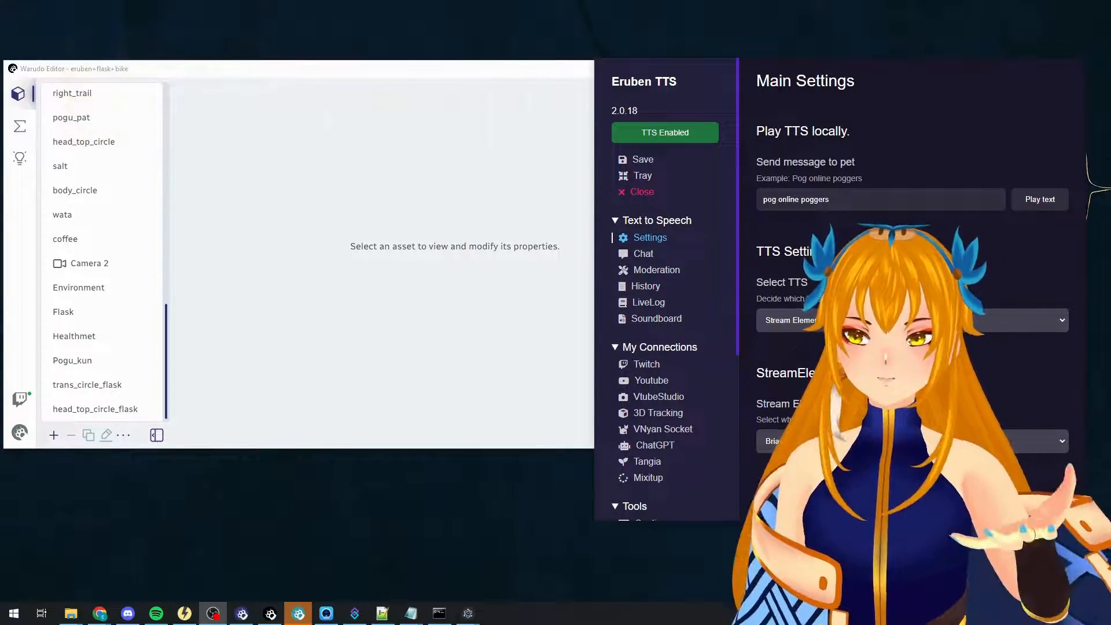
# Open the 3D Tracking settings in Eruben TTS and check the VMC port number.
pyautogui.click(647, 414)
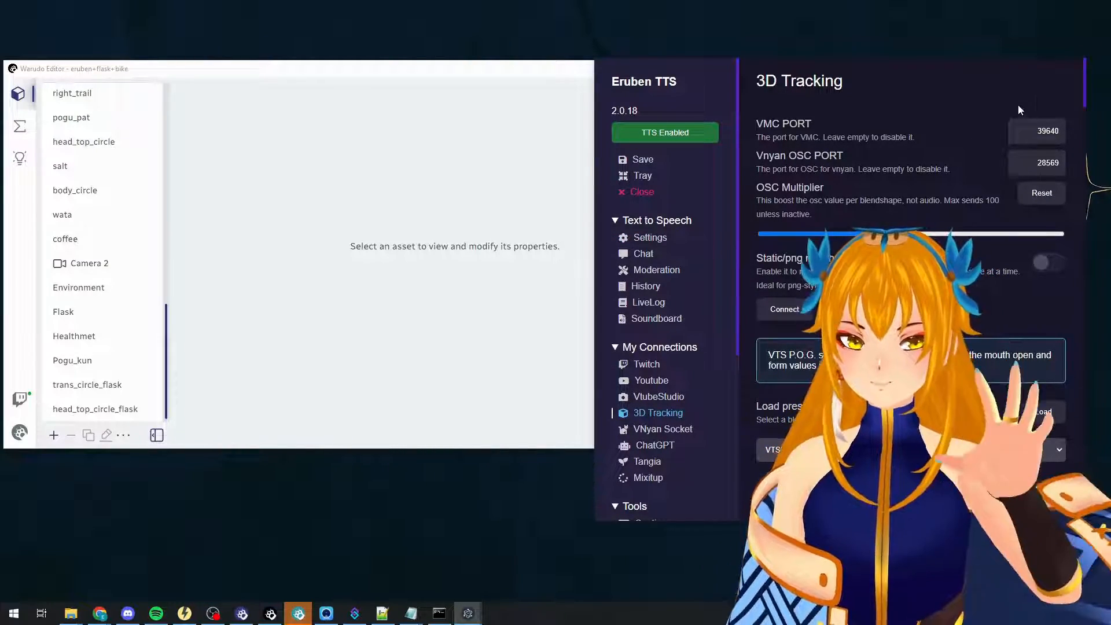
pyautogui.click(1025, 131)
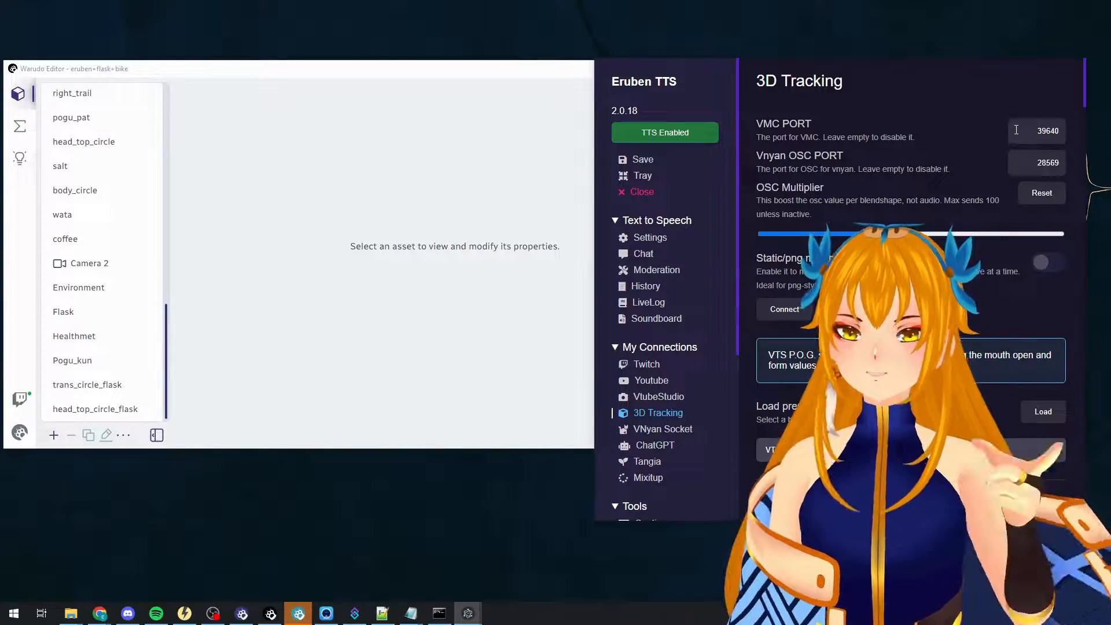
pyautogui.doubleClick(1026, 131)
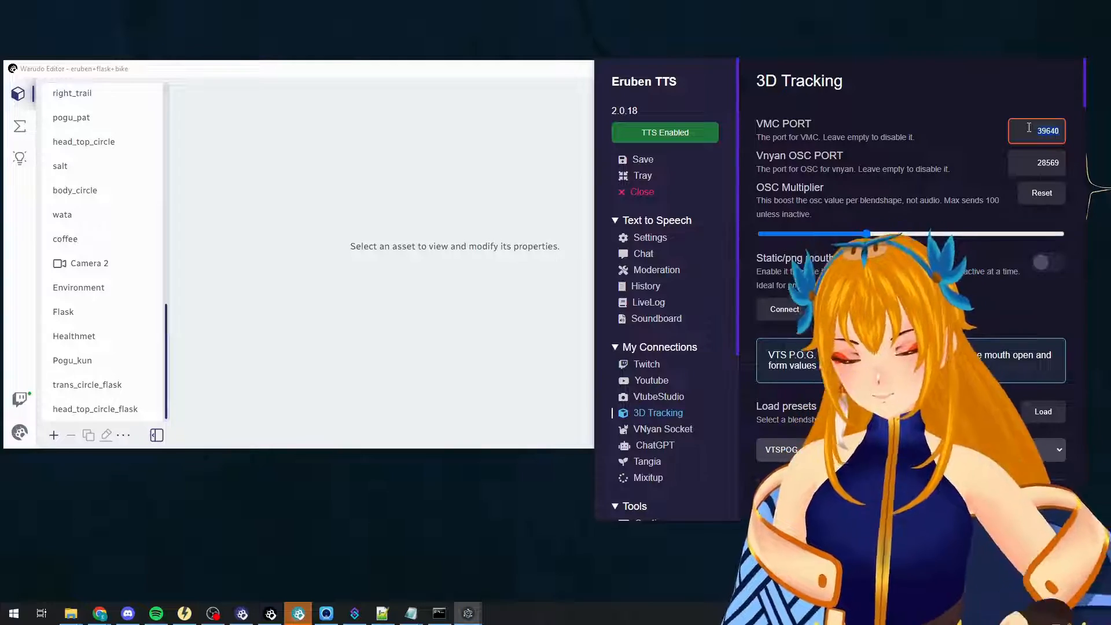
# Switch to Warudo Editor and add a VMC Receiver motion capture asset, dismissing the tracker tip.
pyautogui.click(517, 85)
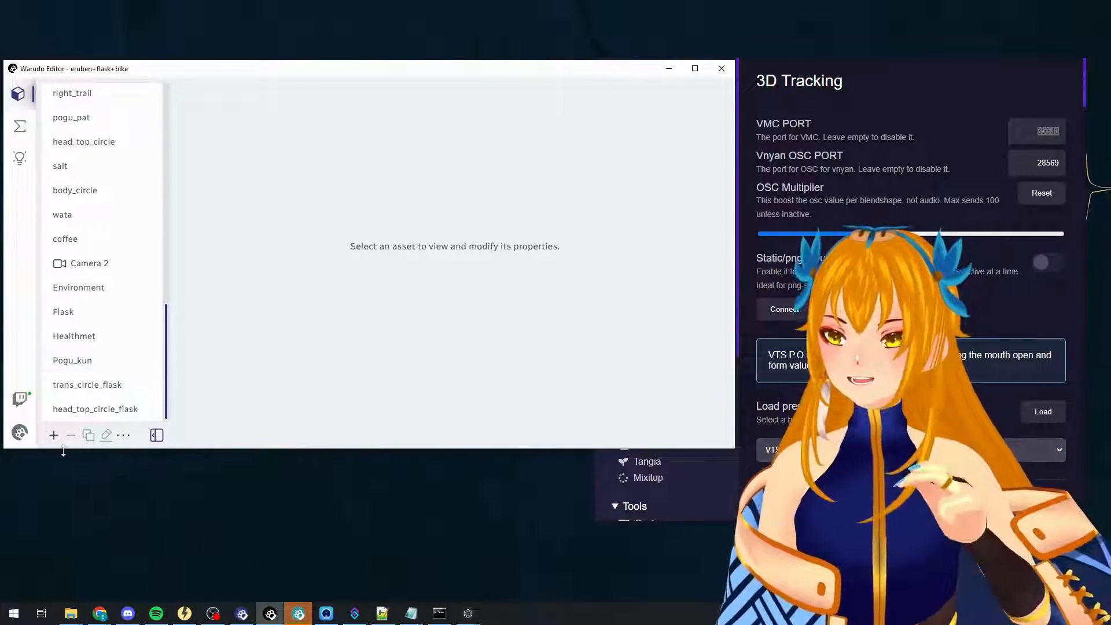
pyautogui.click(53, 441)
pyautogui.scroll(-10, 347, 272)
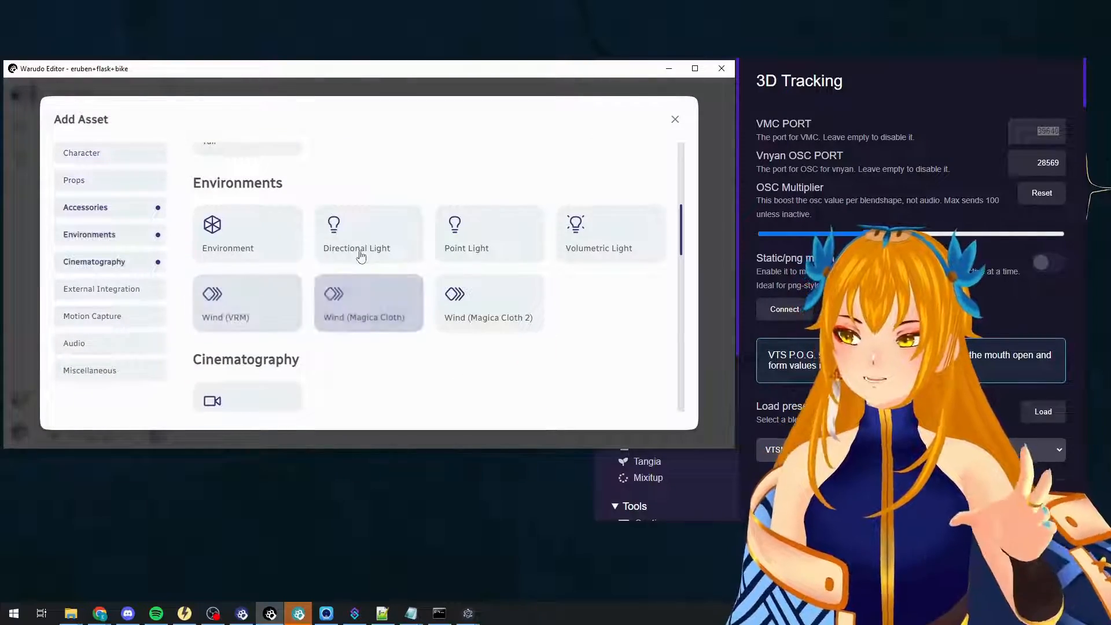
pyautogui.scroll(-5, 408, 263)
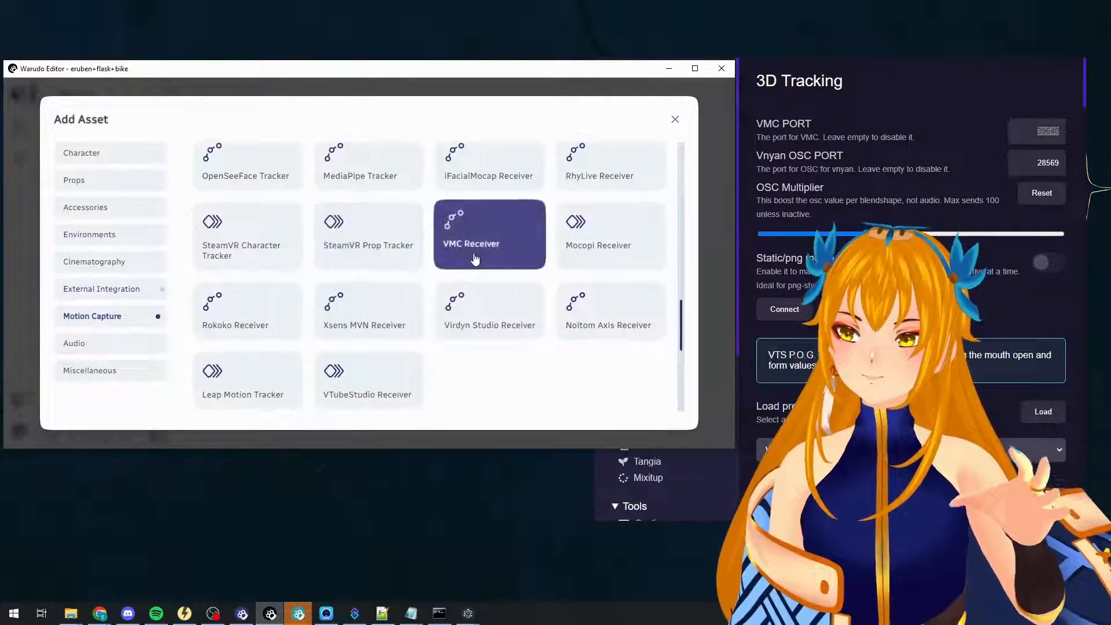
pyautogui.click(474, 254)
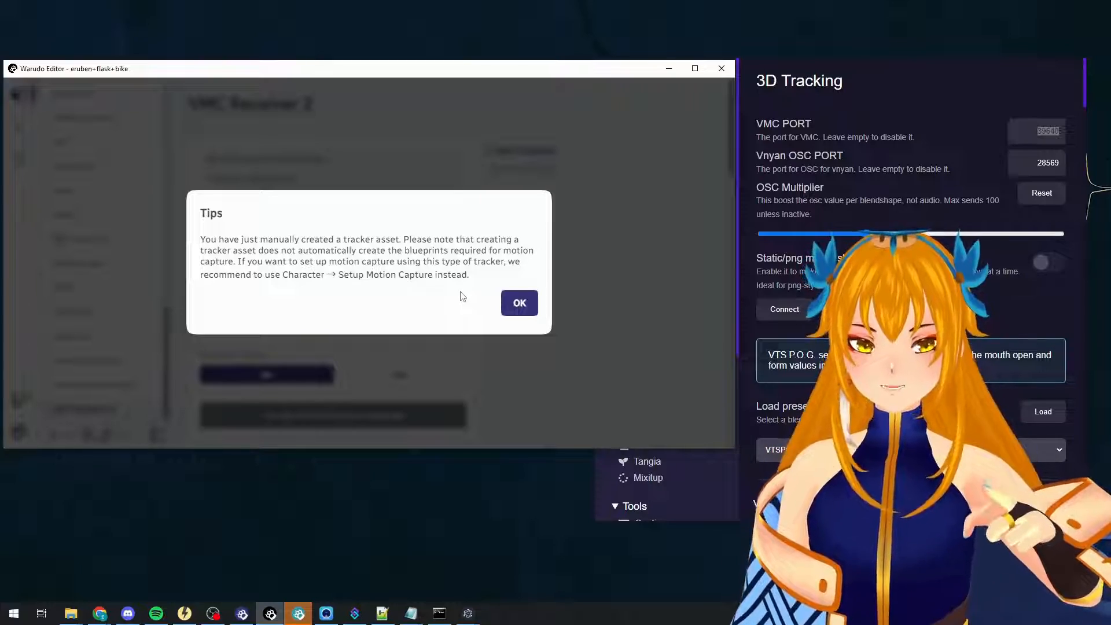
pyautogui.click(517, 303)
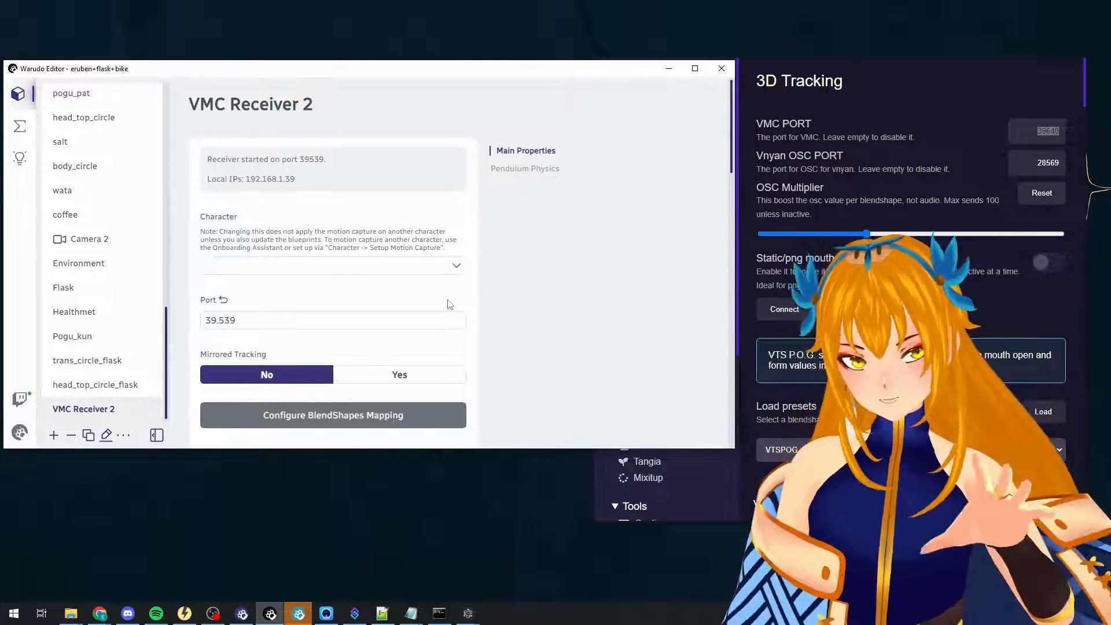
# Set the new VMC receiver's port to 39640.
pyautogui.click(317, 319)
pyautogui.moveTo(317, 319); pyautogui.dragTo(180, 312)
pyautogui.write('39640')
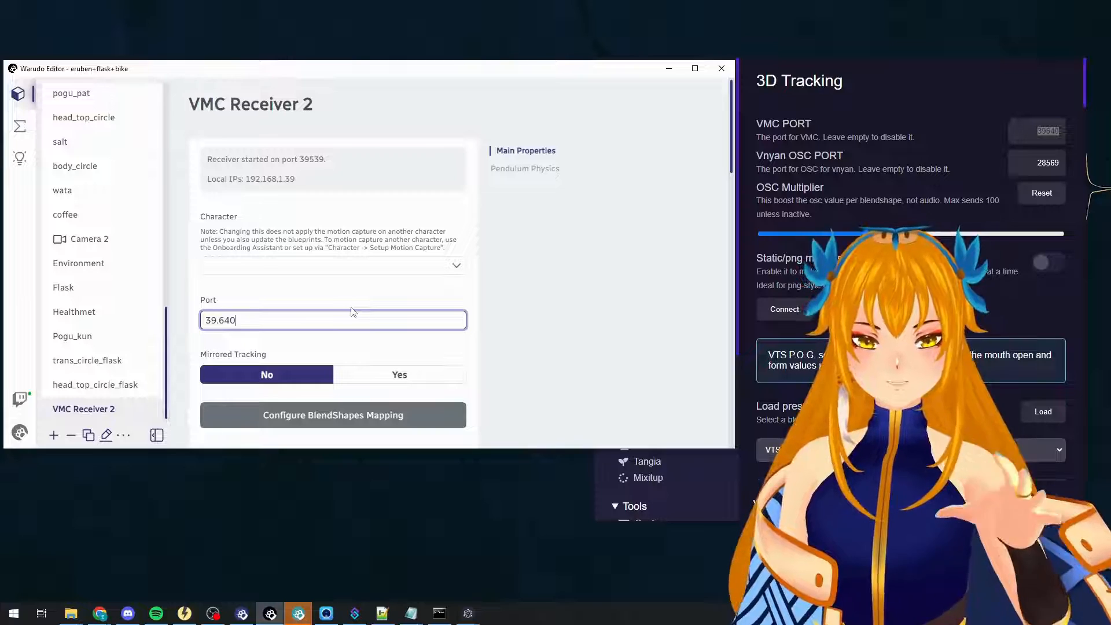
# Rename the new VMC receiver asset to "VTS P.O.G. receiver".
pyautogui.click(106, 435)
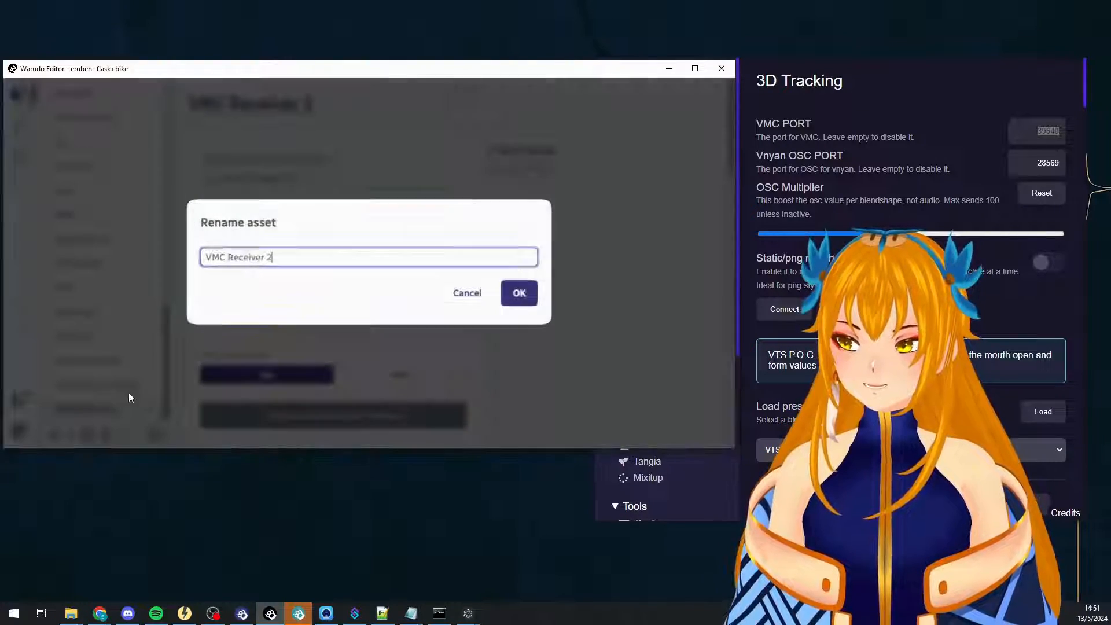
pyautogui.tripleClick(320, 252)
pyautogui.write('VT')
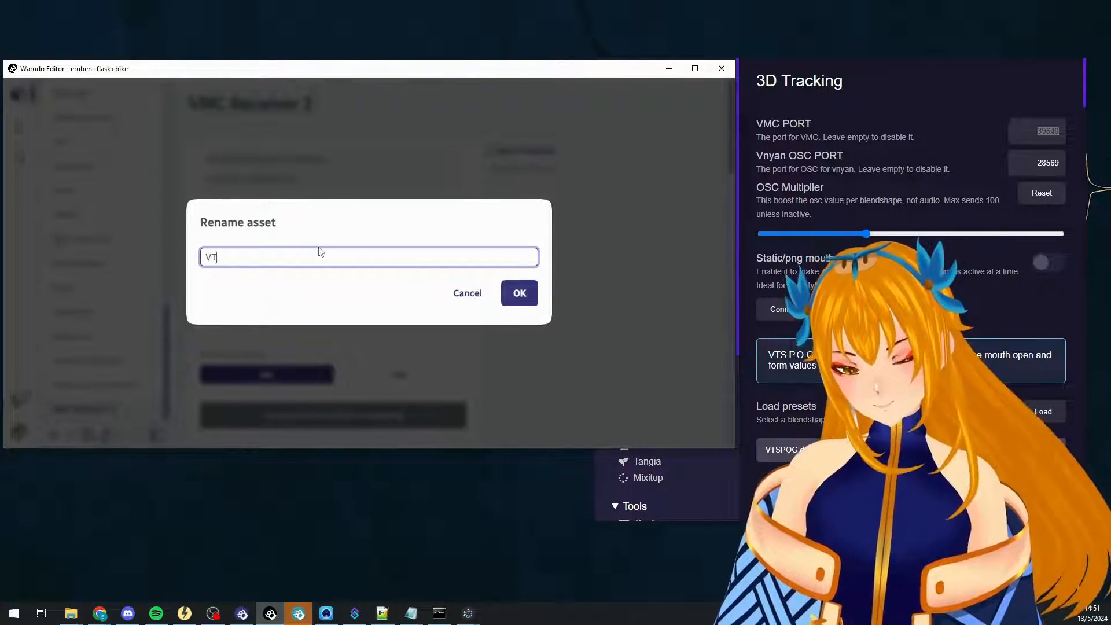
pyautogui.write('S P.O.G')
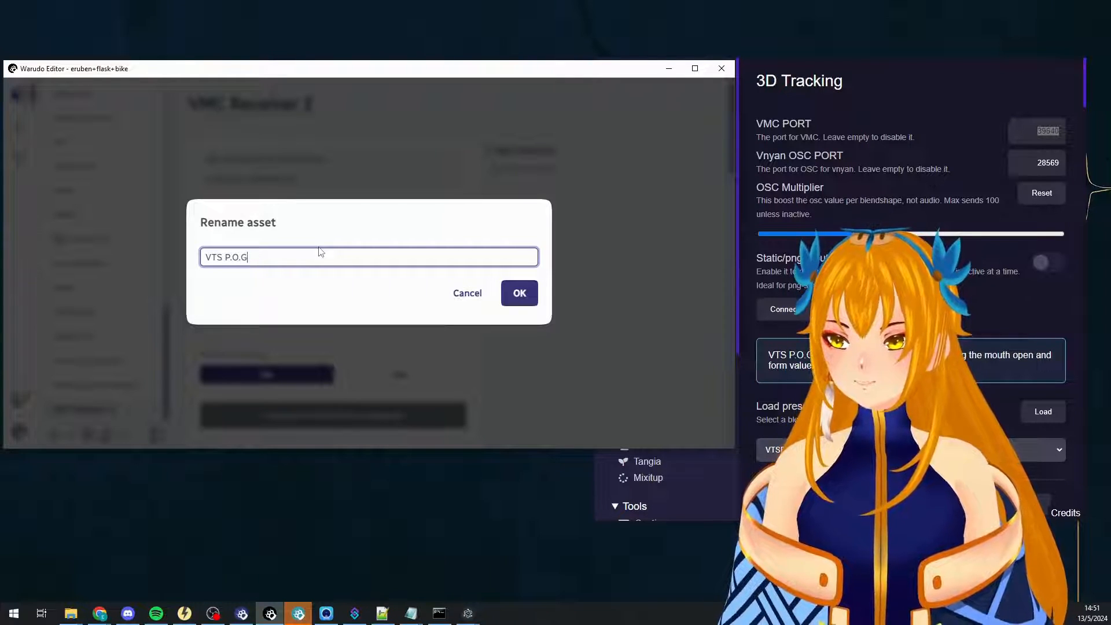
pyautogui.write('. receiver')
pyautogui.press('Return')
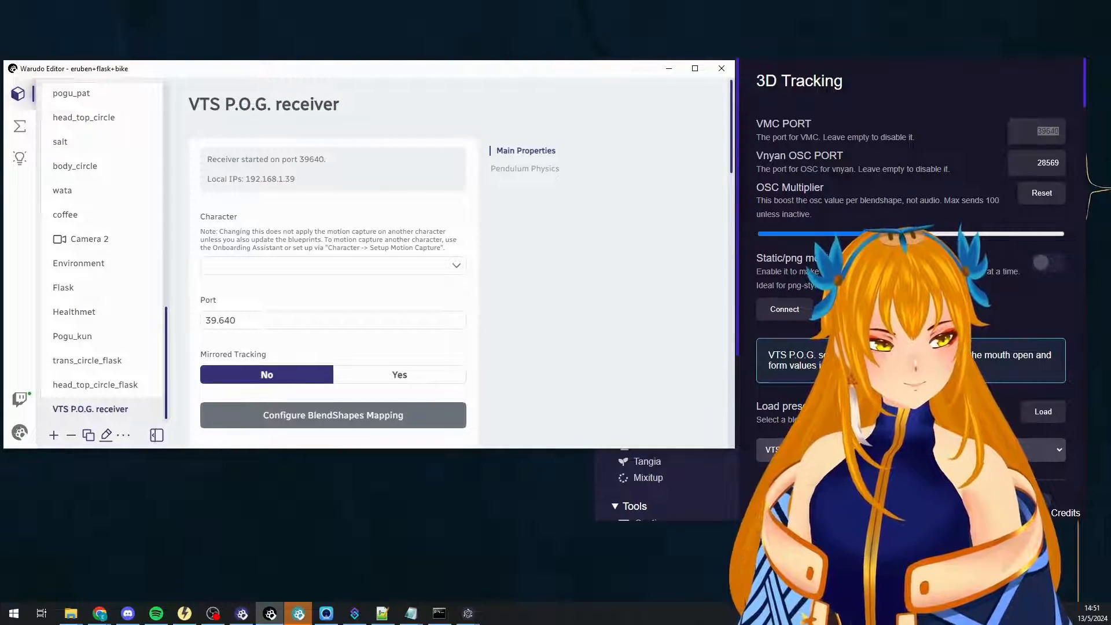
# Switch to Eruben TTS and connect its 3D tracking, moving its window to keep both programs in view.
pyautogui.click(824, 104)
pyautogui.moveTo(686, 68); pyautogui.dragTo(360, 57)
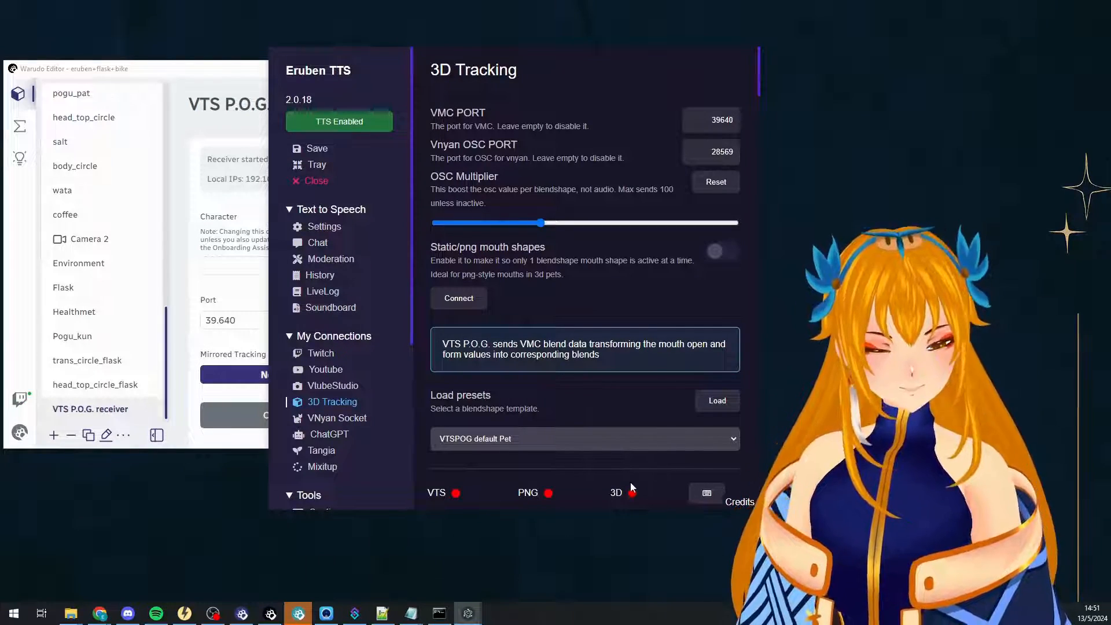
pyautogui.click(618, 498)
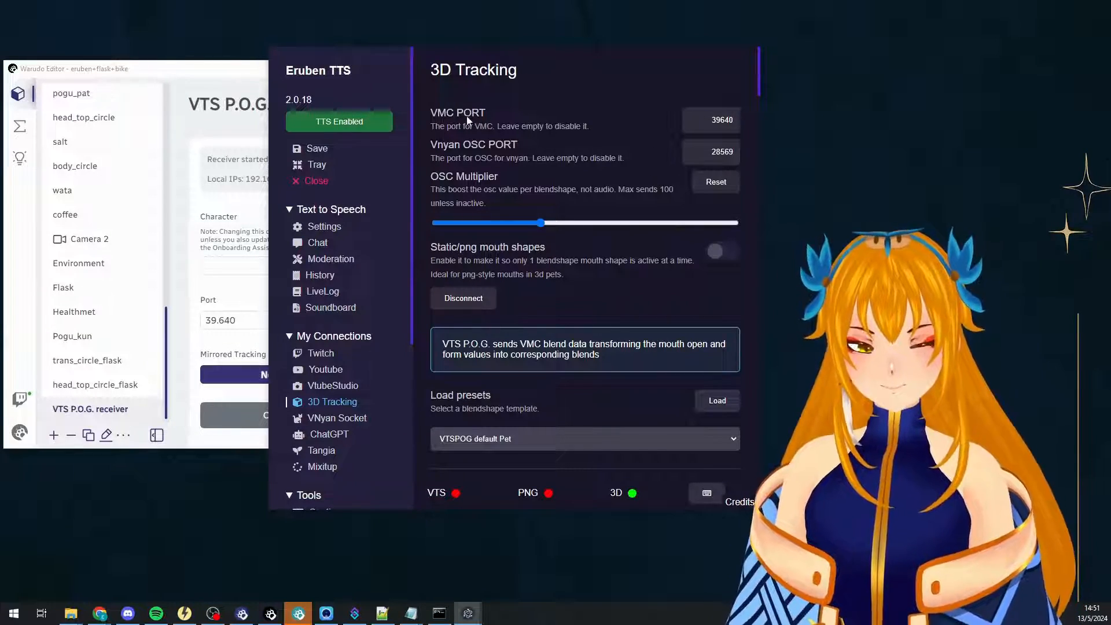
pyautogui.moveTo(327, 75); pyautogui.dragTo(495, 88)
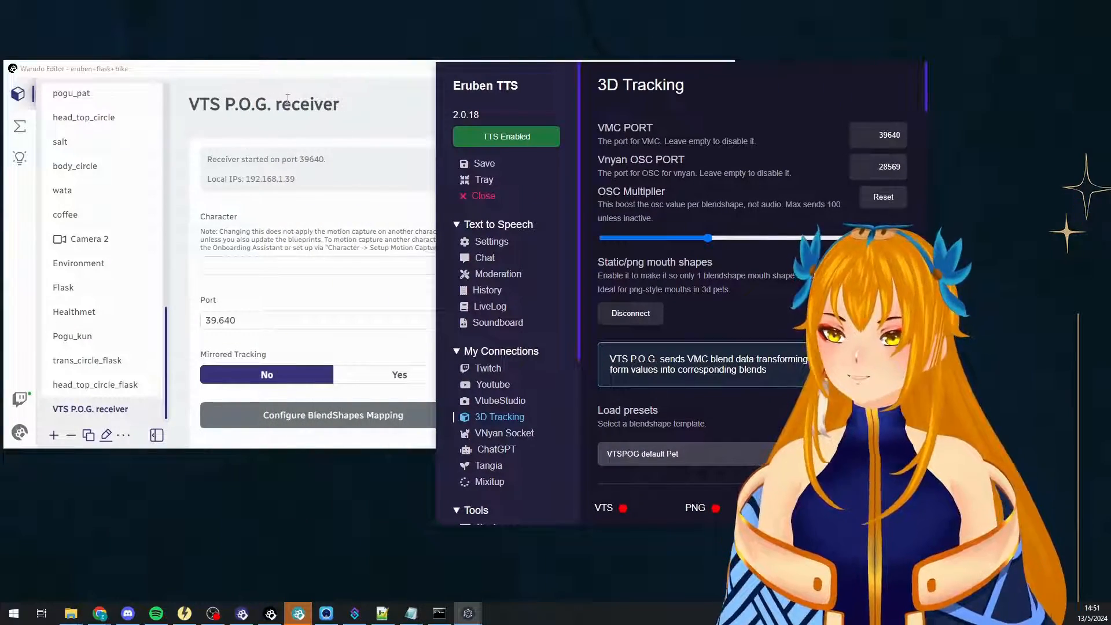
# Switch to Warudo's blueprints and add a Get VMC Receiver Data node to the "vtspog connection test" blueprint.
pyautogui.click(305, 214)
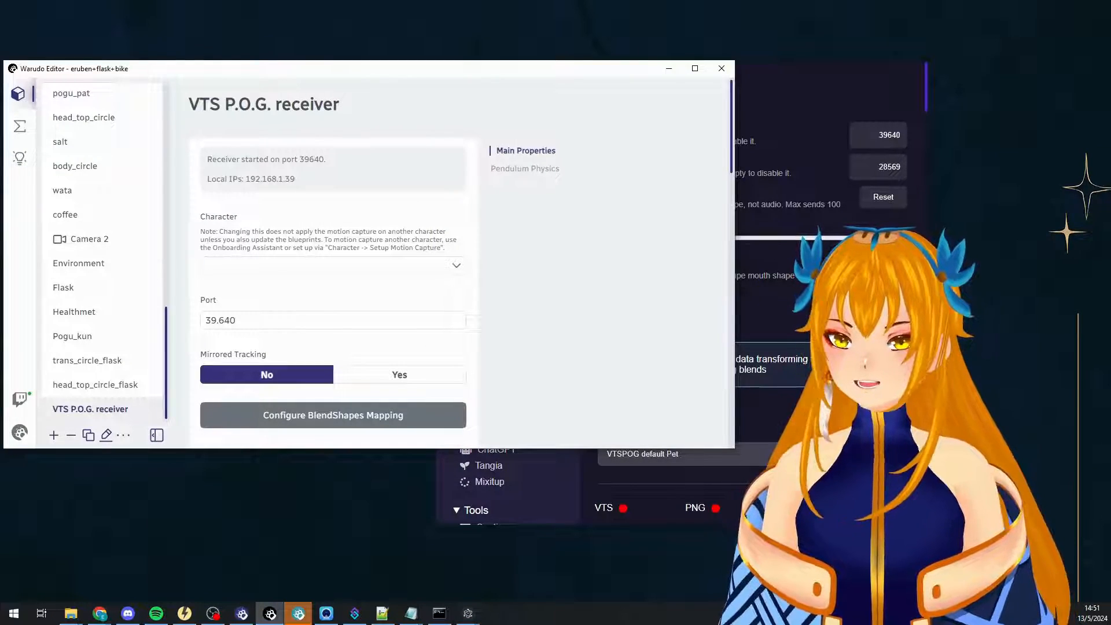
pyautogui.click(18, 126)
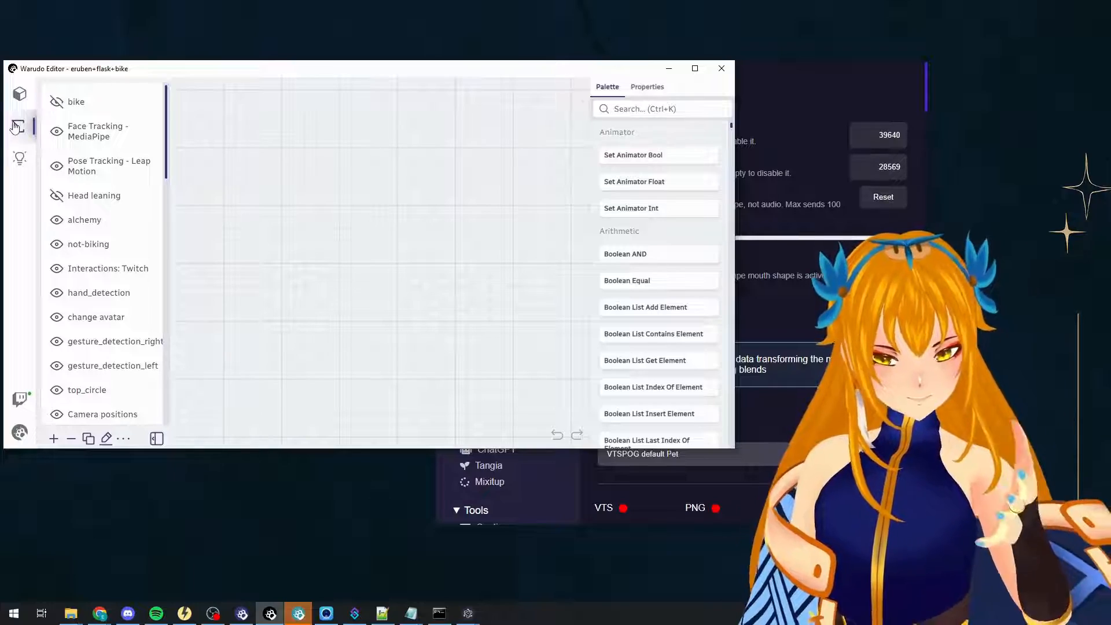
pyautogui.scroll(-15, 92, 359)
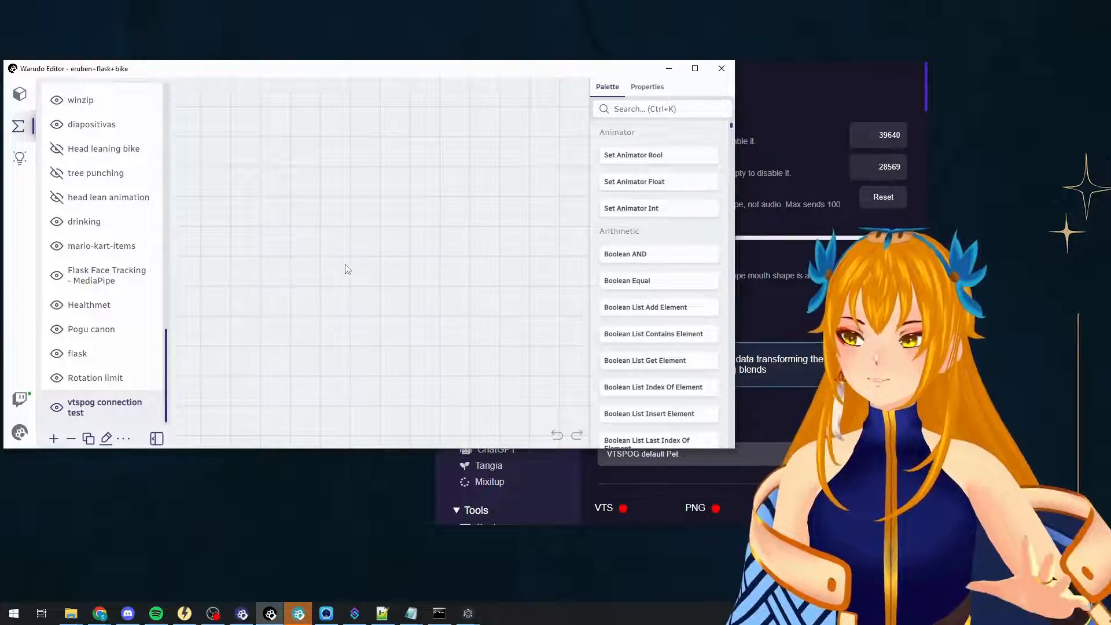
pyautogui.click(696, 106)
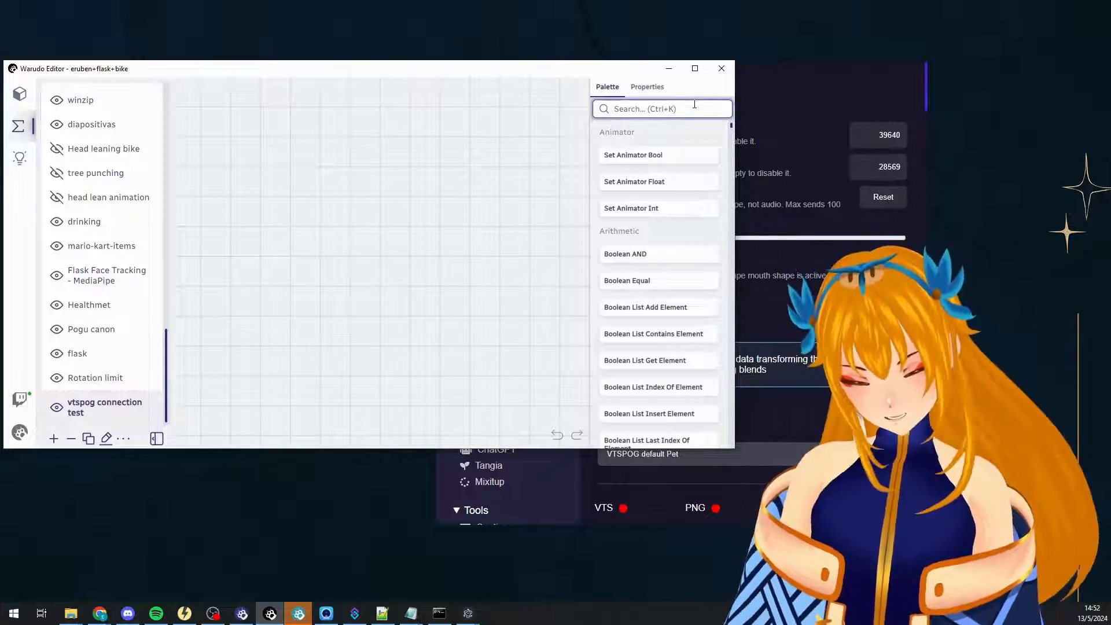
pyautogui.write('vmc')
pyautogui.moveTo(682, 155); pyautogui.dragTo(243, 177)
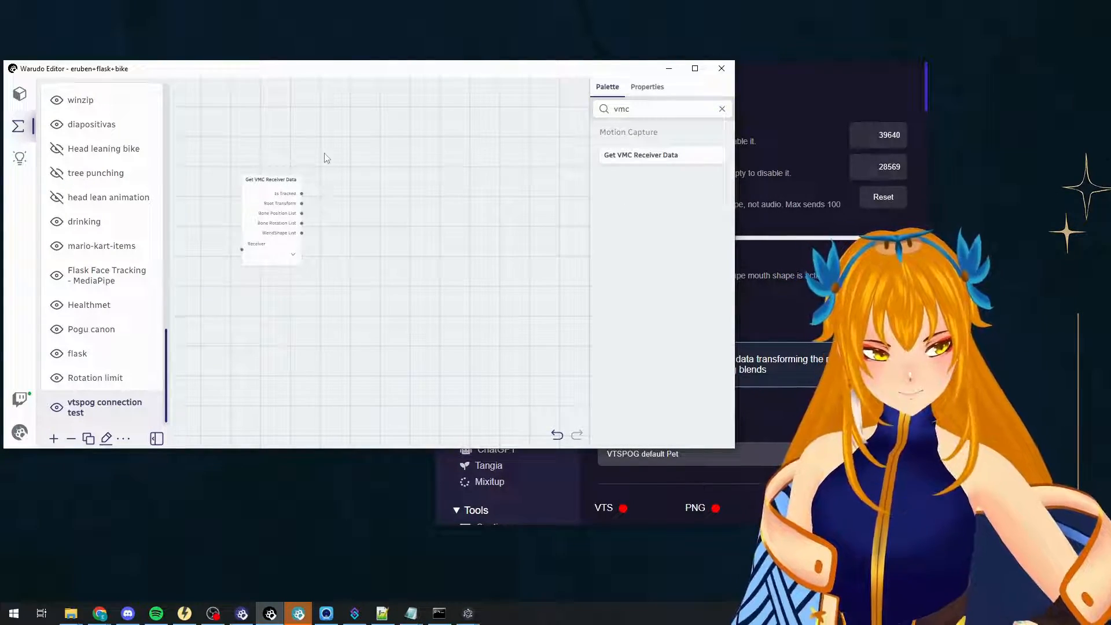
# Add an Inspect Value node and connect the VMC data node's BlendShape List output to its A input.
pyautogui.moveTo(639, 108); pyautogui.dragTo(498, 107)
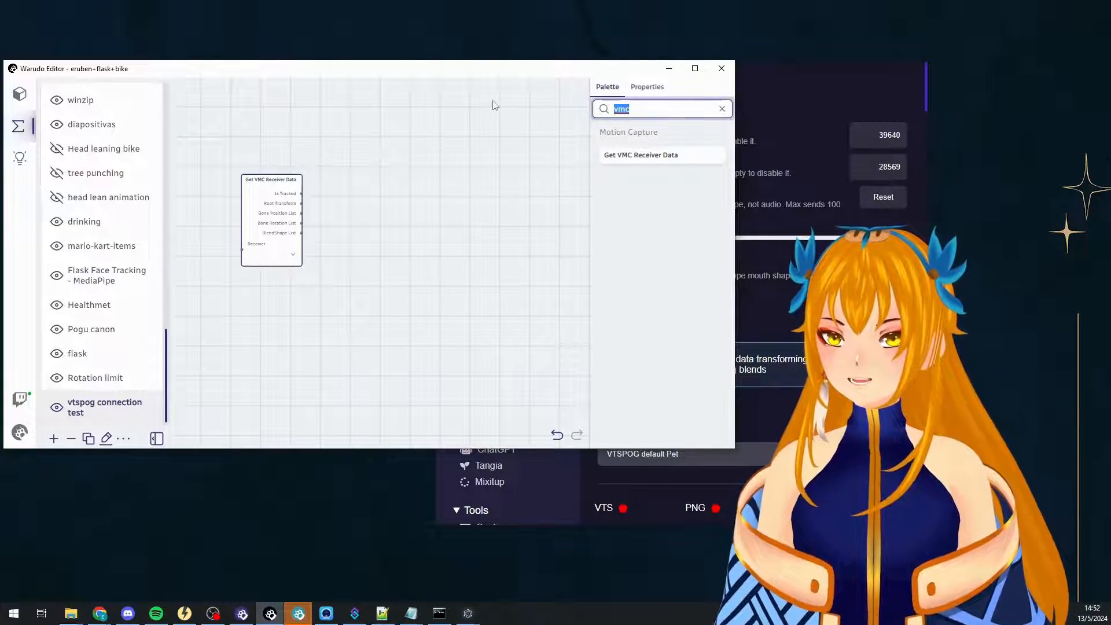
pyautogui.write('n')
pyautogui.press('BackSpace')
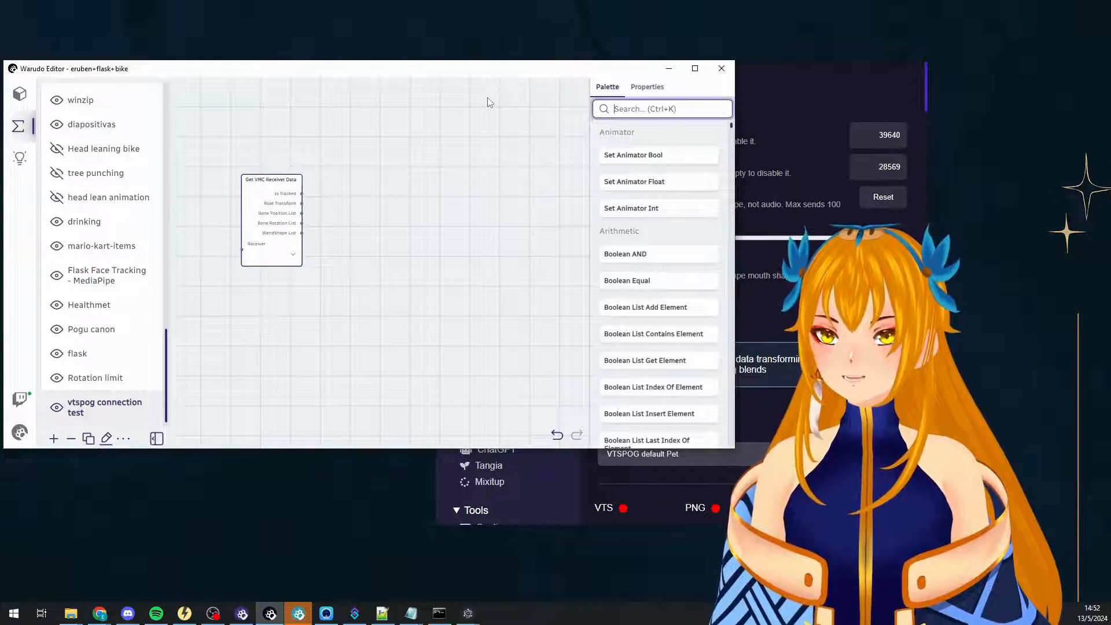
pyautogui.write('insp')
pyautogui.moveTo(633, 155); pyautogui.dragTo(379, 207)
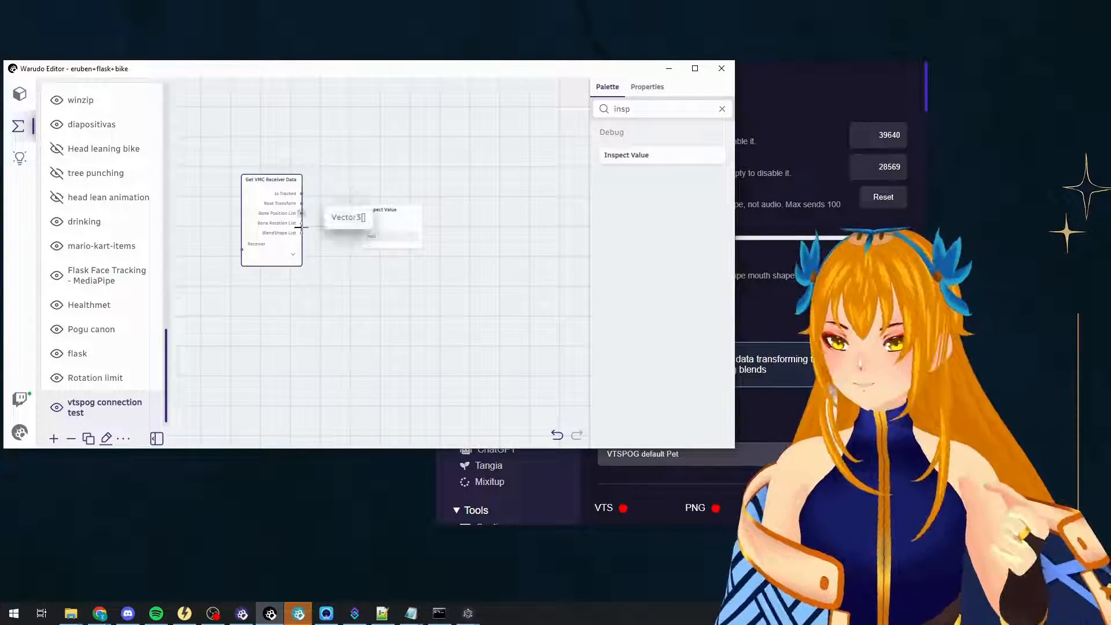
pyautogui.moveTo(301, 233); pyautogui.dragTo(362, 224)
pyautogui.scroll(2, 330, 286)
pyautogui.scroll(1, 328, 287)
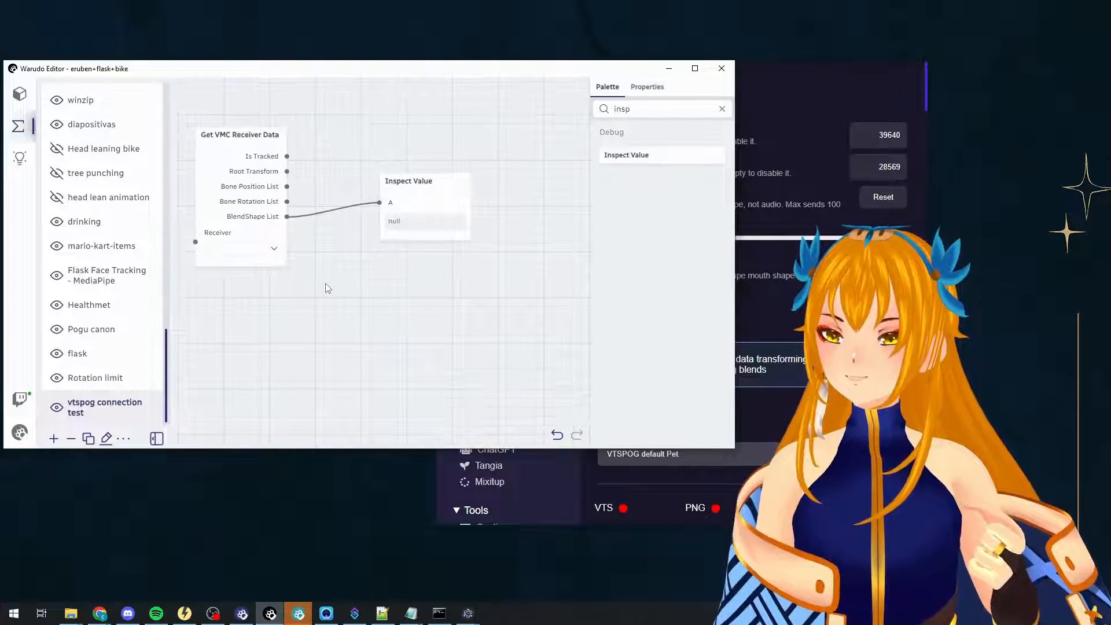
# Select VTS P.O.G. receiver as the receiver of the Get VMC Receiver Data node.
pyautogui.moveTo(325, 282); pyautogui.dragTo(360, 290)
pyautogui.click(299, 260)
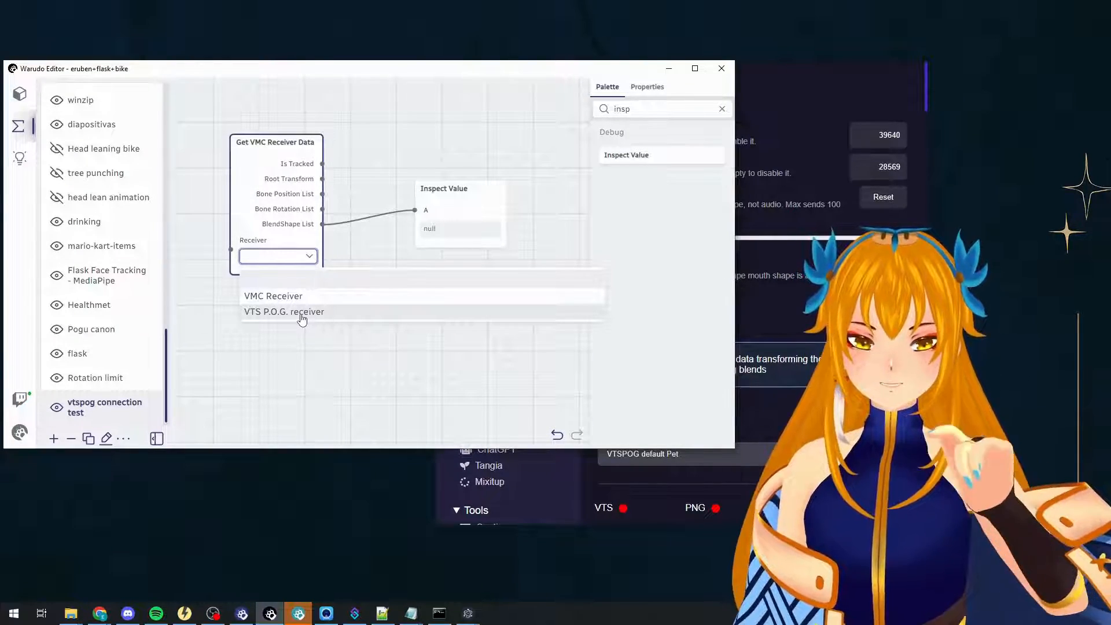
pyautogui.click(301, 312)
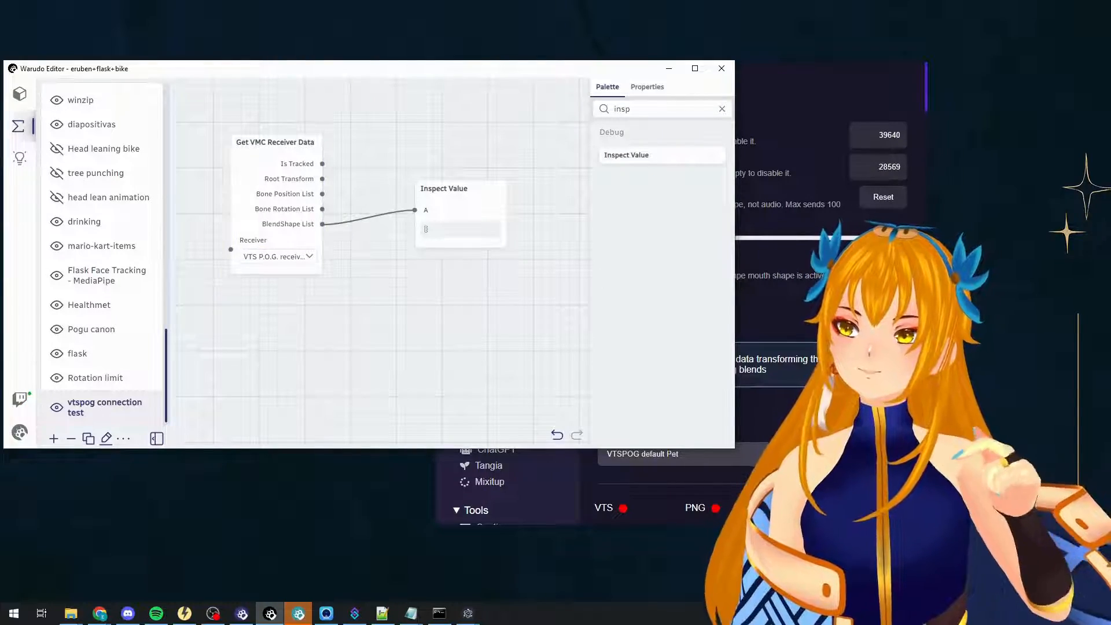
# Switch to the main settings in Eruben TTS and play the text "pog online poggers" to test the inspected blendshapes.
pyautogui.click(833, 221)
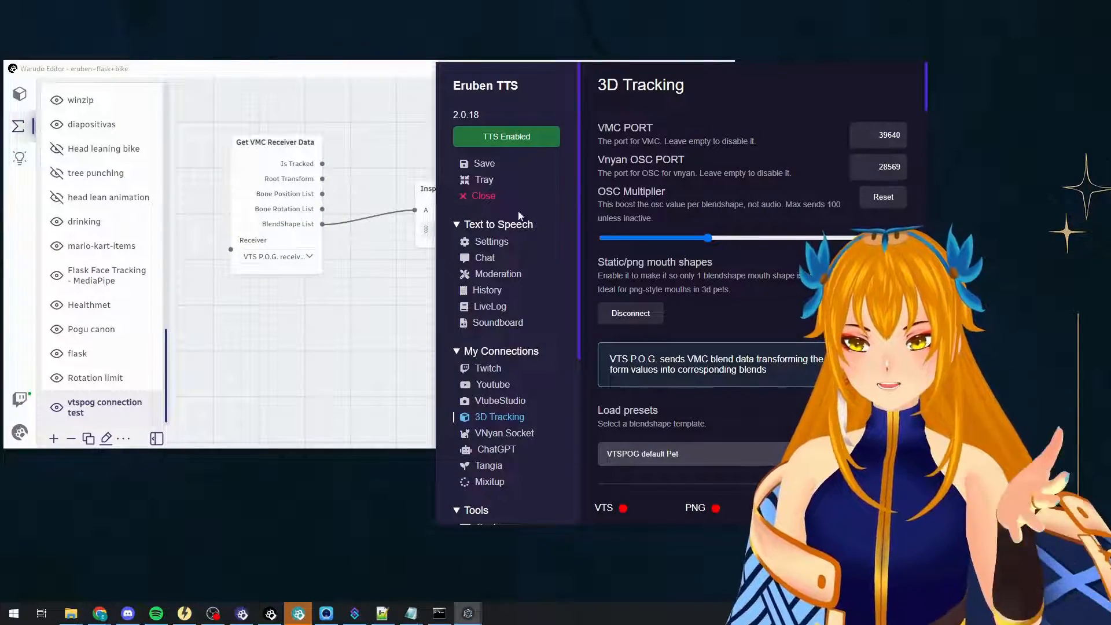
pyautogui.moveTo(508, 252); pyautogui.dragTo(647, 257)
pyautogui.click(626, 255)
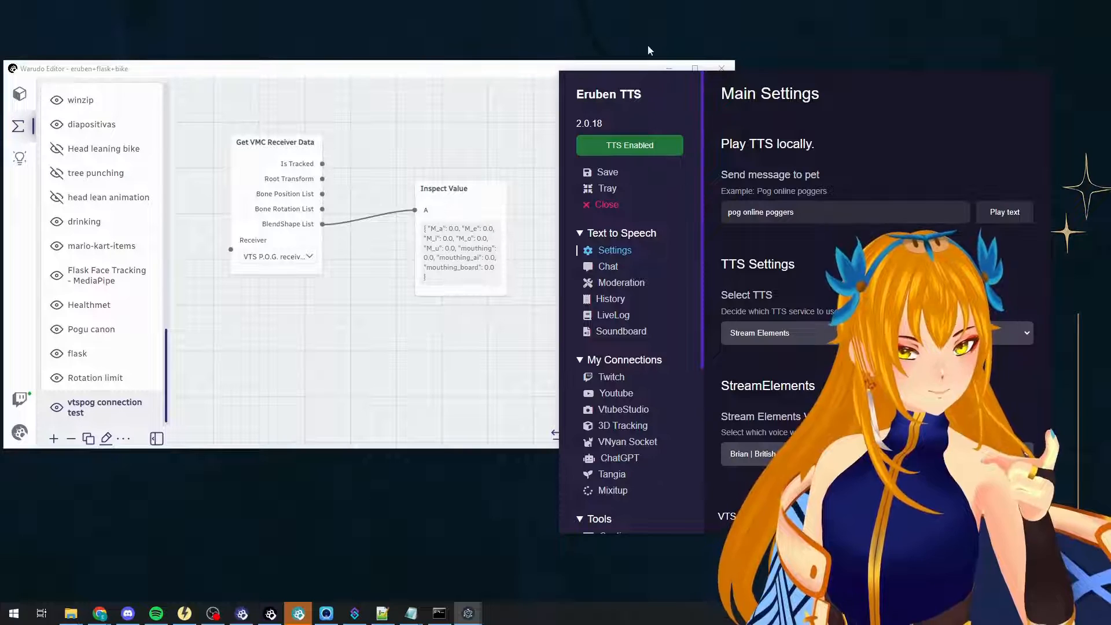
pyautogui.click(1012, 219)
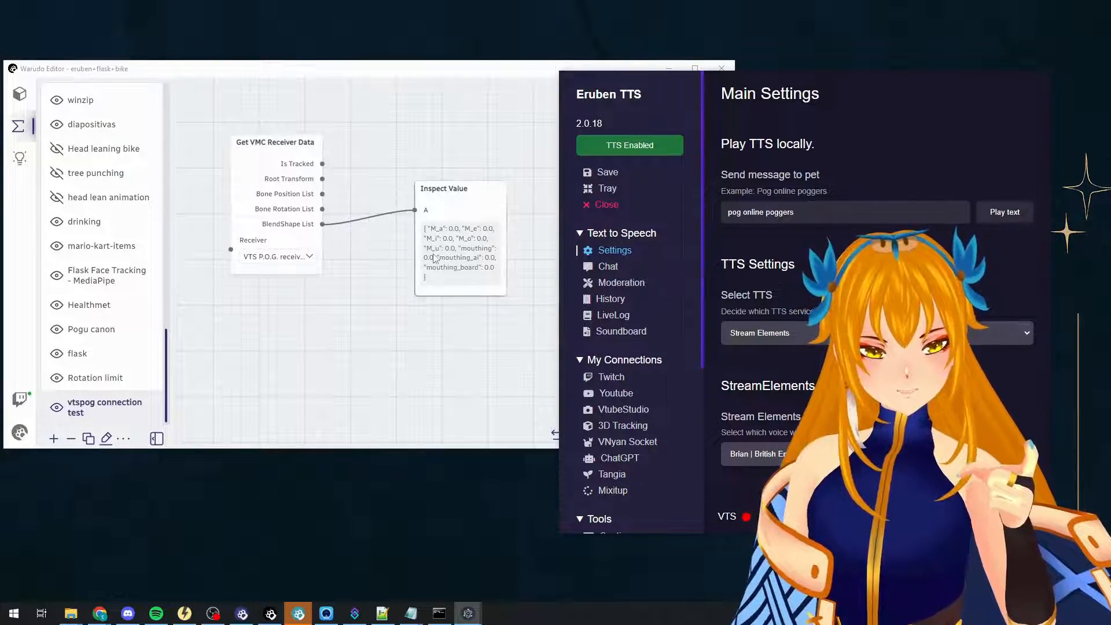
pyautogui.click(418, 226)
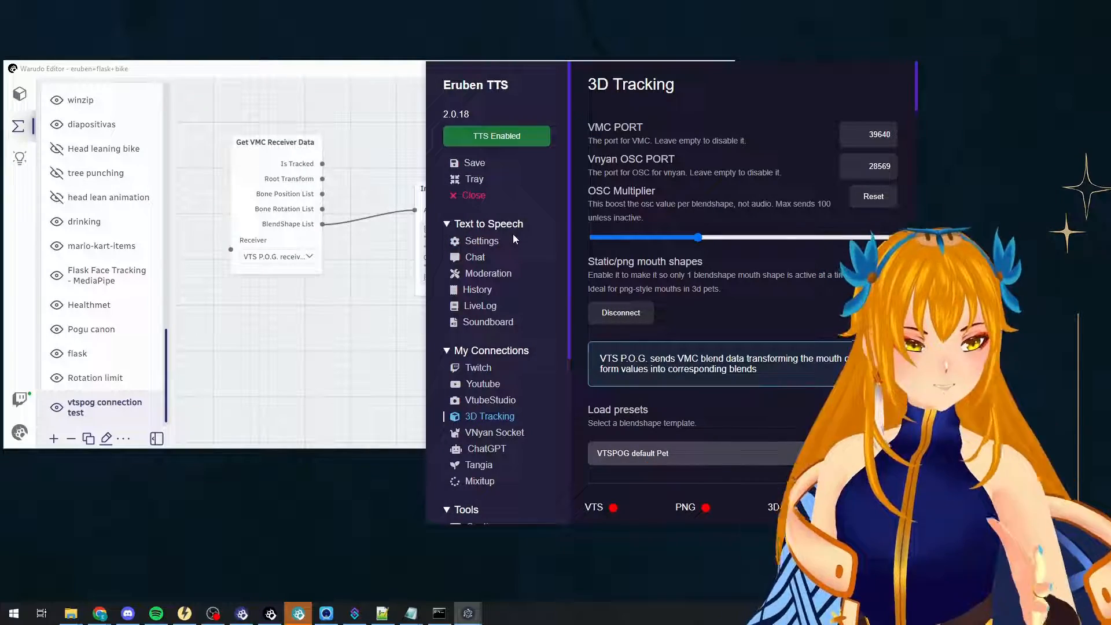
# Reopen the main TTS settings and return to Warudo to examine the blendshape list in the Inspect Value node.
pyautogui.click(512, 234)
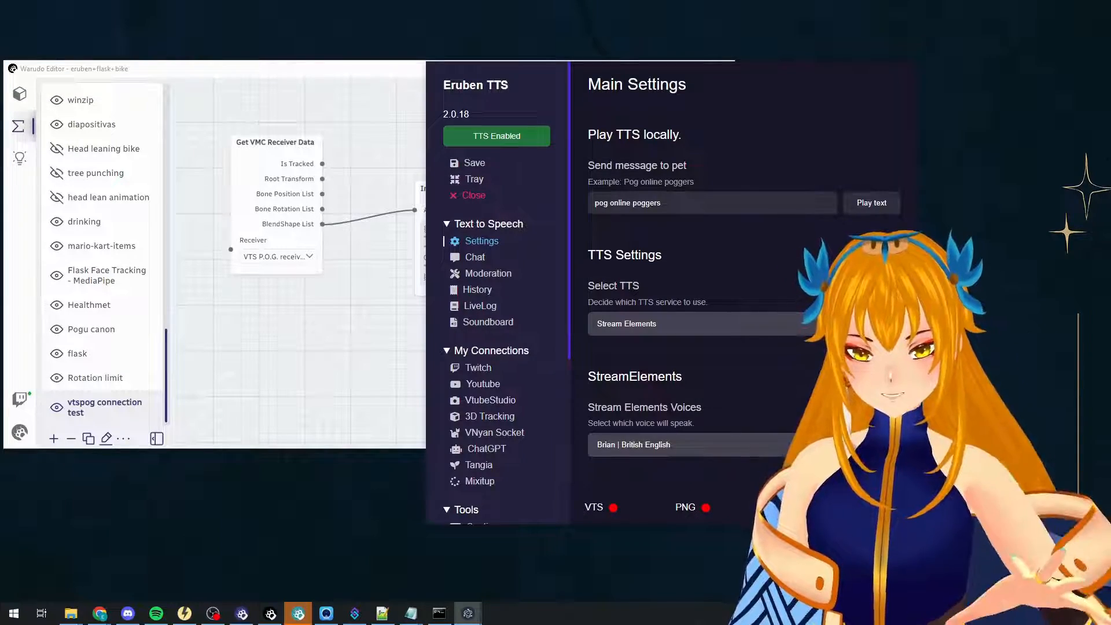
pyautogui.moveTo(503, 85); pyautogui.dragTo(390, 75)
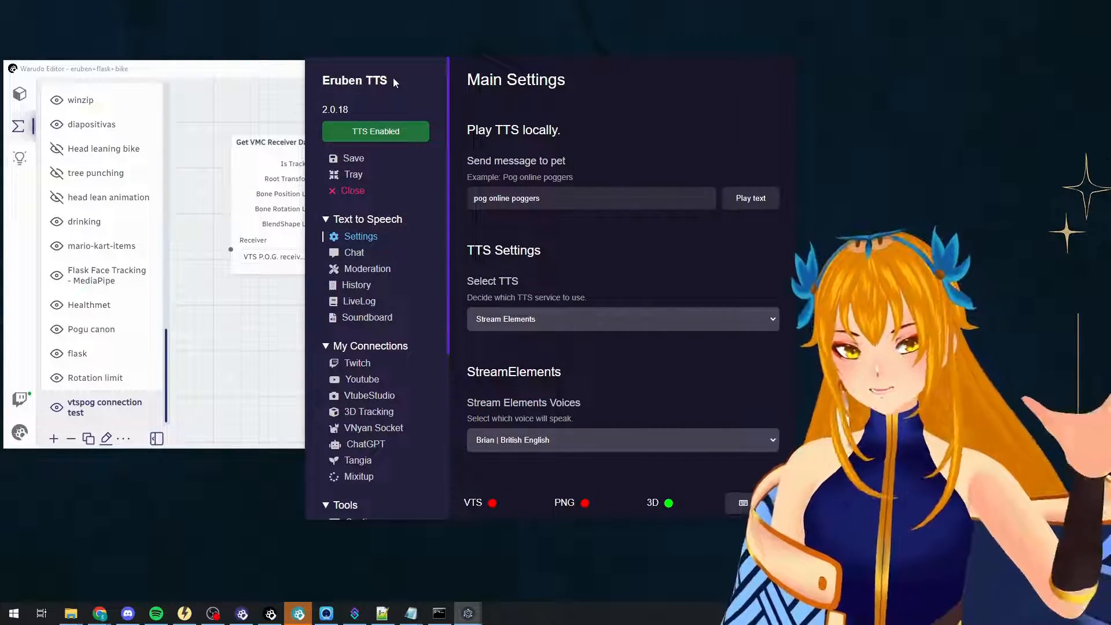
pyautogui.click(273, 83)
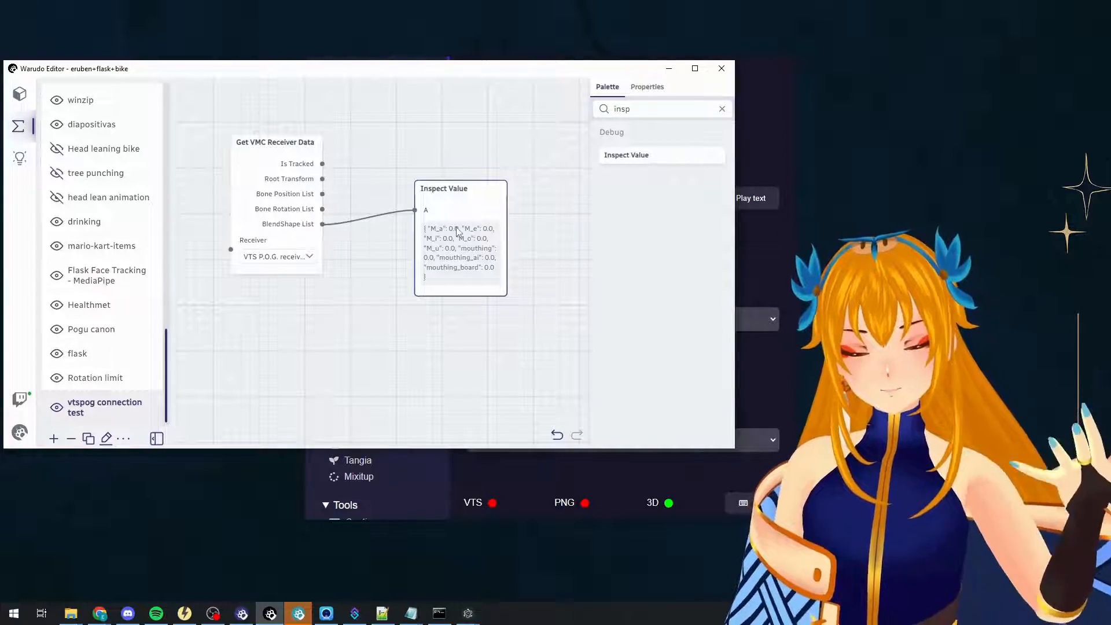
pyautogui.click(408, 238)
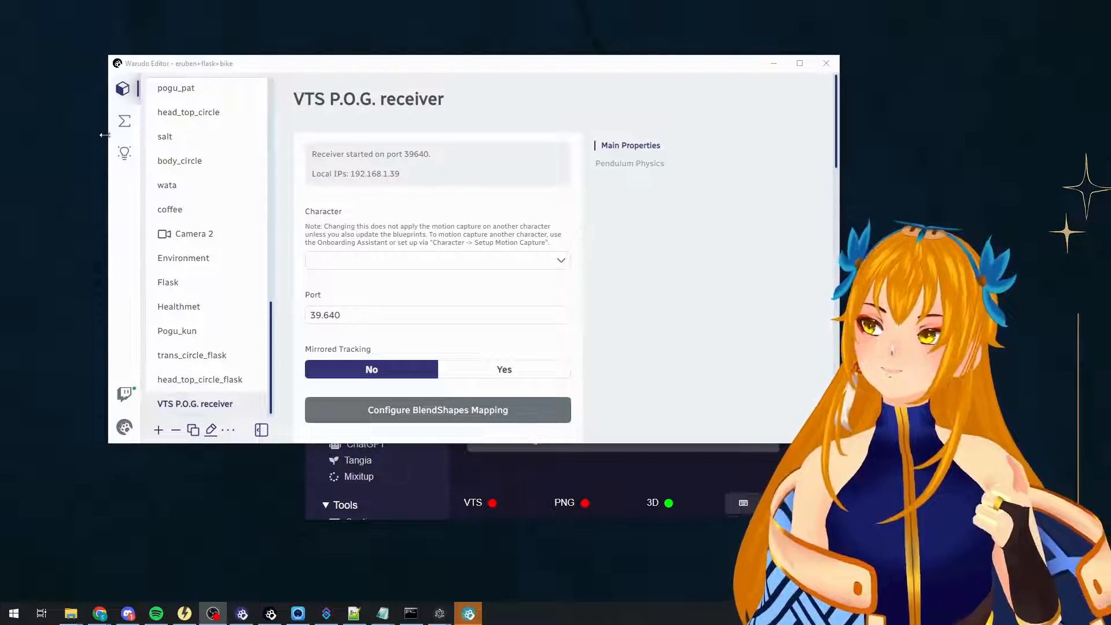
# Open the blueprint list and add a new blank blueprint after the vtspog connection test one.
pyautogui.click(124, 121)
pyautogui.scroll(-15, 230, 357)
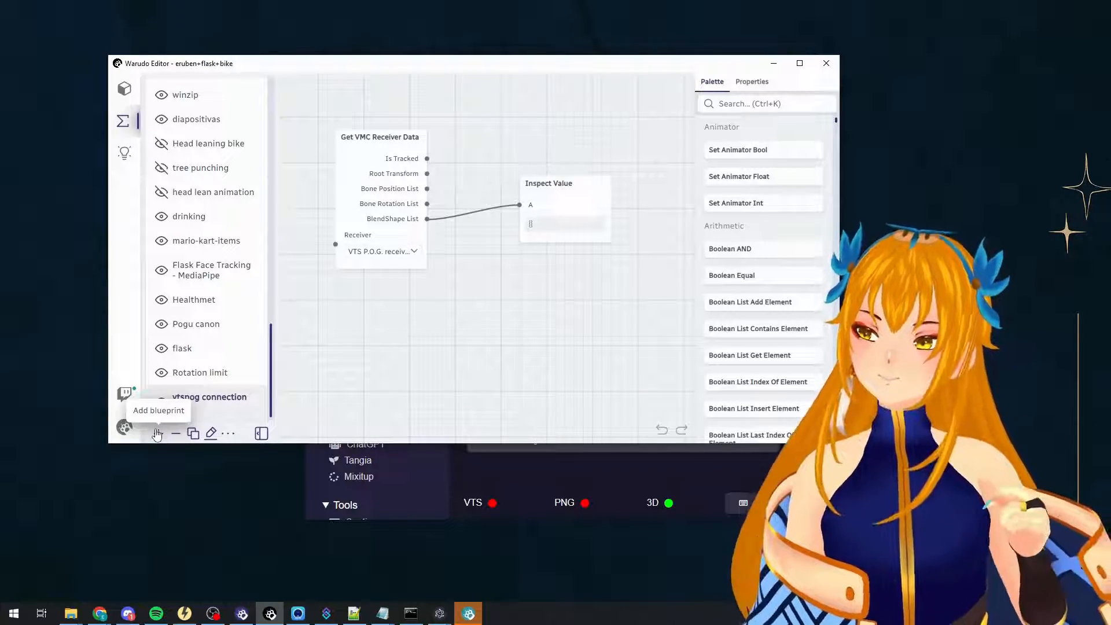
pyautogui.click(157, 434)
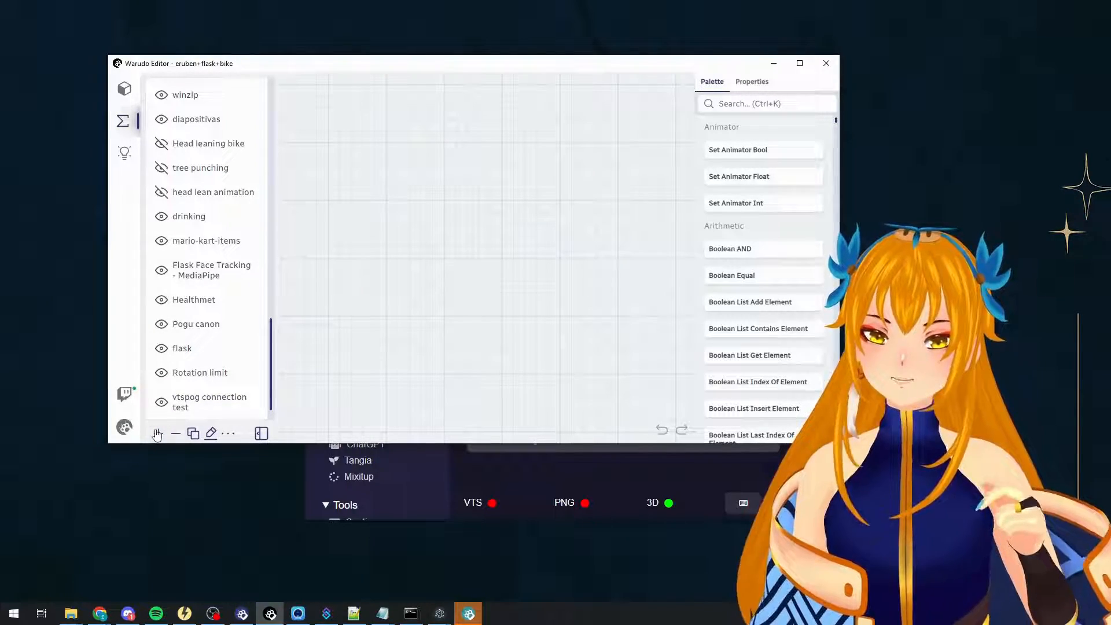
pyautogui.click(234, 434)
pyautogui.click(291, 322)
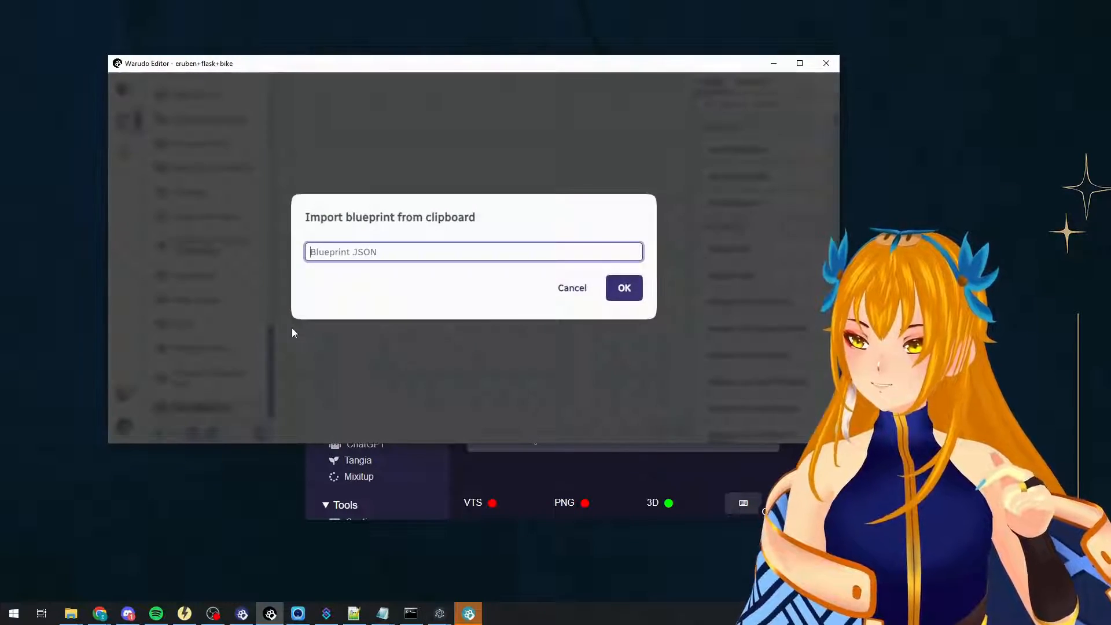
pyautogui.click(567, 289)
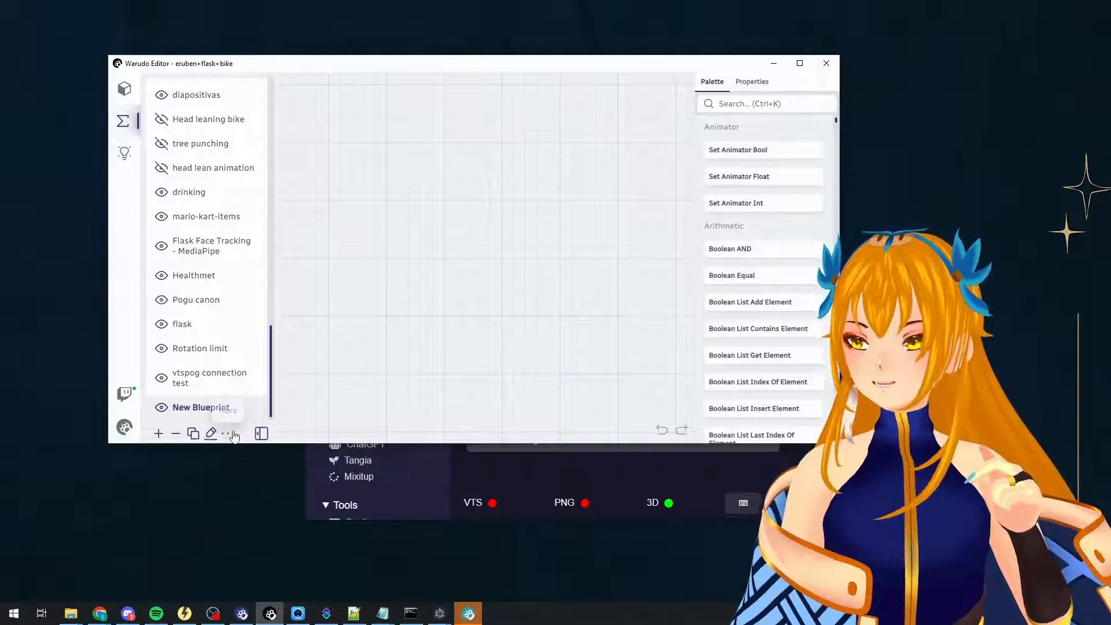
# Import the blueprint file VTS P.O.G. mouthing character.json from the blueprints subfolder of warudo vtspog connection.
pyautogui.click(229, 433)
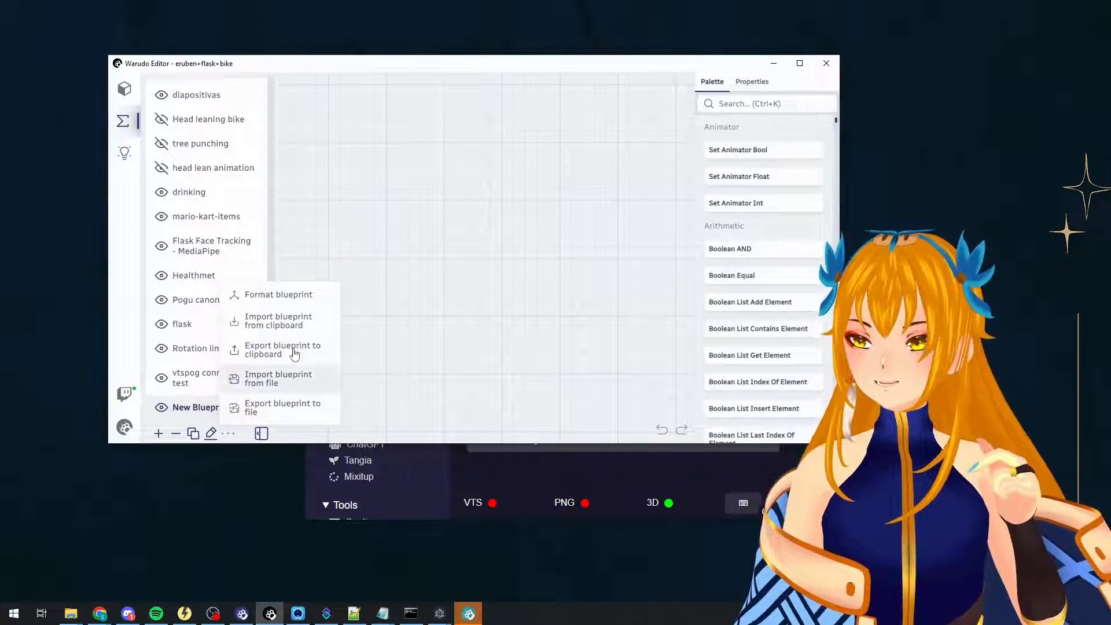
pyautogui.click(285, 383)
pyautogui.doubleClick(255, 197)
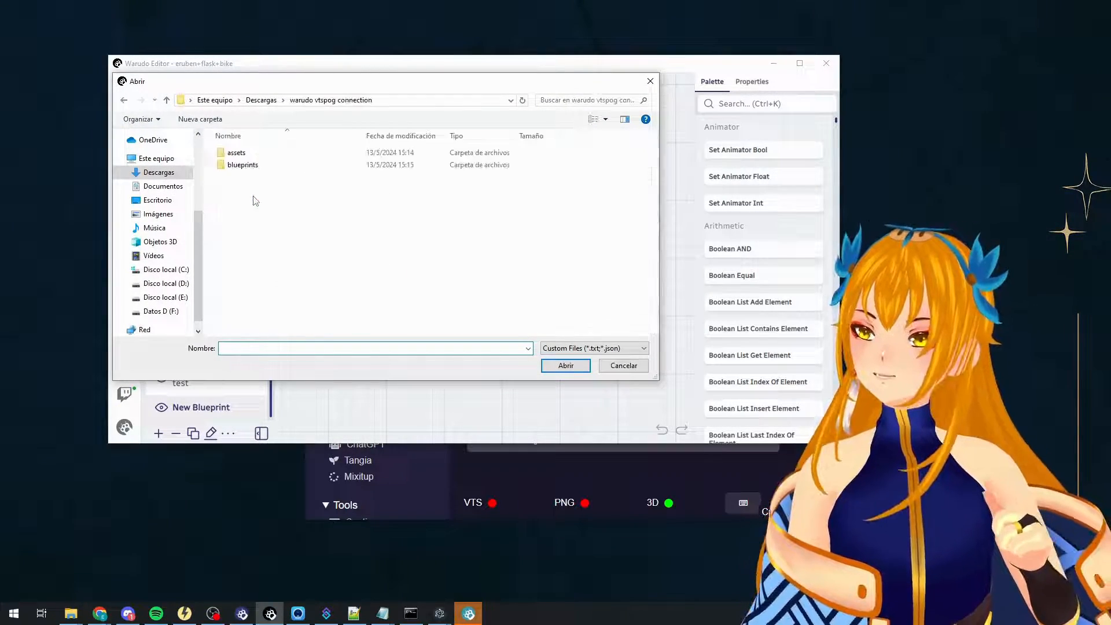
pyautogui.doubleClick(242, 165)
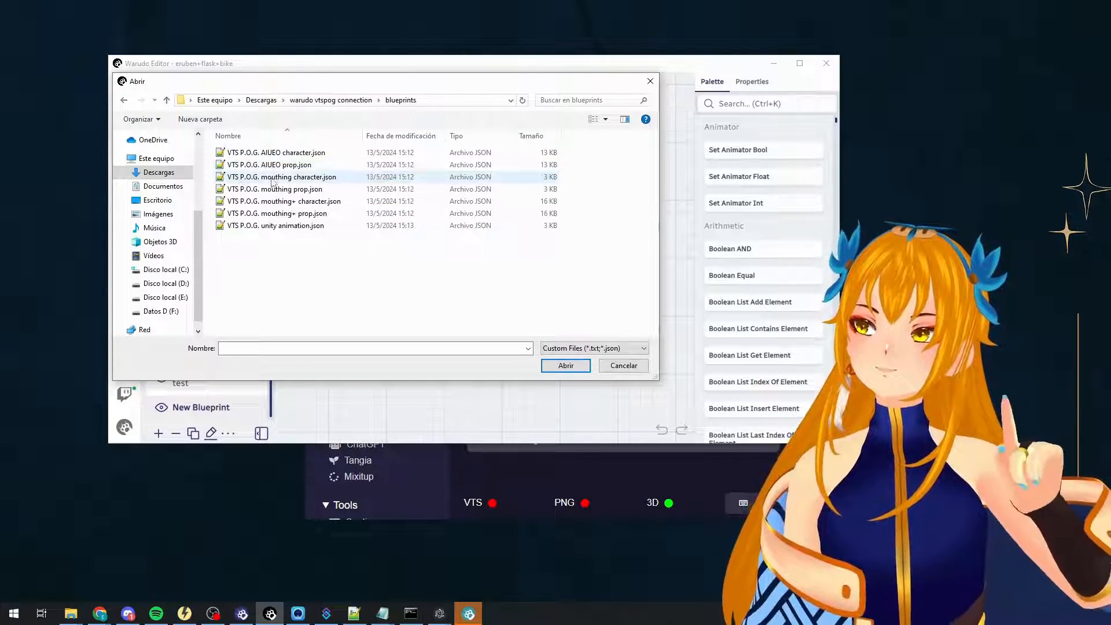
pyautogui.click(319, 178)
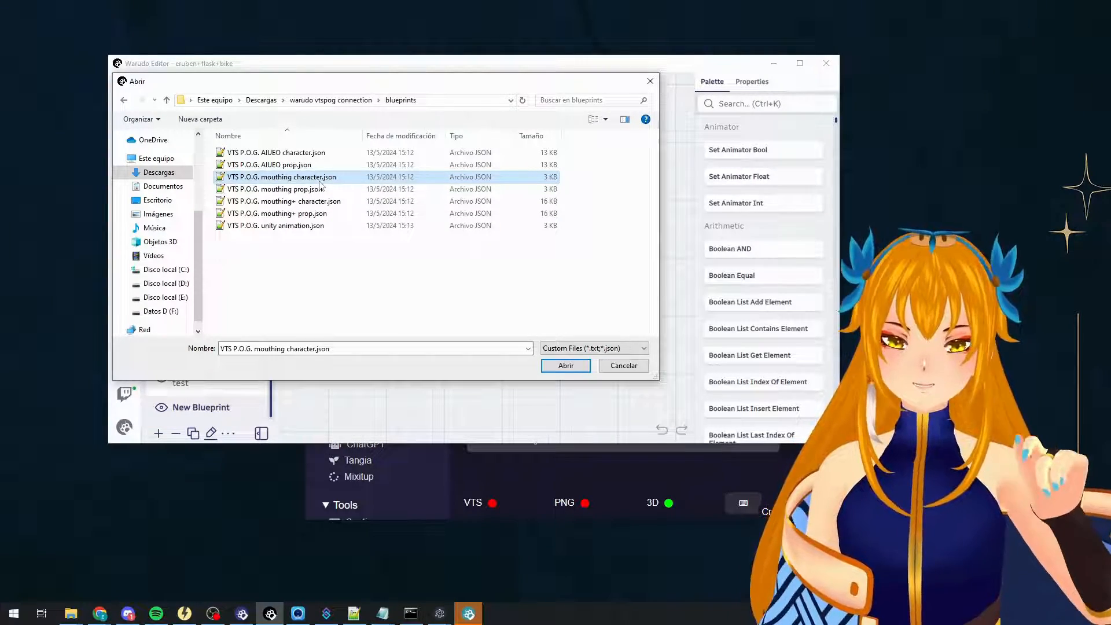
pyautogui.doubleClick(318, 180)
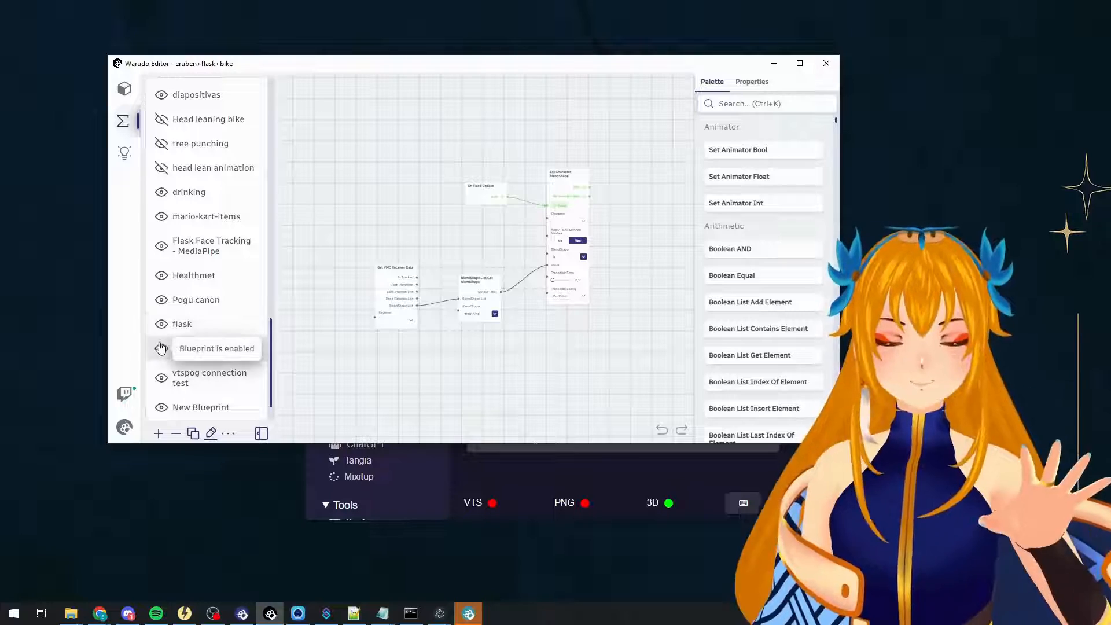
# Open the imported VTS P.O.G. mouthing character blueprint and set its Get VMC Receiver Data node's receiver to VTS P.O.G. receiver.
pyautogui.scroll(-1, 171, 347)
pyautogui.click(161, 402)
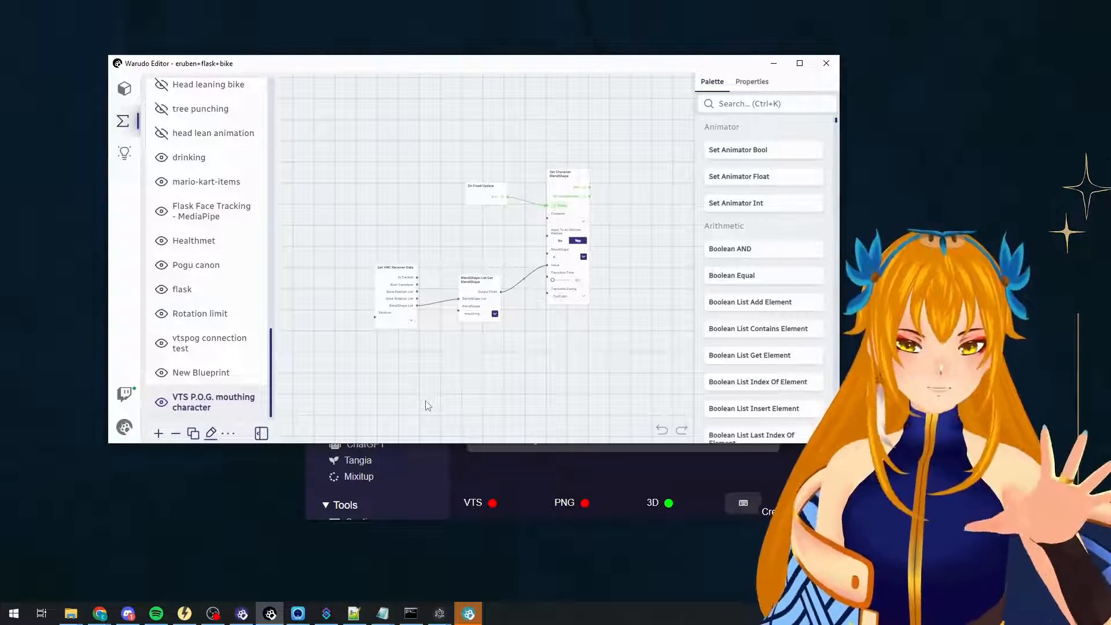
pyautogui.scroll(3, 457, 391)
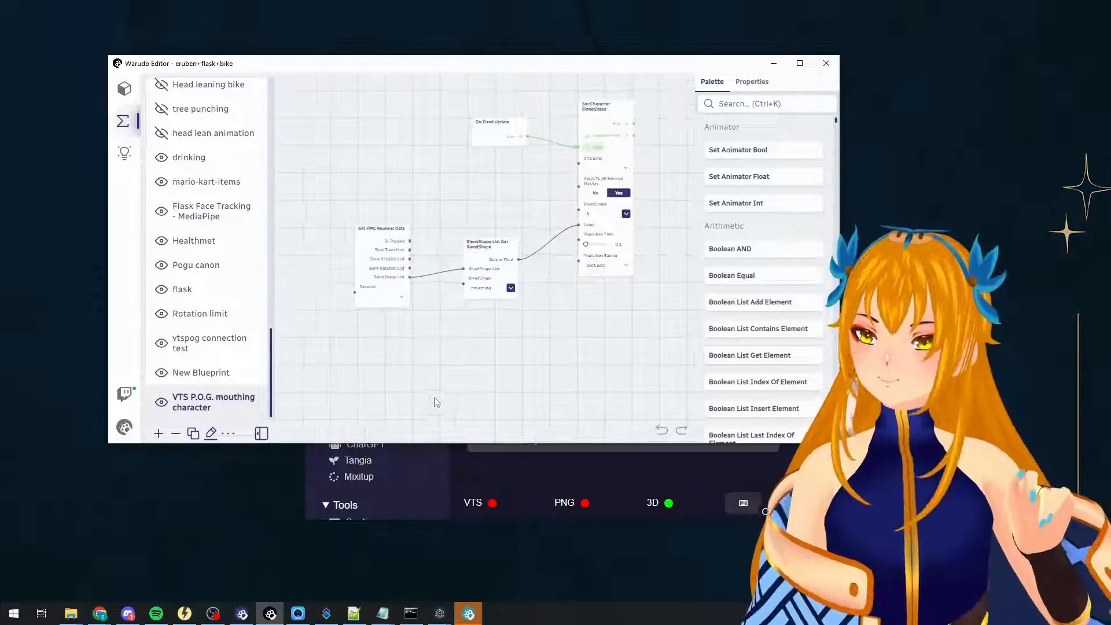
pyautogui.moveTo(442, 333); pyautogui.dragTo(404, 368)
pyautogui.scroll(-1, 435, 399)
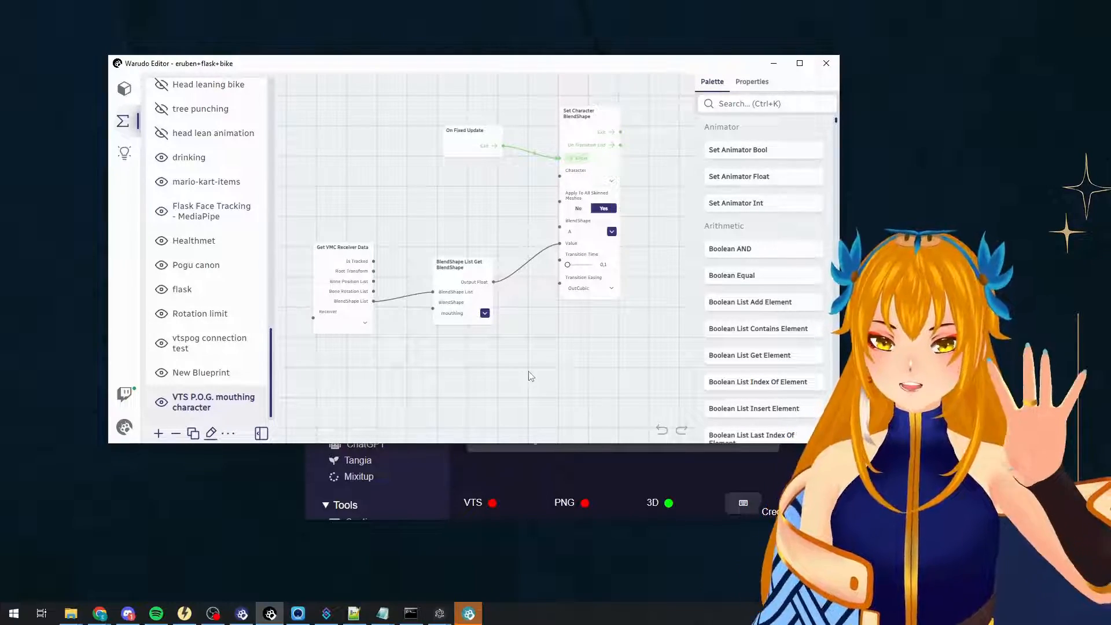
pyautogui.click(363, 322)
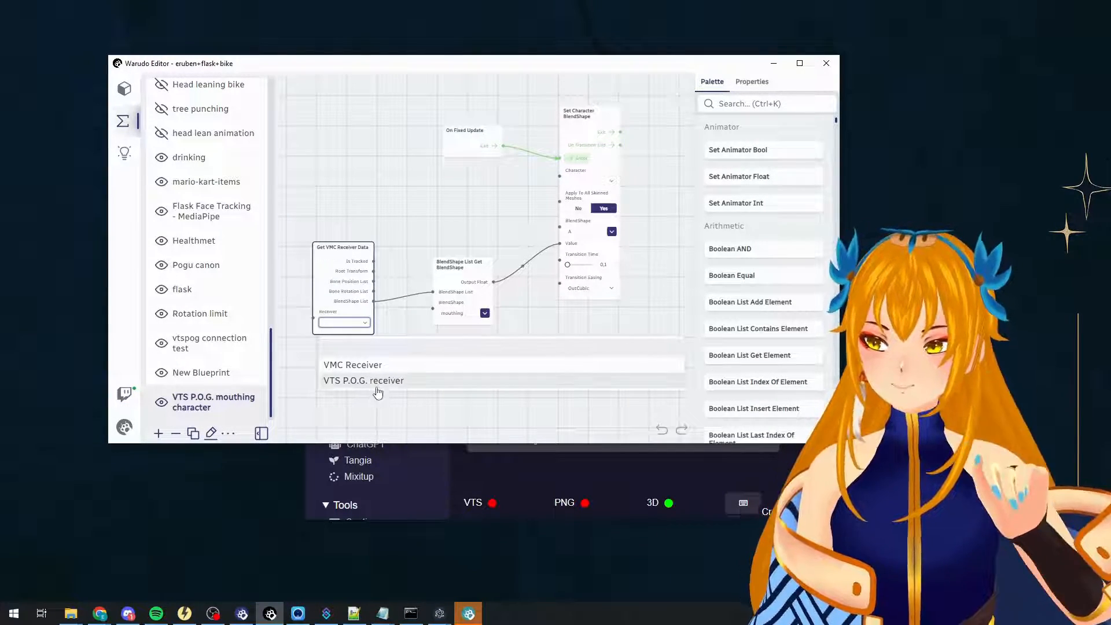
pyautogui.click(381, 382)
pyautogui.click(396, 388)
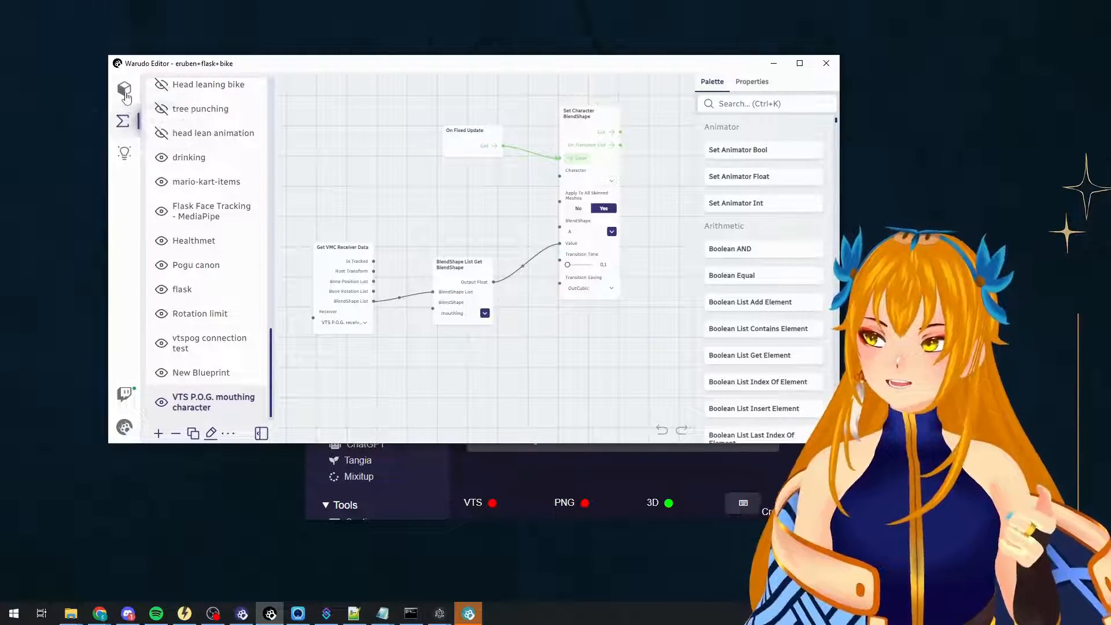
# Return to the scene's assets and add a new Character asset.
pyautogui.click(124, 87)
pyautogui.scroll(-10, 193, 287)
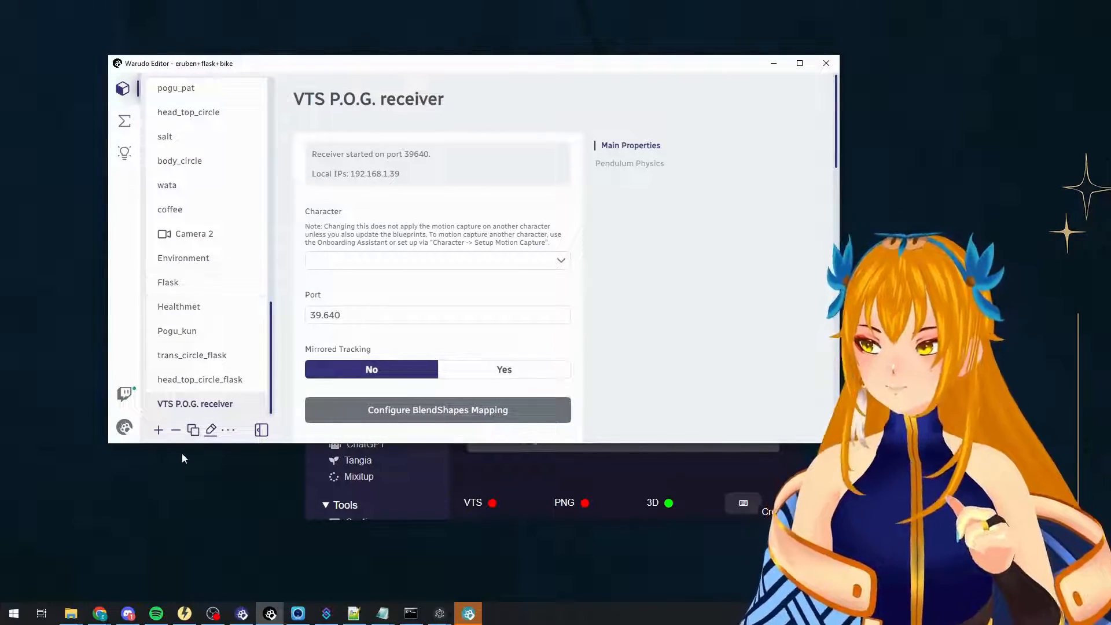
pyautogui.click(159, 431)
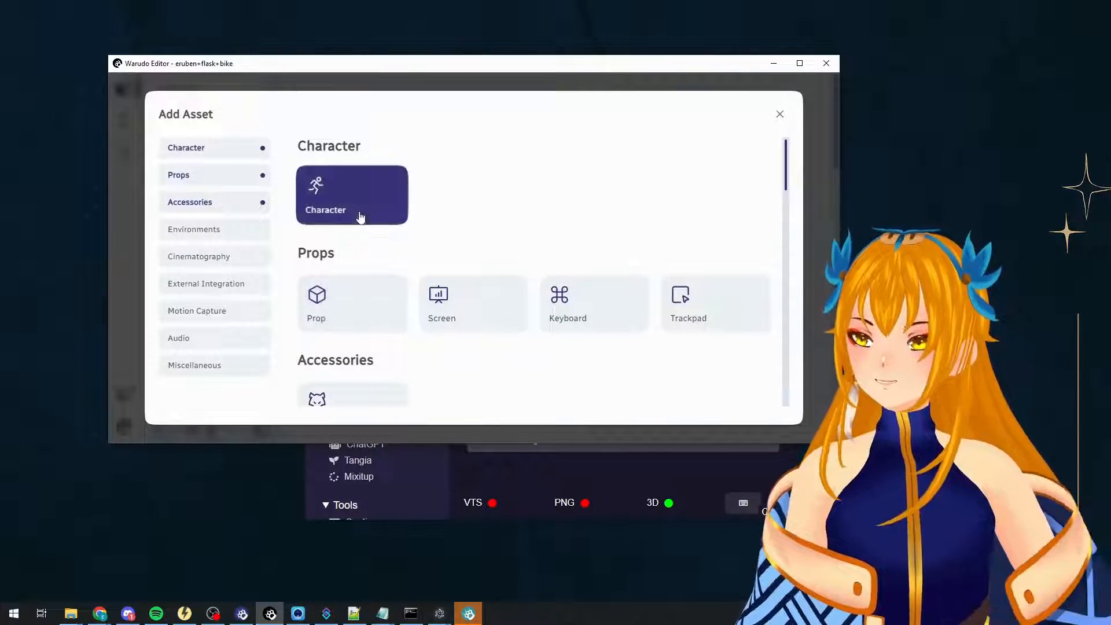
pyautogui.click(360, 218)
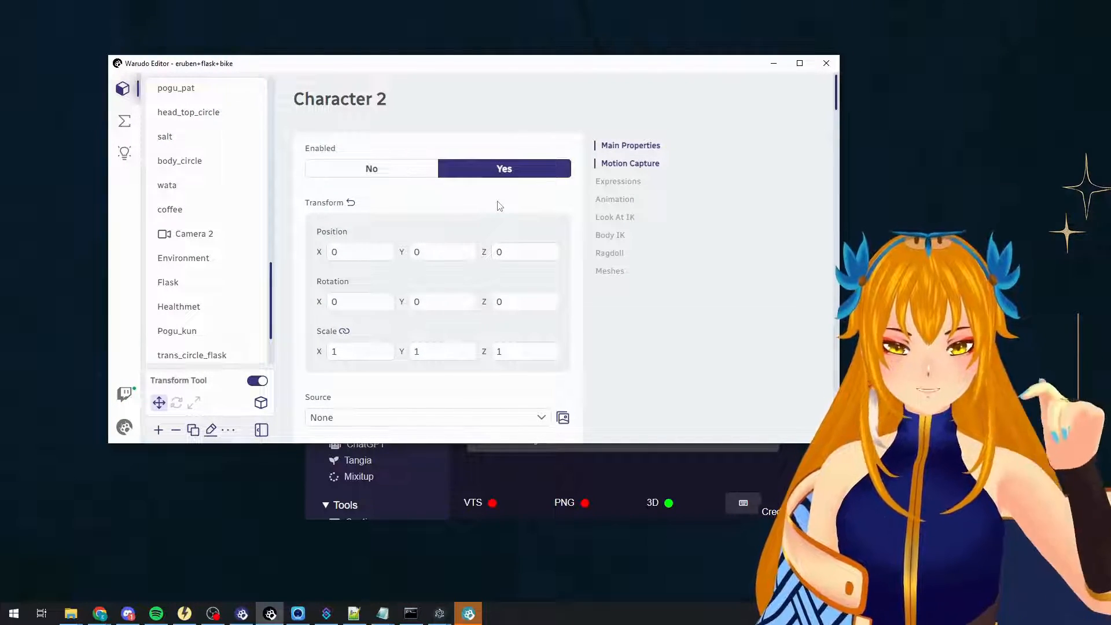
# Set the new character's model source to Pogu-Kun.
pyautogui.scroll(-5, 500, 211)
pyautogui.scroll(3, 424, 208)
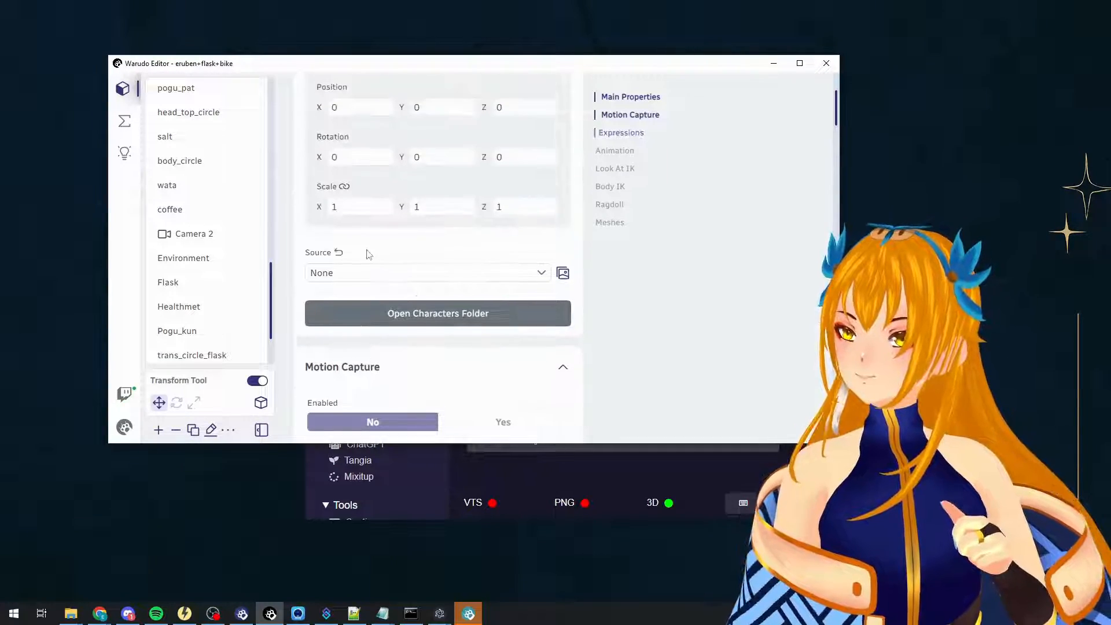
pyautogui.click(376, 308)
pyautogui.scroll(-5, 386, 174)
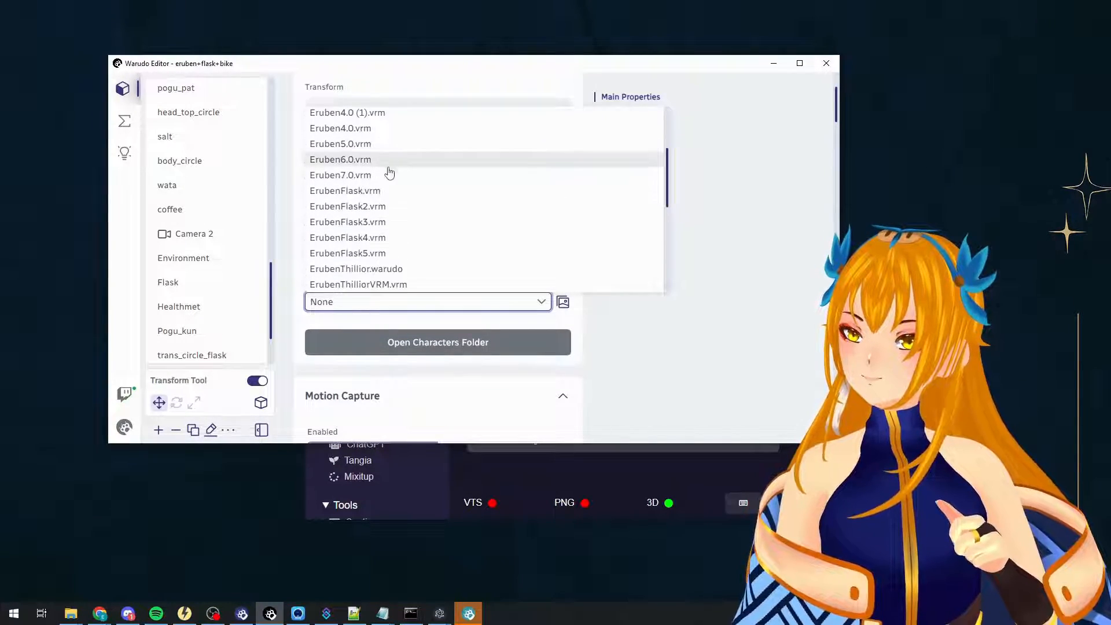
pyautogui.scroll(-3, 391, 180)
pyautogui.click(368, 176)
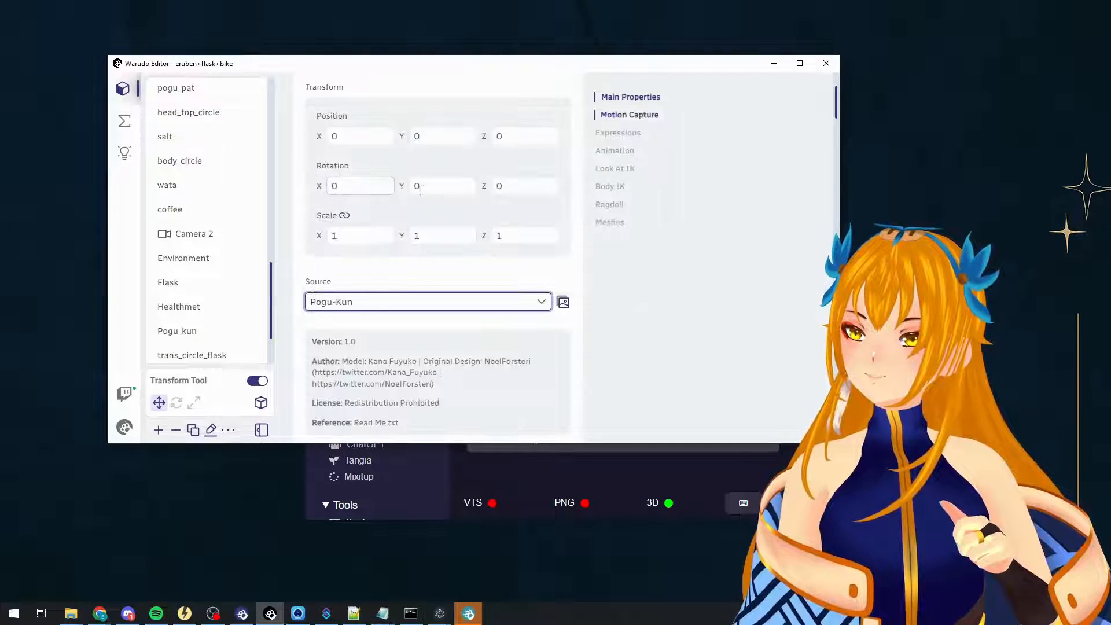
# Switch to the Warudo scene window and move the Pogu-Kun character to about X 0.52, Y 1.18.
pyautogui.scroll(-3, 538, 355)
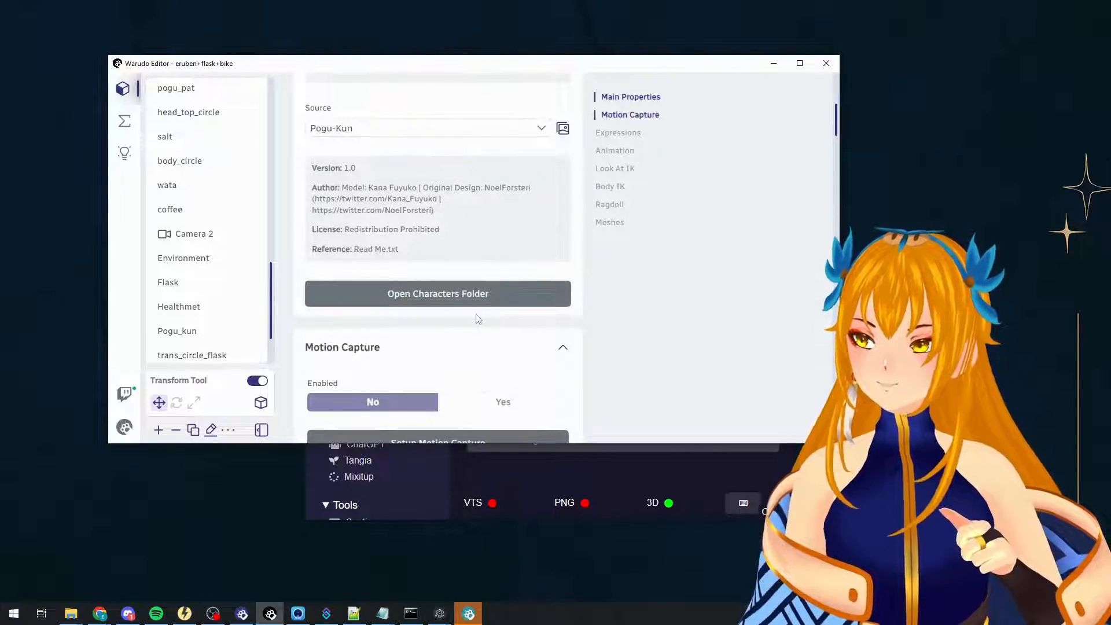
pyautogui.scroll(2, 480, 289)
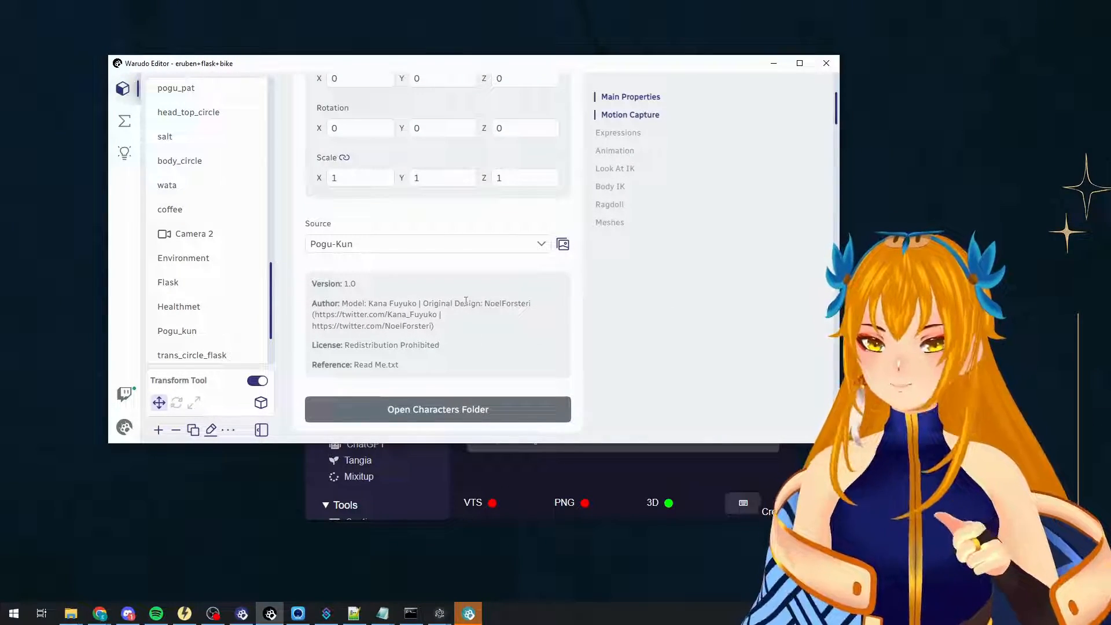
pyautogui.scroll(-3, 460, 296)
pyautogui.scroll(3, 460, 296)
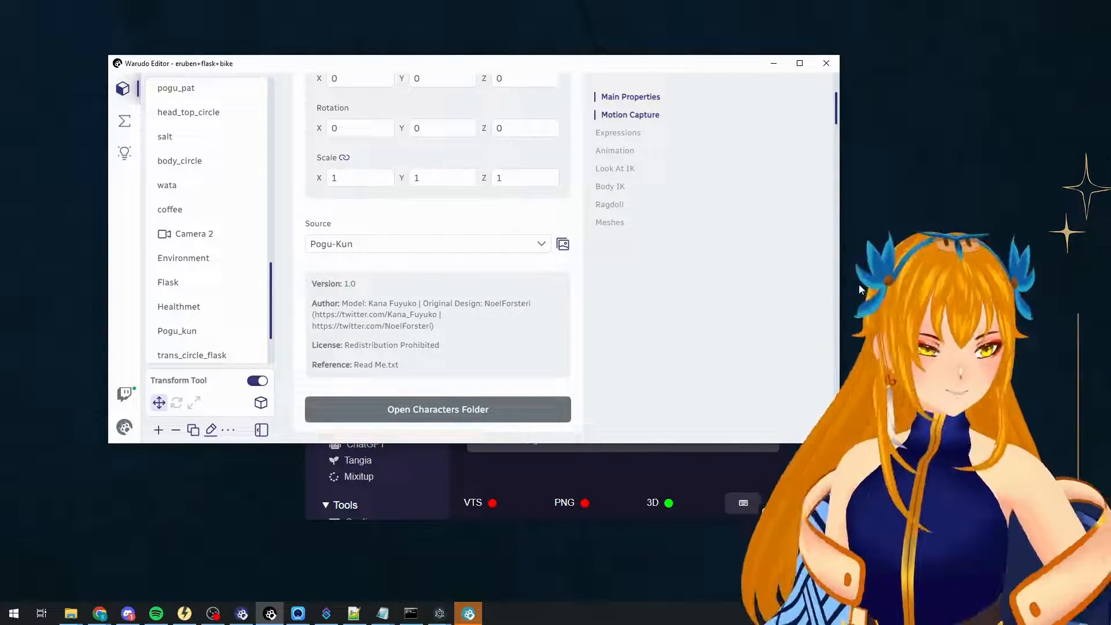
pyautogui.hotkey('alt', 'Tab')
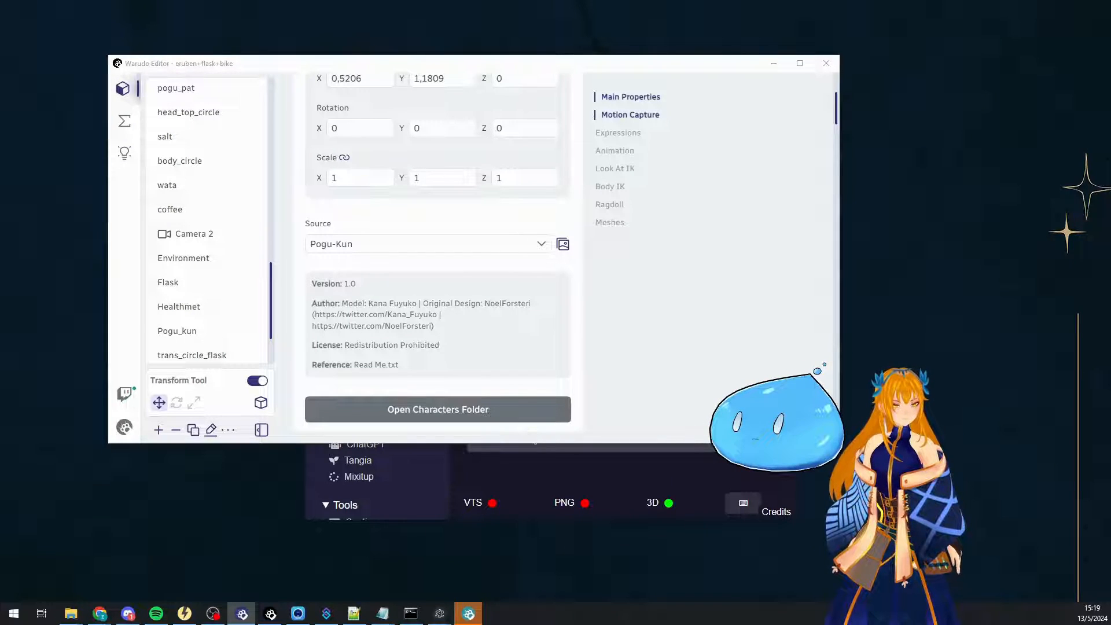
pyautogui.hotkey('alt', 'Tab')
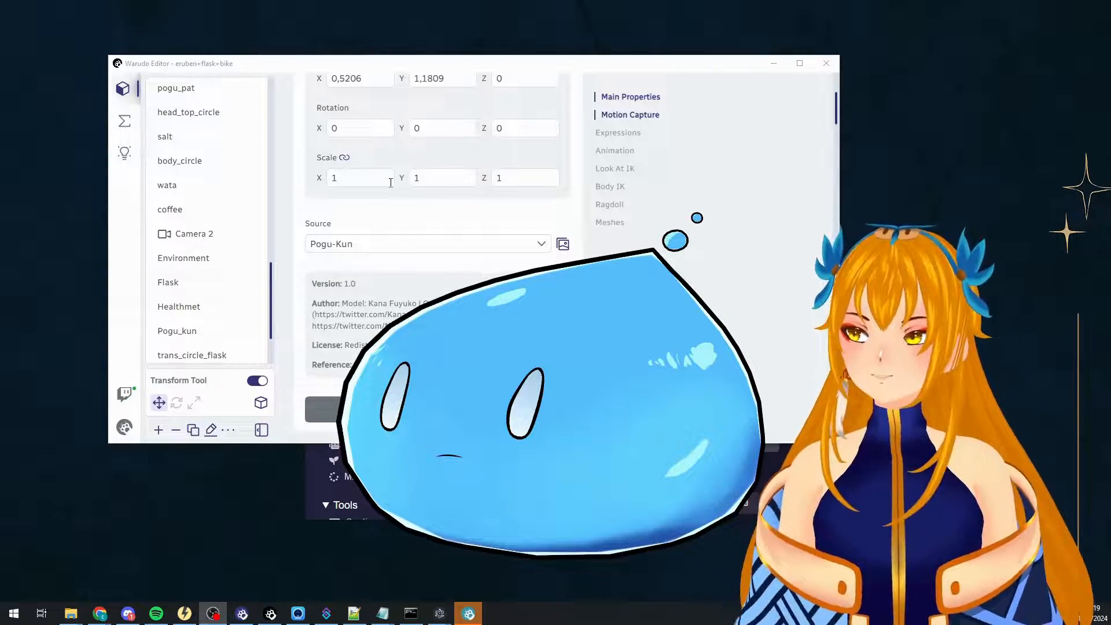
# Scale the Pogu-Kun character uniformly on all axes, trying 0.2 and 0.3 and settling on 0.4.
pyautogui.click(360, 178)
pyautogui.write('0,2')
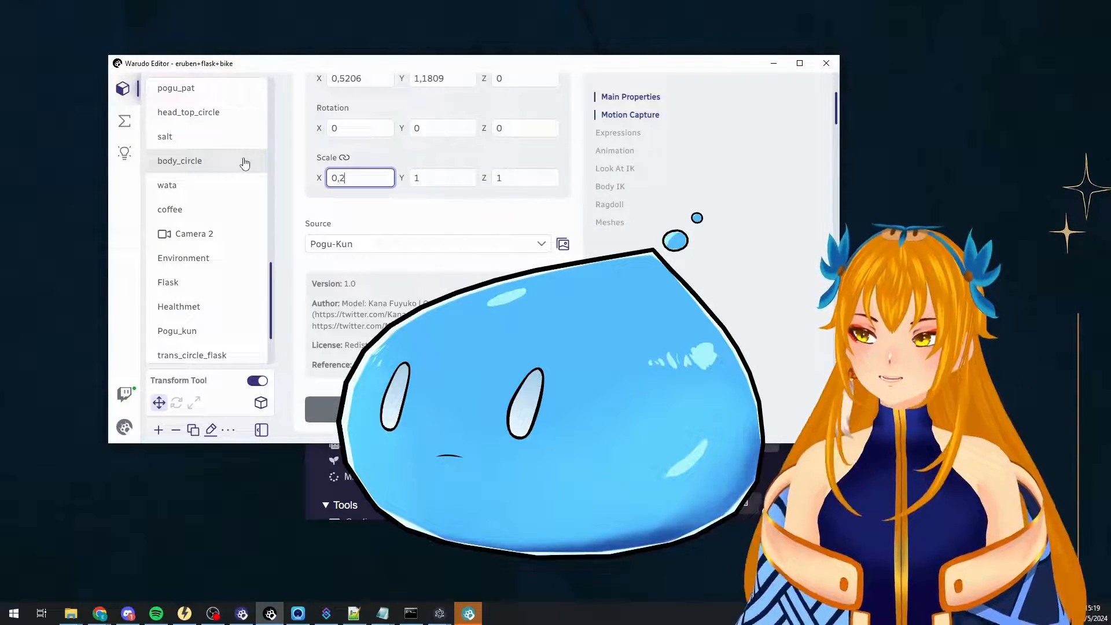
pyautogui.press('Return')
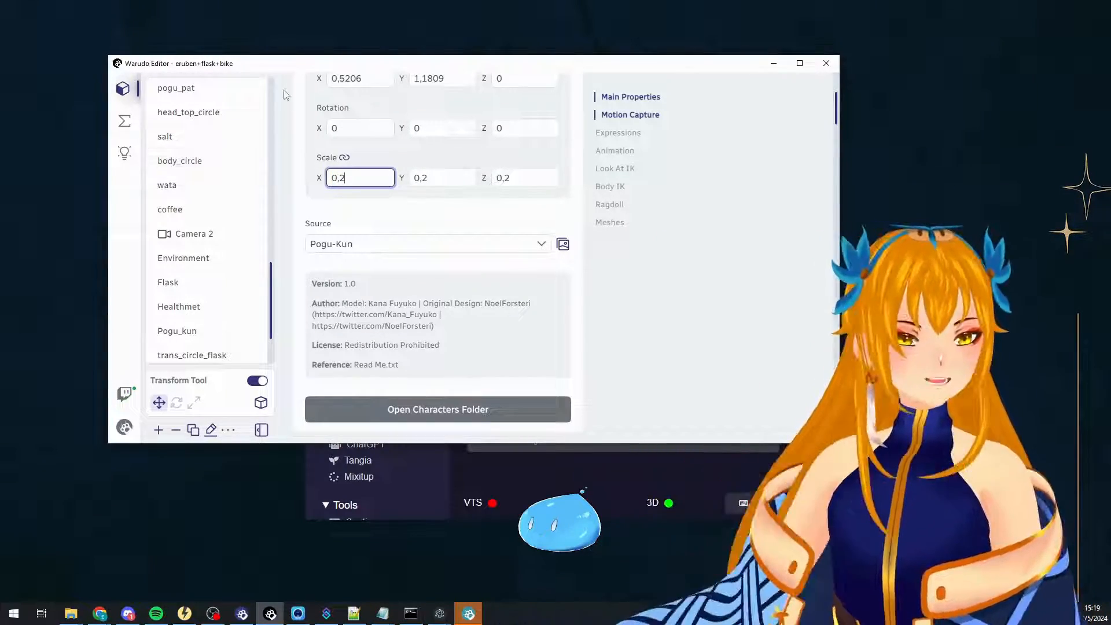
pyautogui.press('BackSpace')
pyautogui.write('3')
pyautogui.press('Return')
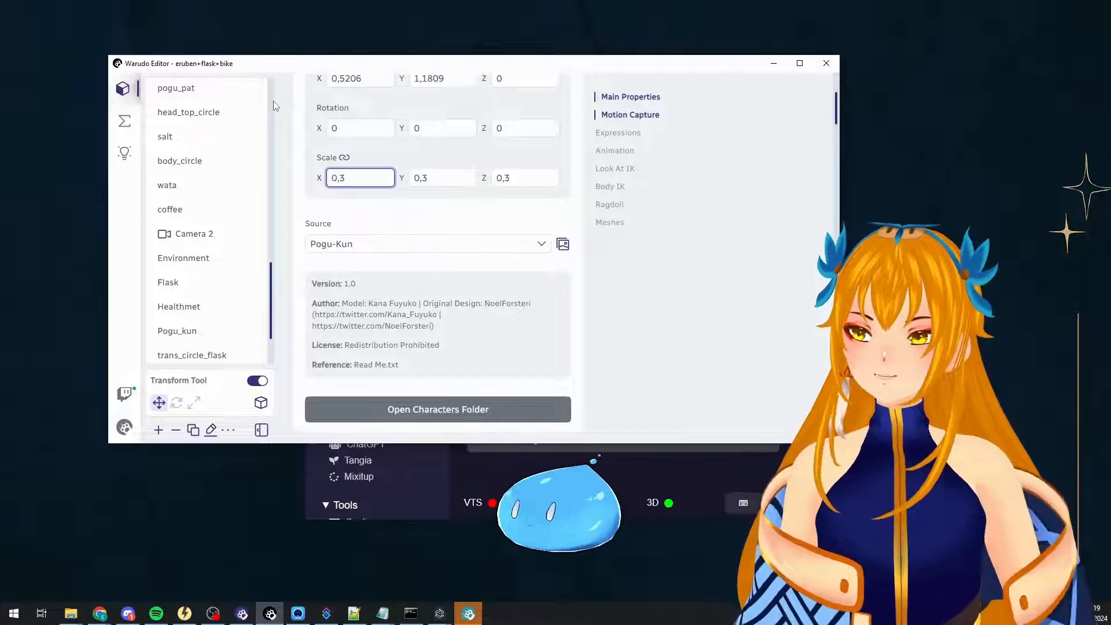
pyautogui.write('4')
pyautogui.press('Return')
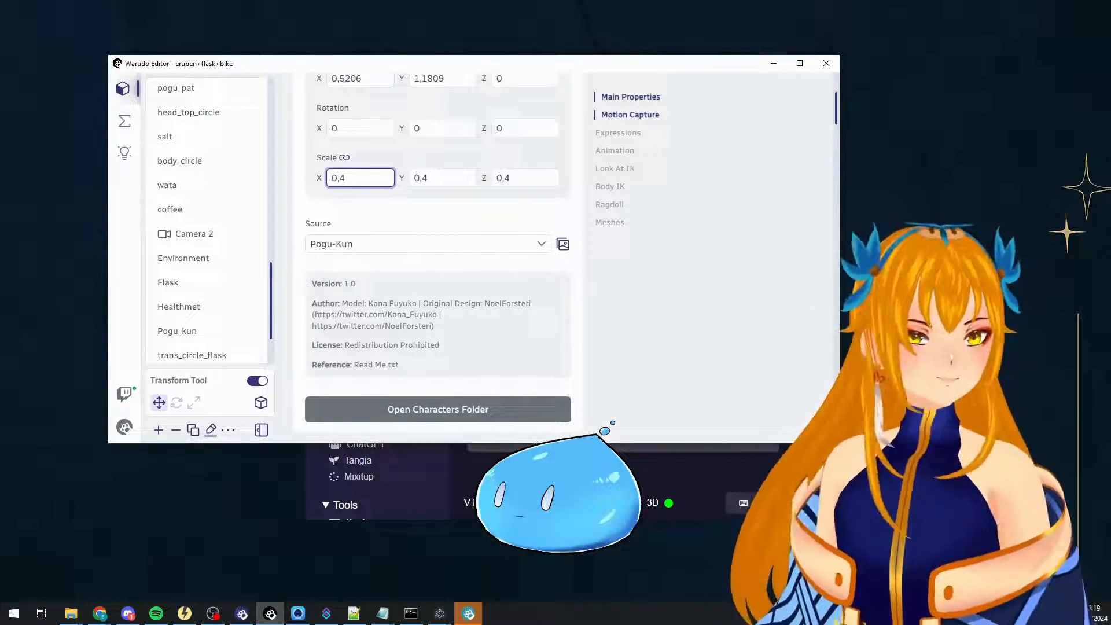
pyautogui.scroll(3, 441, 201)
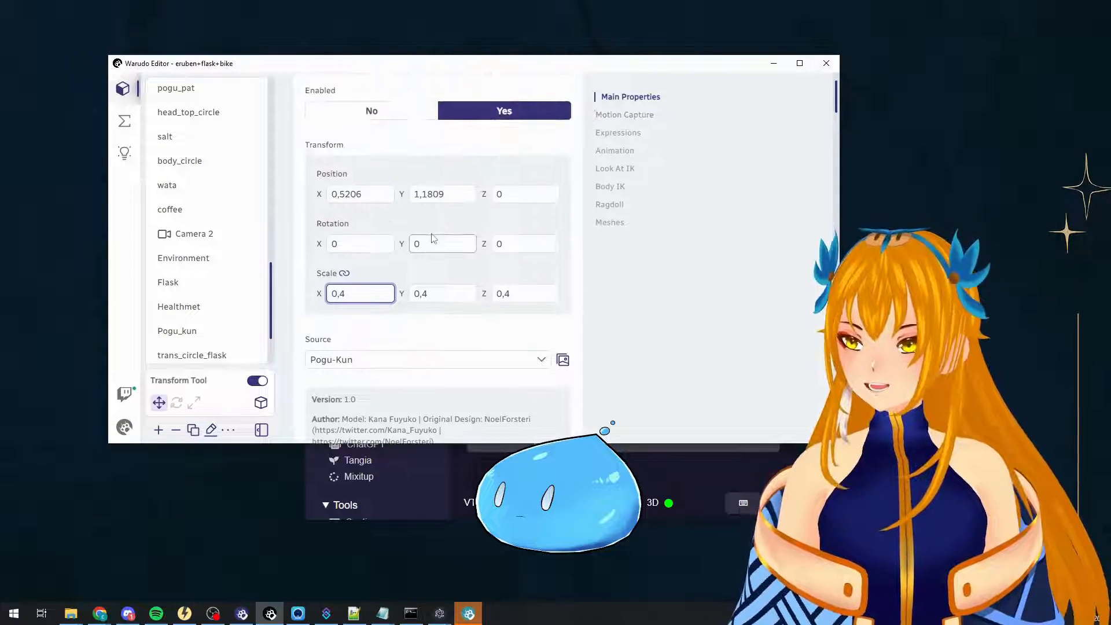
pyautogui.click(663, 394)
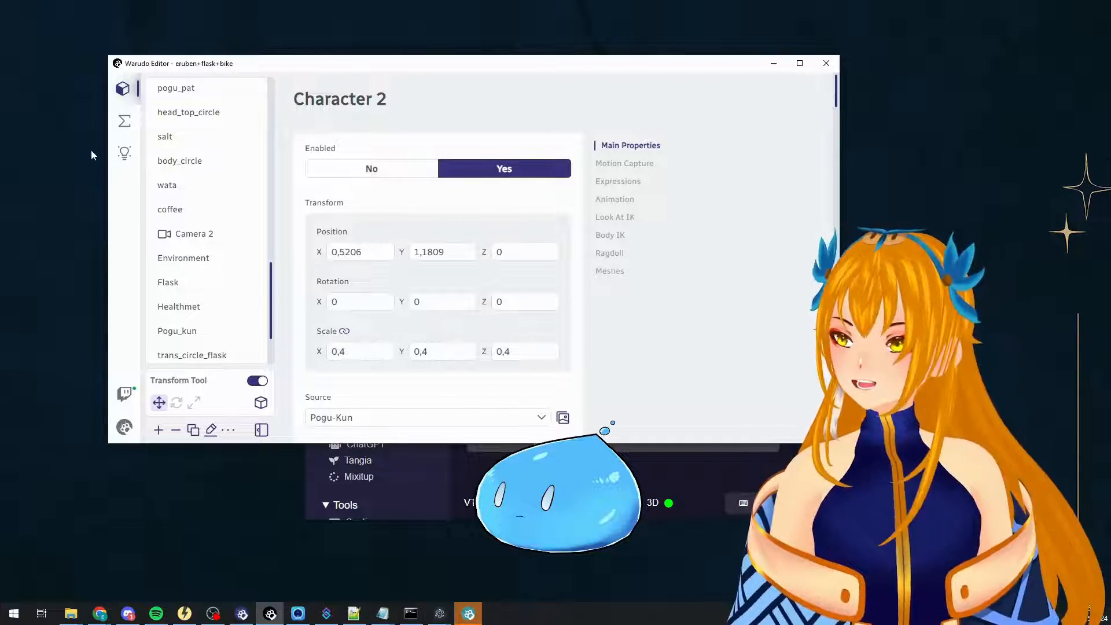
# Rename the new character asset as "pog kun character".
pyautogui.scroll(-3, 218, 347)
pyautogui.click(210, 429)
pyautogui.hotkey('ctrl', 'a')
pyautogui.write('pog')
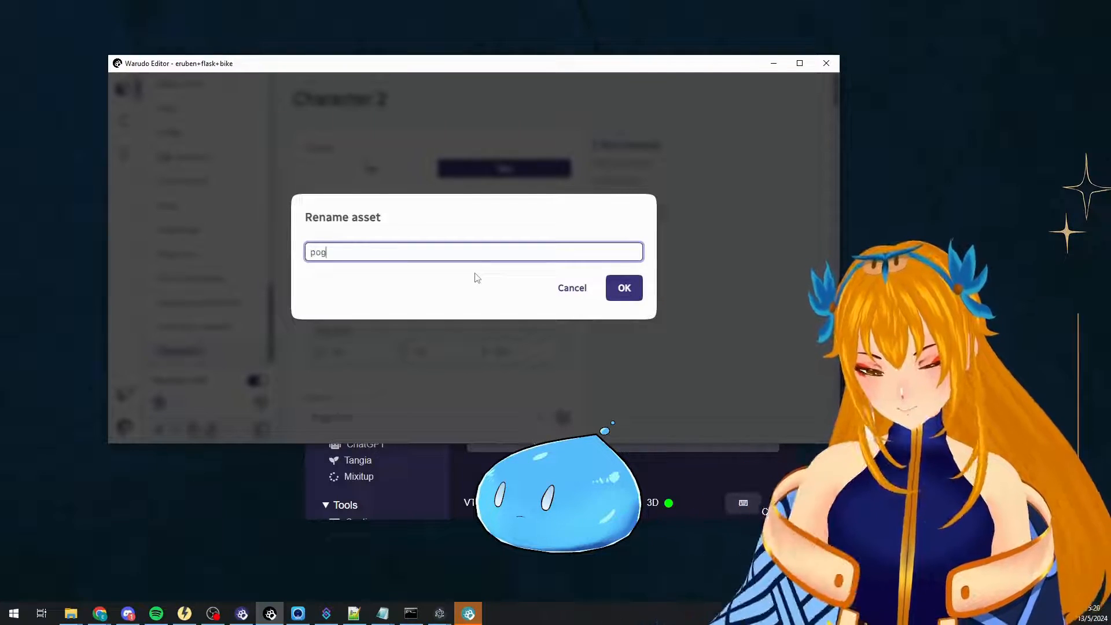
pyautogui.write(' kun characte')
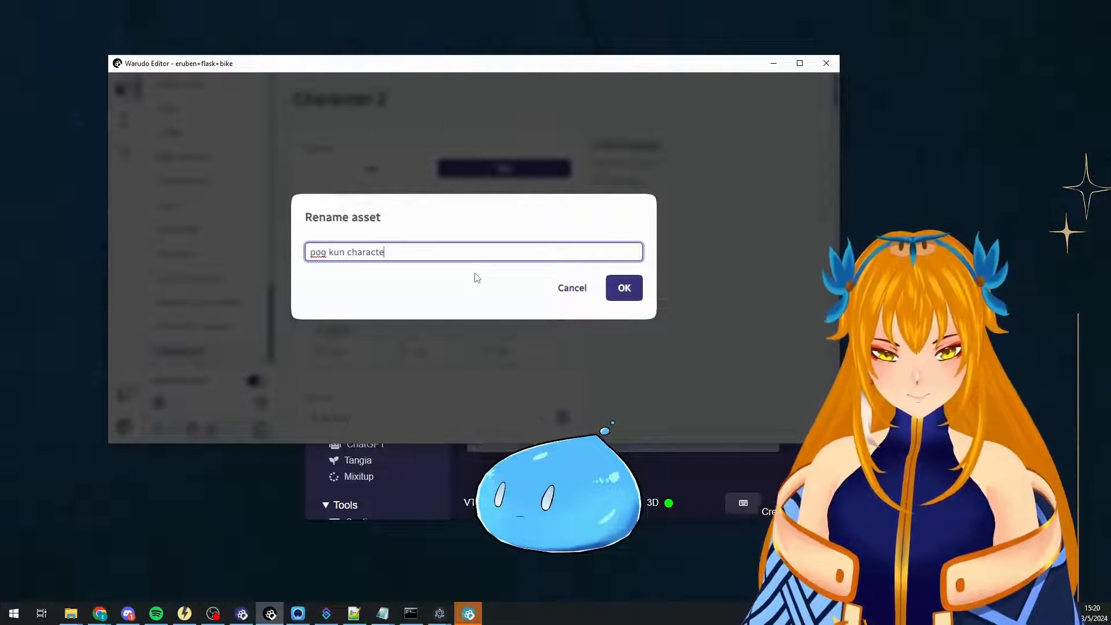
pyautogui.write('r')
pyautogui.press('Return')
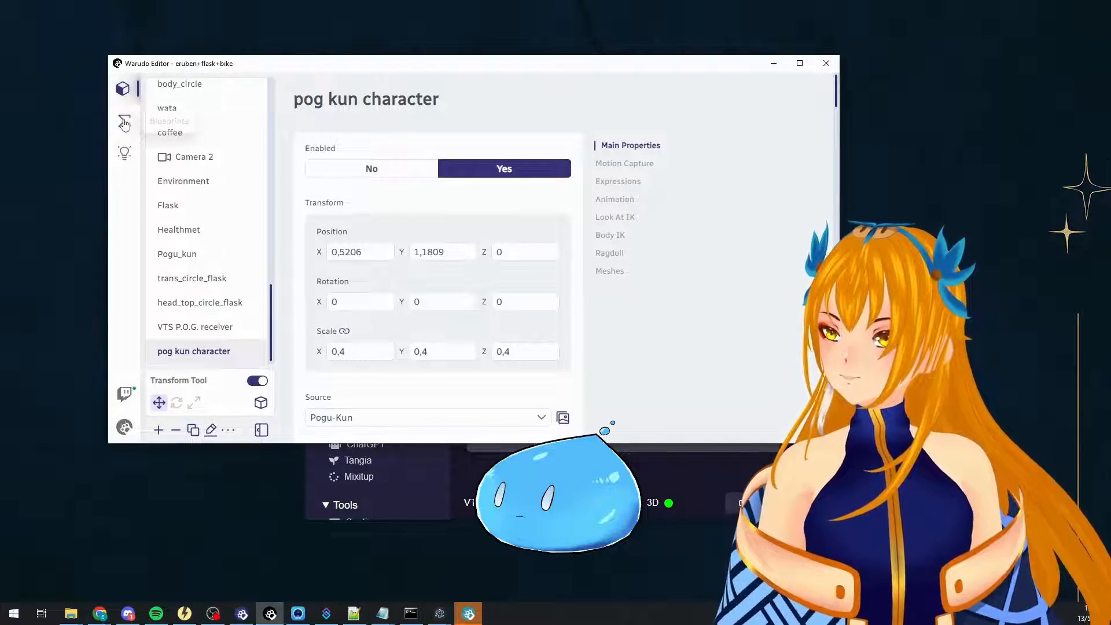
# Assign pog kun character as the Character of the Set Character BlendShape node in the mouthing blueprint.
pyautogui.click(124, 123)
pyautogui.moveTo(607, 343); pyautogui.dragTo(571, 357)
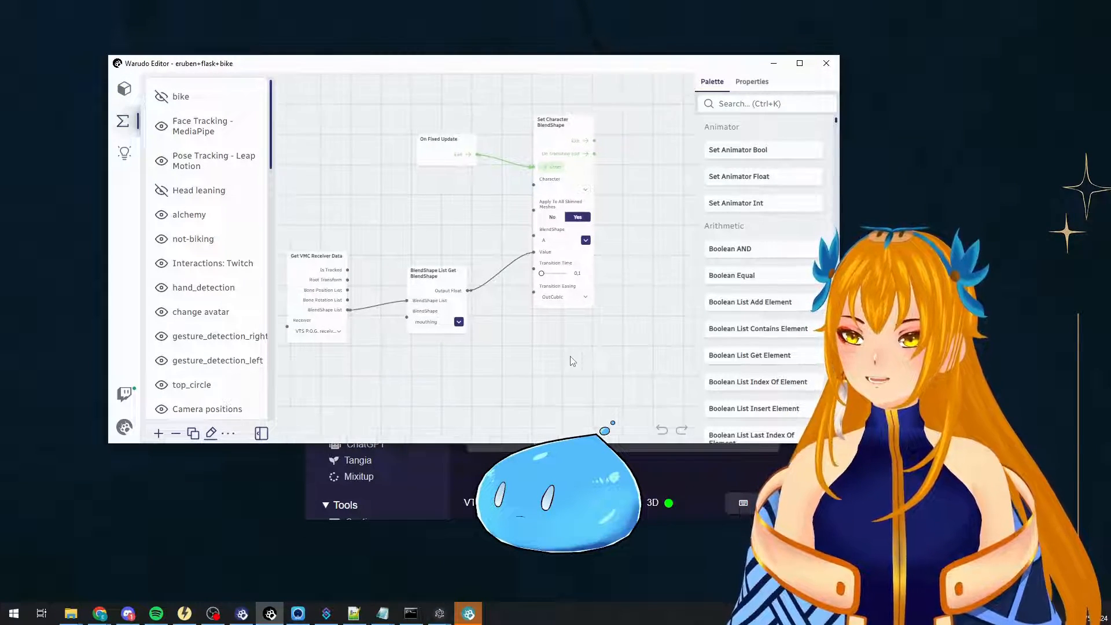
pyautogui.scroll(1, 578, 353)
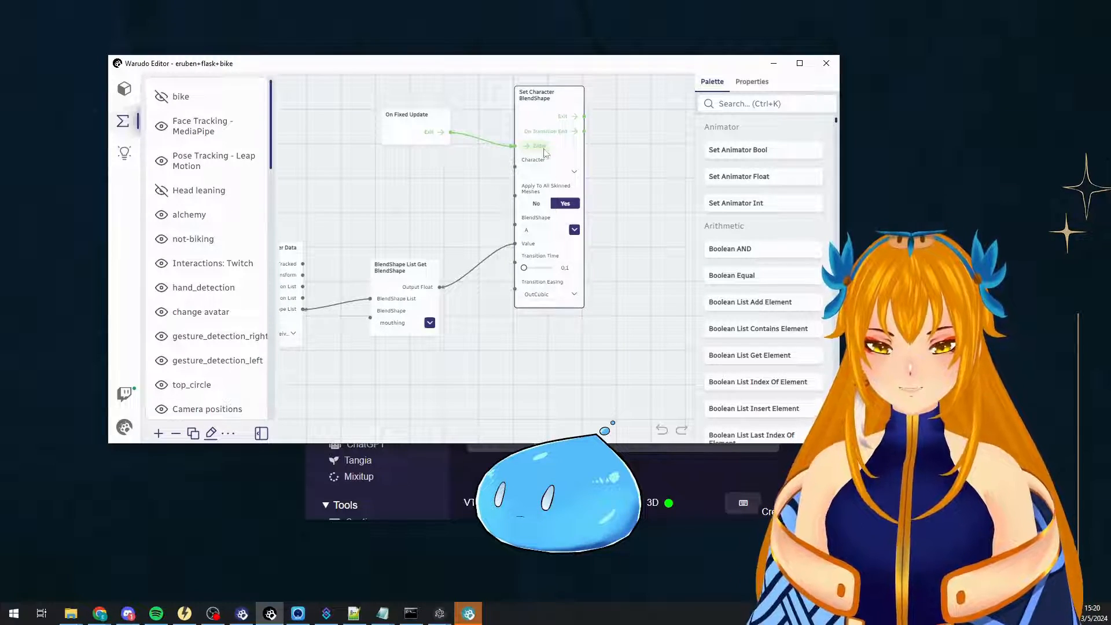
pyautogui.click(550, 171)
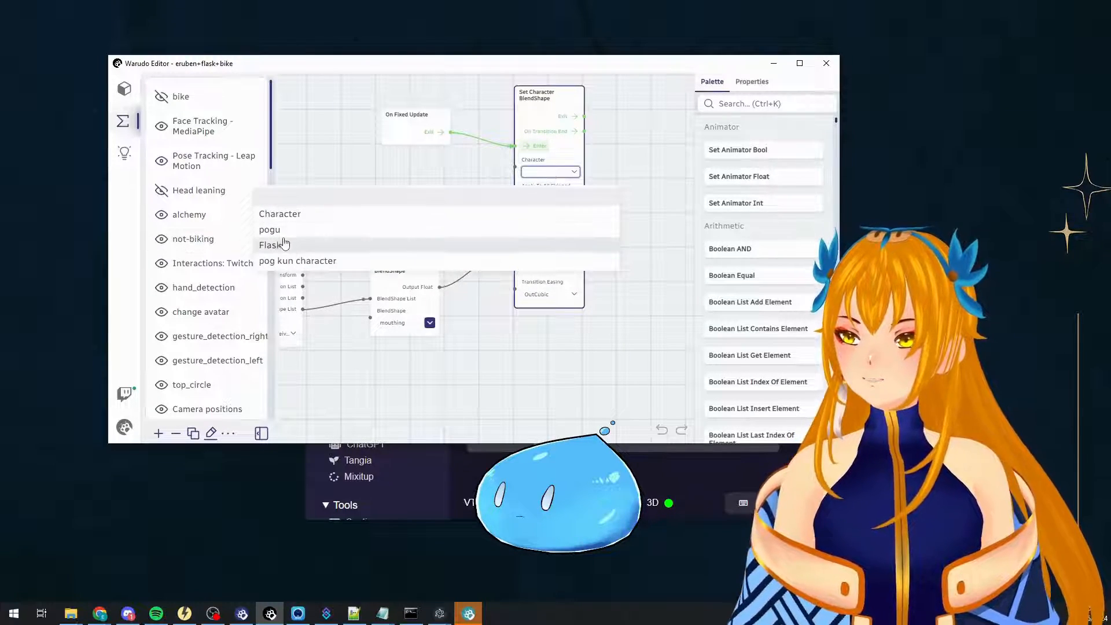
pyautogui.click(296, 261)
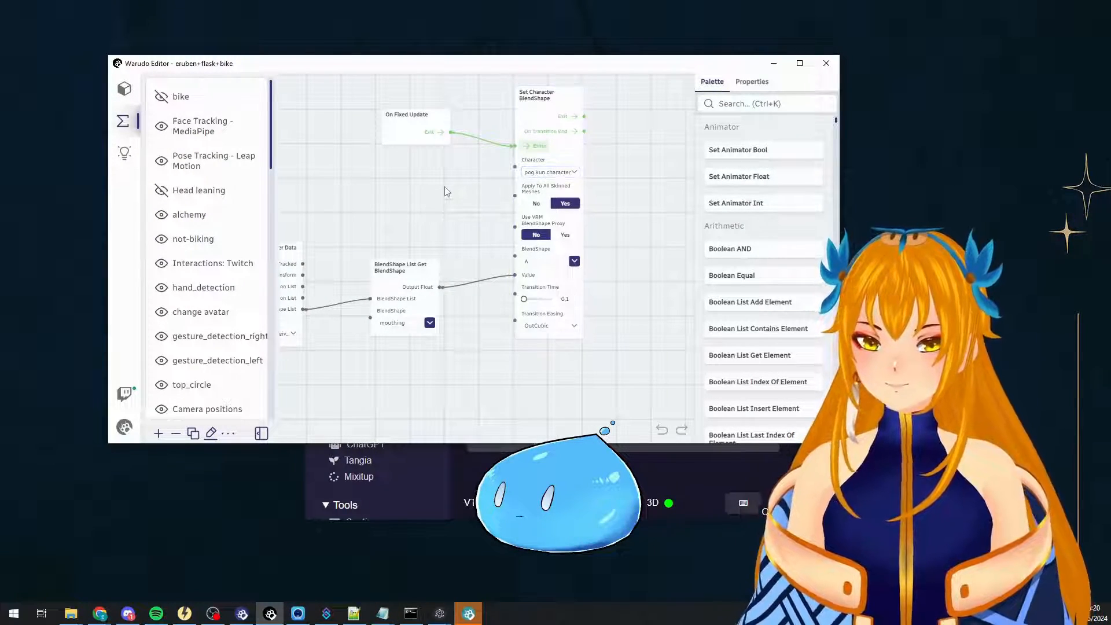
pyautogui.moveTo(471, 213); pyautogui.dragTo(501, 220)
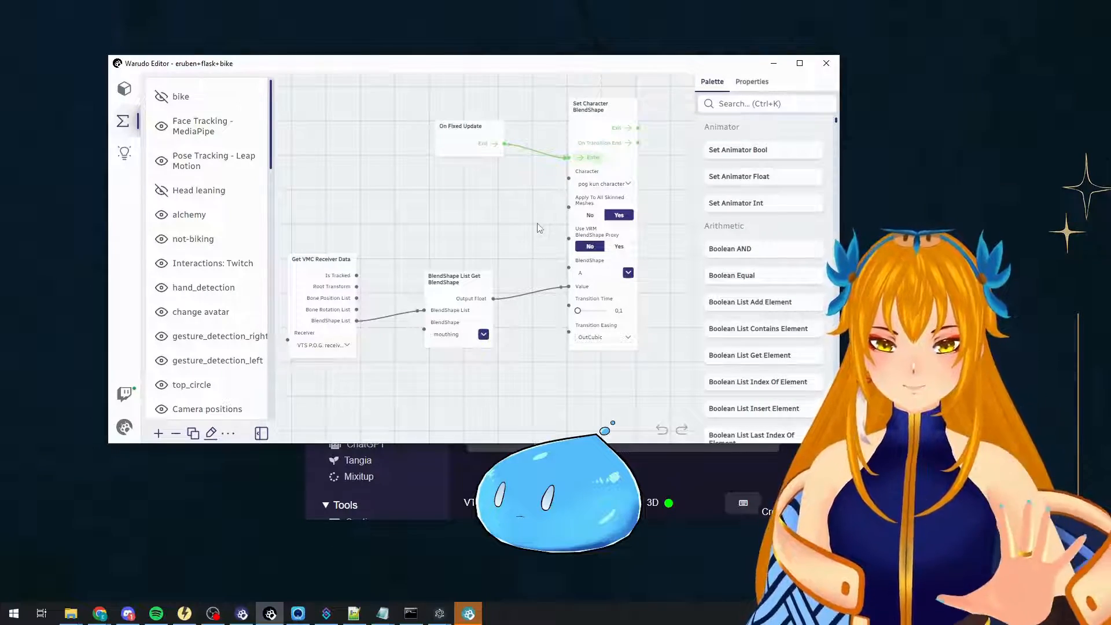
# Switch to Eruben TTS and shift its window slightly so it covers less of the Warudo editor.
pyautogui.click(658, 460)
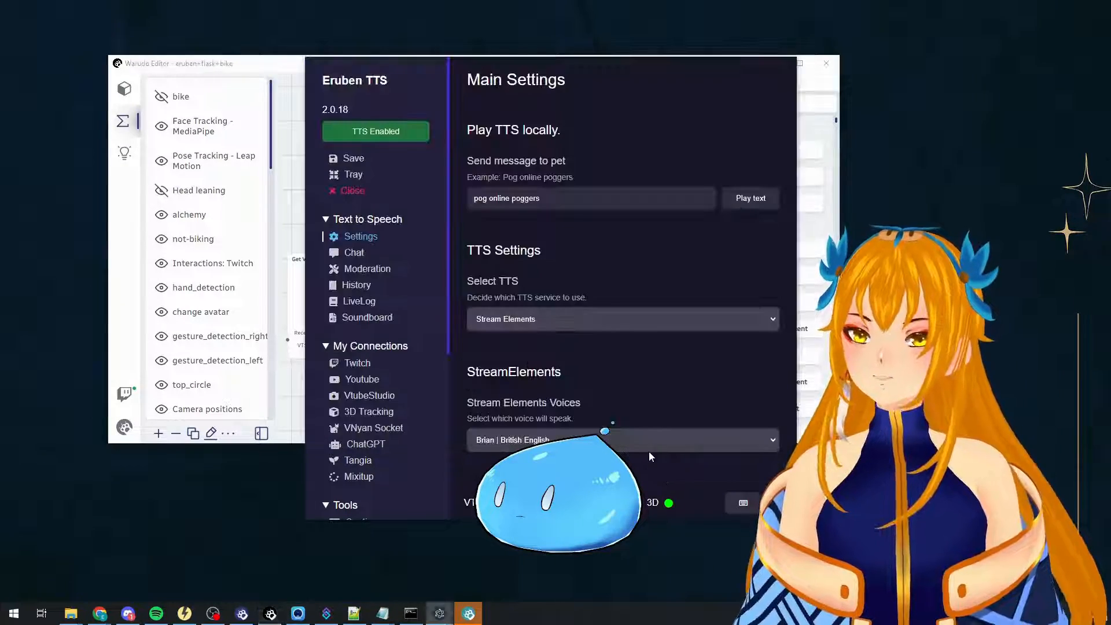
pyautogui.moveTo(365, 80); pyautogui.dragTo(444, 74)
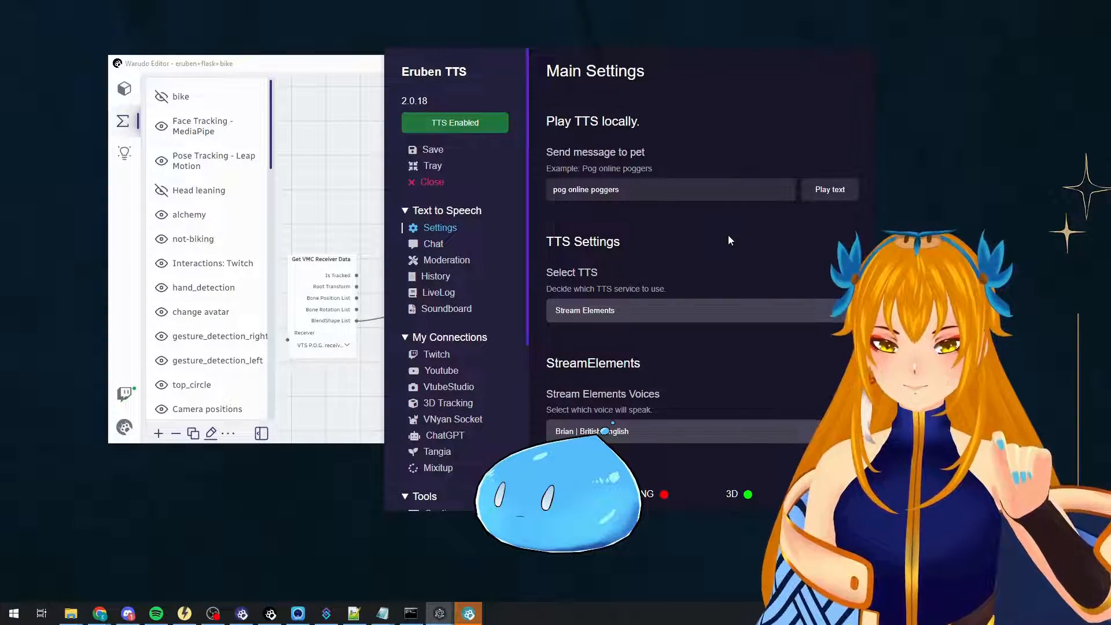
# Return to the Warudo editor and disable the VTS P.O.G. mouthing character blueprint.
pyautogui.click(335, 113)
pyautogui.scroll(-2, 491, 233)
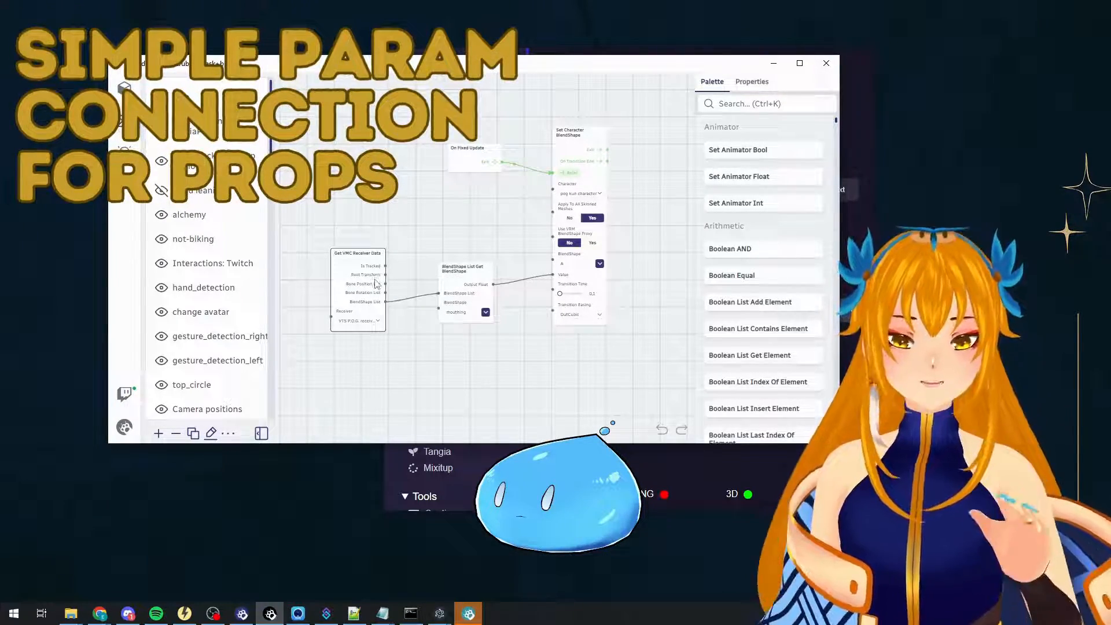
pyautogui.scroll(-10, 228, 321)
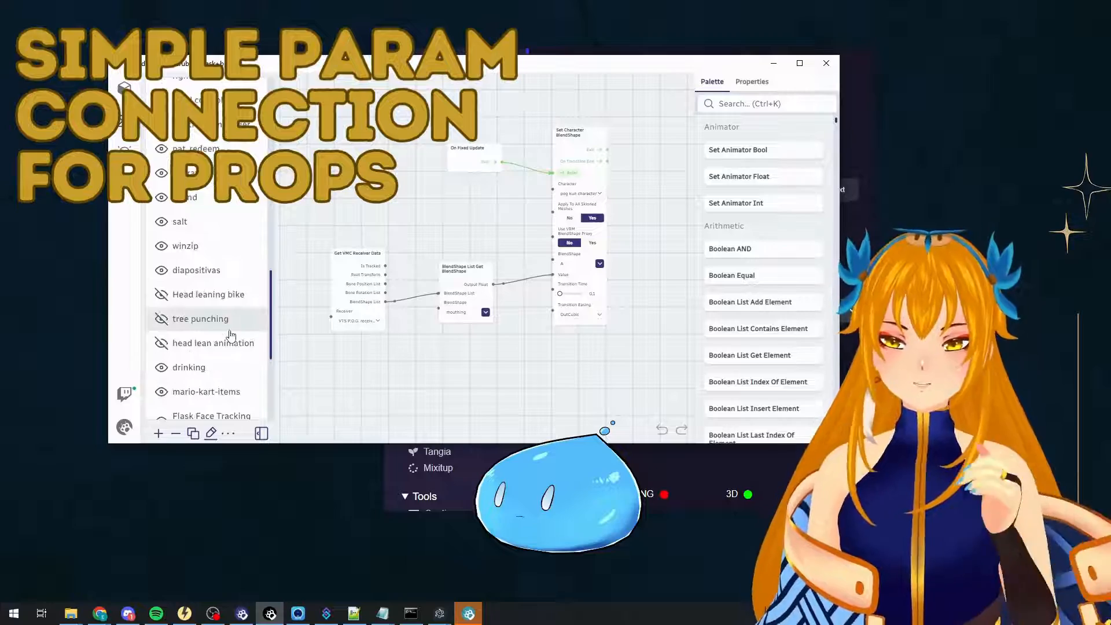
pyautogui.click(162, 401)
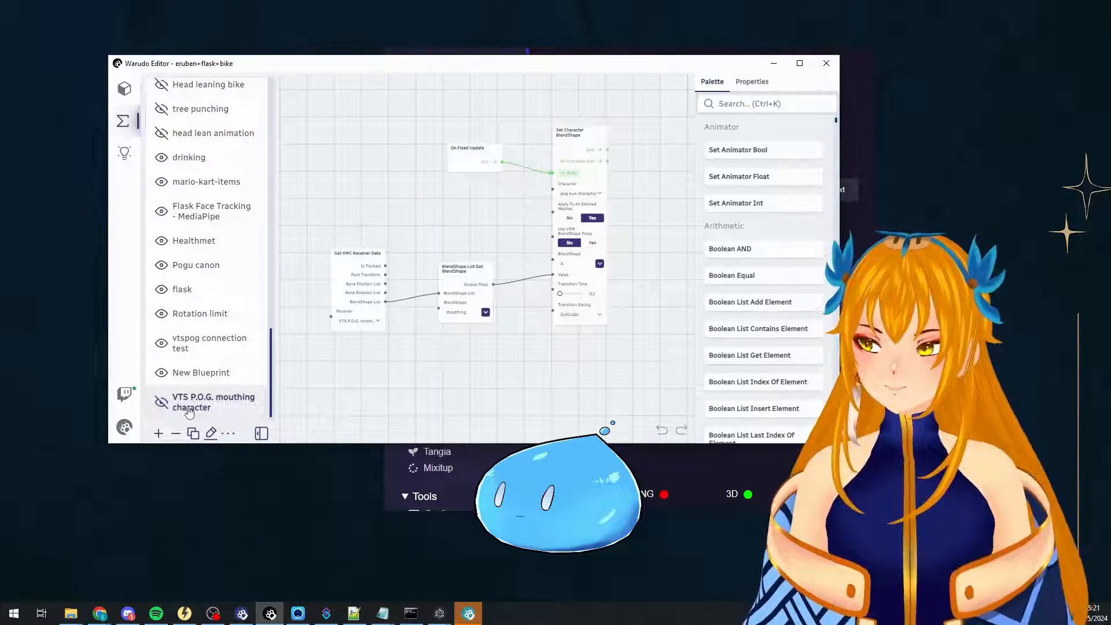
# Import the blueprint file "VTS P.O.G. mouthing prop.json" and dismiss the import notification.
pyautogui.click(229, 434)
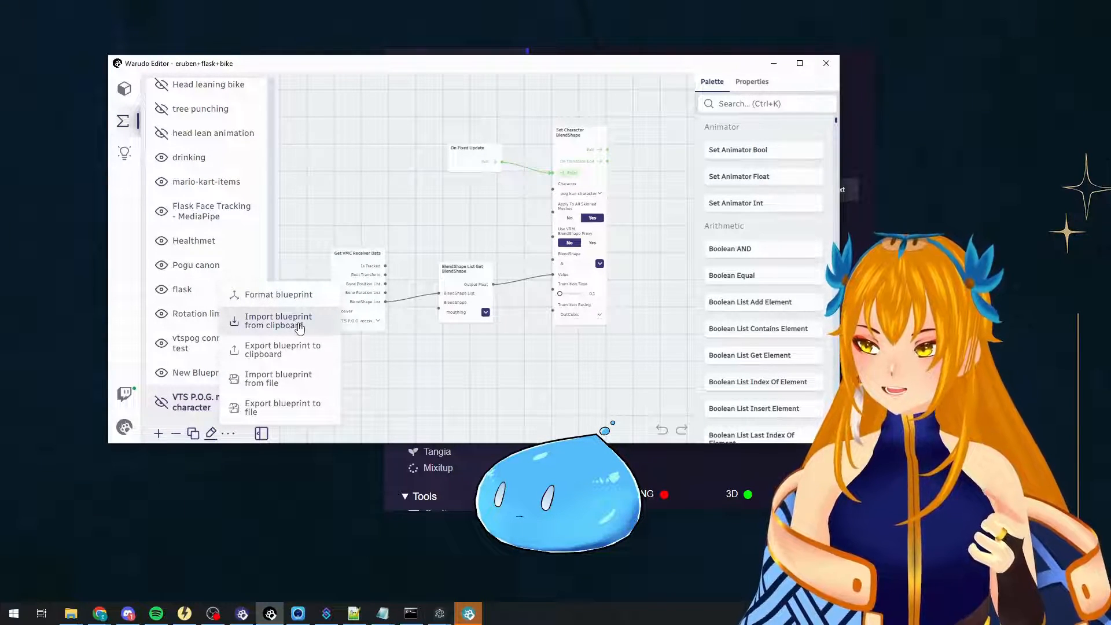
pyautogui.click(296, 380)
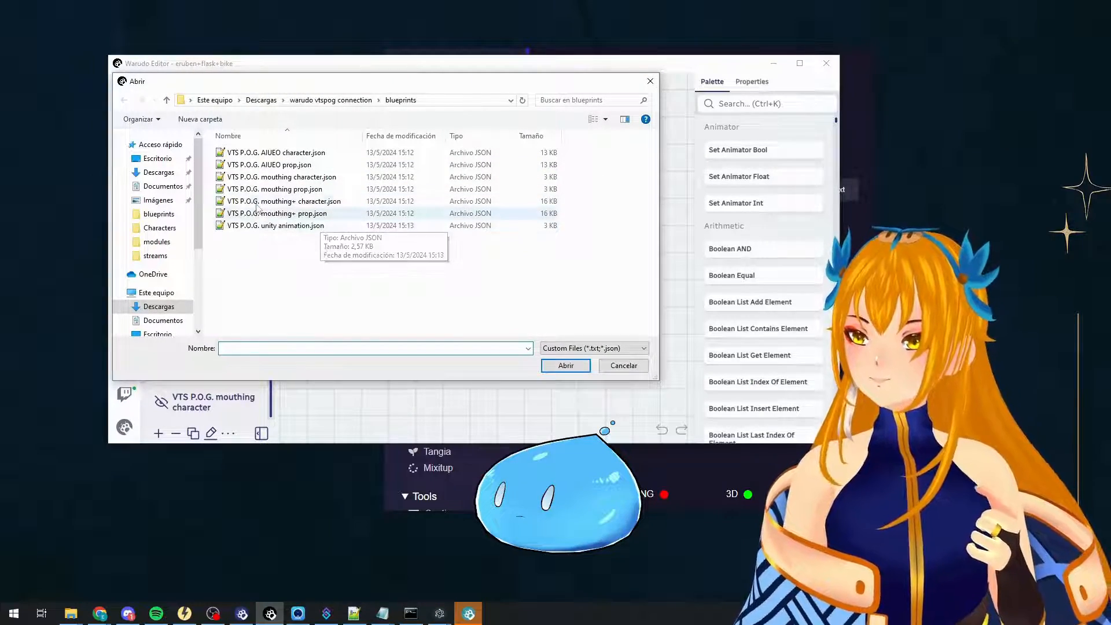
pyautogui.doubleClick(277, 189)
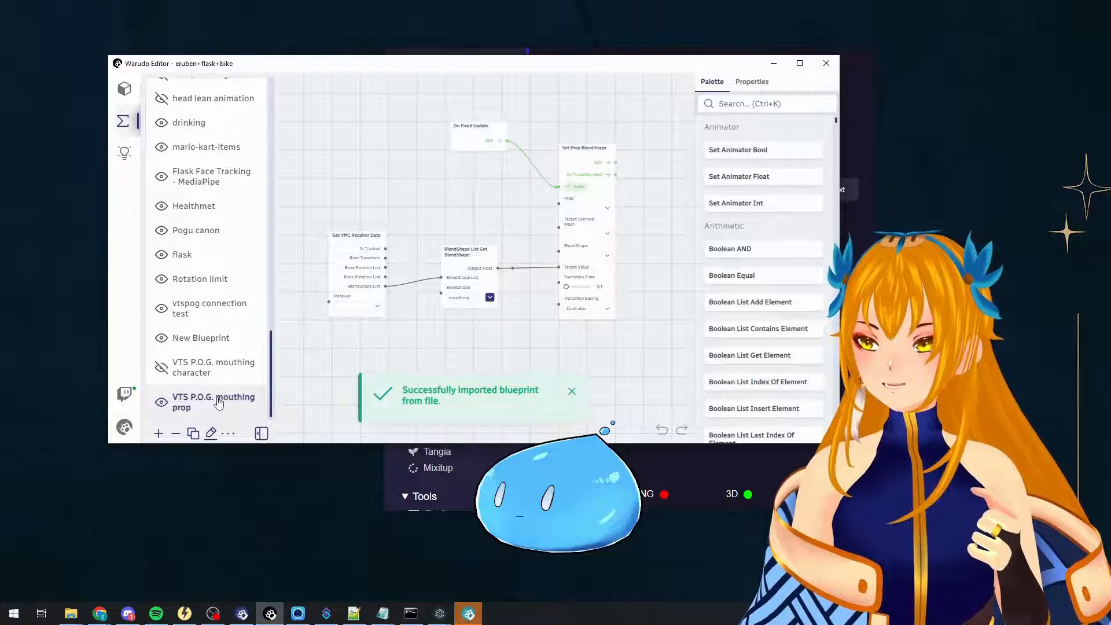
pyautogui.click(190, 400)
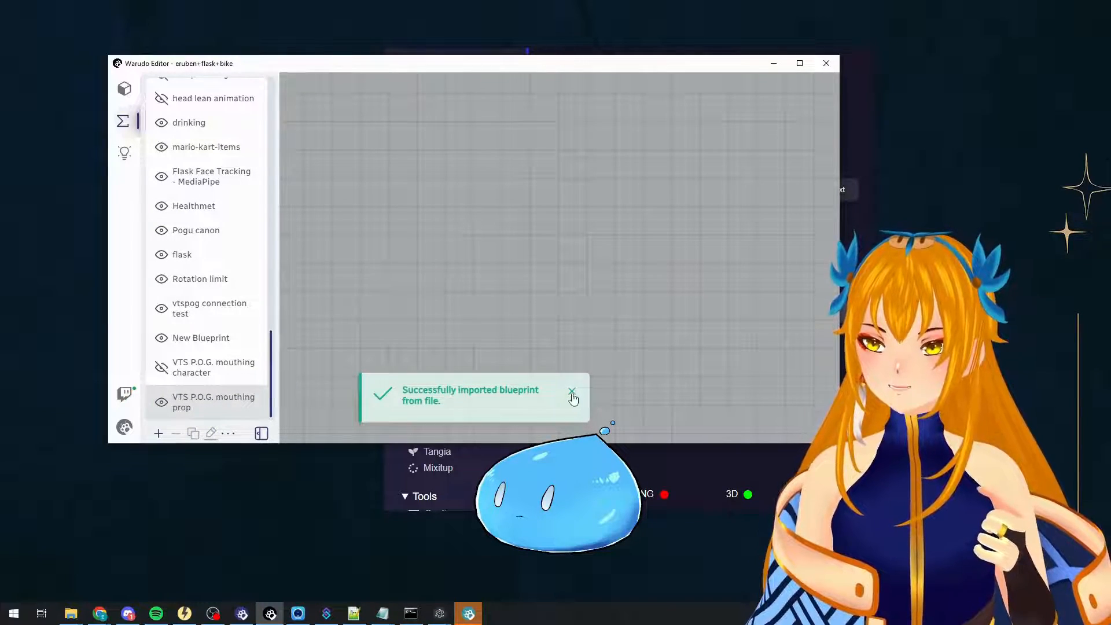
pyautogui.click(571, 398)
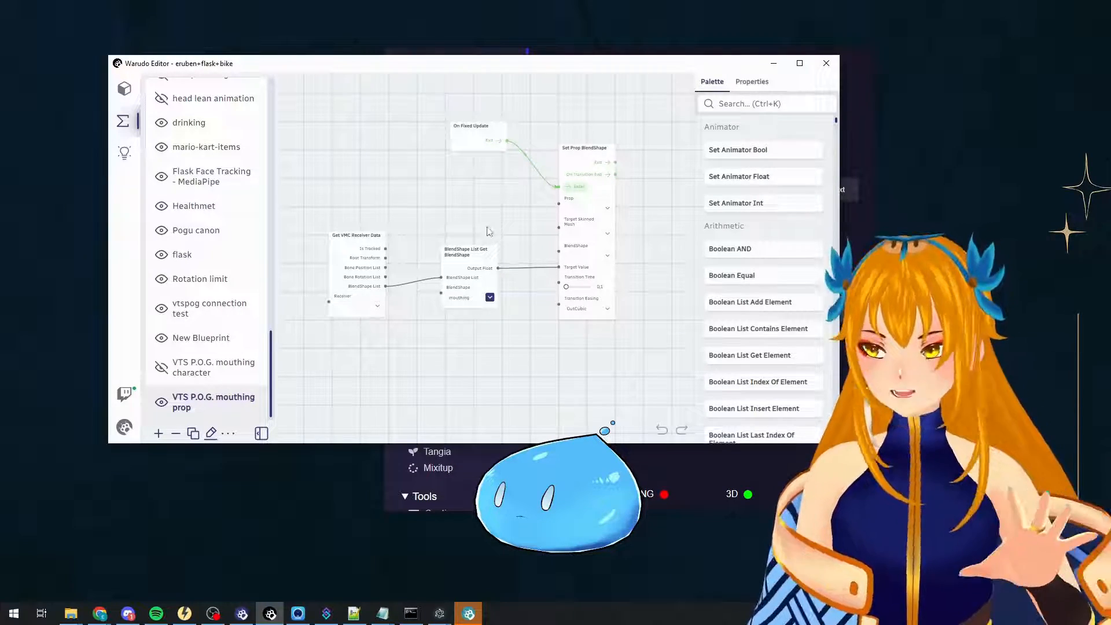
# Add a new Prop asset to the scene.
pyautogui.click(125, 90)
pyautogui.scroll(-10, 207, 287)
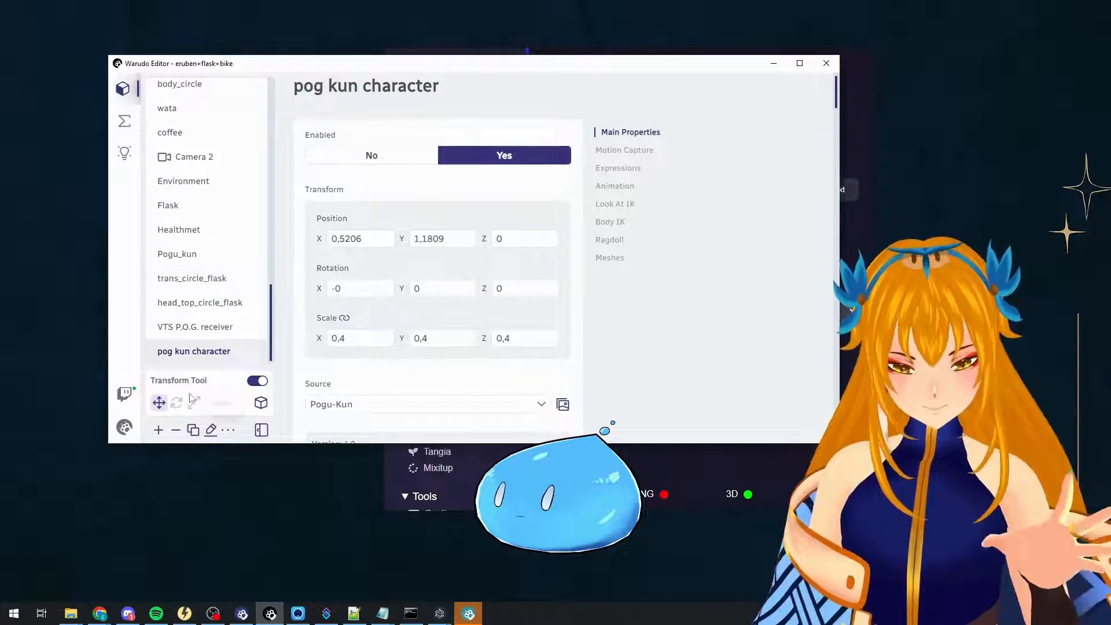
pyautogui.click(159, 431)
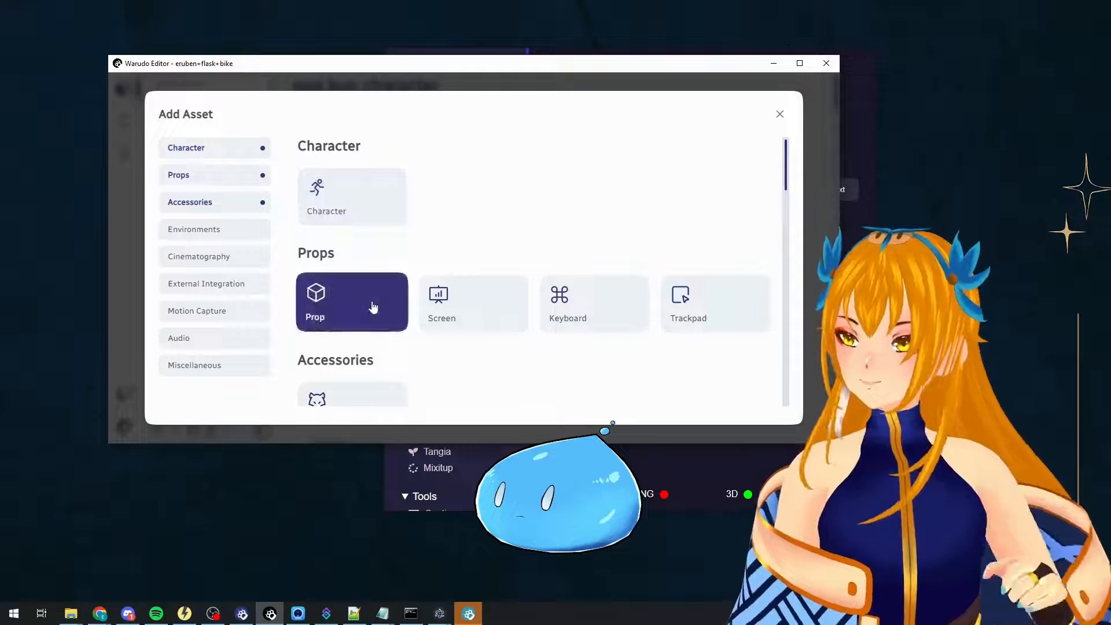
pyautogui.click(372, 306)
# Set the new prop's source to the local file pogu.kun.
pyautogui.scroll(-5, 353, 322)
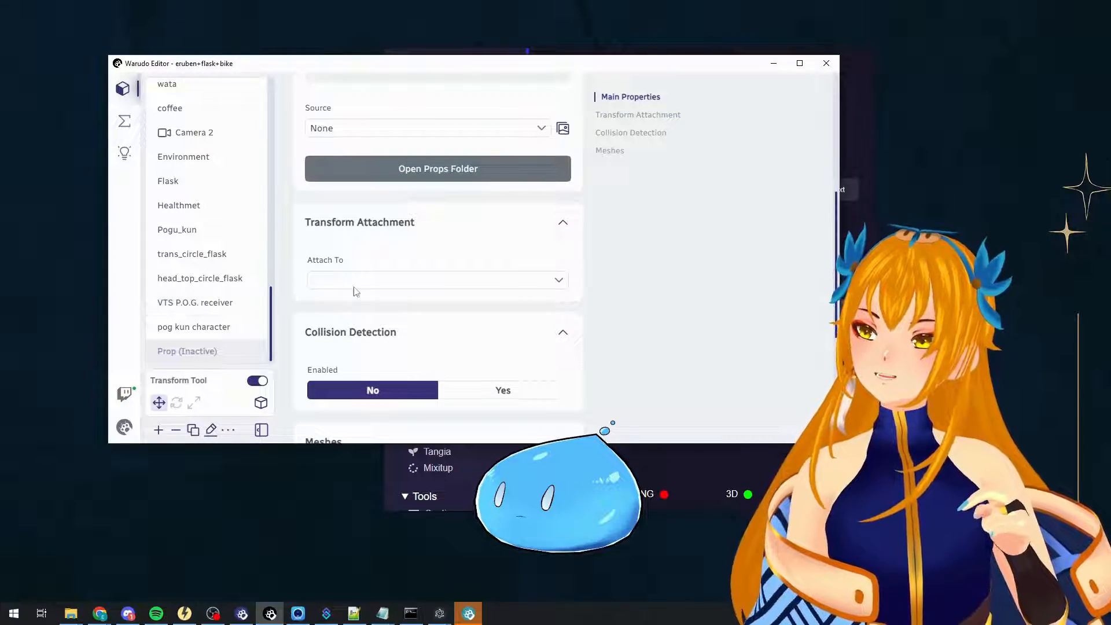
pyautogui.scroll(5, 341, 306)
pyautogui.scroll(-1, 382, 311)
pyautogui.scroll(-1, 382, 311)
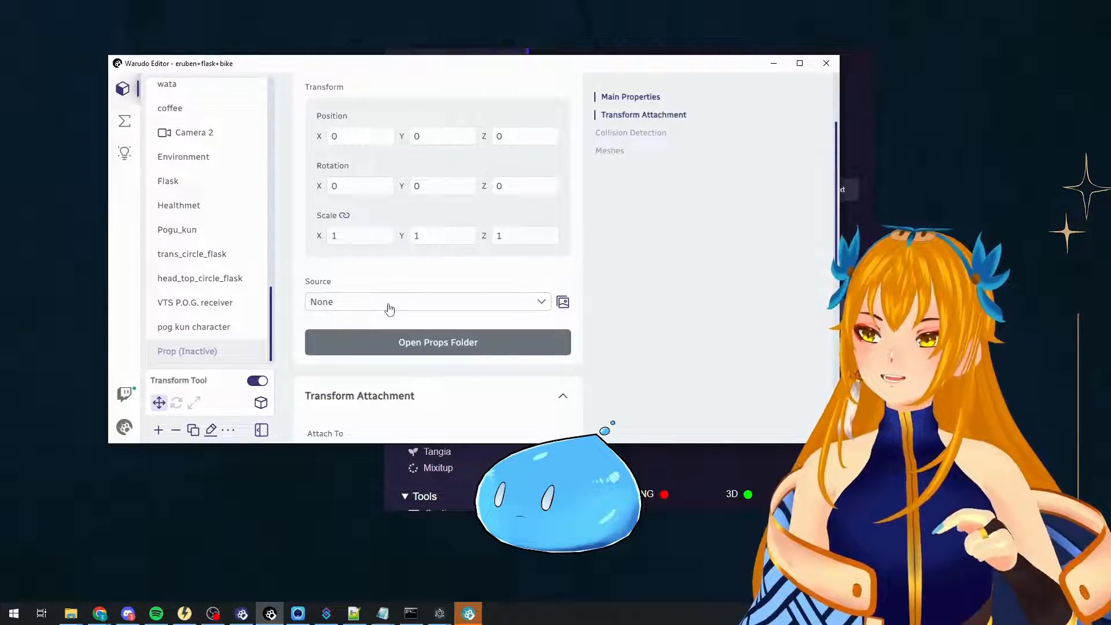
pyautogui.click(389, 303)
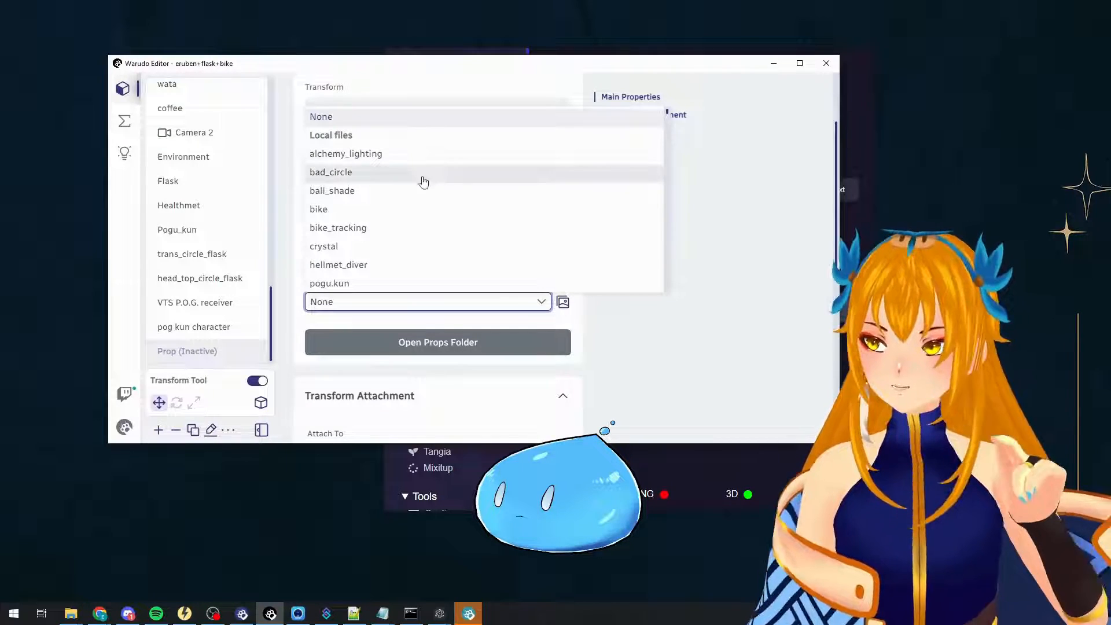
pyautogui.scroll(-1, 419, 196)
pyautogui.scroll(-2, 410, 222)
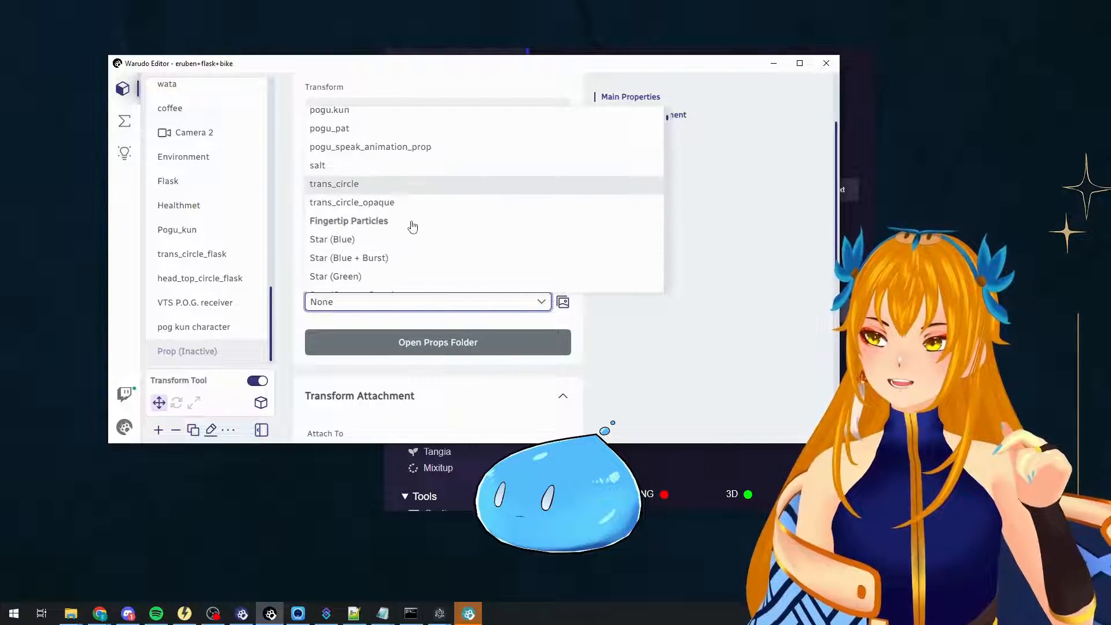
pyautogui.scroll(2, 411, 222)
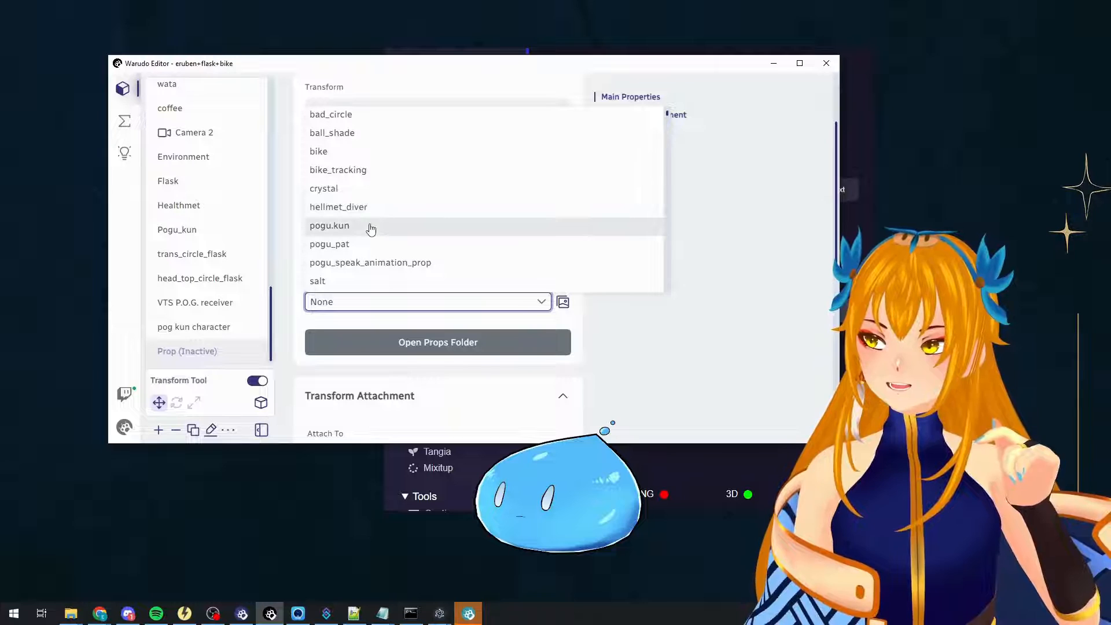
pyautogui.click(371, 227)
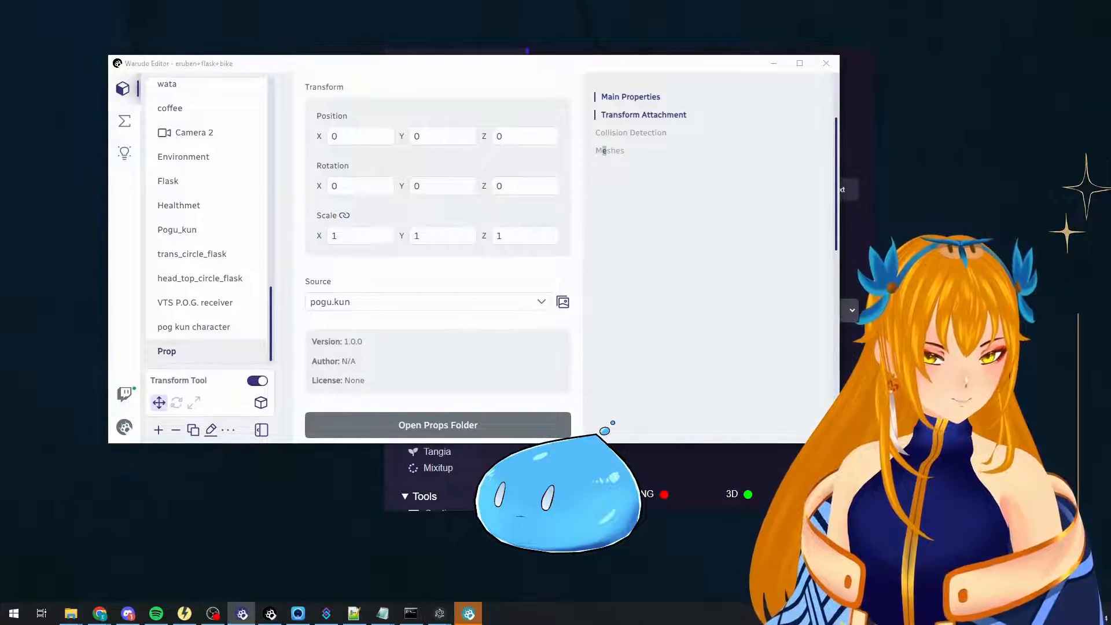
# Rename the new prop asset as "pogu prop".
pyautogui.scroll(-5, 878, 433)
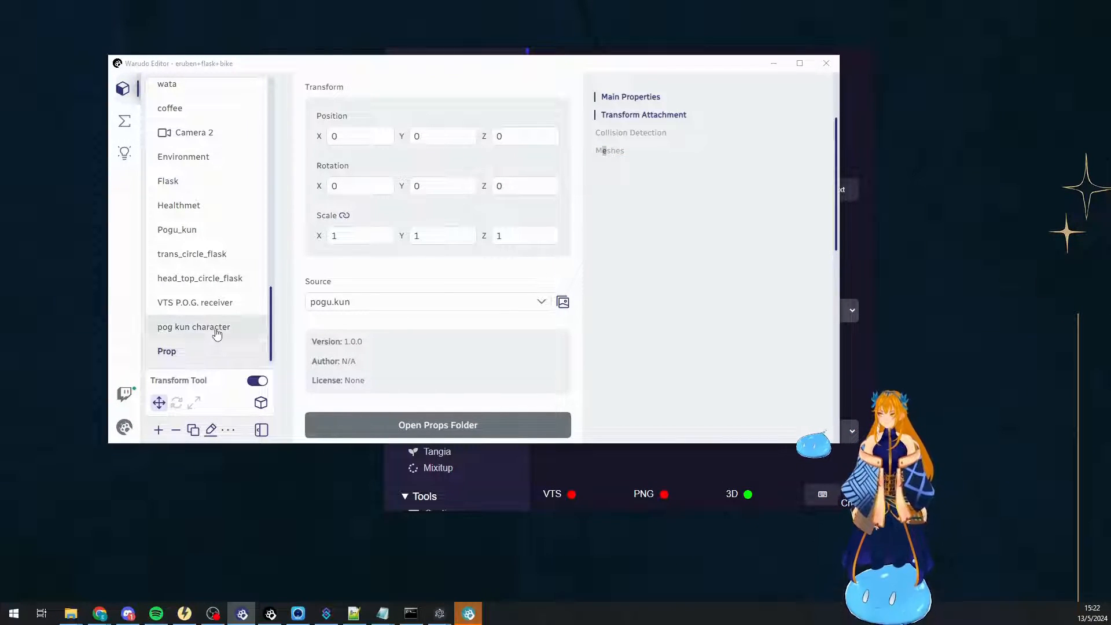
pyautogui.click(215, 431)
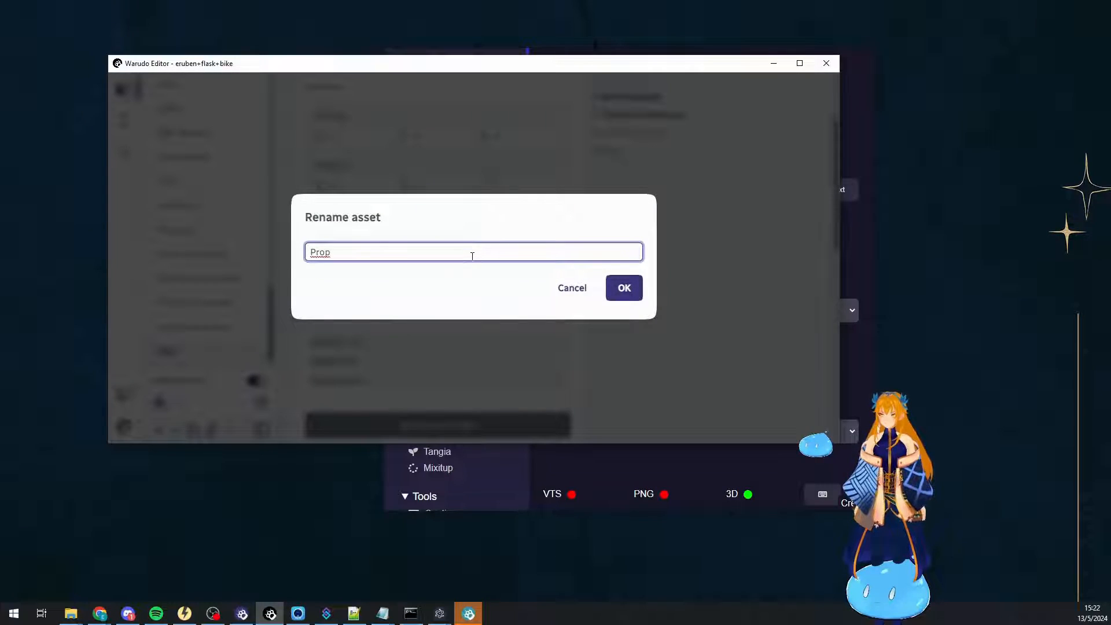
pyautogui.hotkey('ctrl', 'a')
pyautogui.write('pogu ')
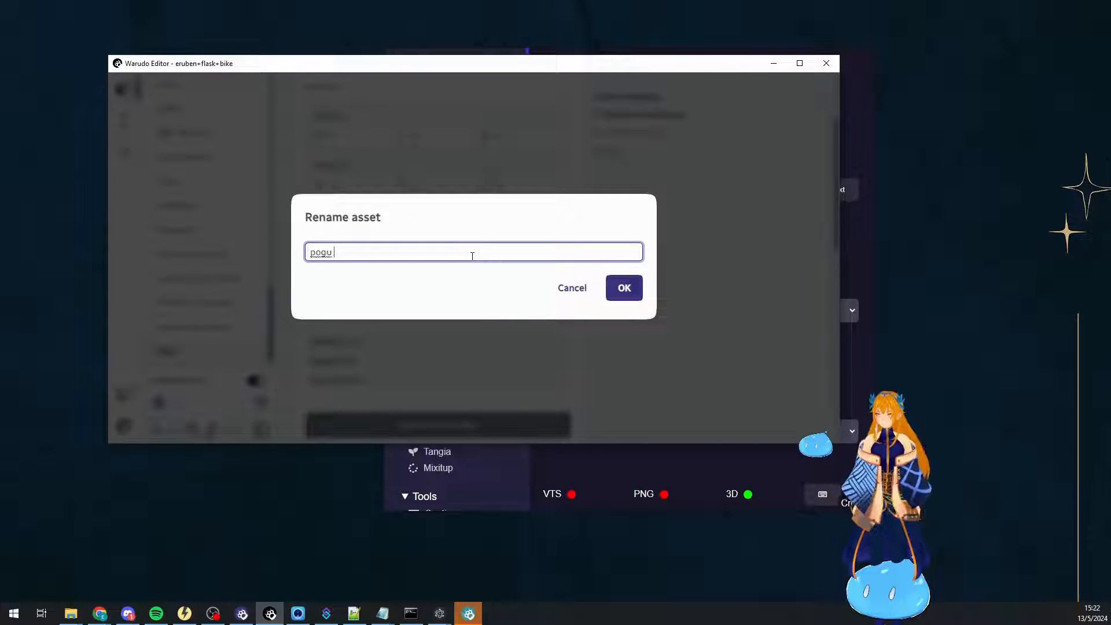
pyautogui.write('prop')
pyautogui.press('Return')
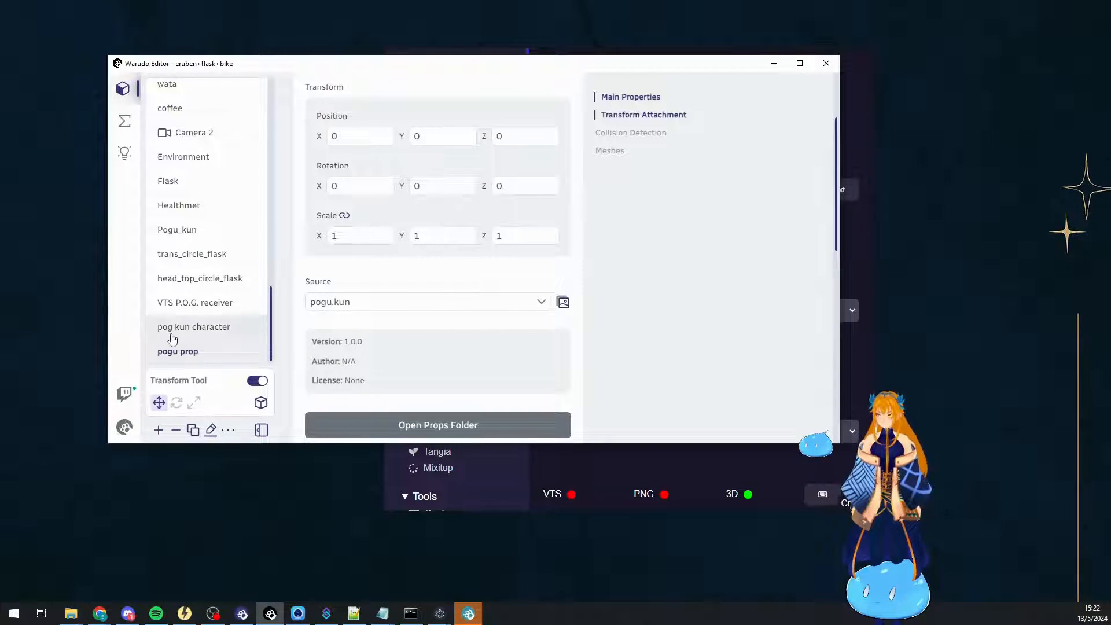
# Move the pogu prop in the scene to about X 0.54, Y 1.38 and scale it uniformly to 0.4.
pyautogui.click(226, 357)
pyautogui.click(216, 404)
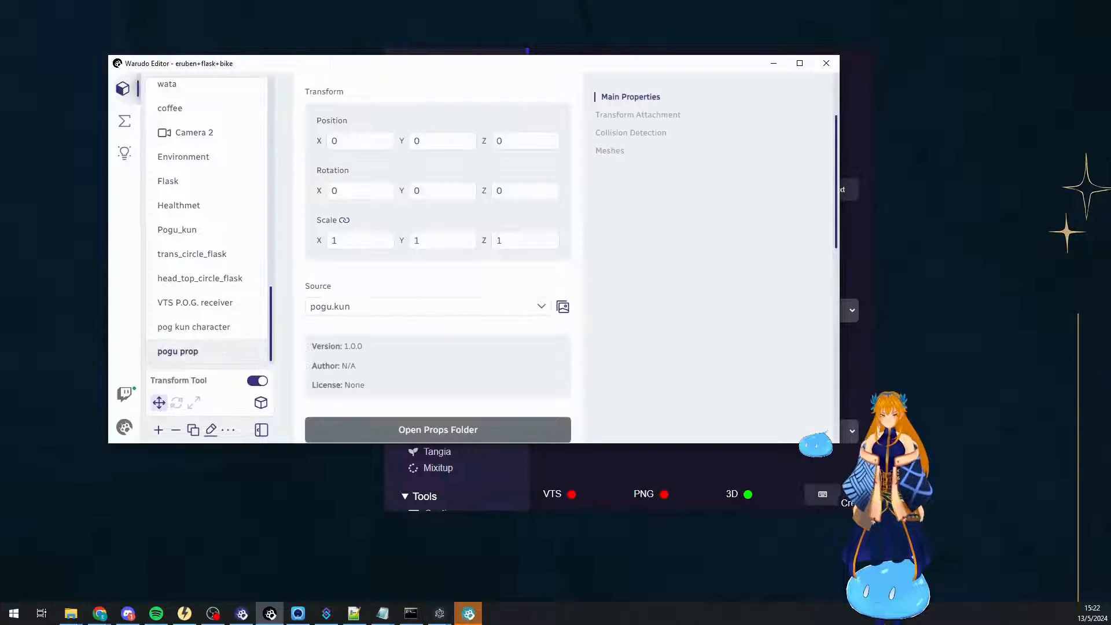
pyautogui.moveTo(887, 589); pyautogui.dragTo(812, 397)
pyautogui.click(347, 240)
pyautogui.write('0,4')
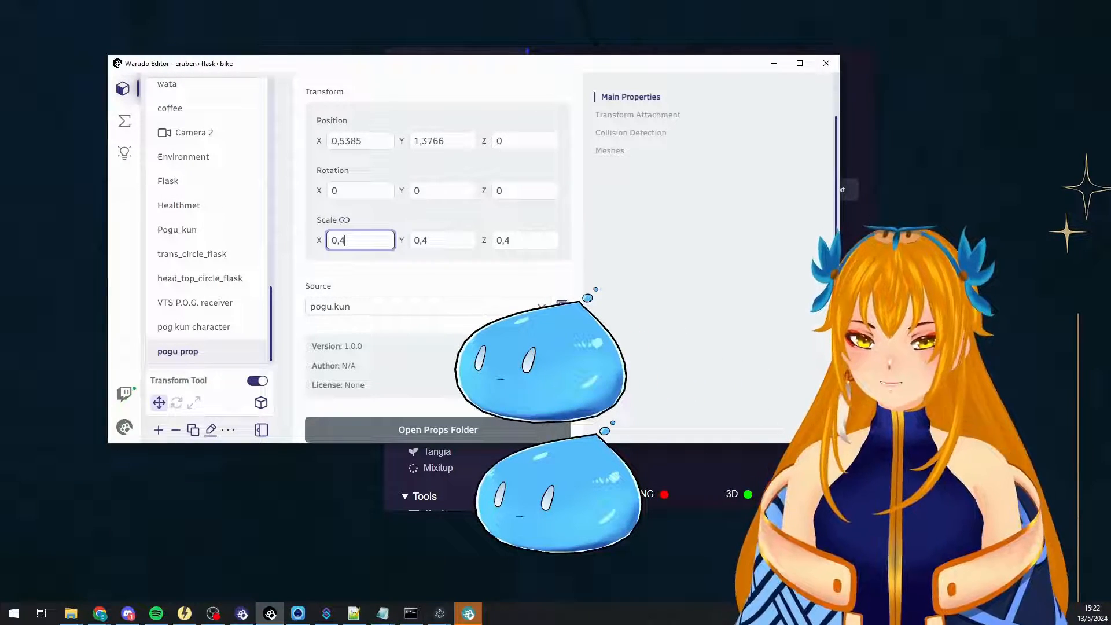
# Set the receiver of the Get VMC Receiver Data node in the mouthing prop blueprint to VTS P.O.G. receiver.
pyautogui.hotkey('alt', 'Tab')
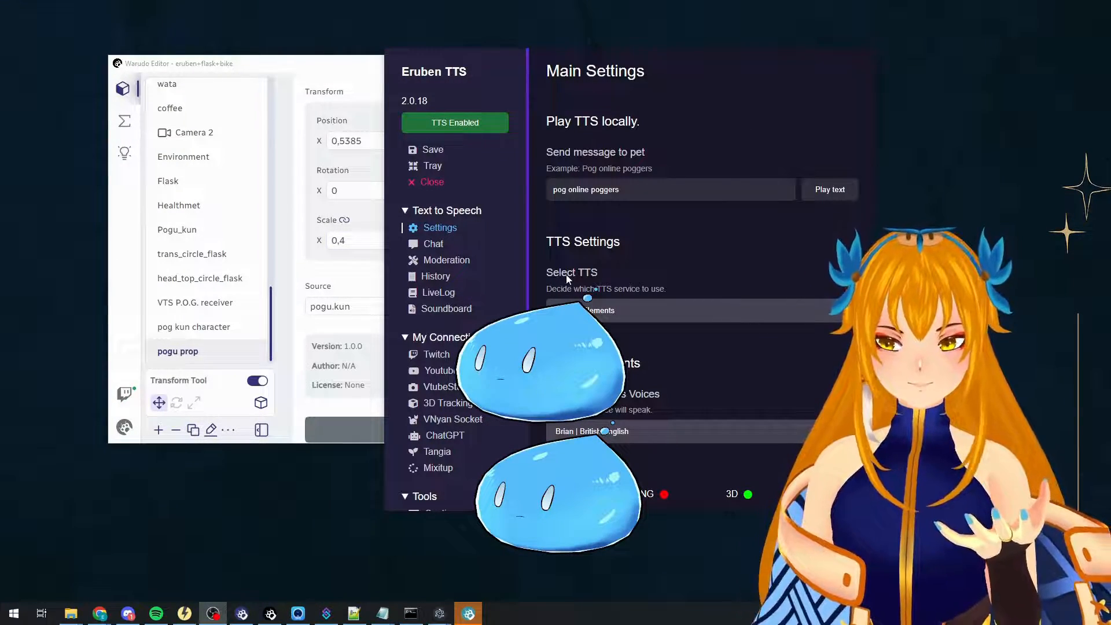
pyautogui.click(129, 118)
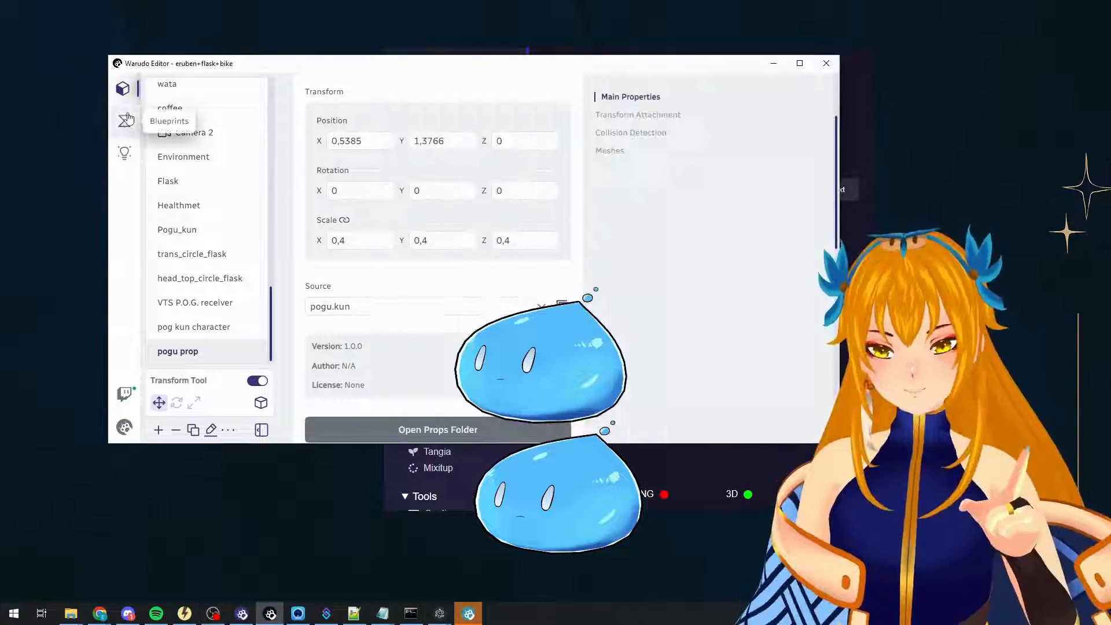
pyautogui.click(127, 120)
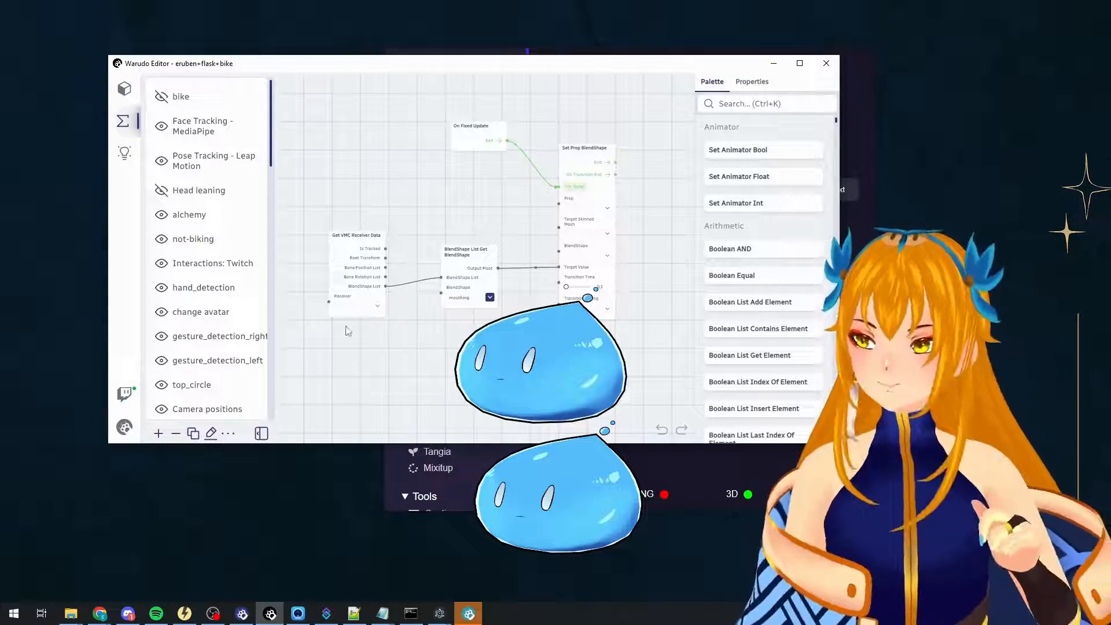
pyautogui.click(358, 306)
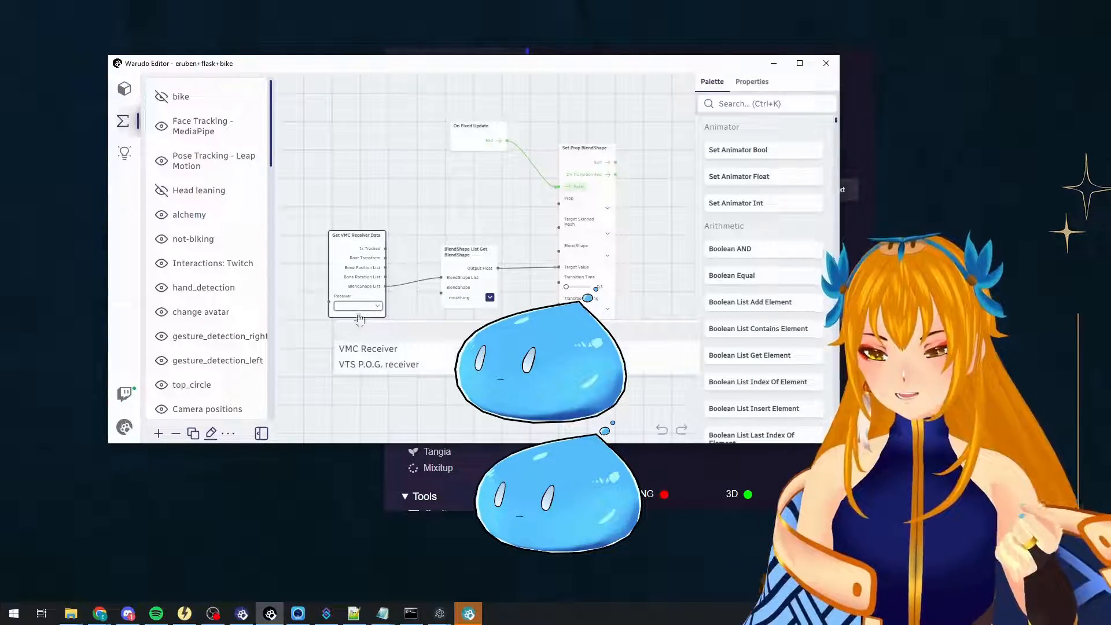
pyautogui.click(359, 366)
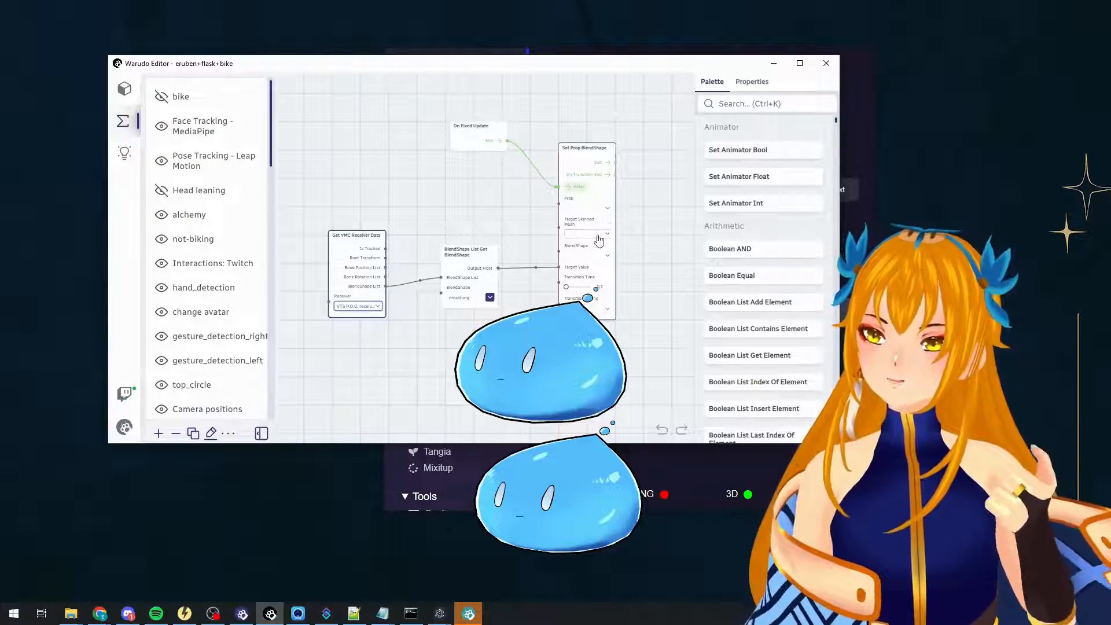
# Set the prop of the Set Prop BlendShape node in the mouthing prop blueprint to pogu prop.
pyautogui.click(602, 207)
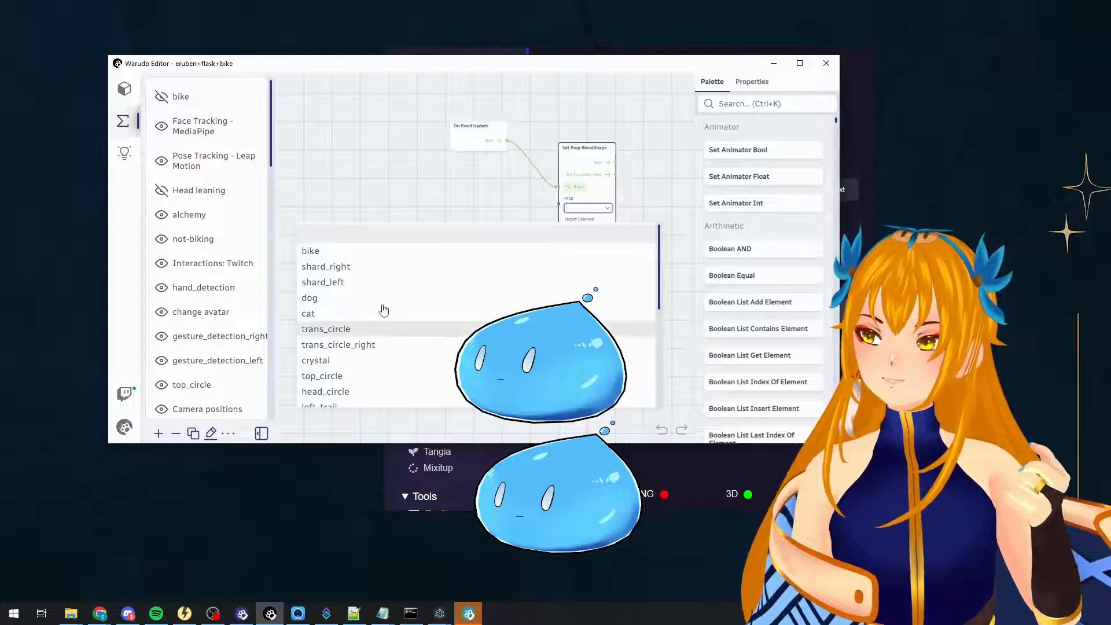
pyautogui.scroll(-6, 373, 317)
pyautogui.click(350, 398)
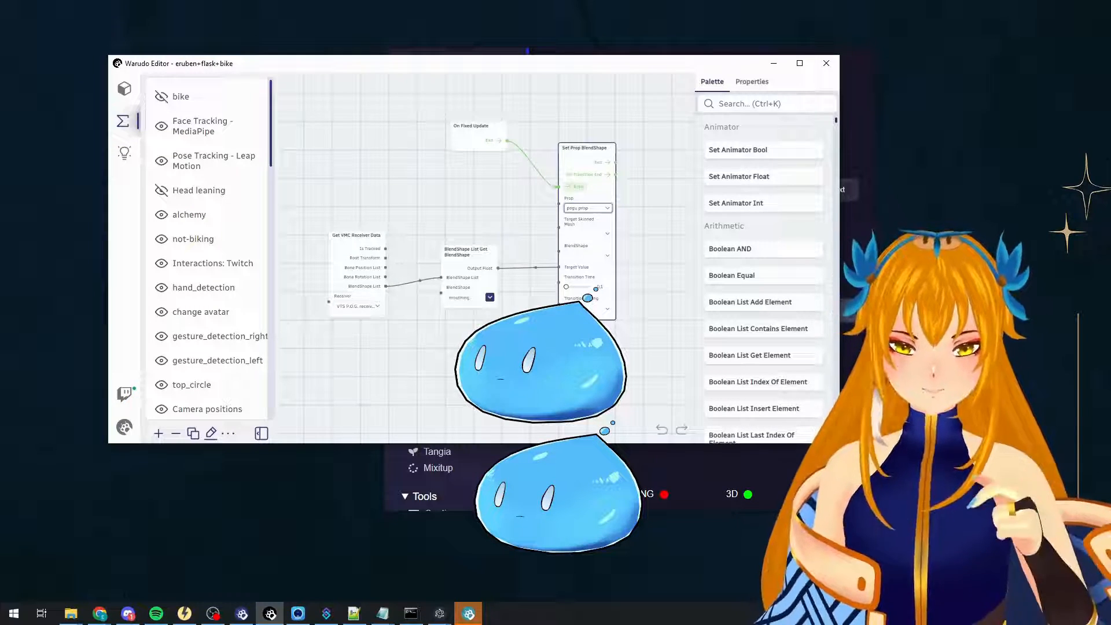
pyautogui.click(465, 405)
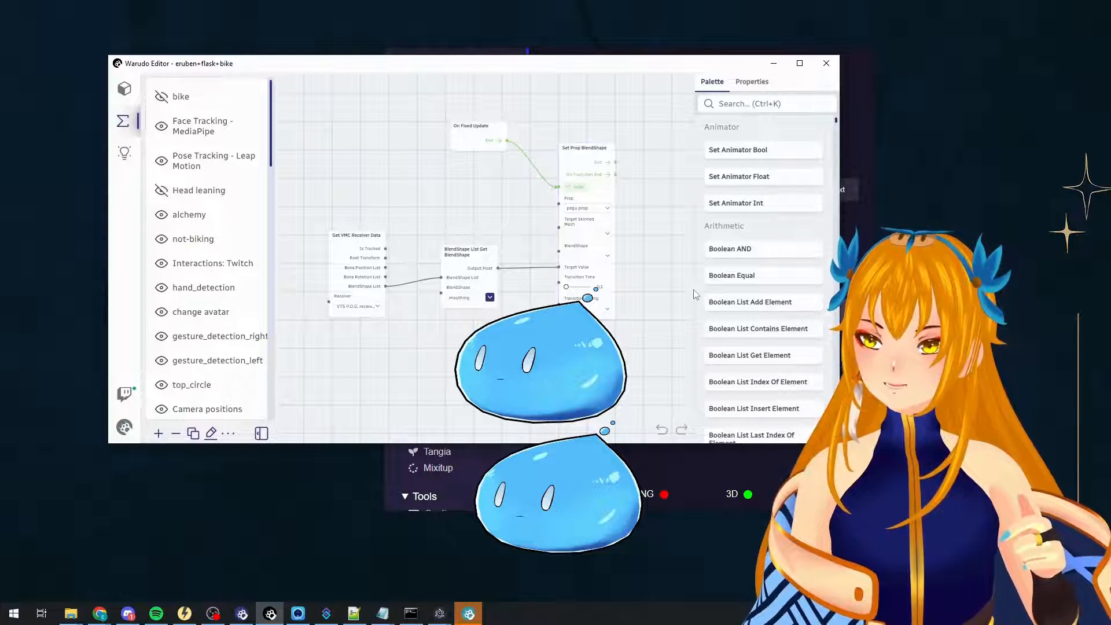
# Set the Set Prop BlendShape node's target skinned mesh to Slime and its blendshape to A.
pyautogui.scroll(1, 689, 287)
pyautogui.moveTo(638, 248); pyautogui.dragTo(674, 272)
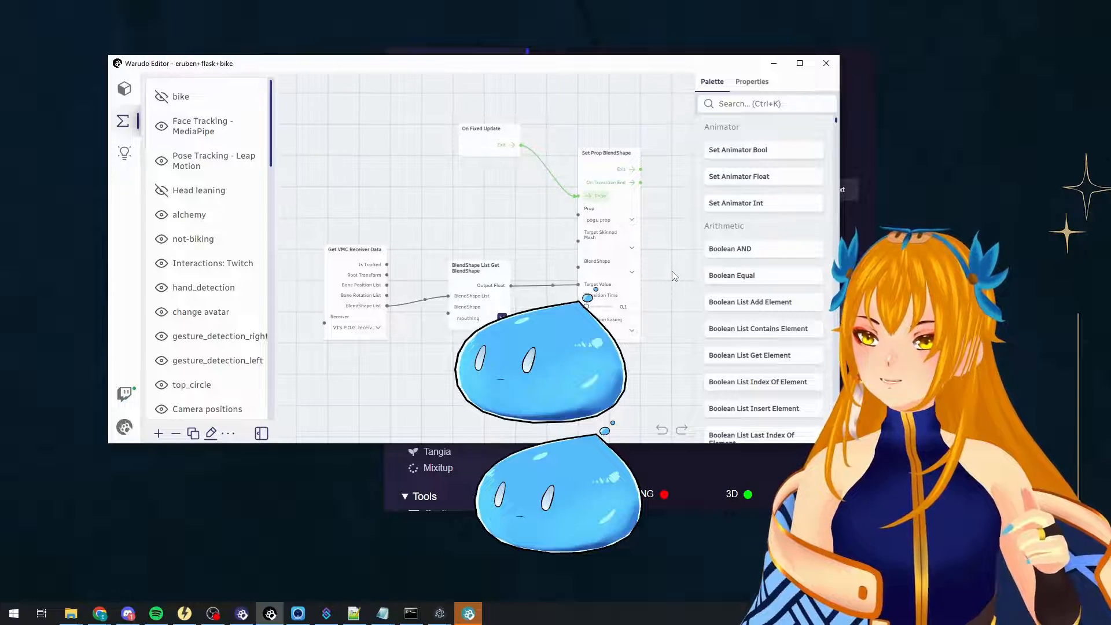
pyautogui.click(630, 255)
pyautogui.click(506, 292)
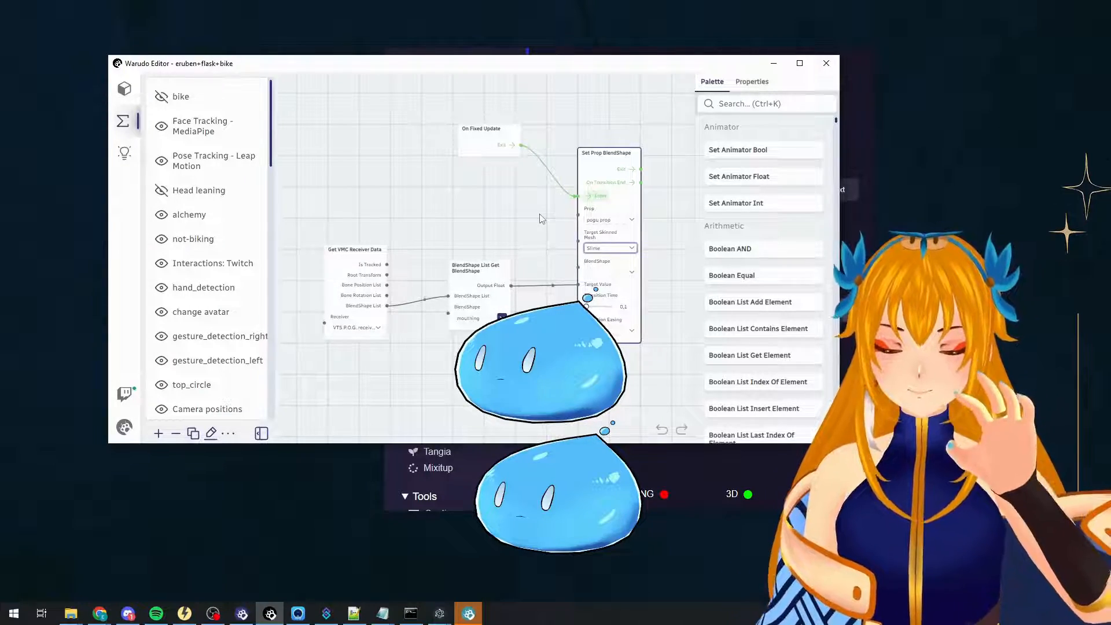
pyautogui.click(628, 272)
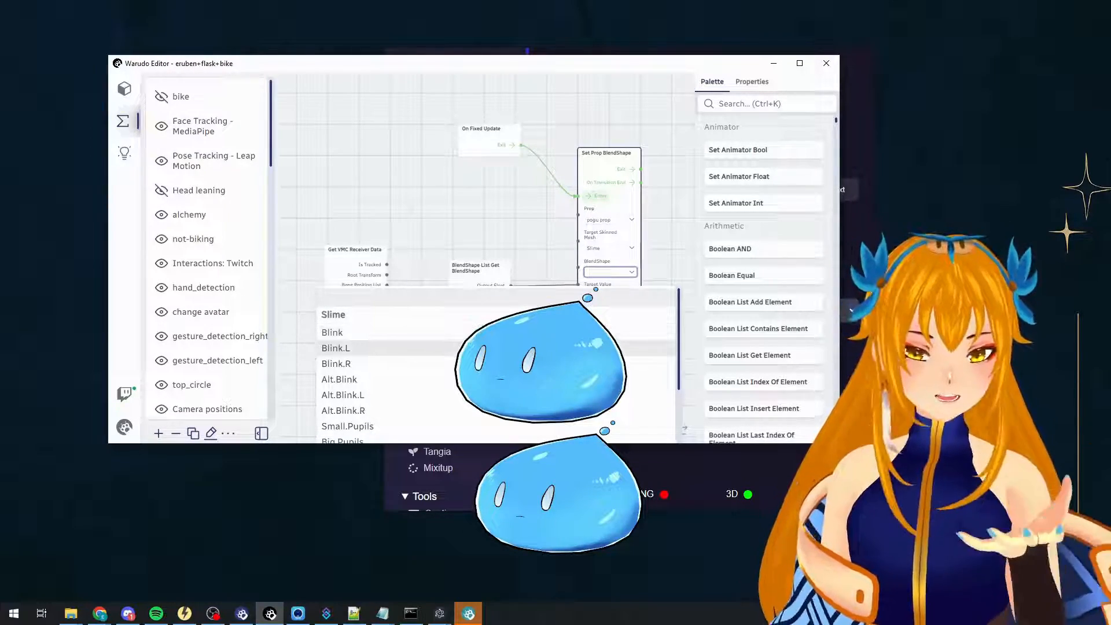
pyautogui.scroll(-3, 382, 344)
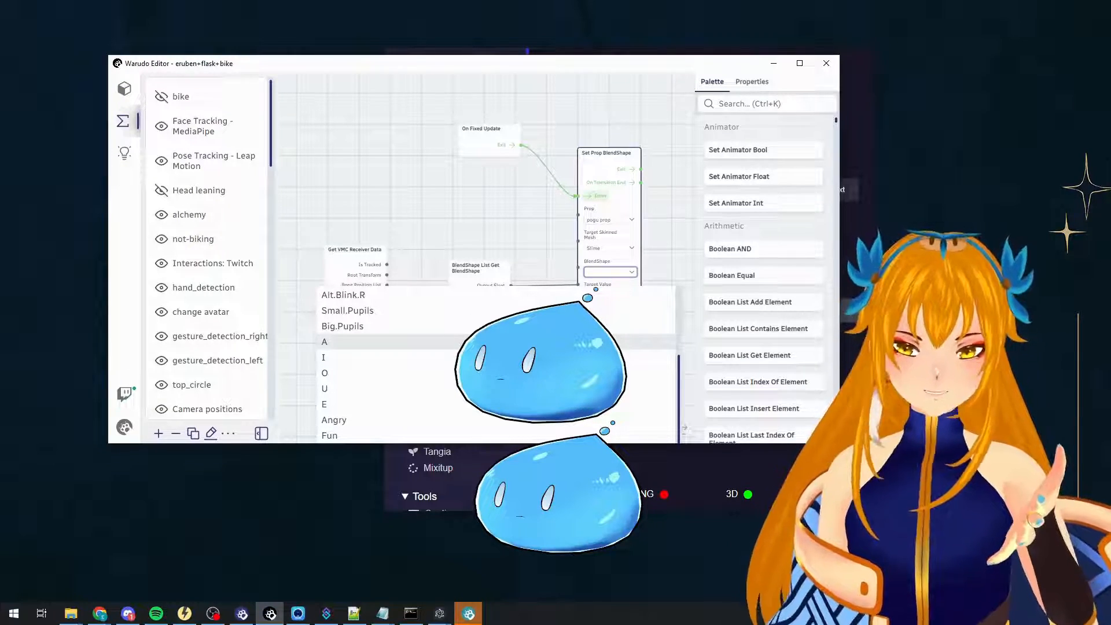
pyautogui.click(382, 342)
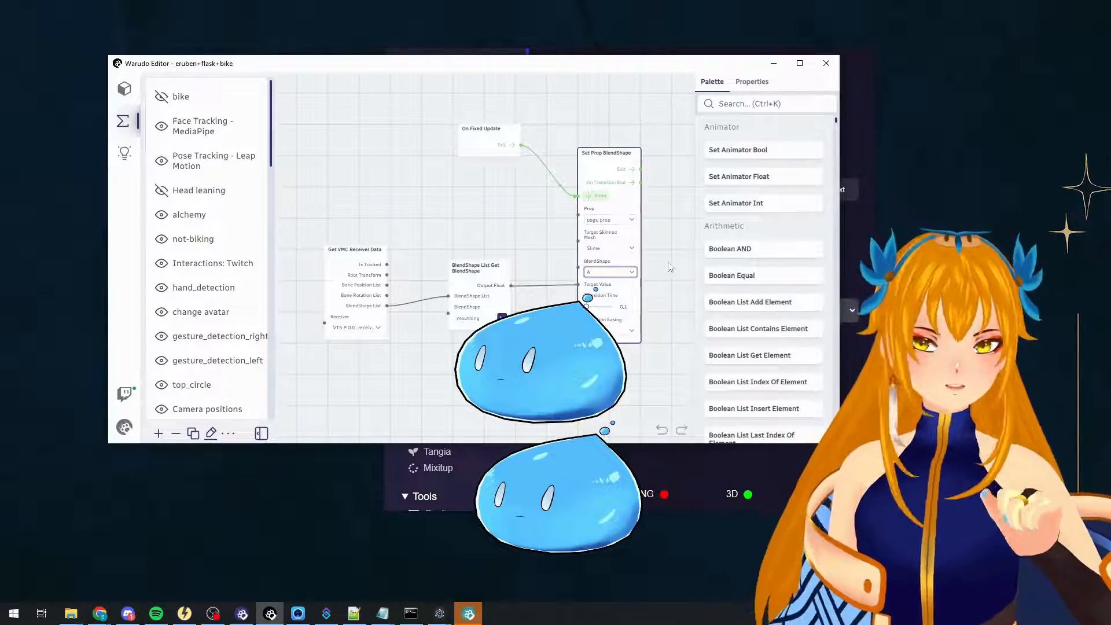
# Switch to Eruben TTS and play the local test message "pog online poggers".
pyautogui.click(631, 463)
pyautogui.moveTo(450, 82); pyautogui.dragTo(189, 80)
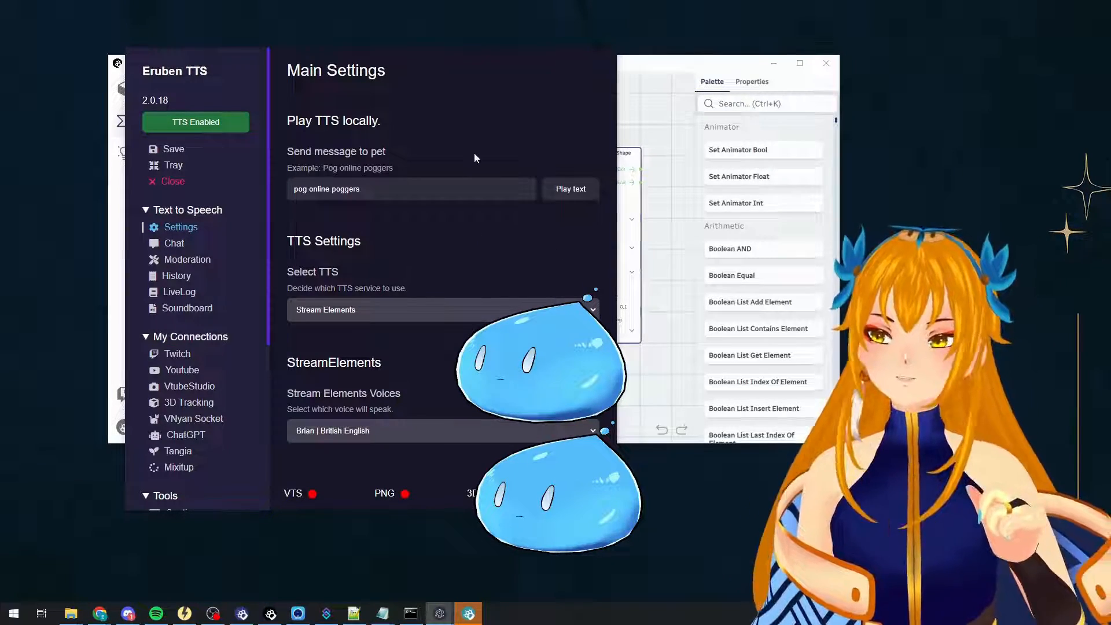
pyautogui.click(574, 194)
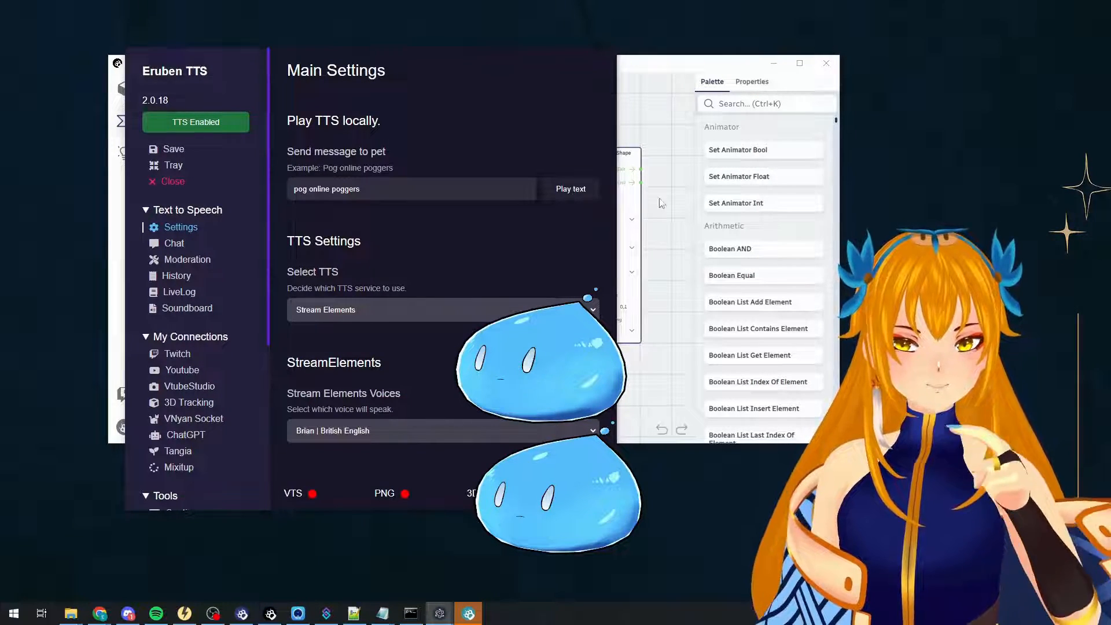
# Return to Warudo Editor and enable the VTS P.O.G. mouthing character blueprint.
pyautogui.click(661, 80)
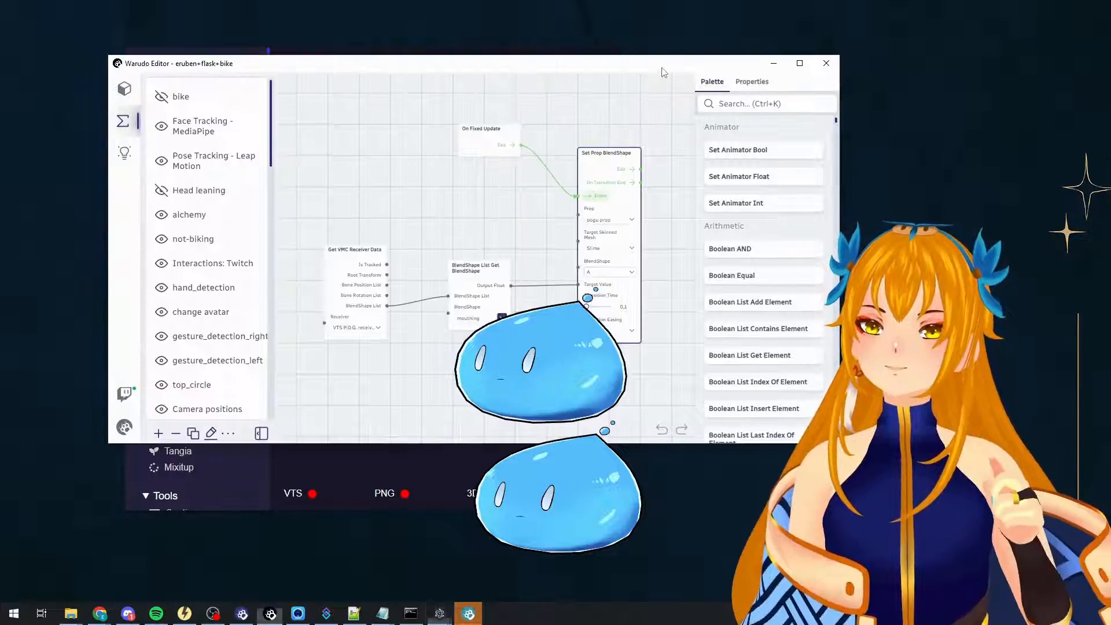
pyautogui.scroll(-15, 231, 371)
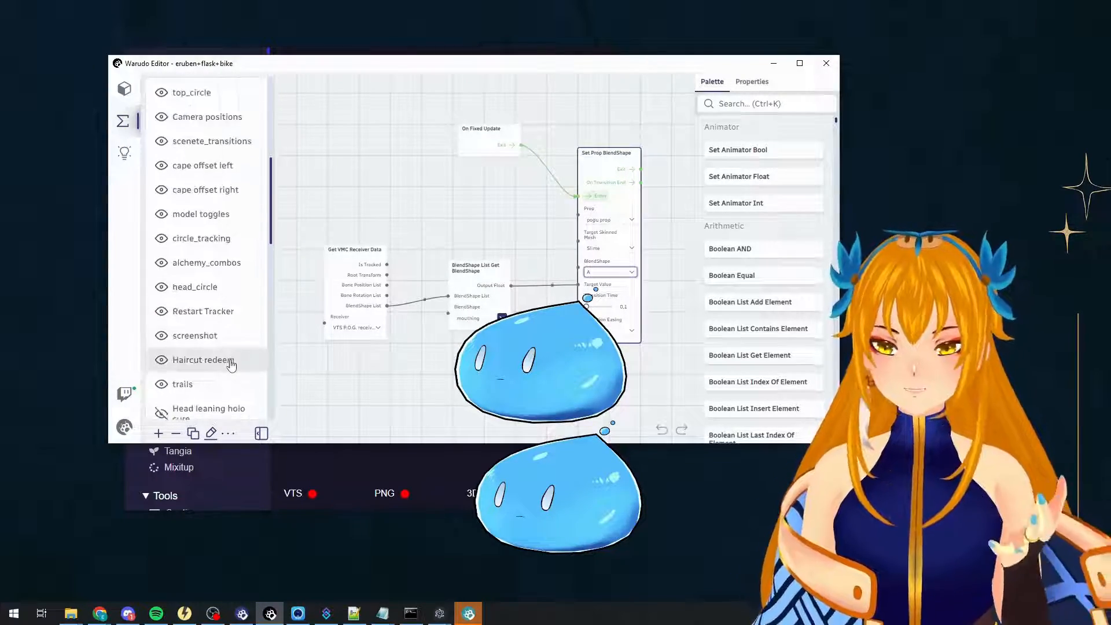
pyautogui.click(162, 371)
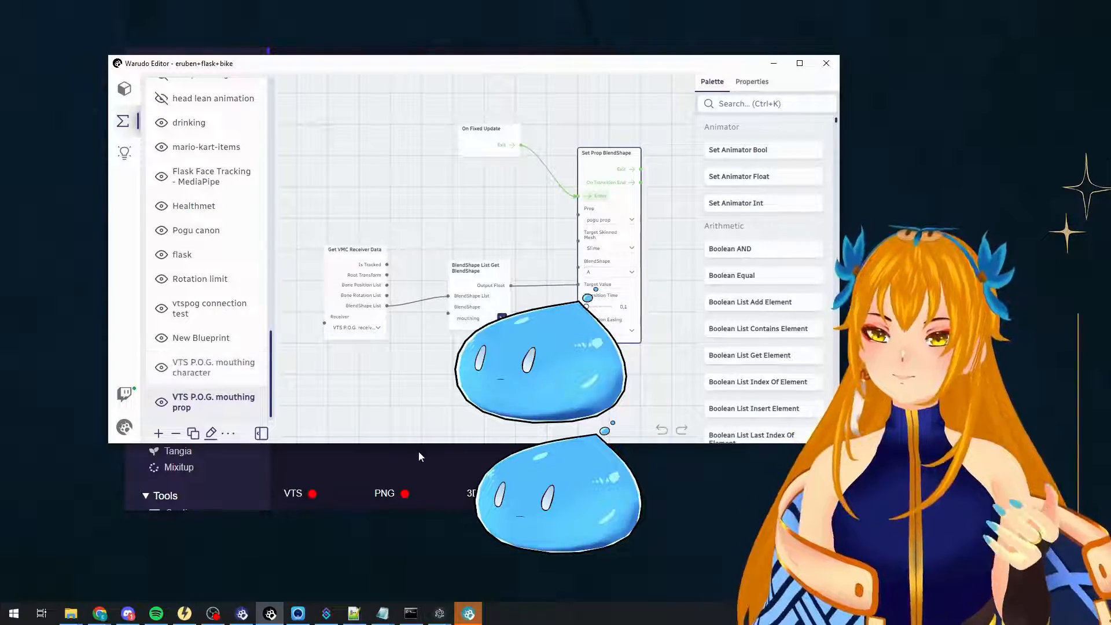
# Replay the test message in Eruben TTS to check both mouths, and open the VTS P.O.G. mouthing character blueprint in Warudo Editor.
pyautogui.click(435, 466)
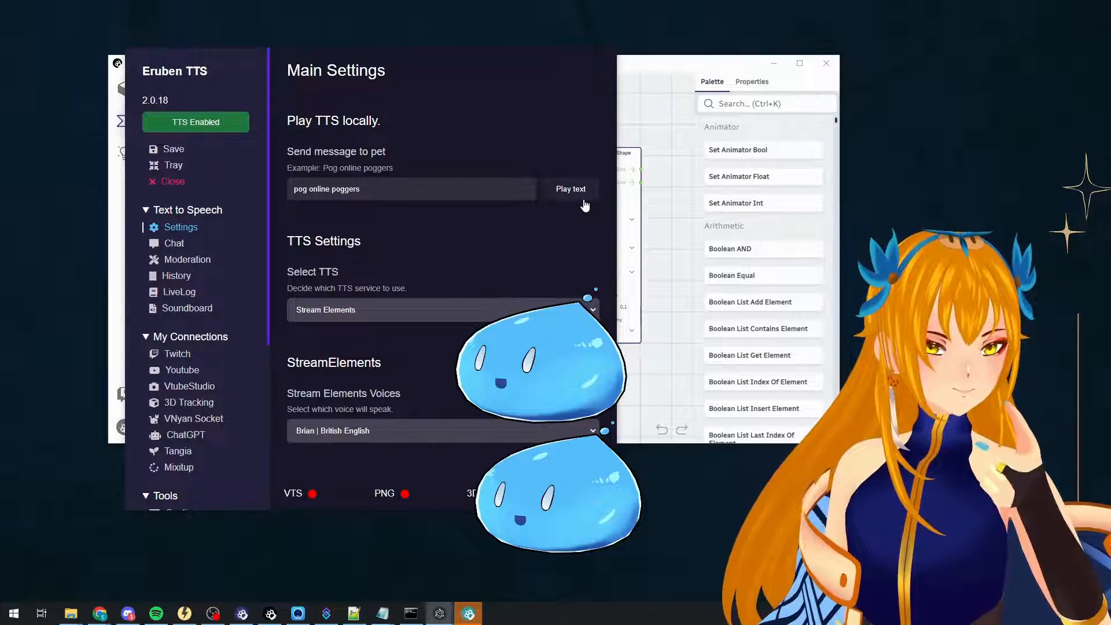
pyautogui.click(655, 67)
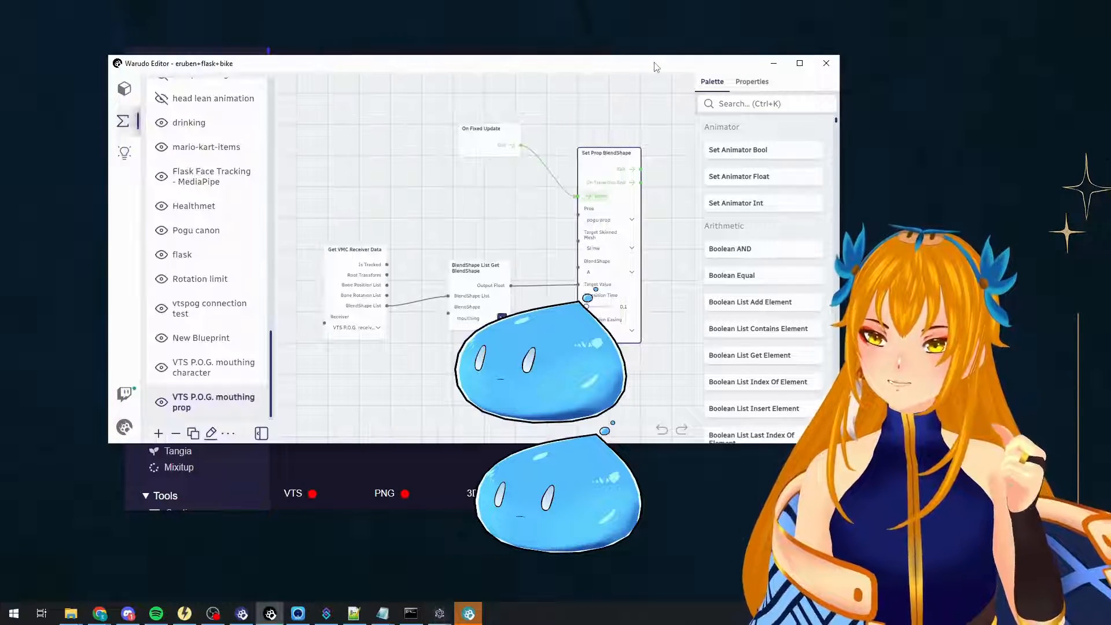
pyautogui.click(202, 367)
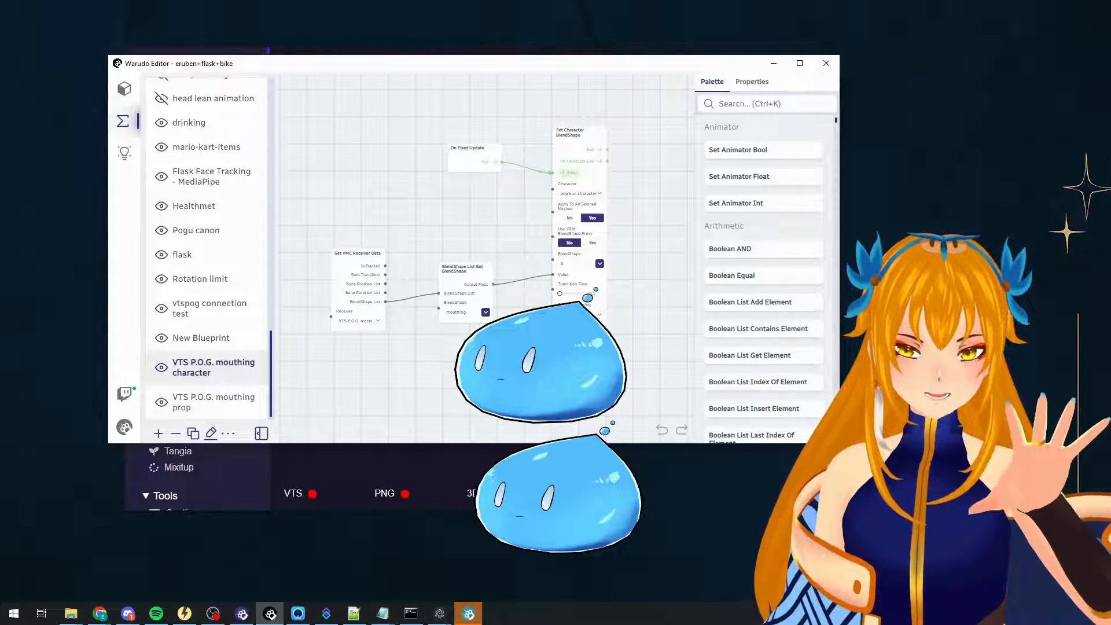
pyautogui.scroll(3, 463, 361)
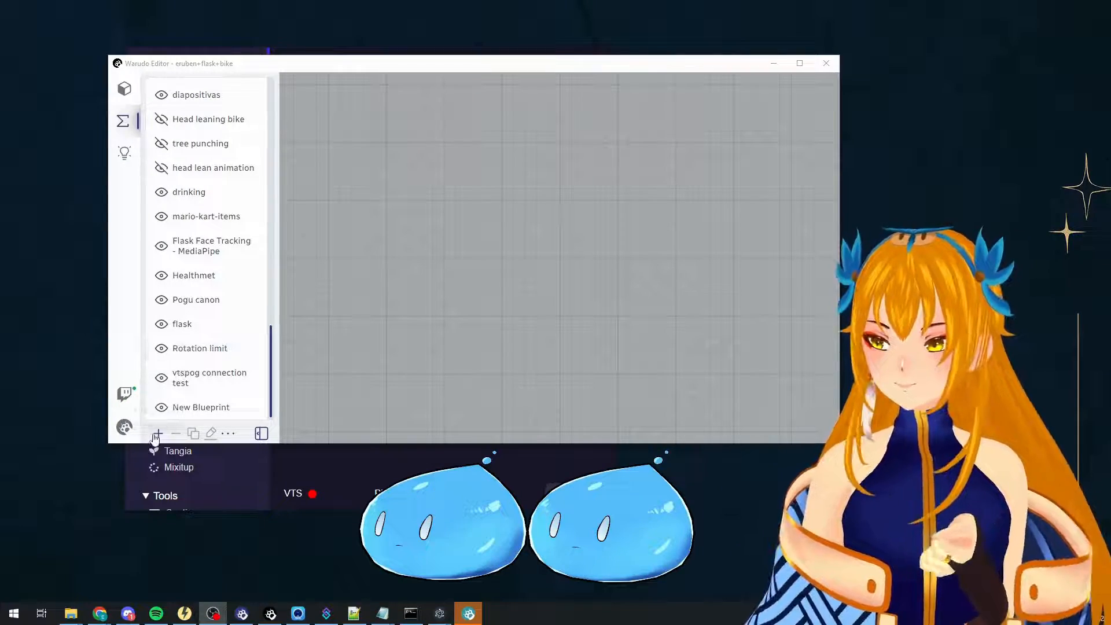
pyautogui.click(157, 432)
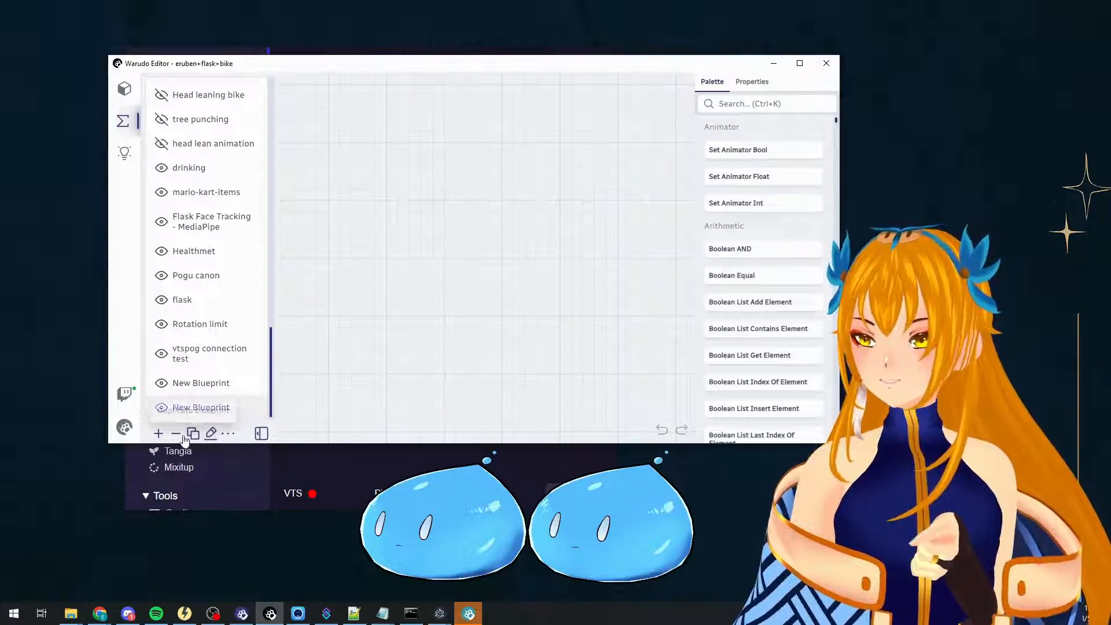
pyautogui.click(176, 432)
pyautogui.click(388, 405)
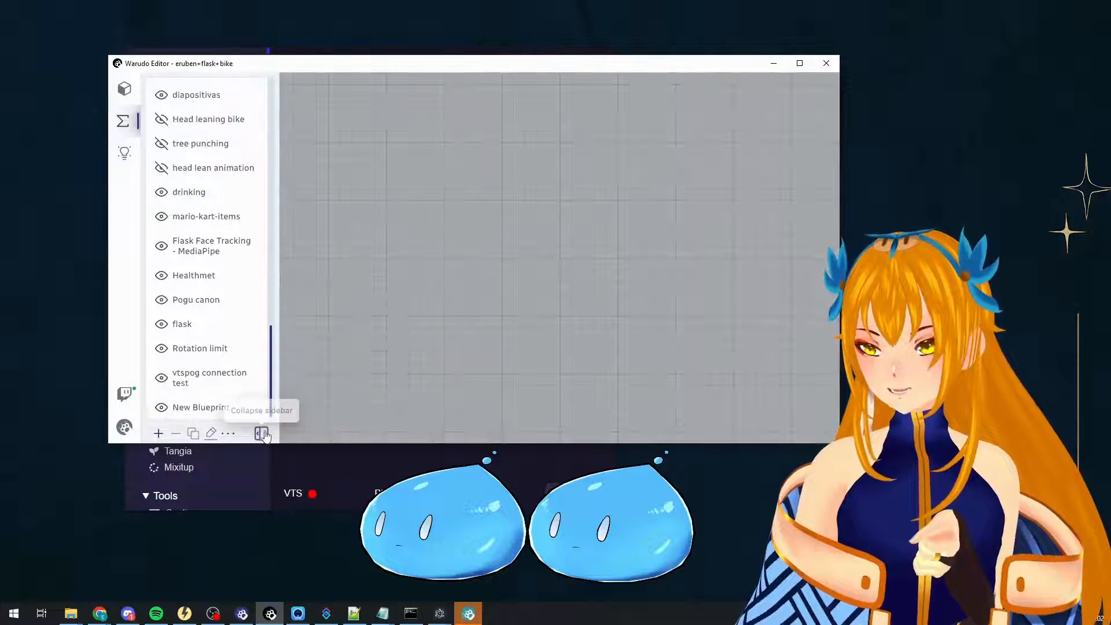
# Import the blueprint file VTS P.O.G. mouthing+ character.json.
pyautogui.click(228, 433)
pyautogui.click(280, 376)
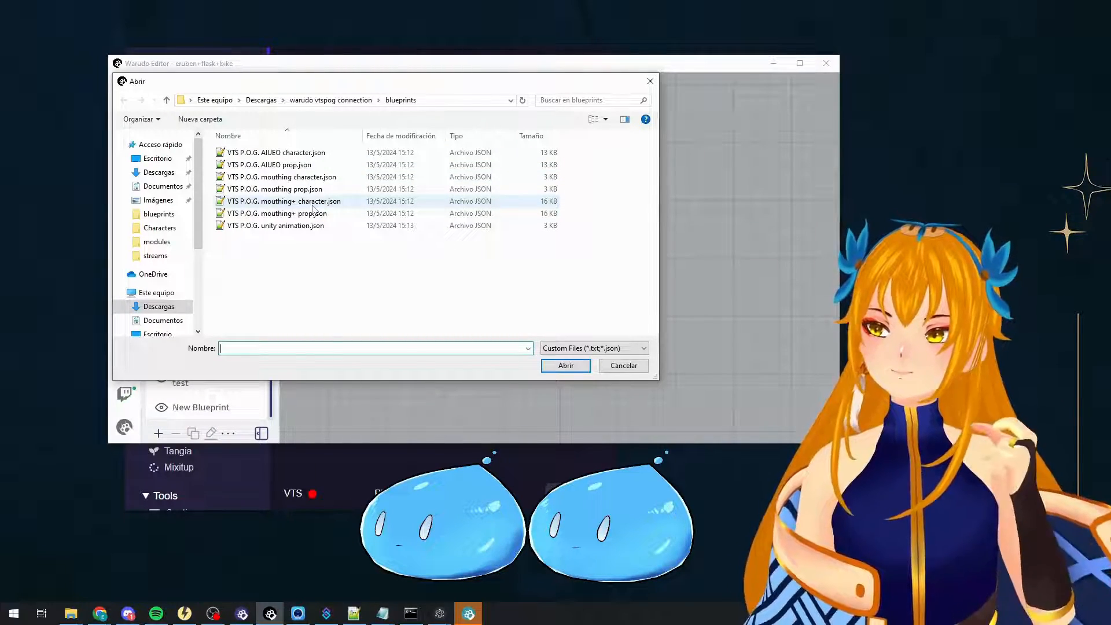
pyautogui.click(312, 204)
pyautogui.doubleClick(313, 203)
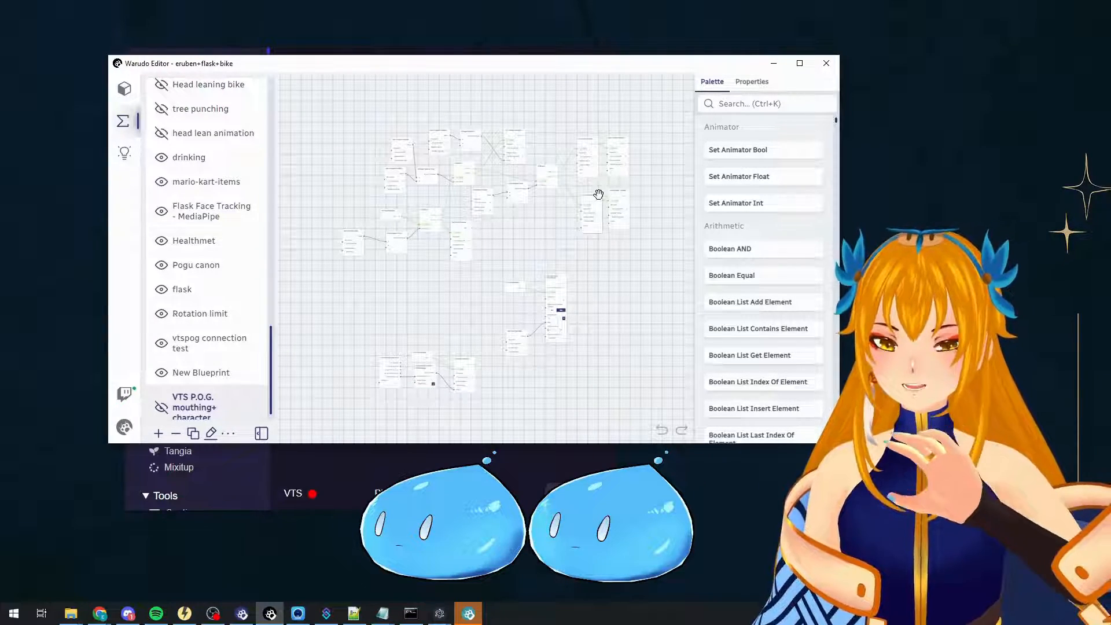
# Set the receiver of the Get VMC Receiver Data node in the mouthing+ character blueprint to VTS P.O.G. receiver.
pyautogui.moveTo(478, 318); pyautogui.dragTo(466, 203)
pyautogui.scroll(1, 512, 244)
pyautogui.scroll(4, 466, 216)
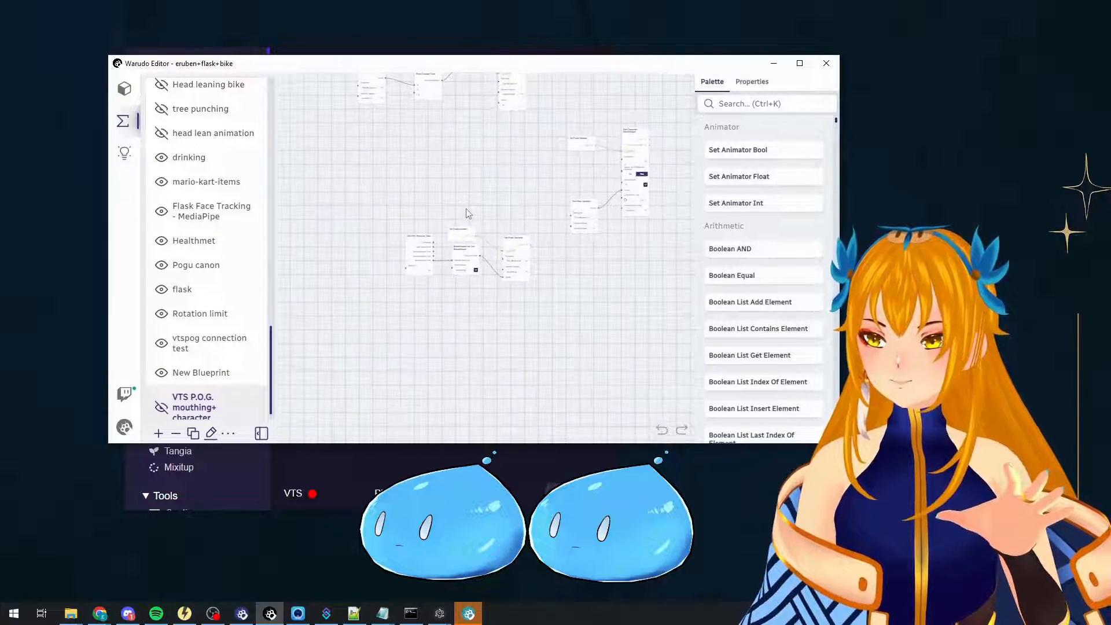
pyautogui.scroll(3, 491, 219)
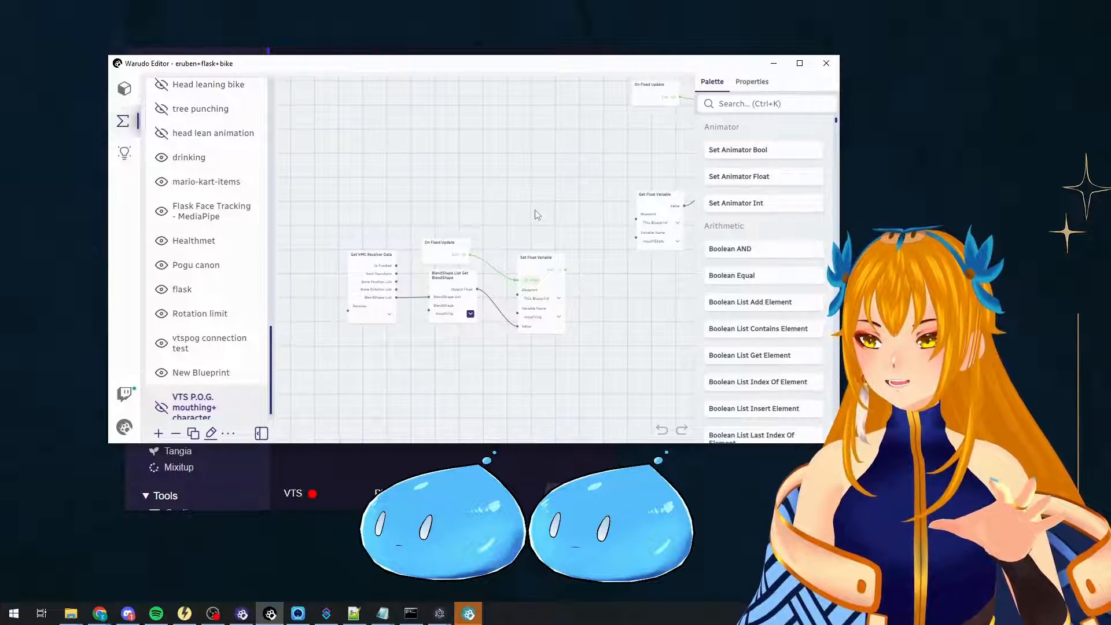
pyautogui.moveTo(519, 229); pyautogui.dragTo(552, 140)
pyautogui.scroll(3, 536, 199)
pyautogui.scroll(2, 563, 144)
pyautogui.scroll(-1, 537, 208)
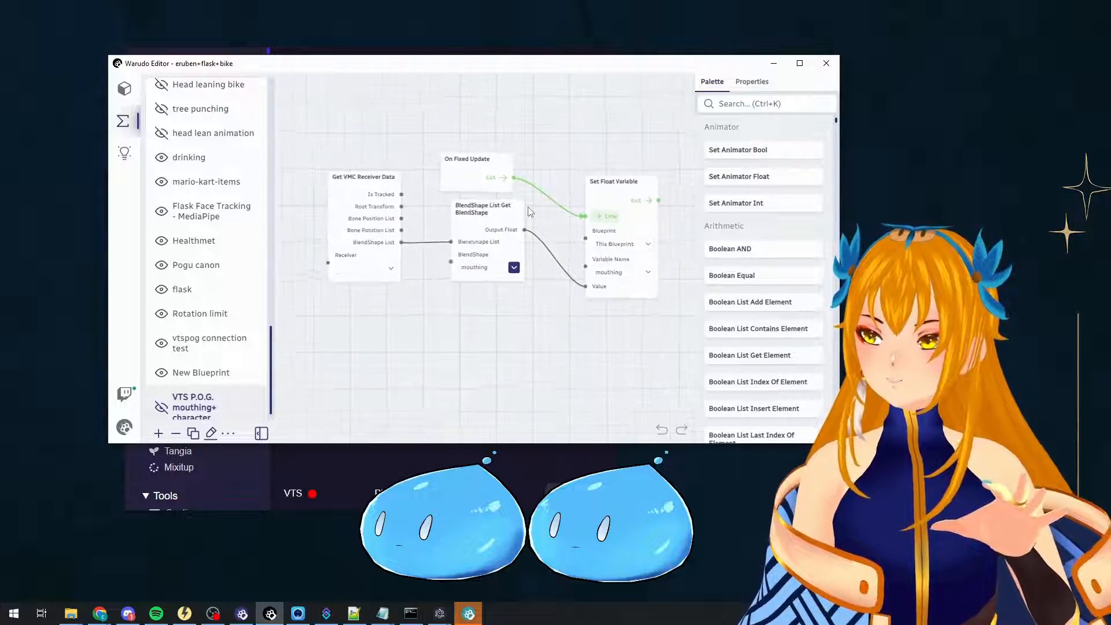
pyautogui.click(368, 279)
pyautogui.click(368, 276)
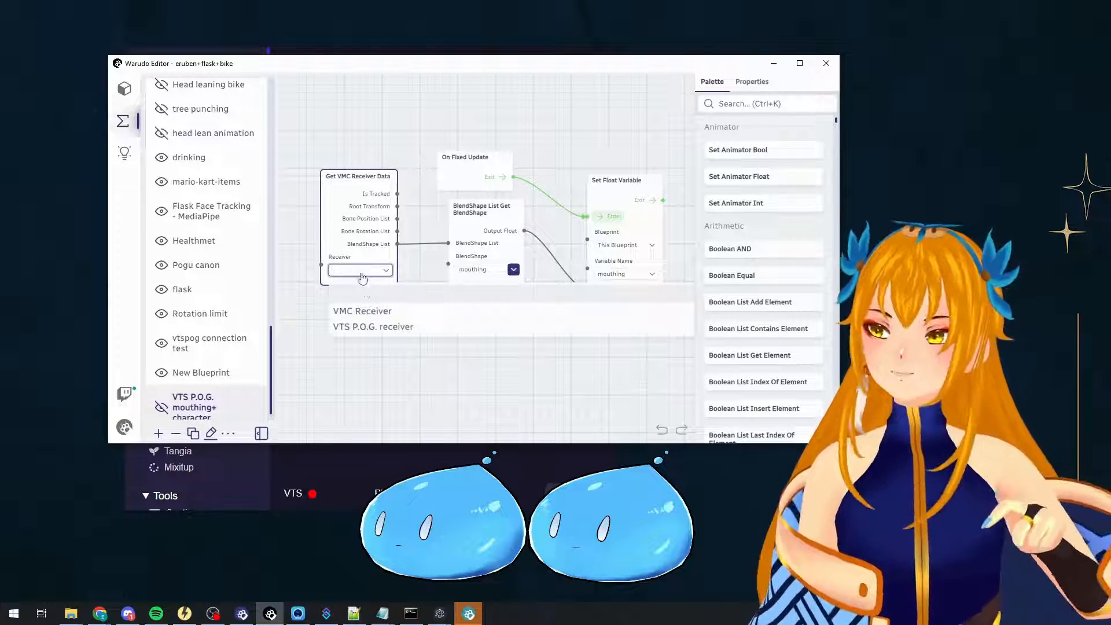
pyautogui.click(374, 329)
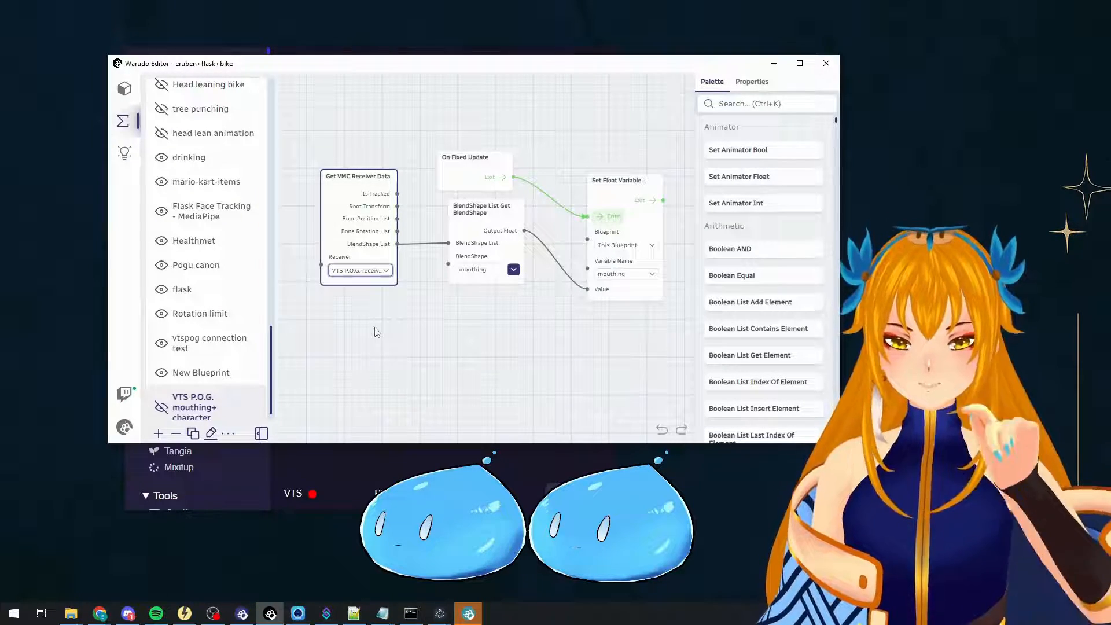
# Set the Set Character BlendShape node's character to pog kun character and move the Get Float Variable node slightly up.
pyautogui.moveTo(459, 347); pyautogui.dragTo(418, 369)
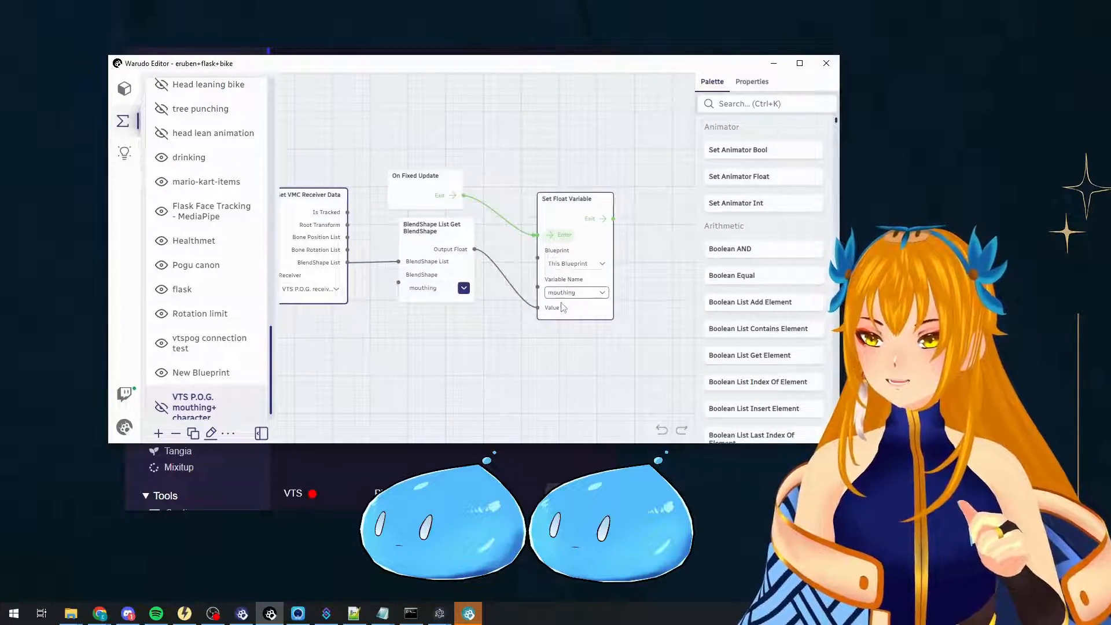
pyautogui.moveTo(473, 336); pyautogui.dragTo(493, 334)
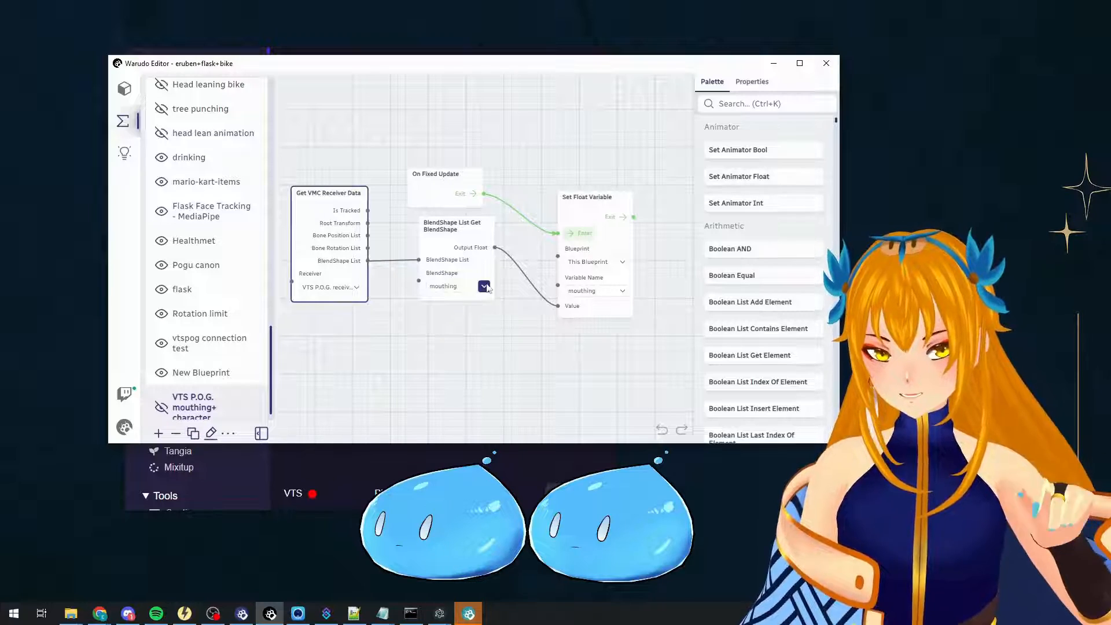
pyautogui.click(538, 155)
pyautogui.moveTo(627, 150); pyautogui.dragTo(403, 211)
pyautogui.moveTo(499, 149); pyautogui.dragTo(374, 206)
pyautogui.moveTo(440, 147); pyautogui.dragTo(447, 236)
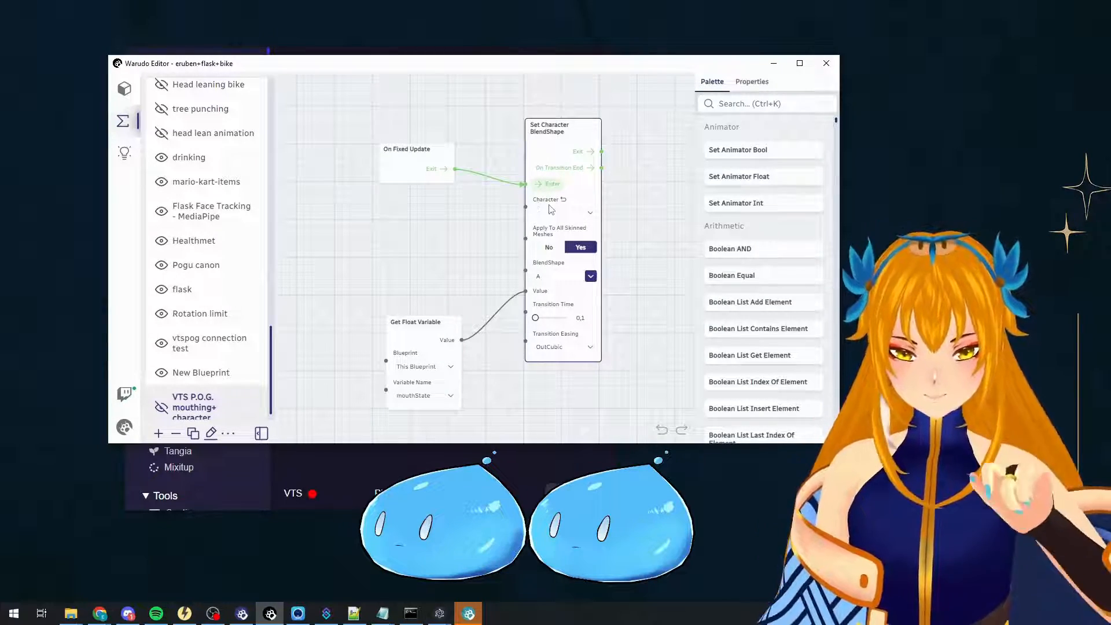
pyautogui.click(564, 214)
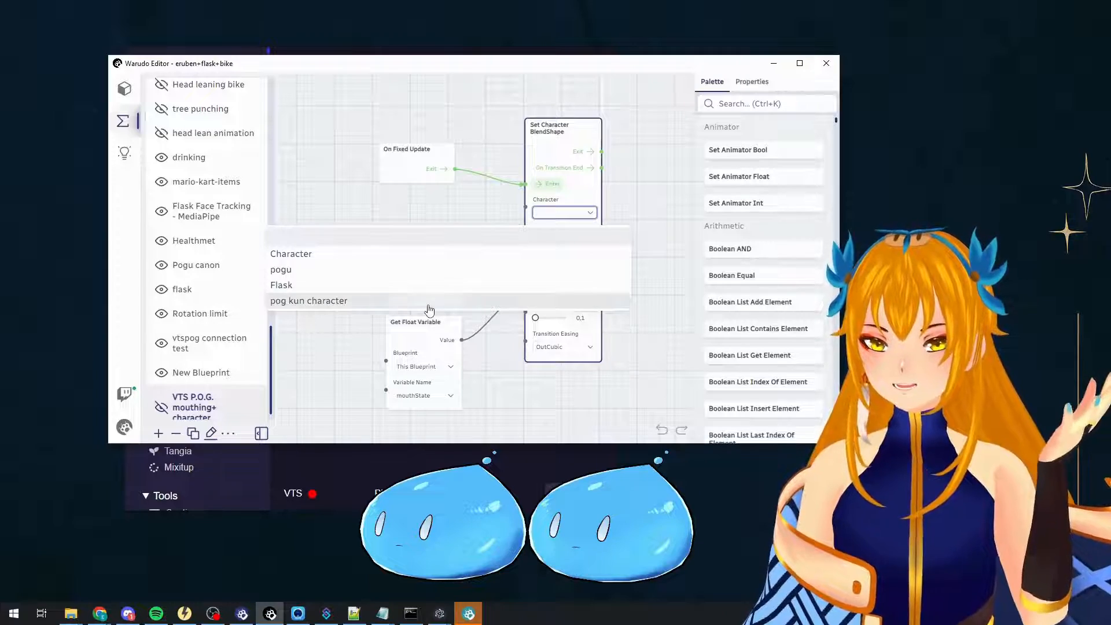
pyautogui.click(429, 304)
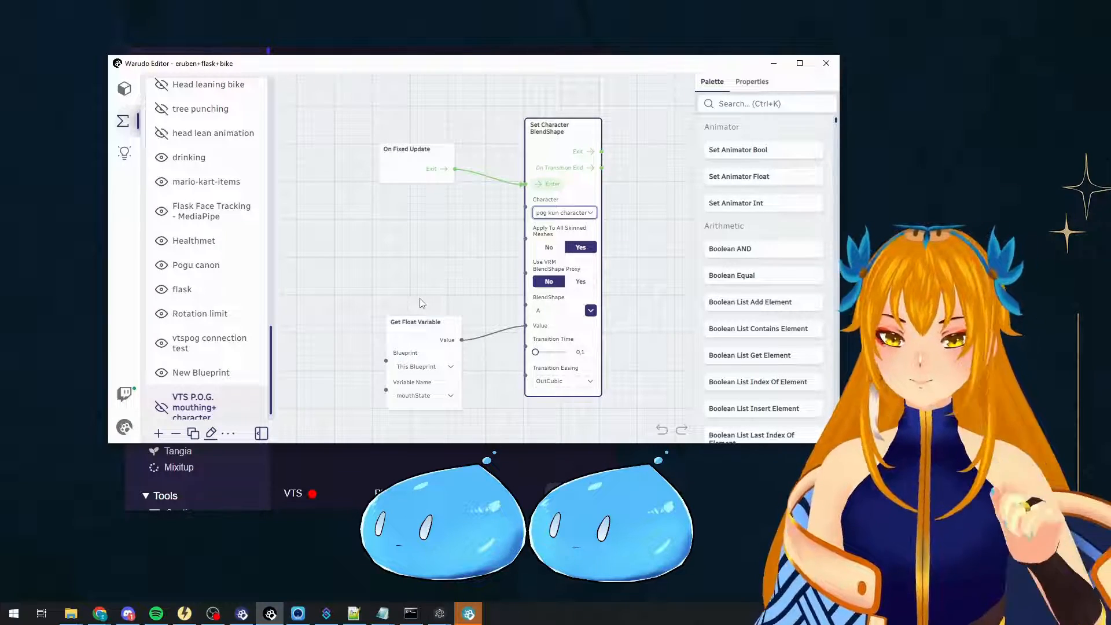
pyautogui.click(418, 322)
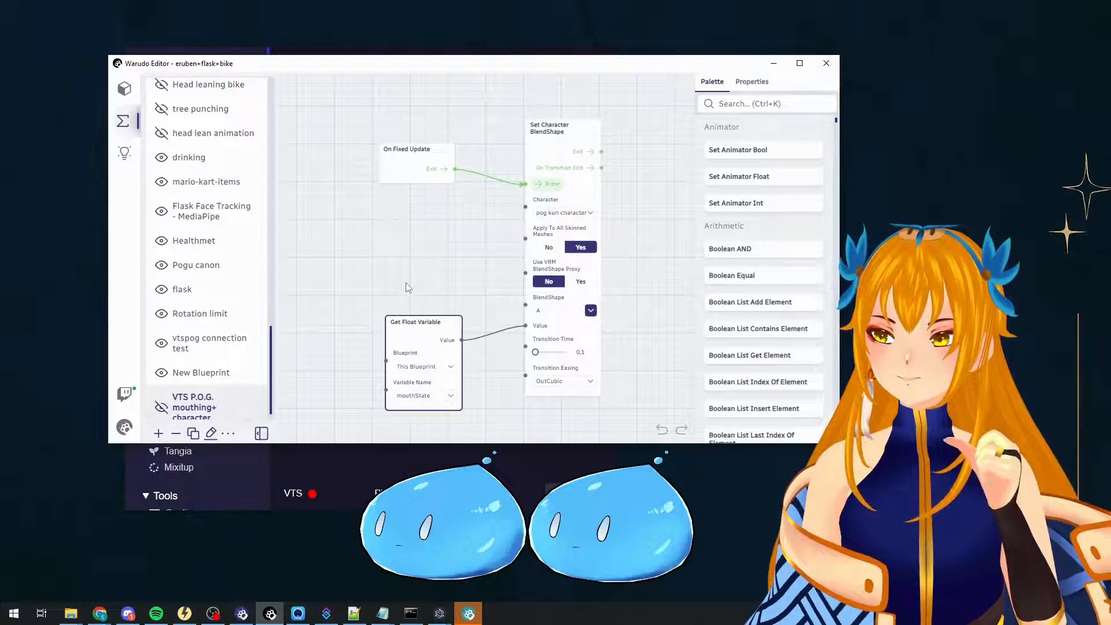
pyautogui.moveTo(408, 324); pyautogui.dragTo(404, 302)
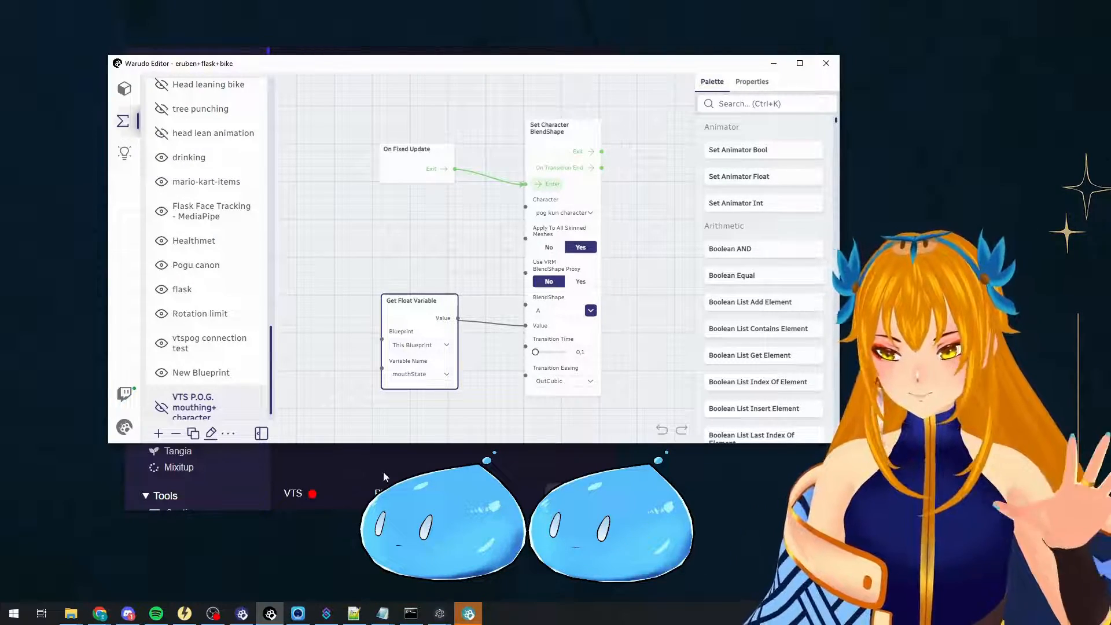
# Switch to Eruben TTS to play the local test message, and return to Warudo Editor.
pyautogui.hotkey('alt', 'Tab')
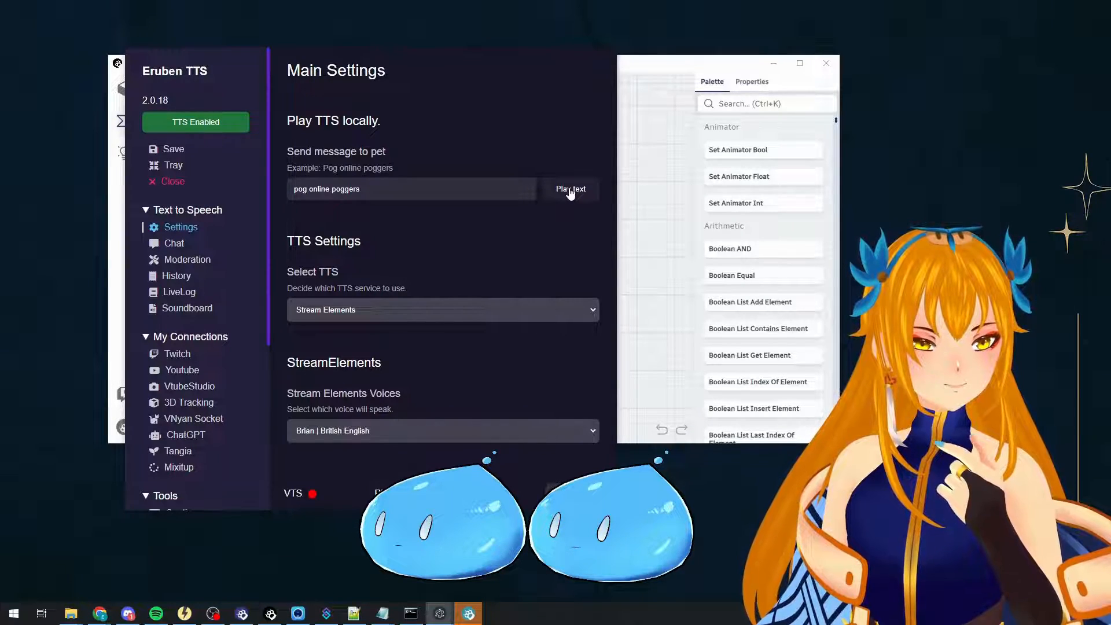
pyautogui.click(642, 266)
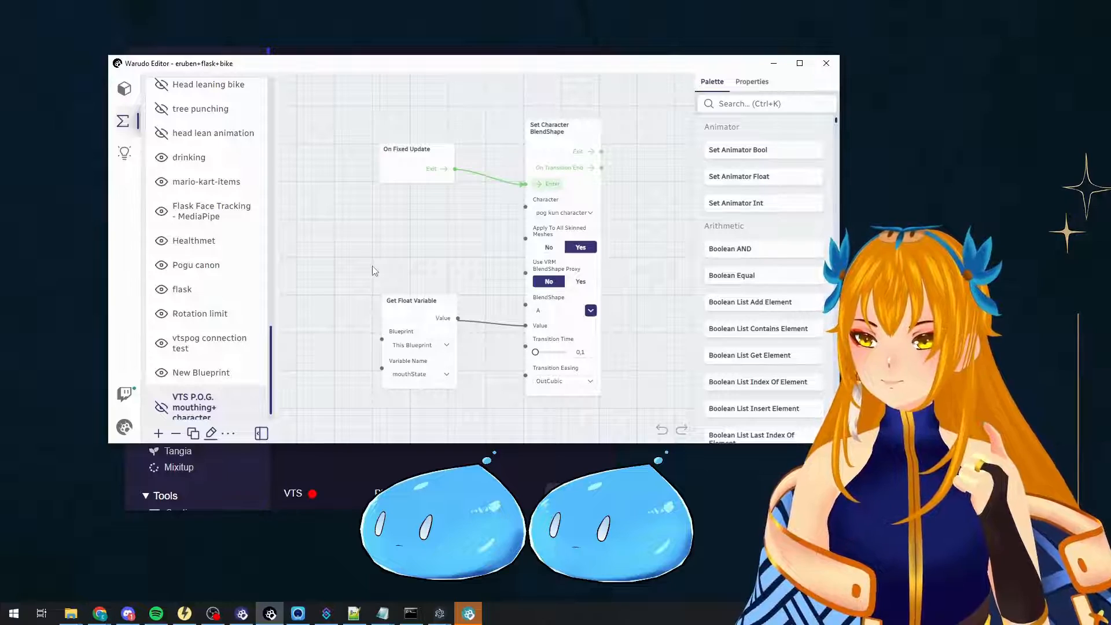
# Enable the VTS P.O.G. mouthing+ character blueprint.
pyautogui.moveTo(372, 267); pyautogui.dragTo(506, 223)
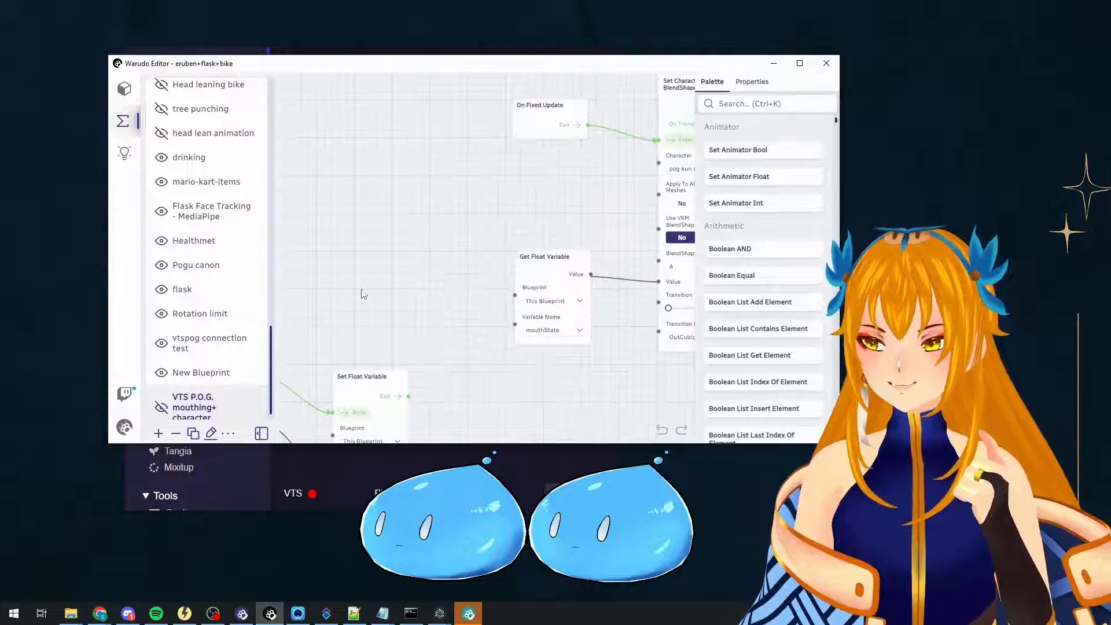
pyautogui.click(161, 407)
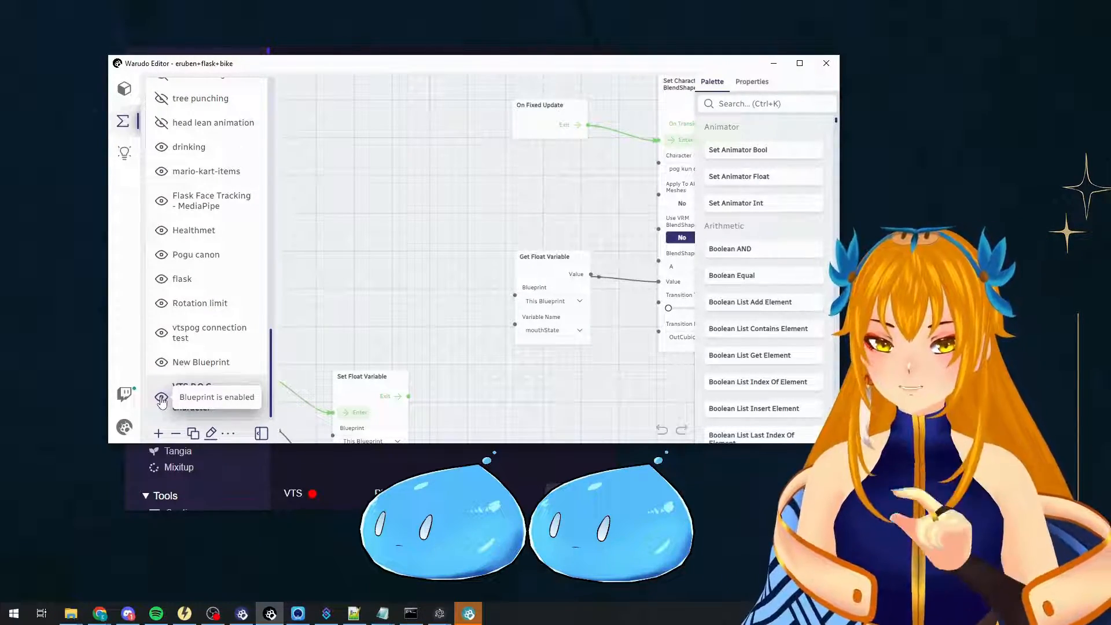
pyautogui.scroll(-3, 410, 245)
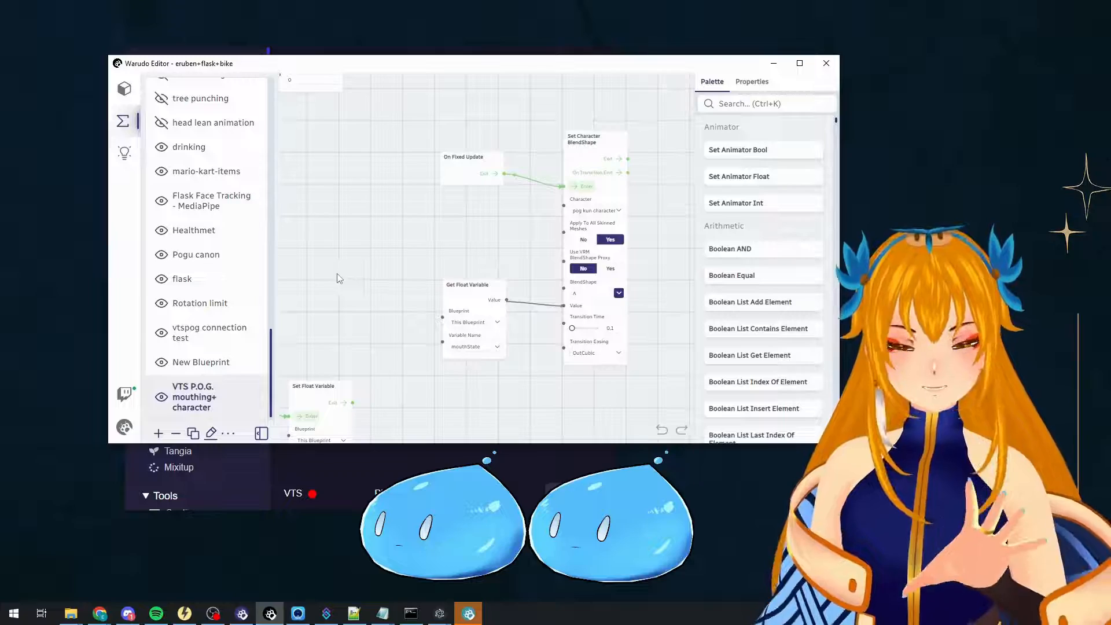
pyautogui.click(405, 456)
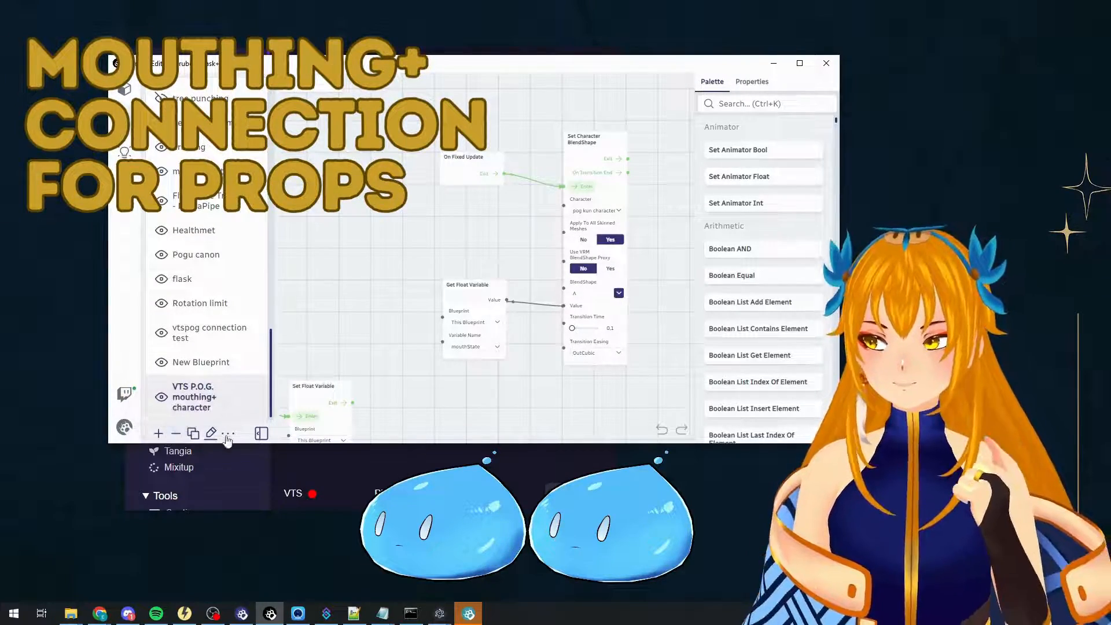
pyautogui.click(180, 361)
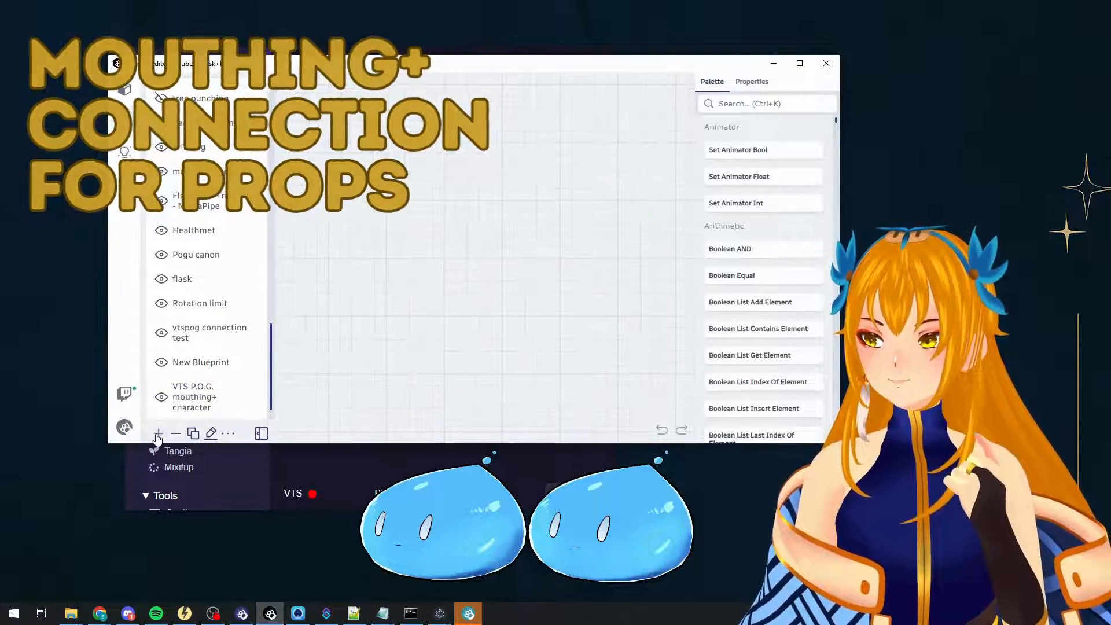
pyautogui.scroll(-1, 179, 363)
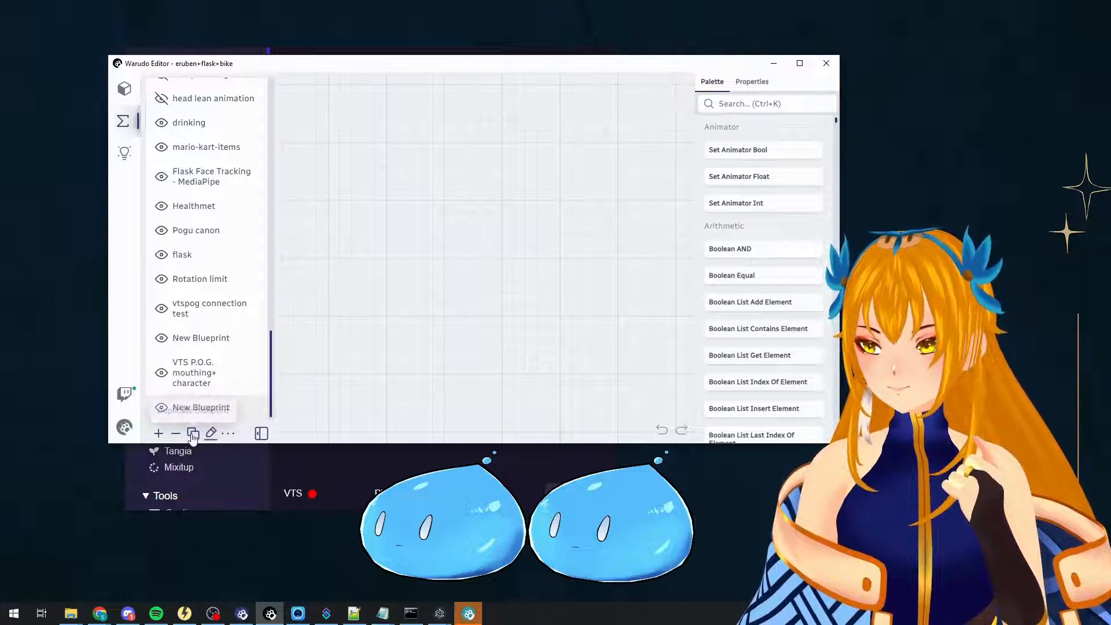
pyautogui.click(175, 433)
pyautogui.click(387, 407)
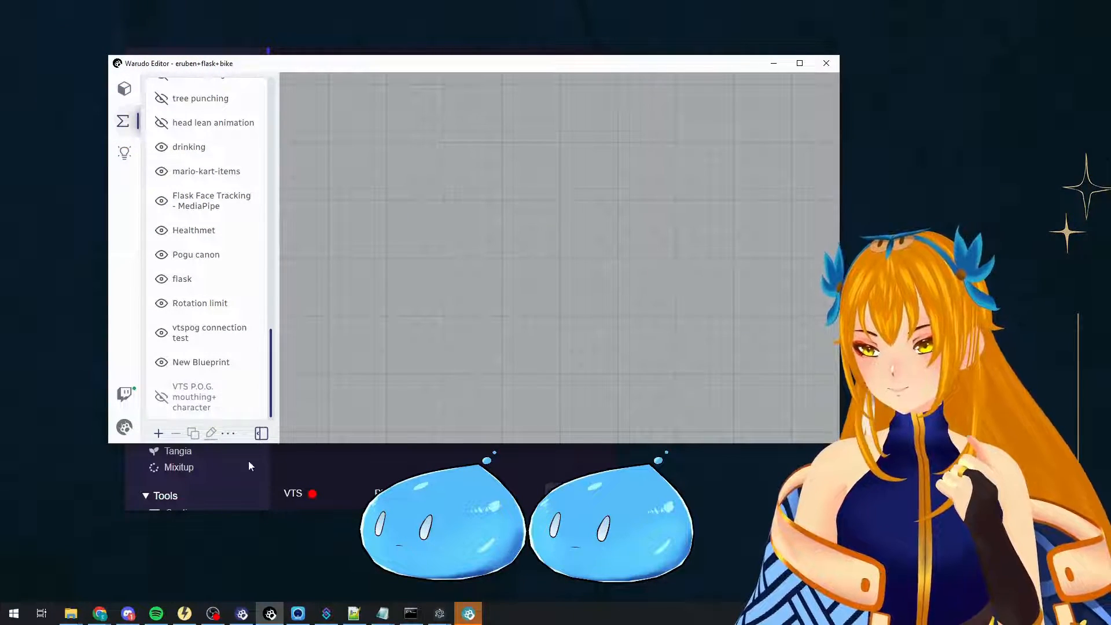
# Import the blueprint file VTS P.O.G. mouthing+ prop.json.
pyautogui.click(228, 433)
pyautogui.click(289, 383)
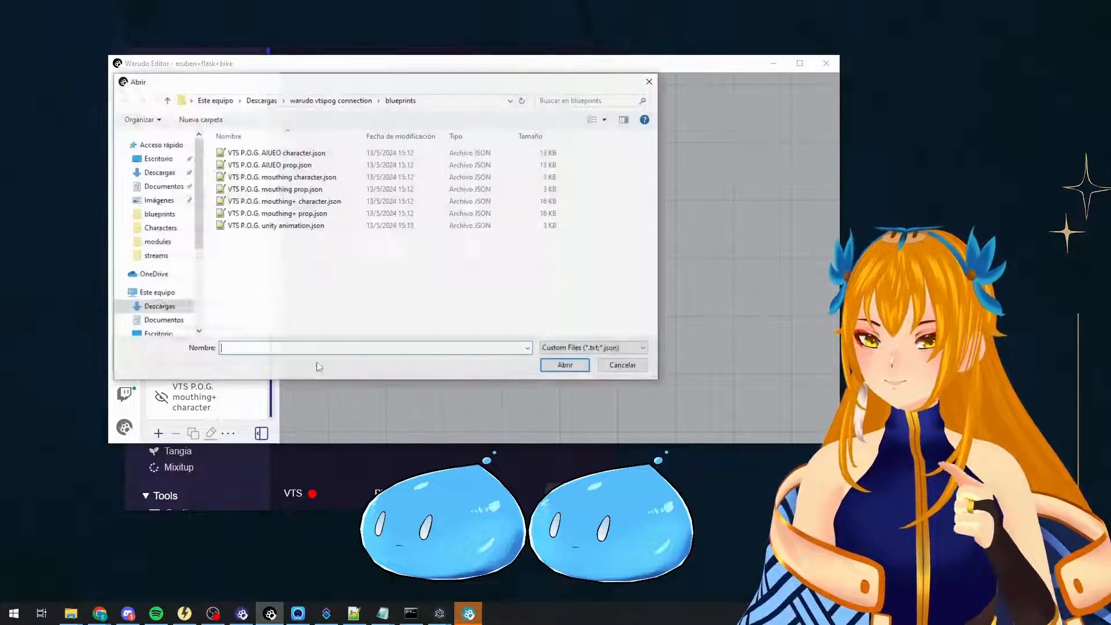
pyautogui.click(280, 213)
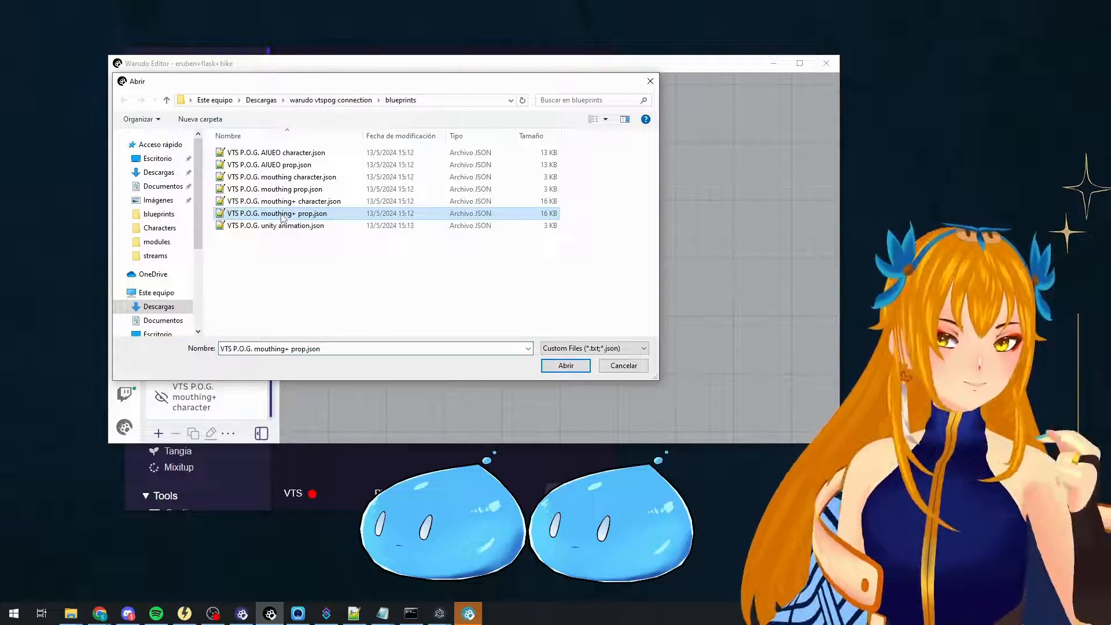
pyautogui.doubleClick(280, 213)
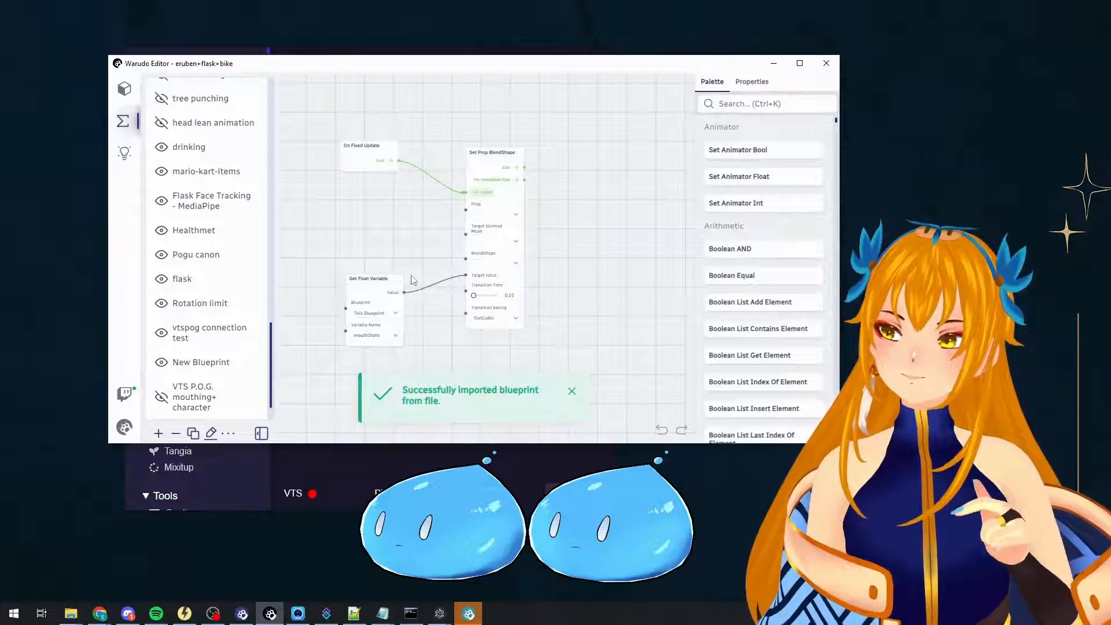
# Set the receiver of the Get VMC Receiver Data node in the mouthing+ prop blueprint to VTS P.O.G. receiver.
pyautogui.scroll(-8, 468, 269)
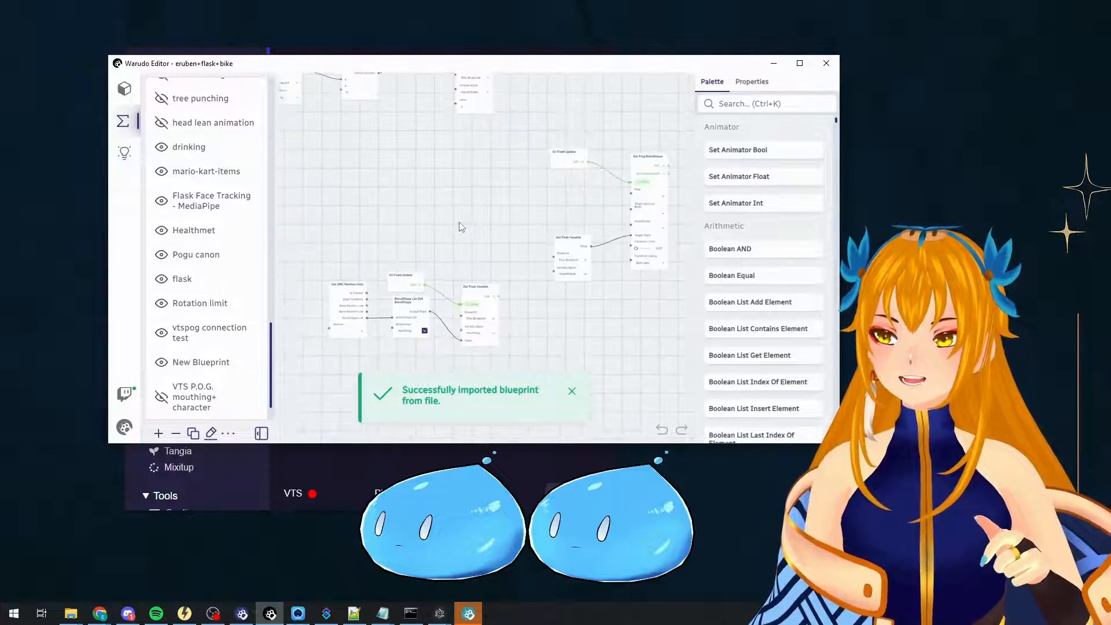
pyautogui.scroll(6, 463, 263)
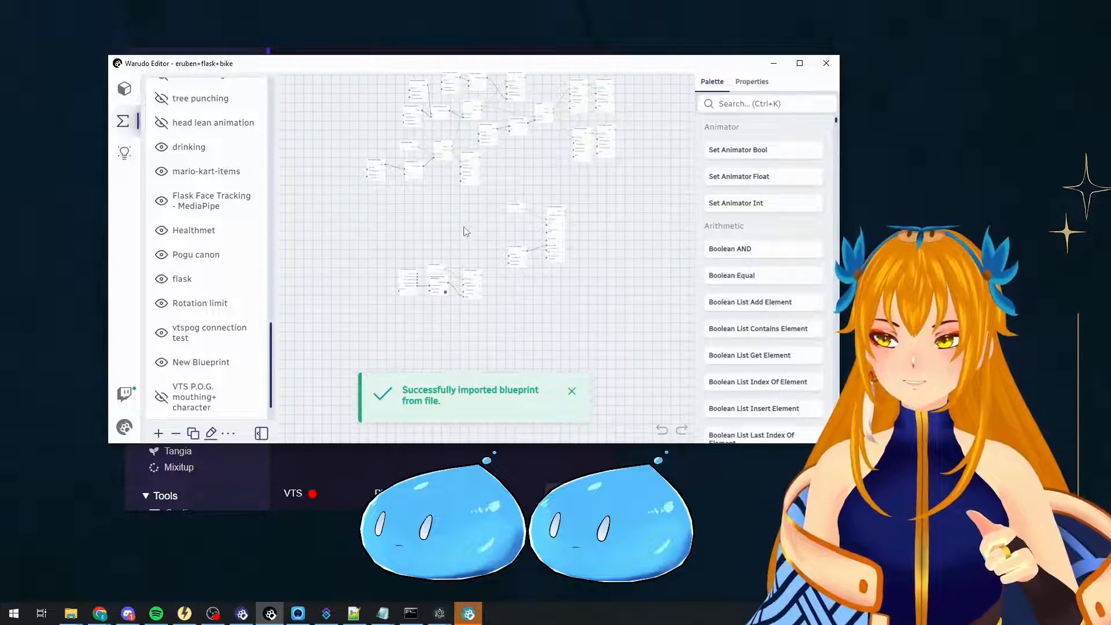
pyautogui.scroll(5, 454, 249)
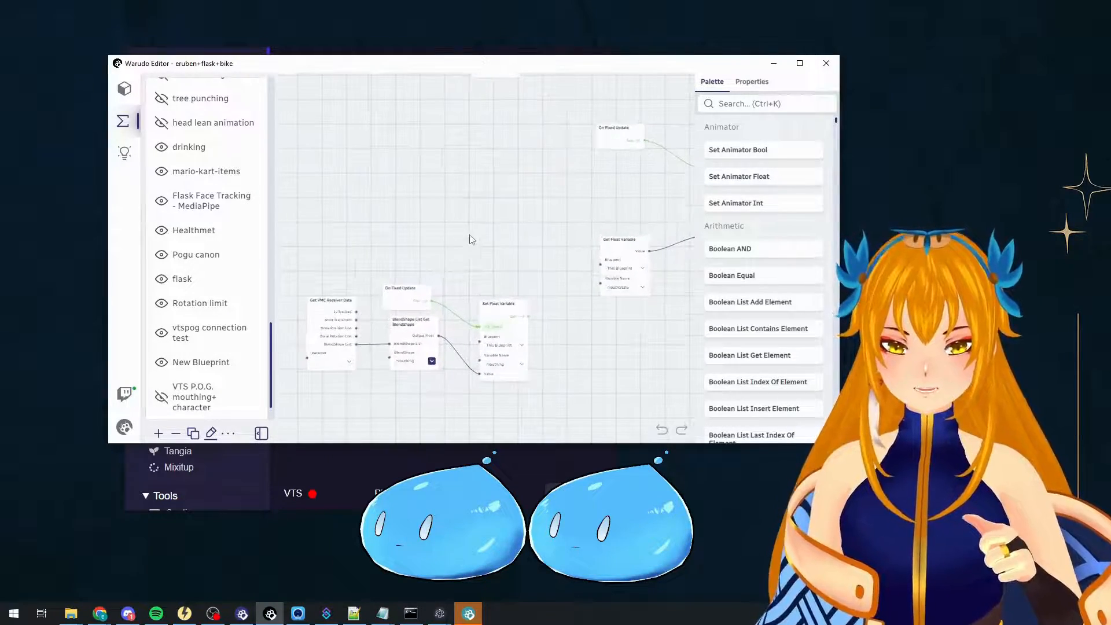
pyautogui.moveTo(461, 239); pyautogui.dragTo(501, 181)
pyautogui.scroll(3, 501, 182)
pyautogui.scroll(-2, 495, 178)
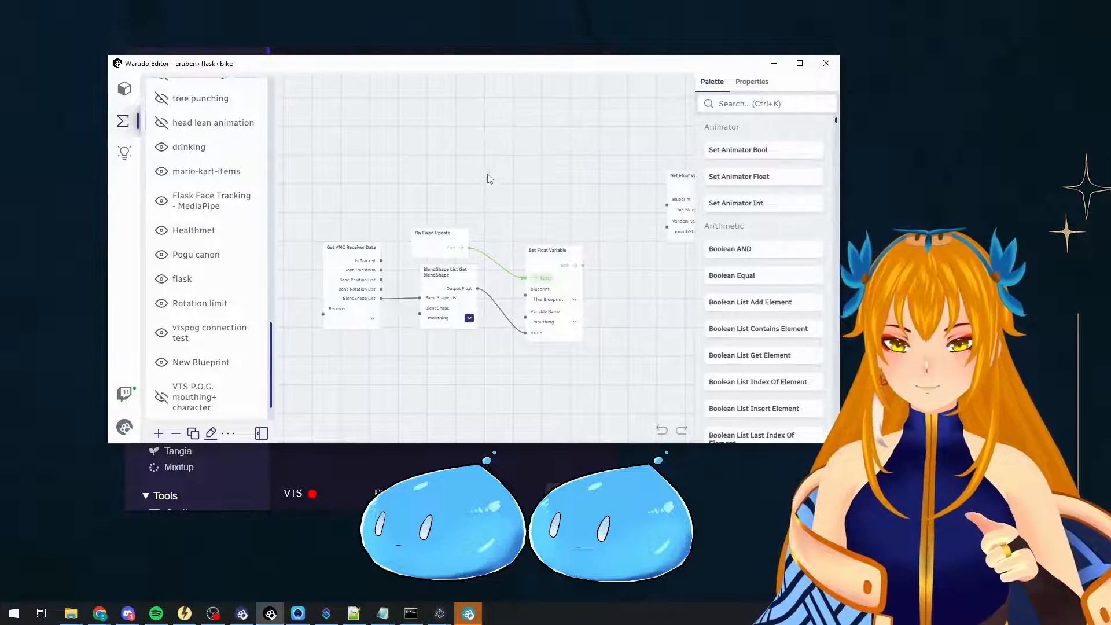
pyautogui.click(371, 320)
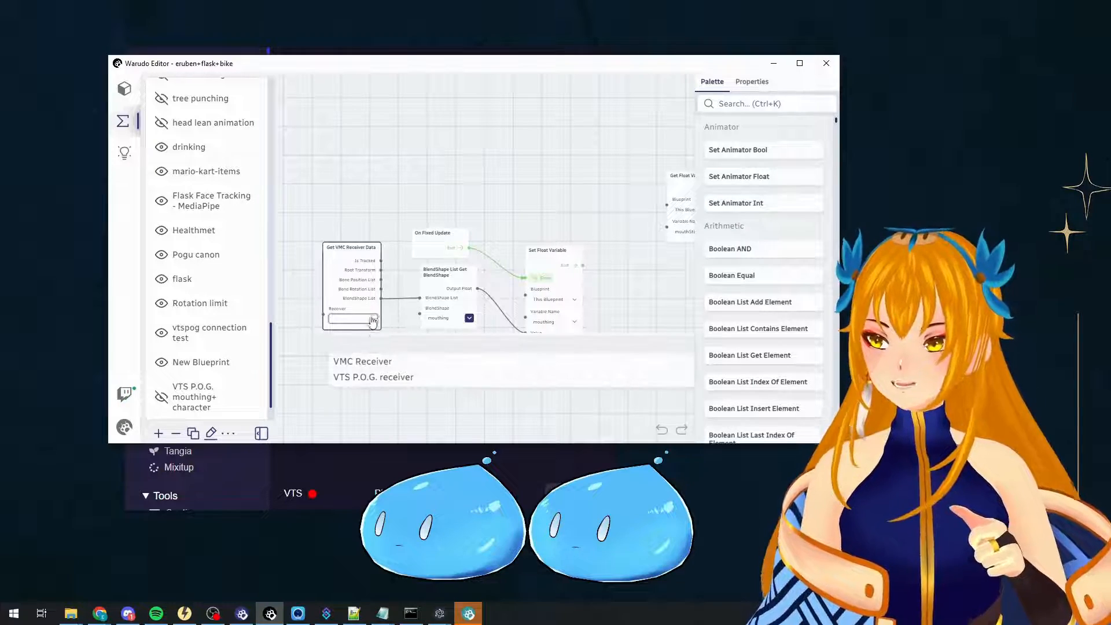
pyautogui.click(377, 377)
# Set the prop of the Set Prop BlendShape node to pogu prop.
pyautogui.moveTo(546, 137); pyautogui.dragTo(341, 211)
pyautogui.moveTo(497, 221); pyautogui.dragTo(410, 239)
pyautogui.scroll(1, 555, 212)
pyautogui.click(509, 208)
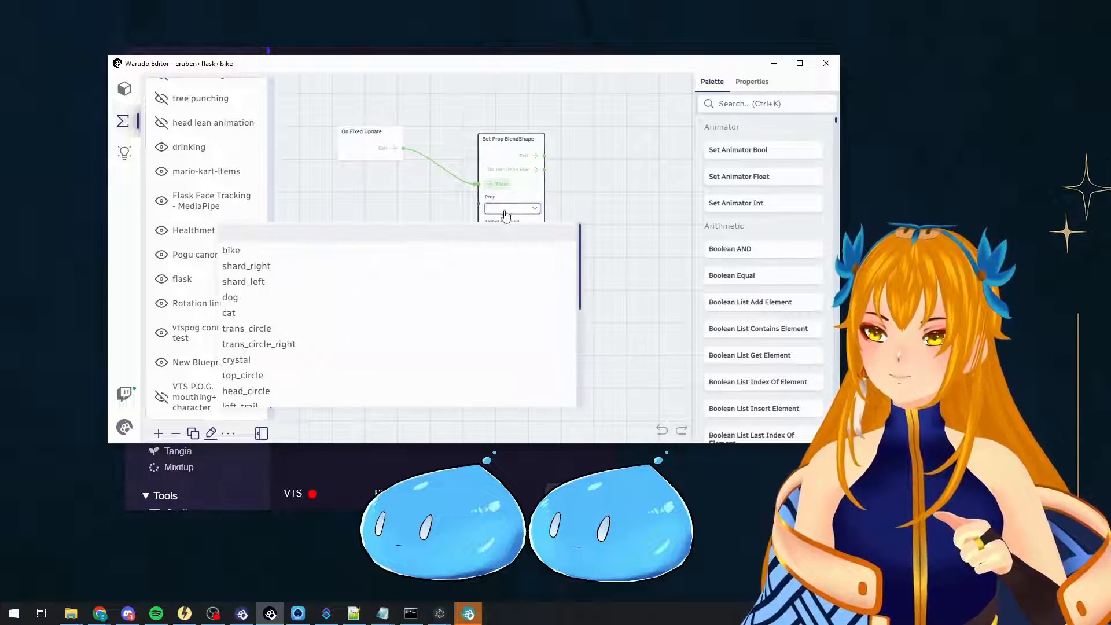
pyautogui.scroll(-5, 362, 301)
pyautogui.click(324, 397)
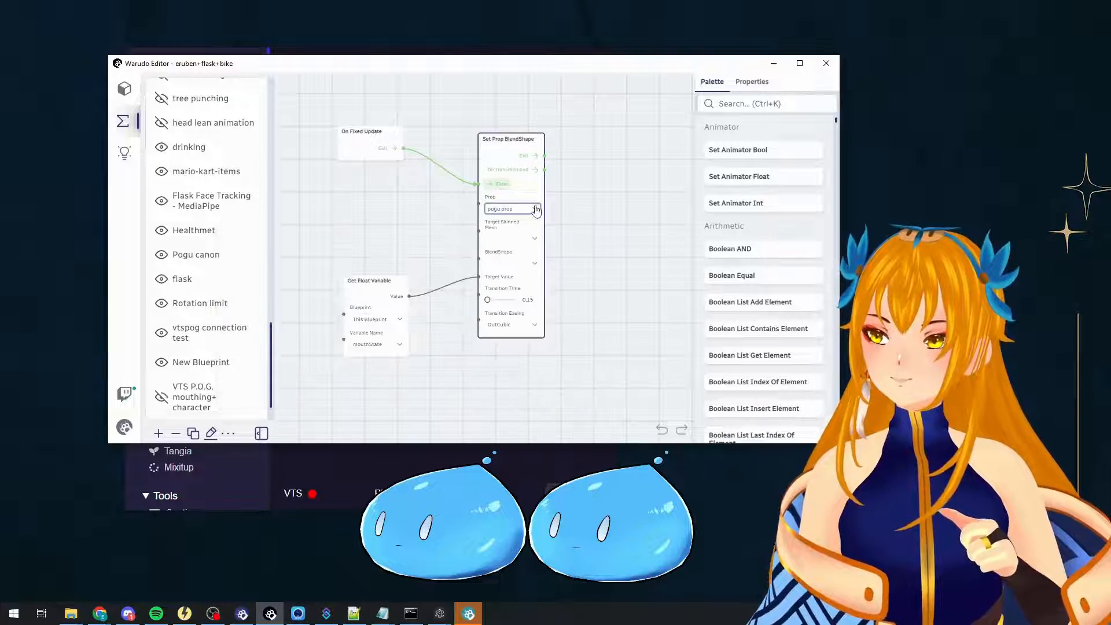
# Set the Set Prop BlendShape node's target skinned mesh to Slime and its blendshape to A.
pyautogui.click(535, 240)
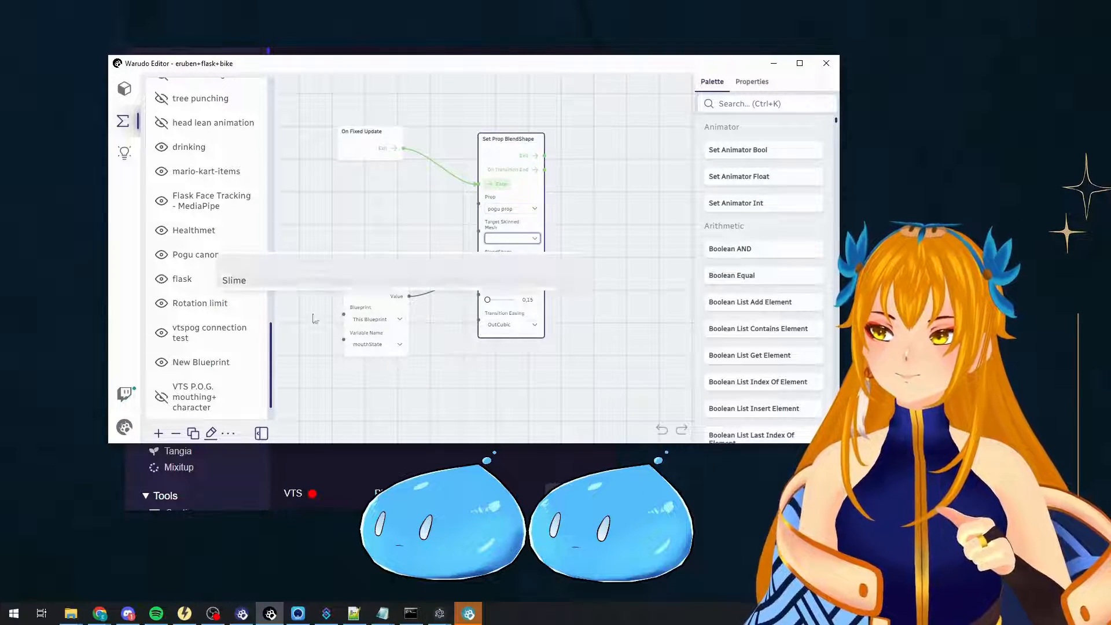
pyautogui.click(277, 289)
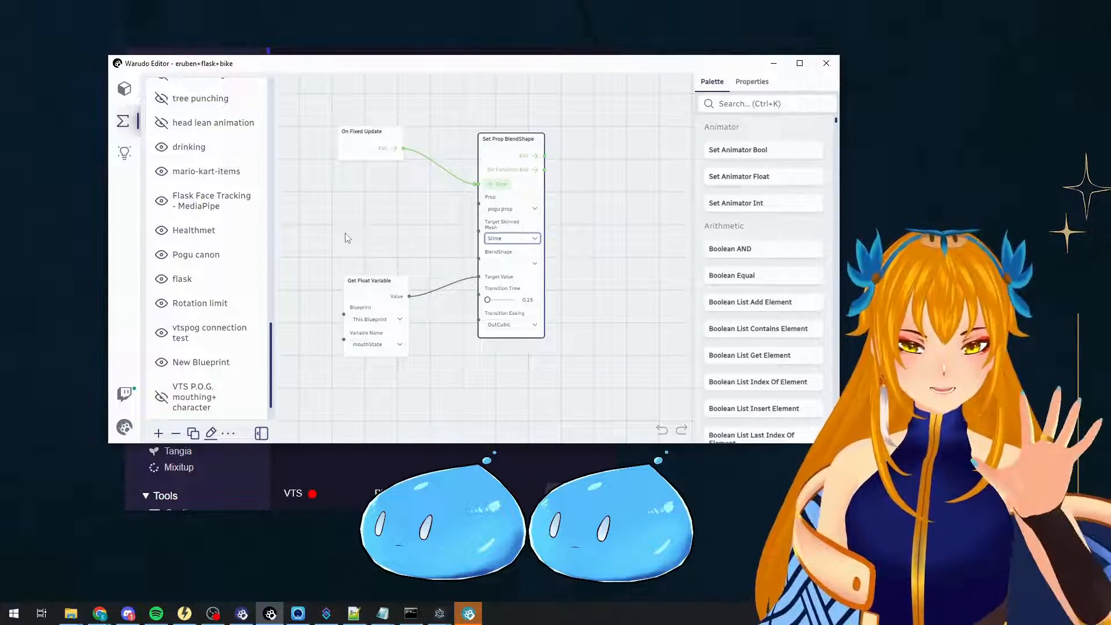
pyautogui.click(520, 267)
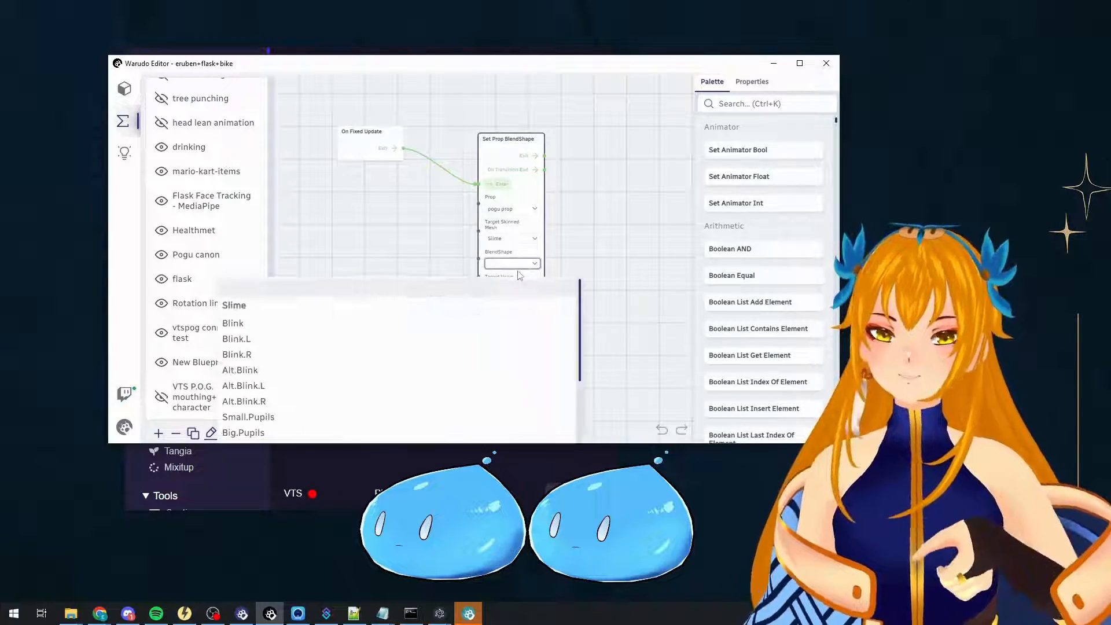
pyautogui.scroll(-3, 323, 329)
pyautogui.click(275, 317)
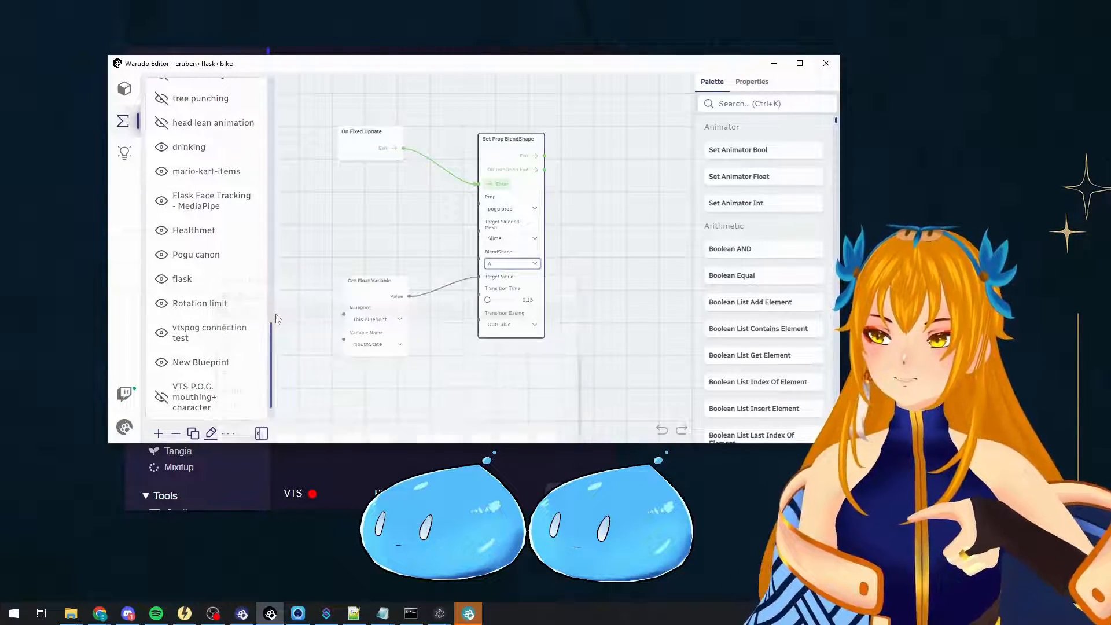
pyautogui.click(442, 224)
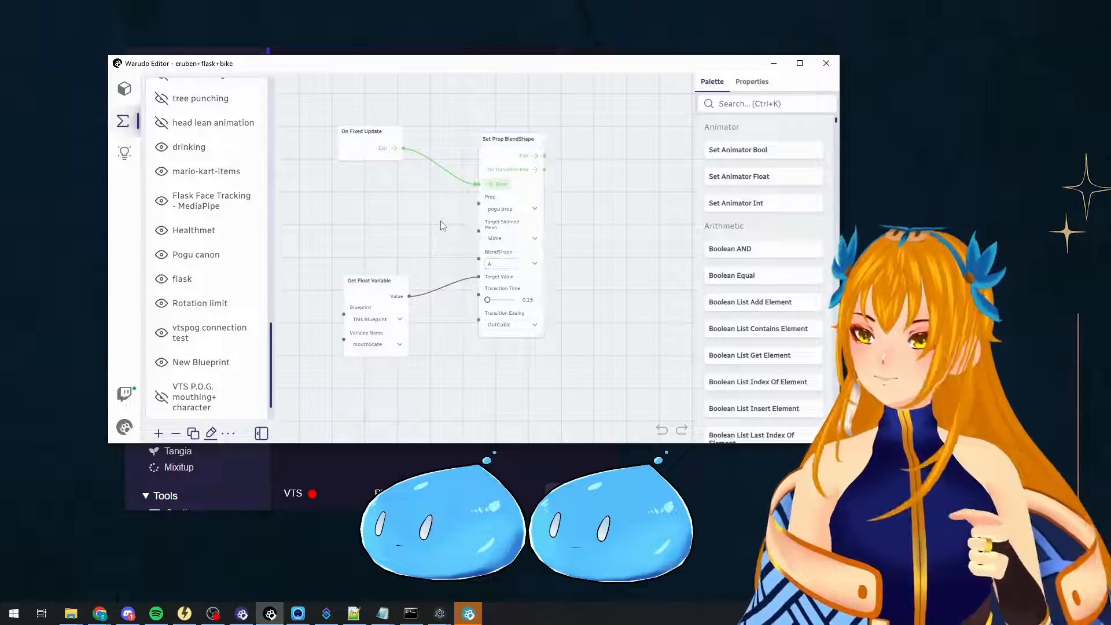
# Enable the mouthing+ prop and mouthing+ character blueprints, play the local test message in Eruben TTS, and return to Warudo Editor.
pyautogui.scroll(-1, 163, 405)
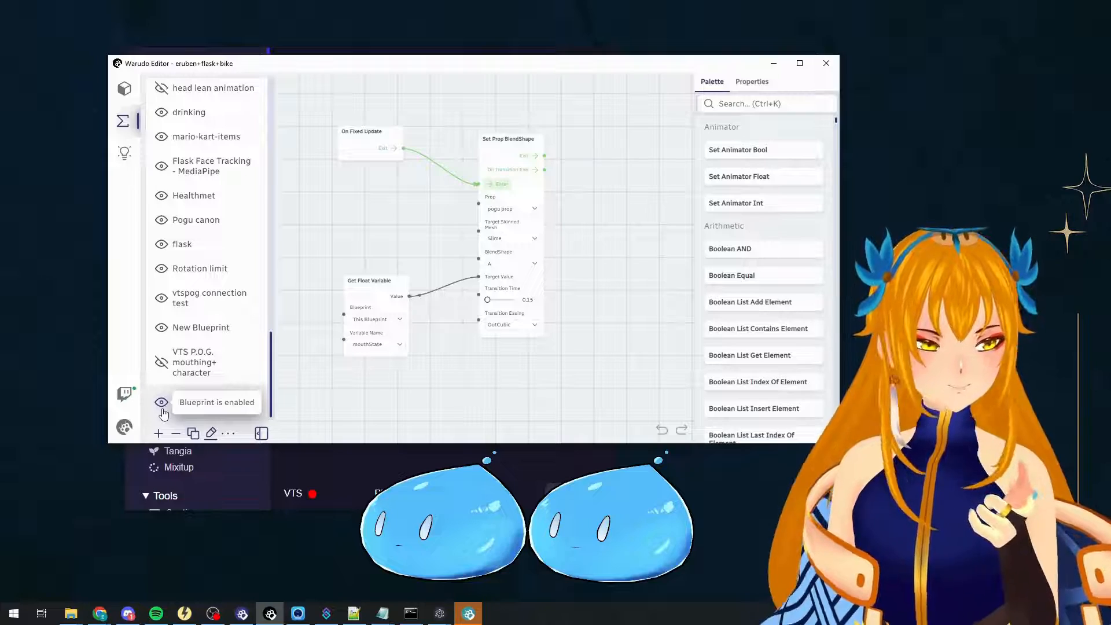
pyautogui.click(504, 465)
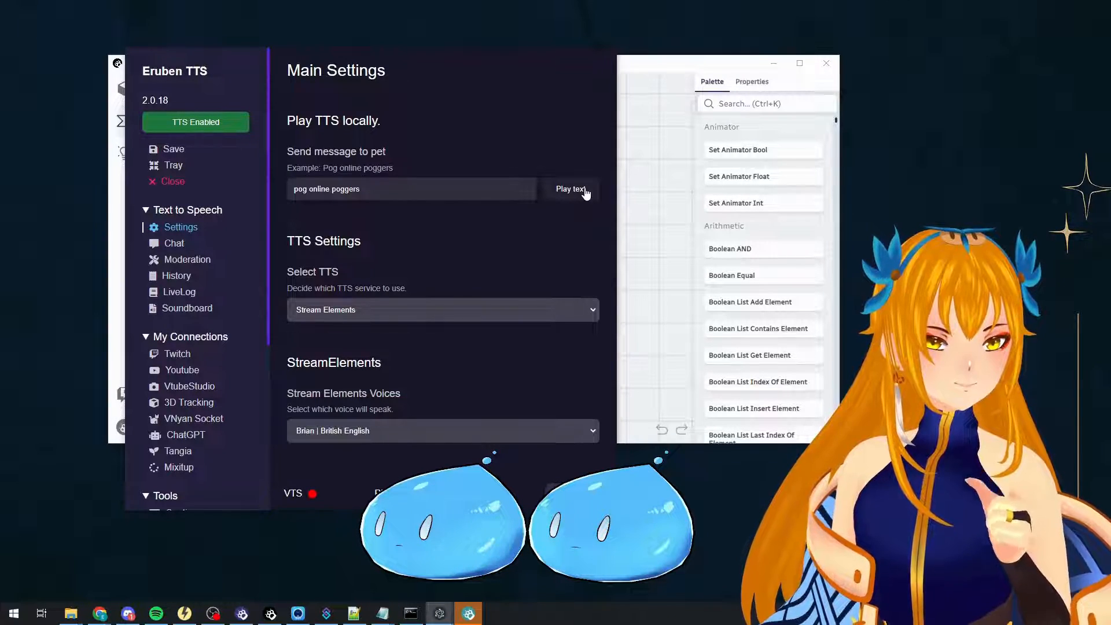
pyautogui.click(658, 161)
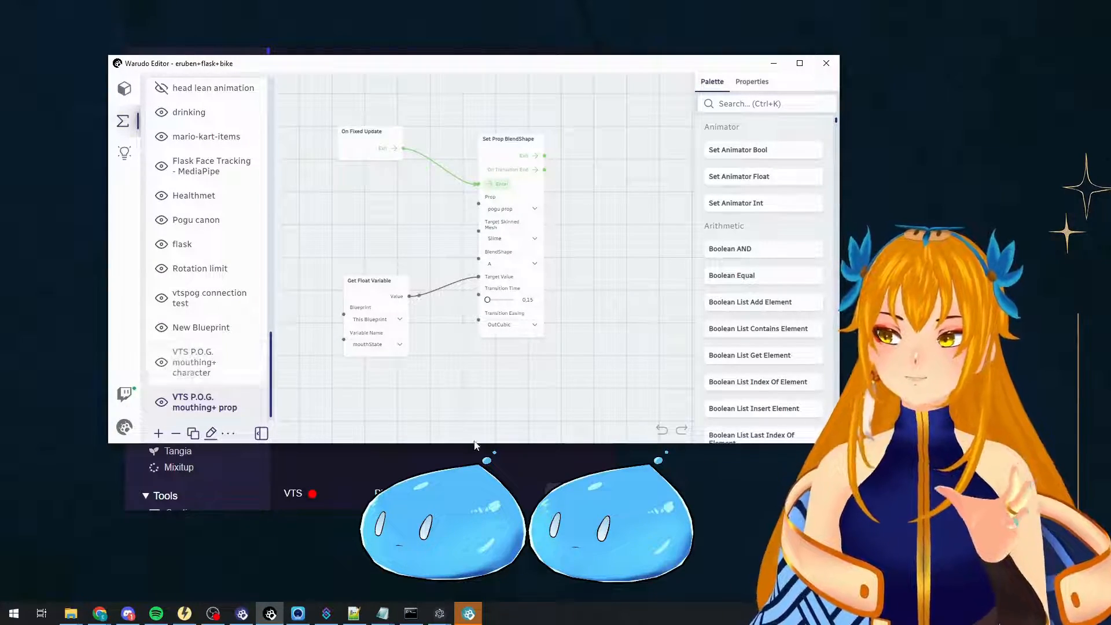
pyautogui.click(481, 463)
pyautogui.click(579, 194)
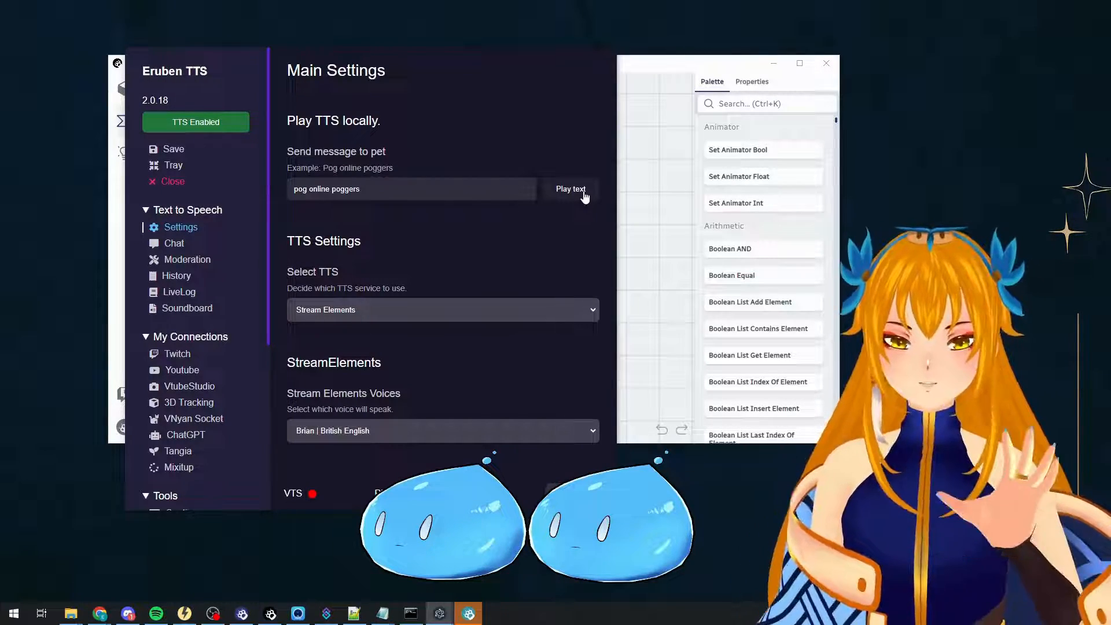
pyautogui.click(639, 220)
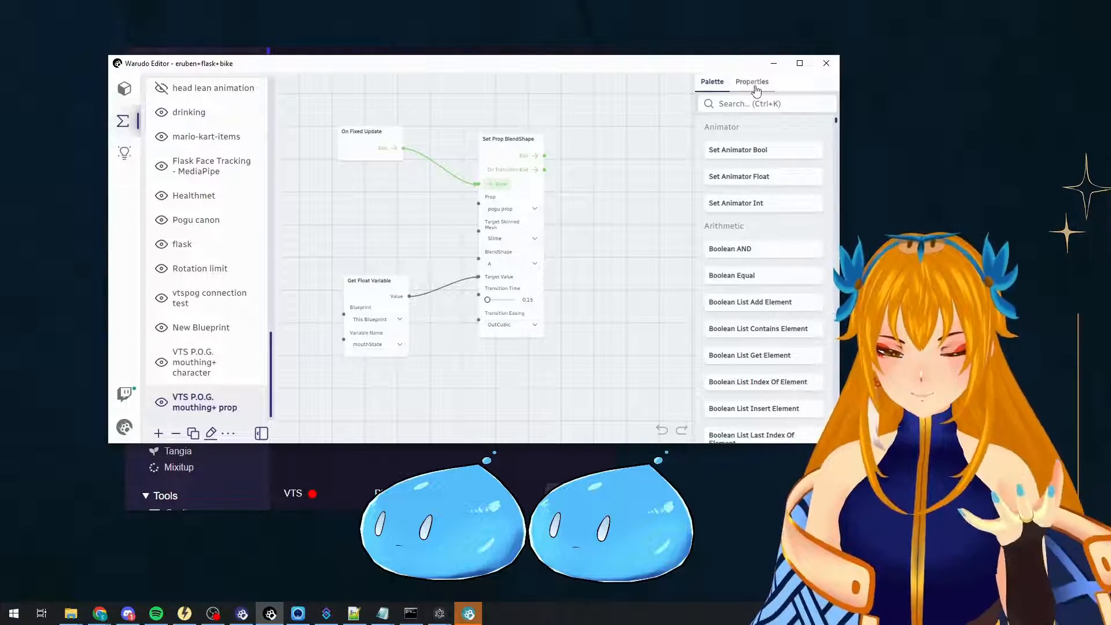
# Set the mouthingDelayMax variable of the mouthing+ prop blueprint to 100 and switch to Eruben TTS to play the local test message.
pyautogui.click(752, 82)
pyautogui.click(746, 252)
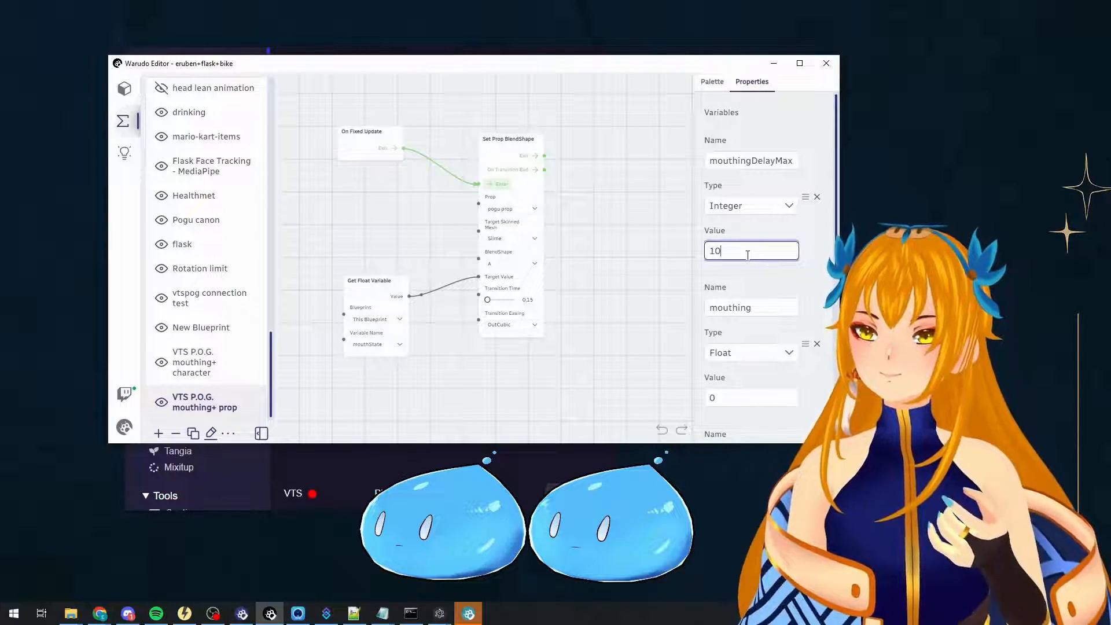
pyautogui.moveTo(716, 161); pyautogui.dragTo(791, 161)
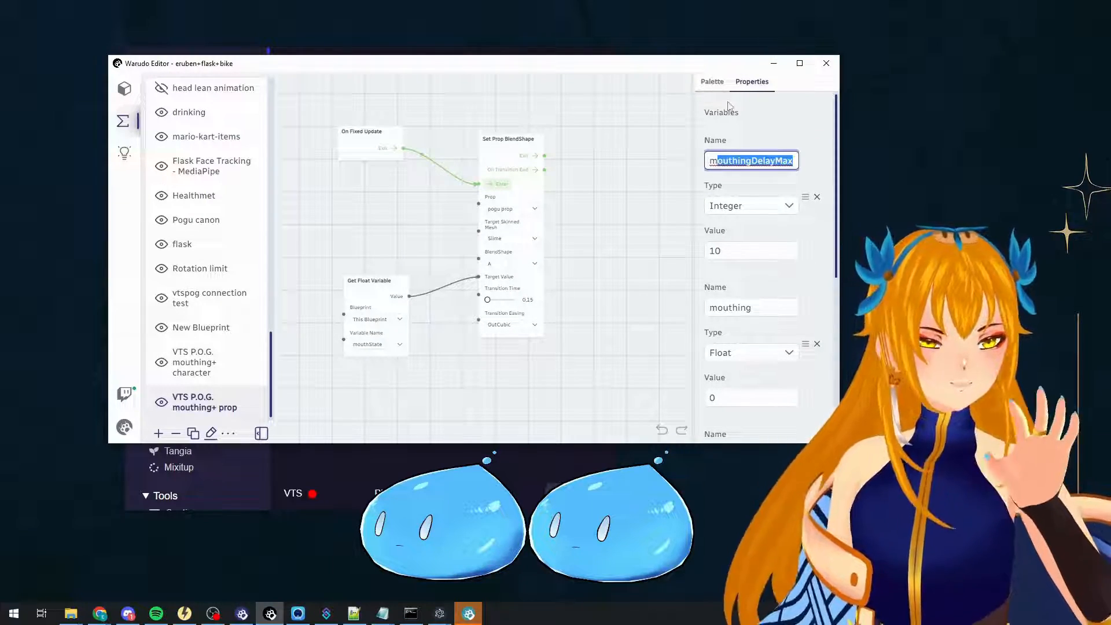
pyautogui.click(762, 250)
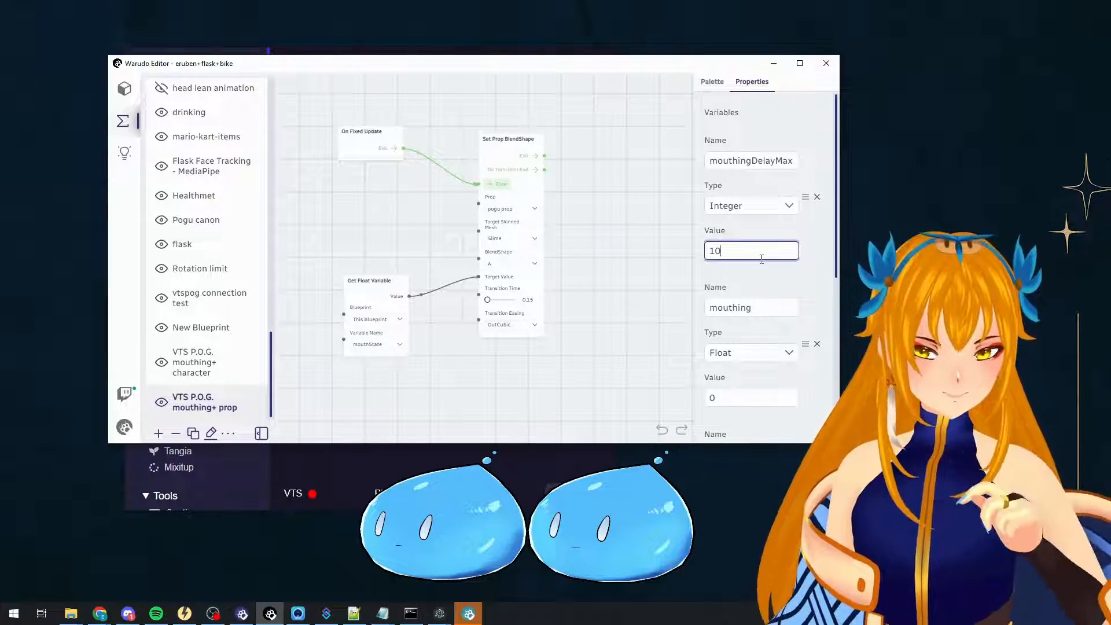
pyautogui.write('0')
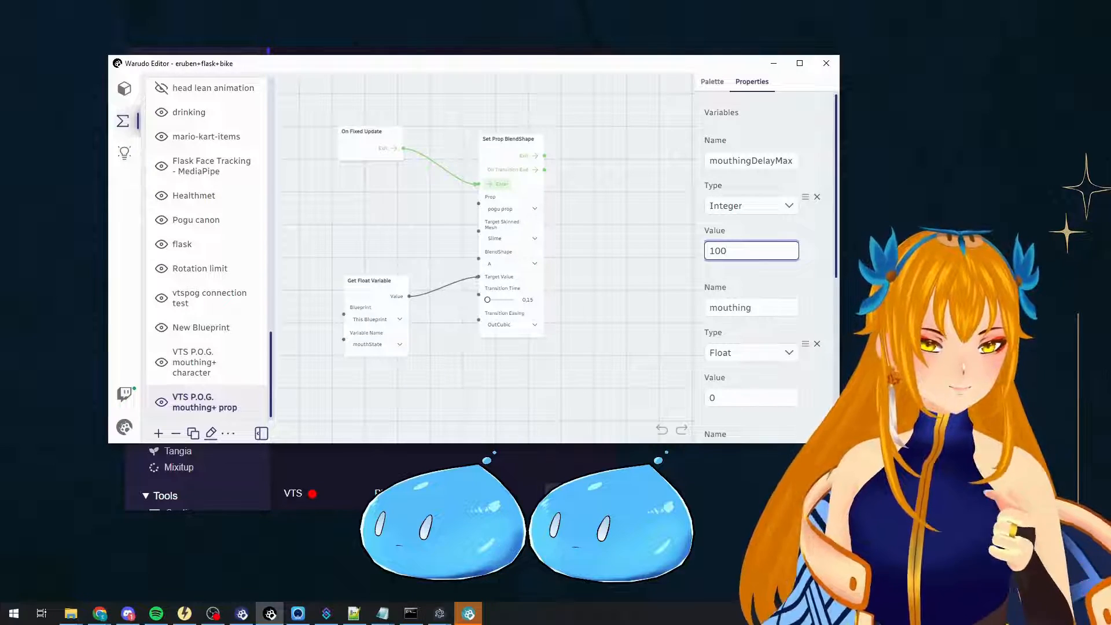
pyautogui.click(495, 464)
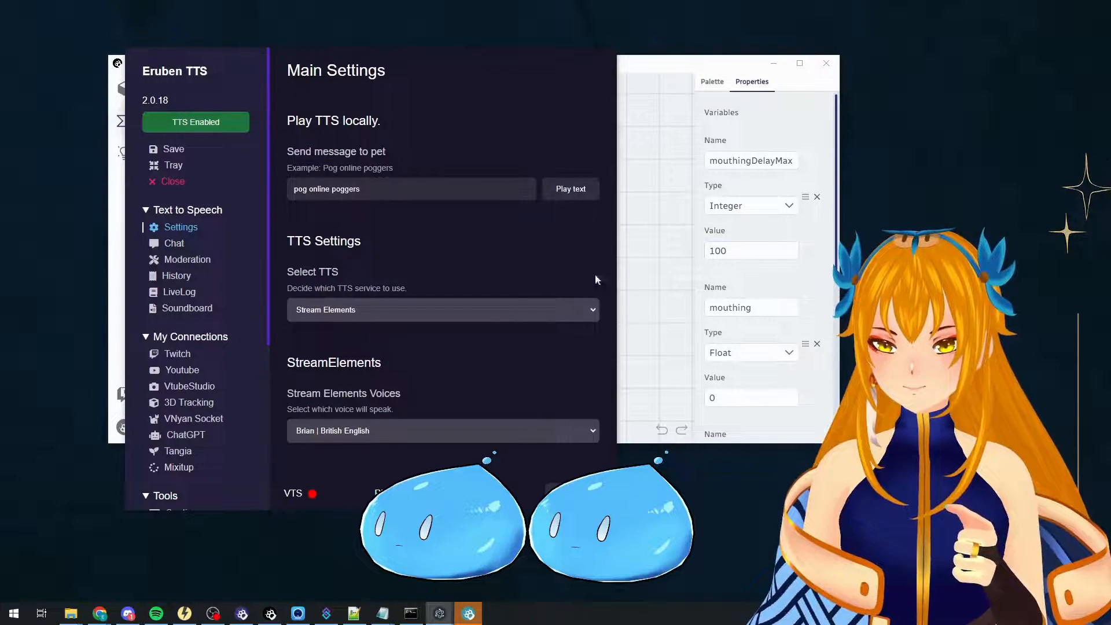
pyautogui.click(585, 191)
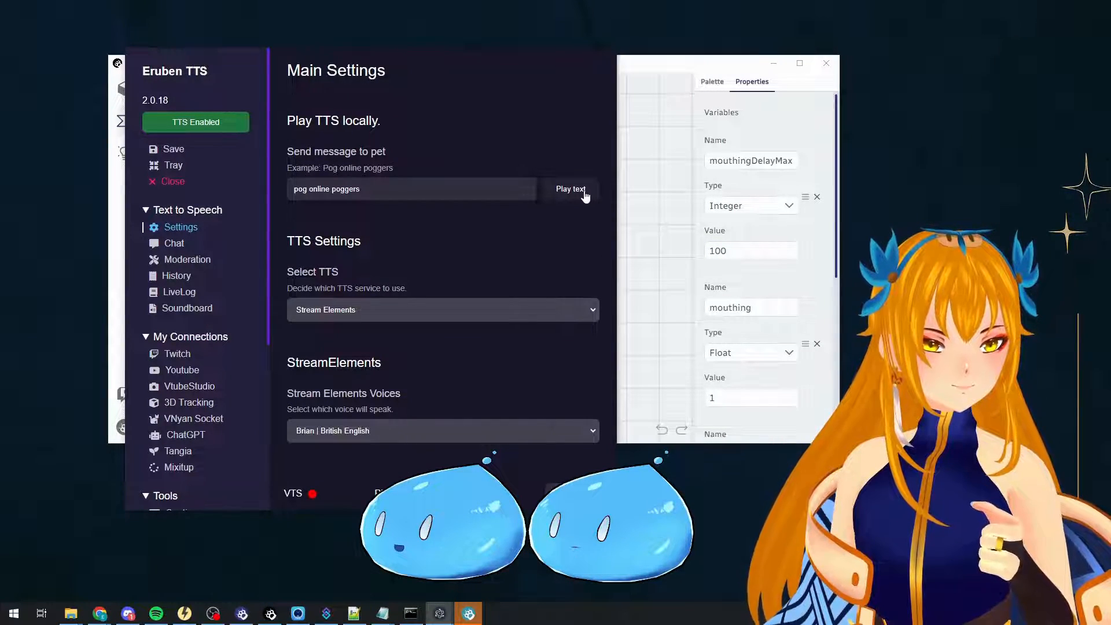
# Return to Warudo Editor and set the mouthing+ prop blueprint's mouthingDelayMax variable to 20.
pyautogui.click(736, 250)
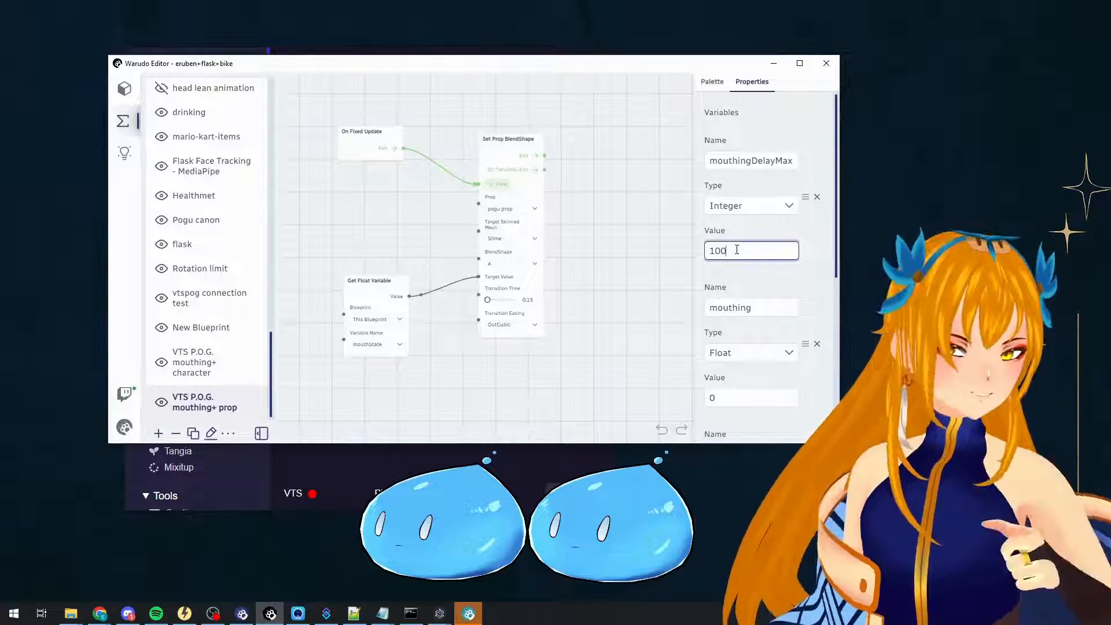
pyautogui.press('BackSpace')
pyautogui.press('BackSpace')
pyautogui.press('BackSpace')
pyautogui.write('20')
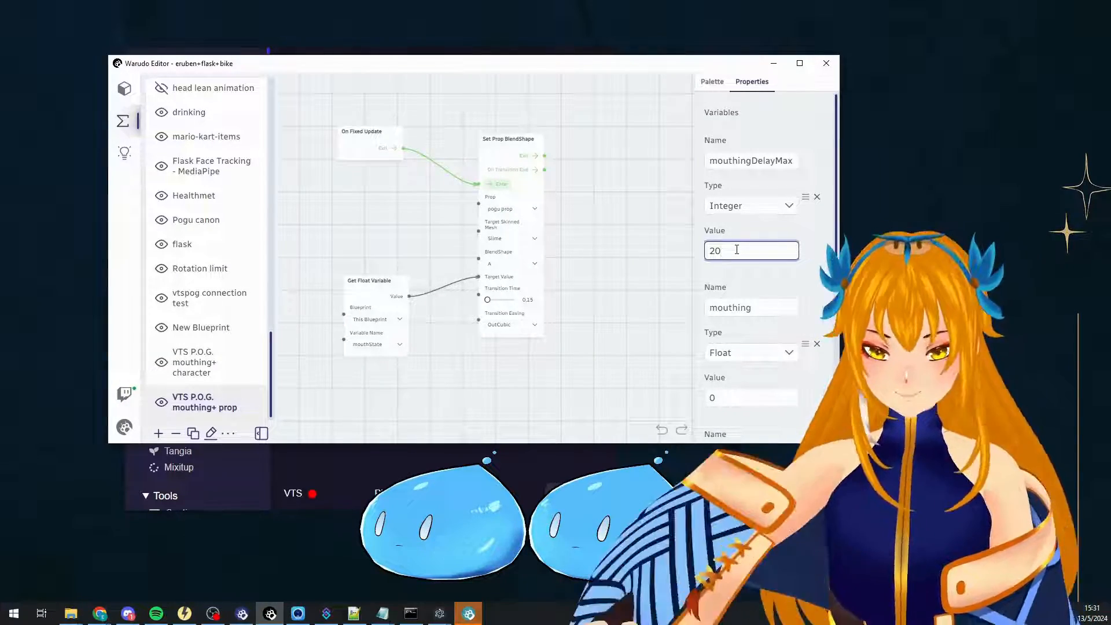
# Switch to Eruben TTS, play the local test message, and return to Warudo Editor.
pyautogui.hotkey('alt', 'Tab')
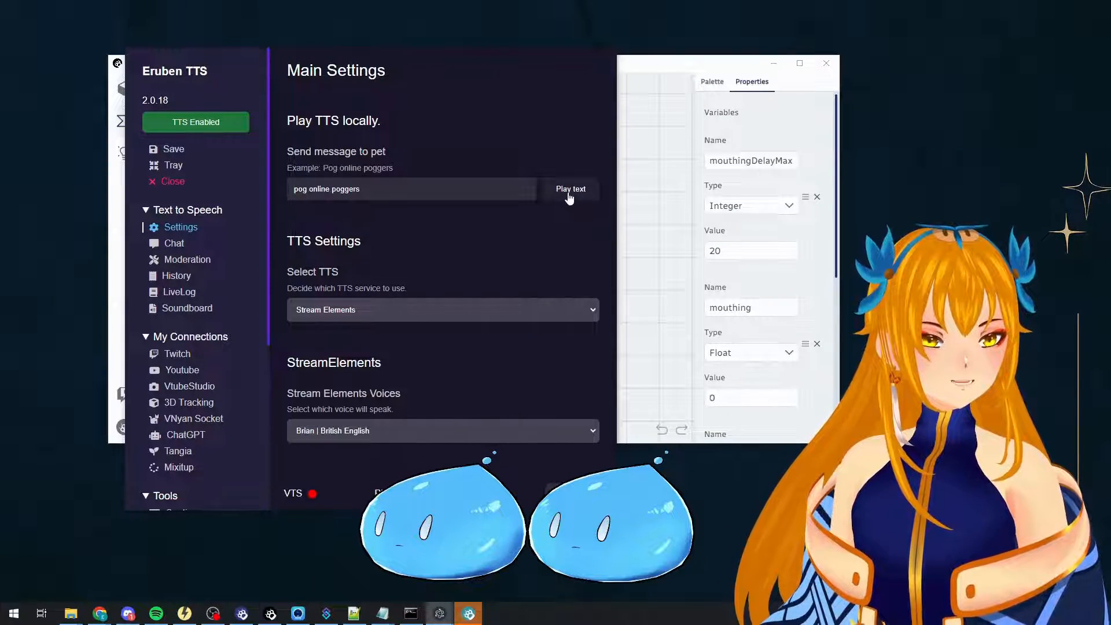
pyautogui.click(569, 194)
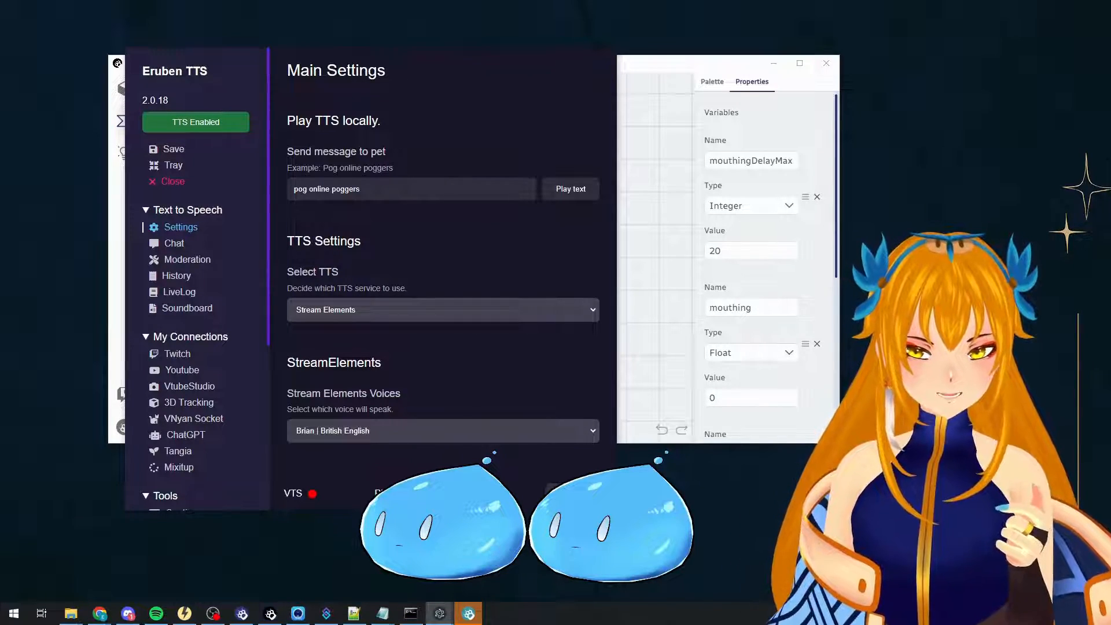
pyautogui.click(817, 293)
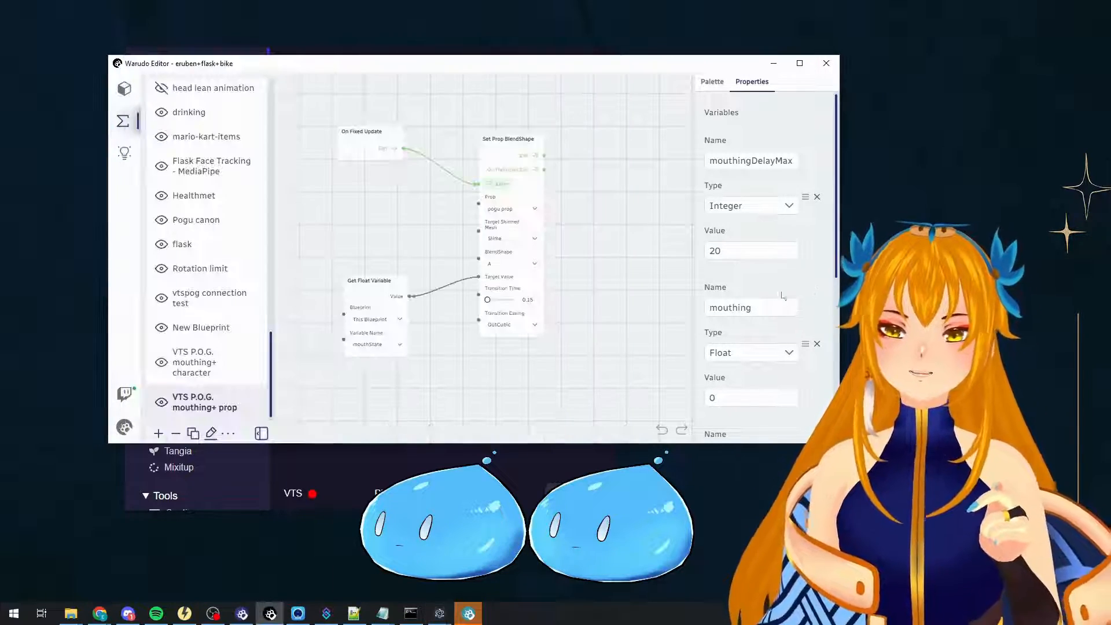
# Set the mouthingDelayMax variable of the VTS P.O.G. mouthing+ character blueprint to 2.
pyautogui.click(209, 347)
pyautogui.moveTo(749, 250); pyautogui.dragTo(705, 252)
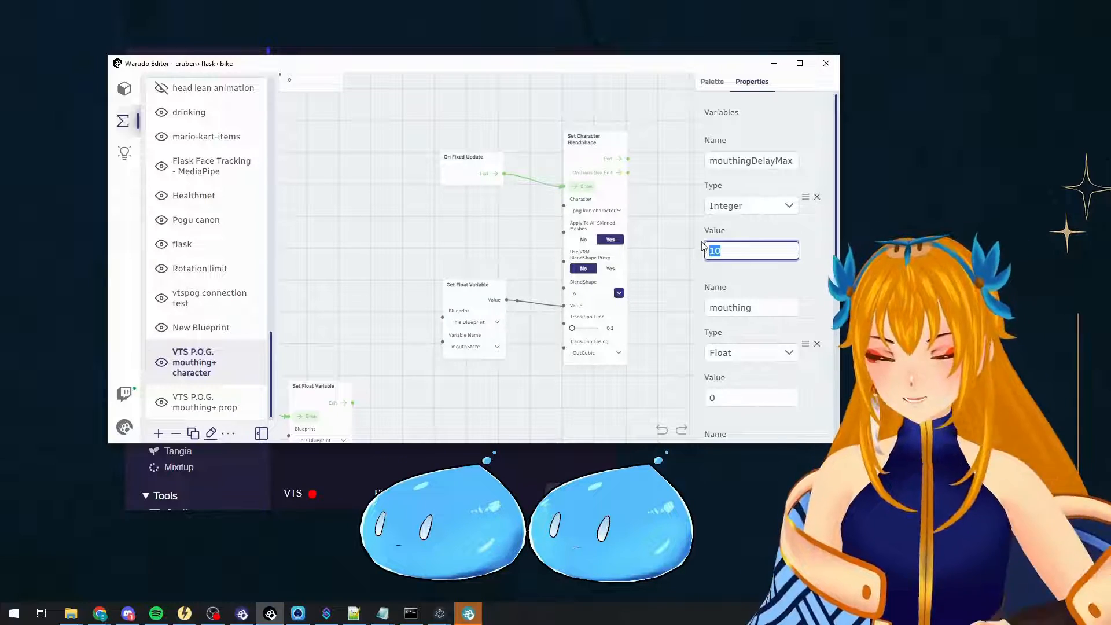
pyautogui.write('2')
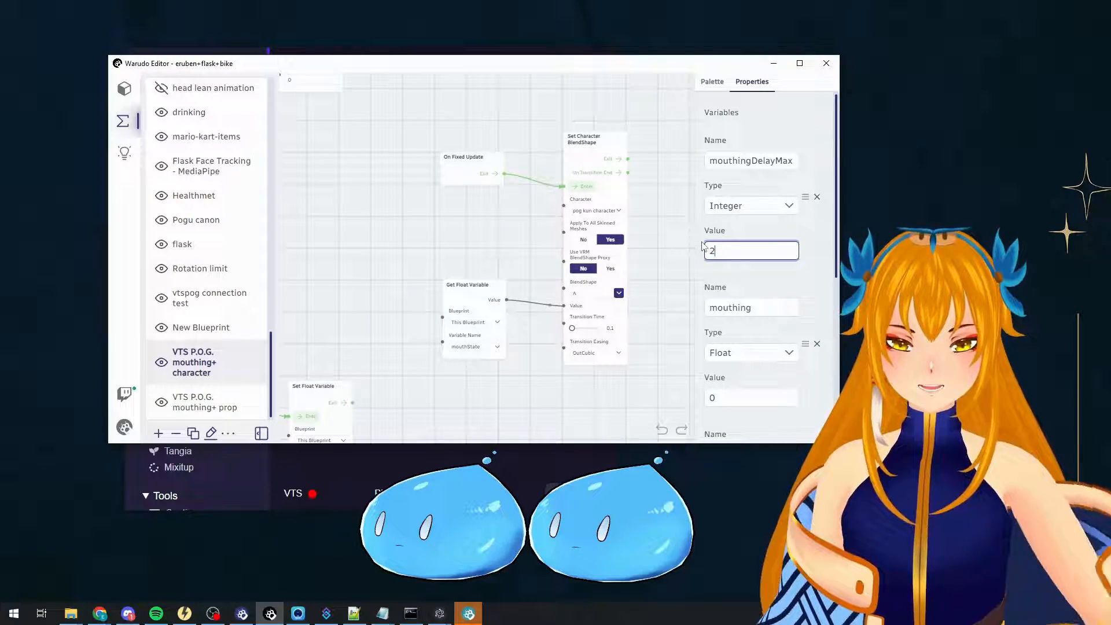
pyautogui.click(739, 234)
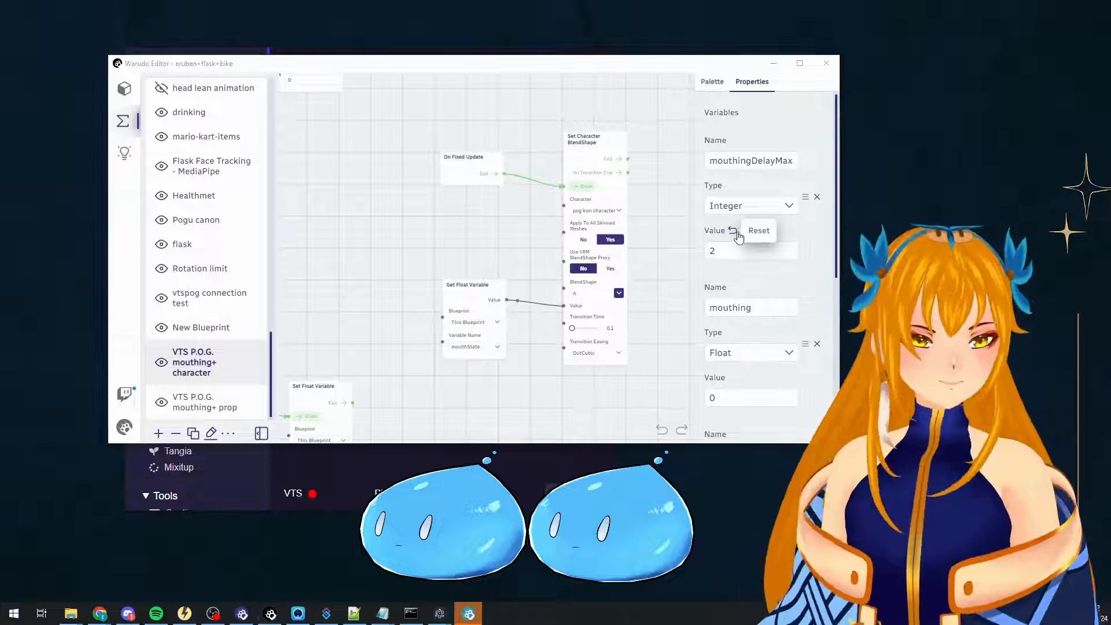
# Switch to Eruben TTS and play the local test message twice to check the character's mouth movement.
pyautogui.hotkey('alt', 'Tab')
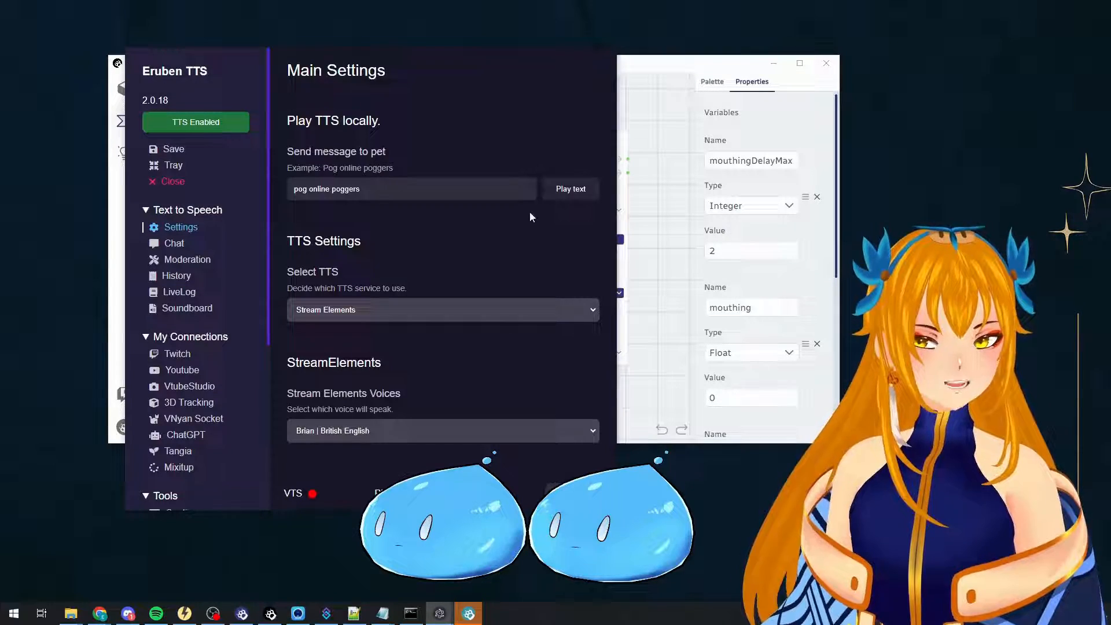
pyautogui.click(577, 188)
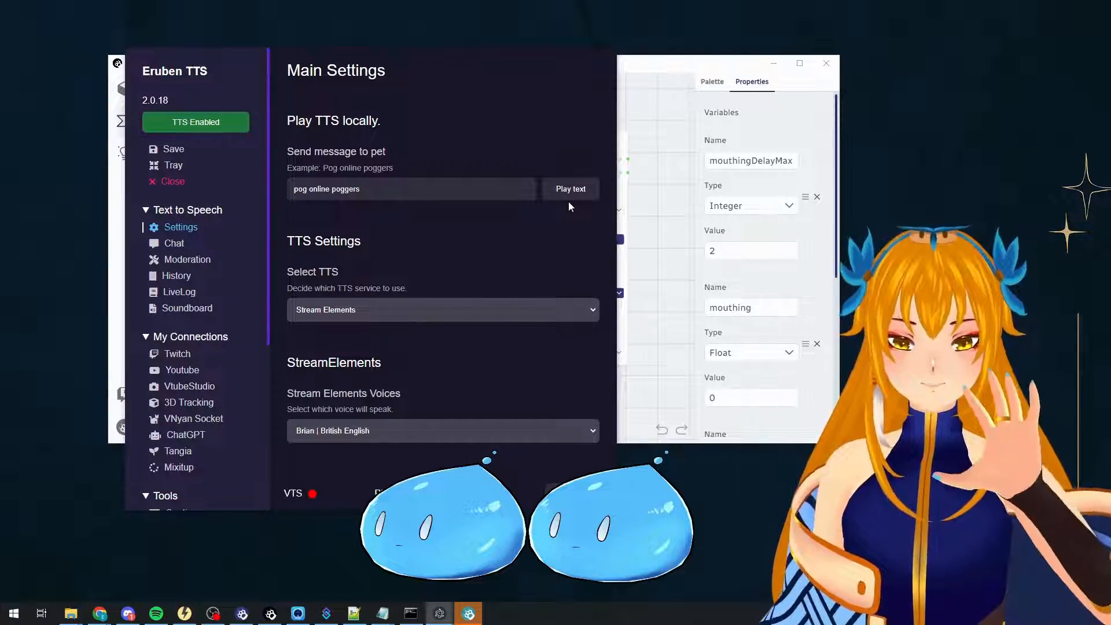
pyautogui.click(575, 203)
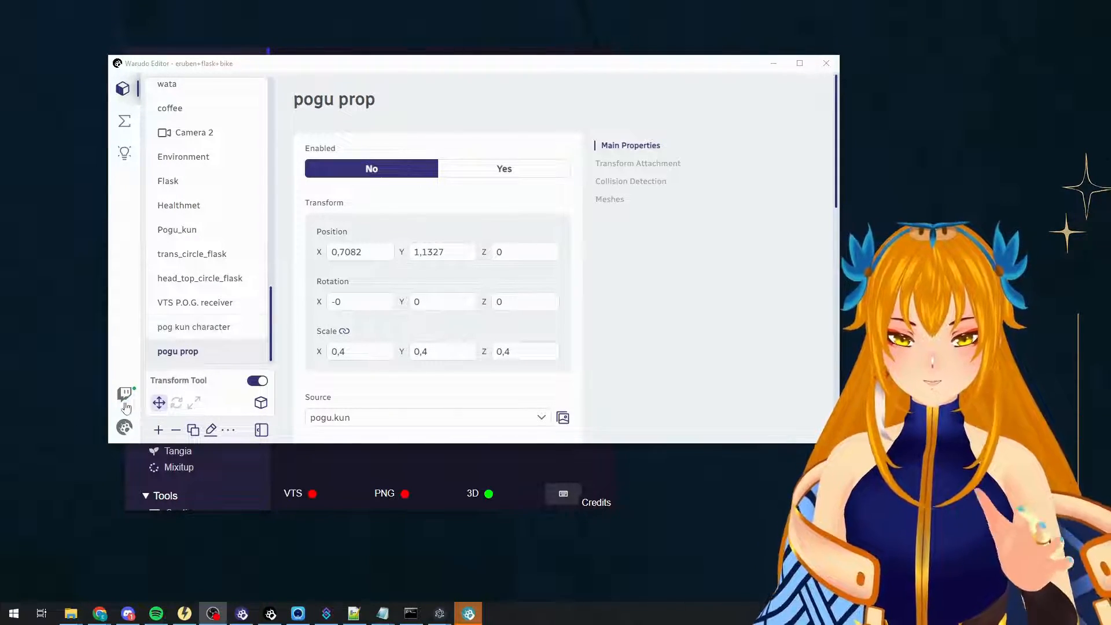
# Add a new Character asset to the scene in Warudo Editor.
pyautogui.click(156, 433)
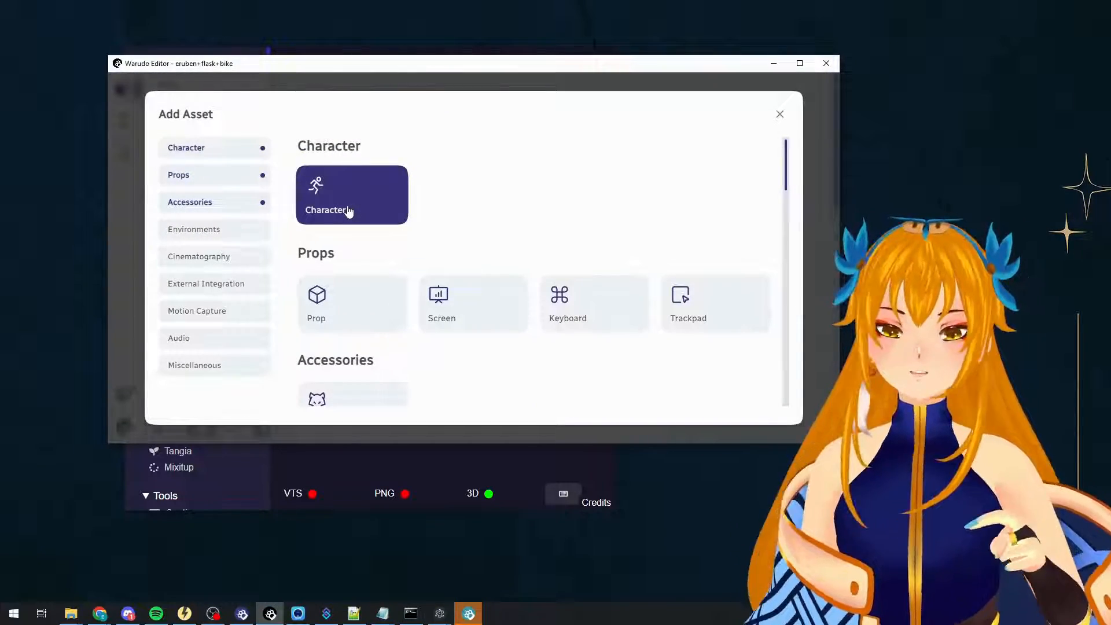
pyautogui.click(348, 211)
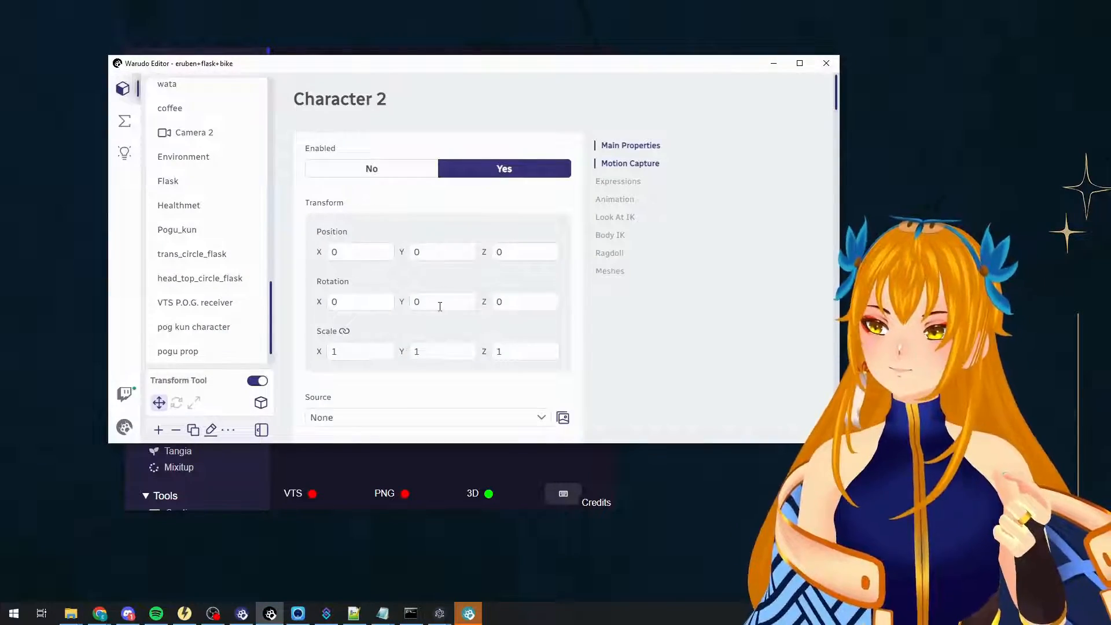
# Set the new character's source to ErubenThilliorVRM.vrm.
pyautogui.scroll(-5, 427, 245)
pyautogui.scroll(2, 392, 266)
pyautogui.click(421, 244)
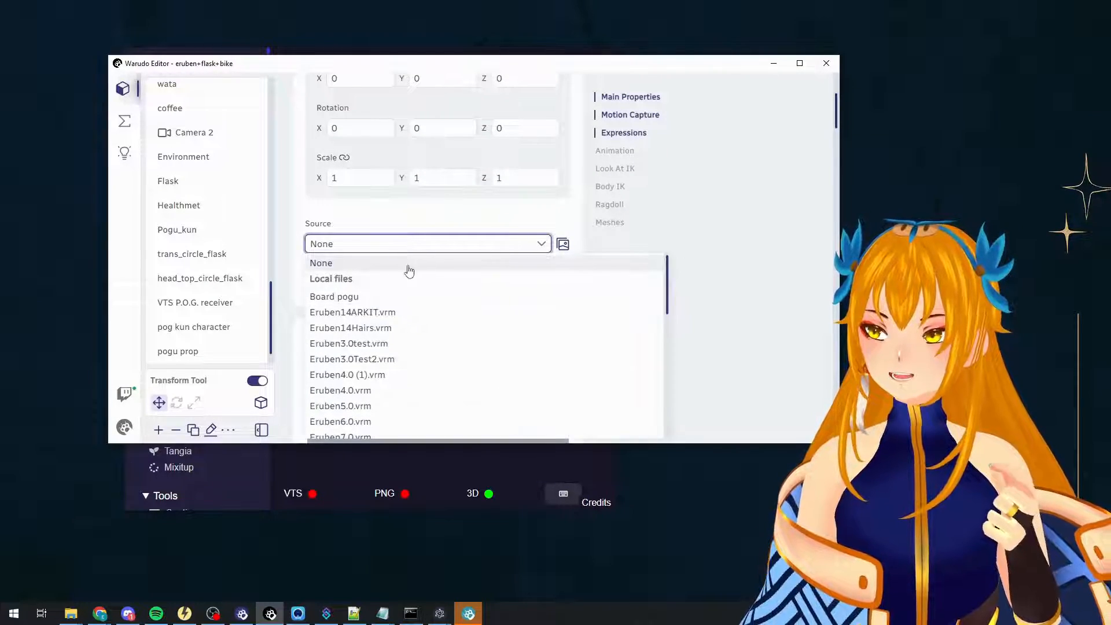
pyautogui.scroll(-2, 400, 346)
pyautogui.scroll(-2, 414, 336)
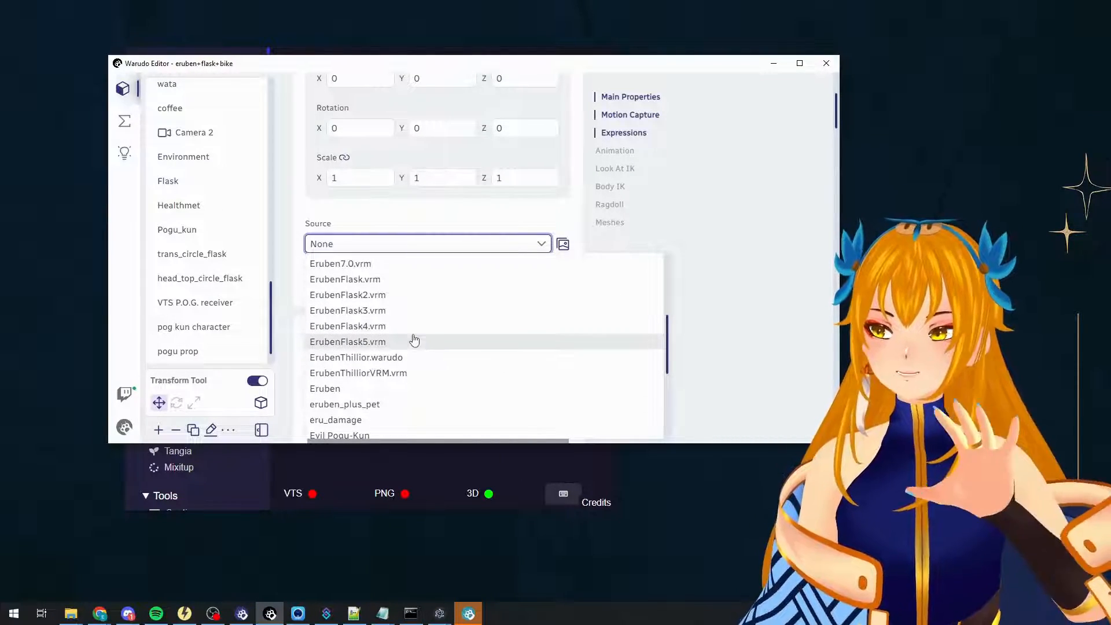
pyautogui.scroll(-2, 414, 344)
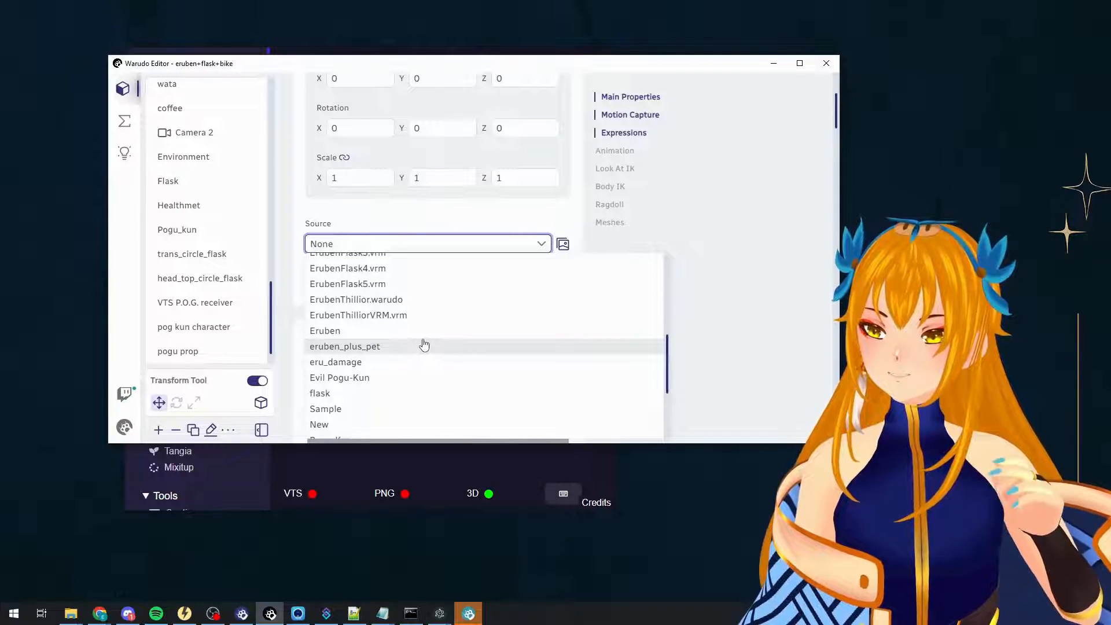
pyautogui.scroll(-2, 423, 344)
pyautogui.scroll(2, 422, 346)
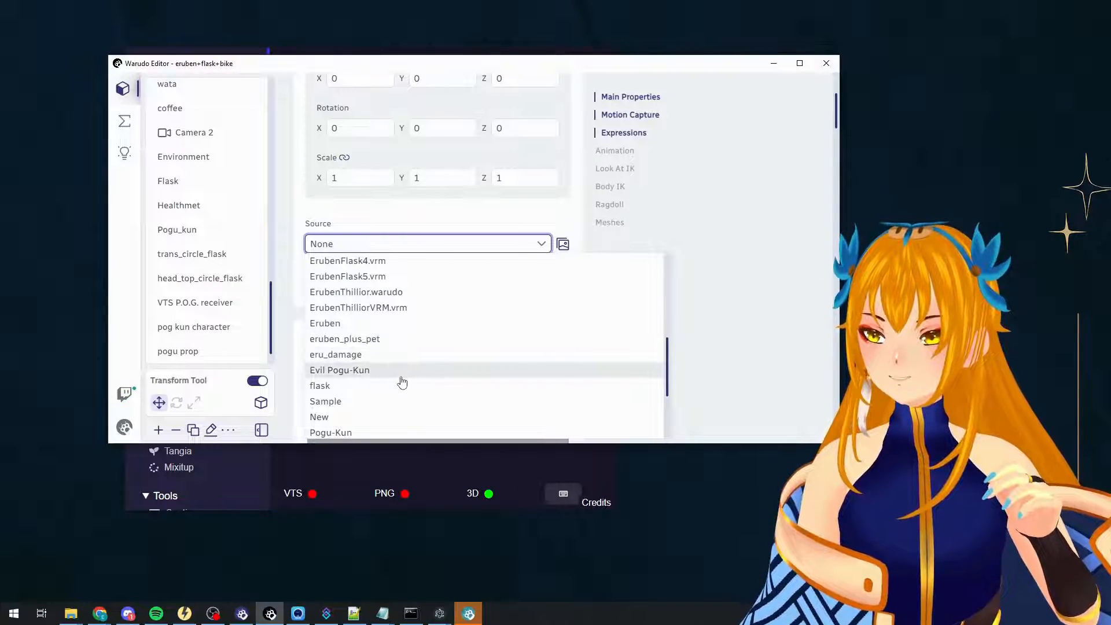
pyautogui.scroll(1, 408, 337)
pyautogui.scroll(2, 405, 353)
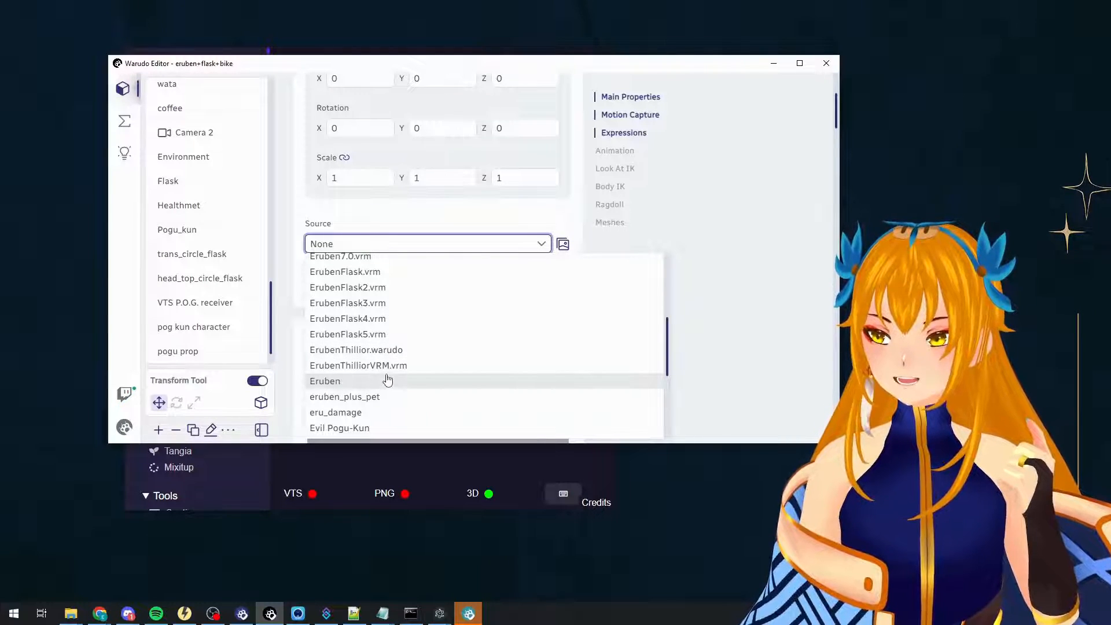
pyautogui.scroll(7, 370, 368)
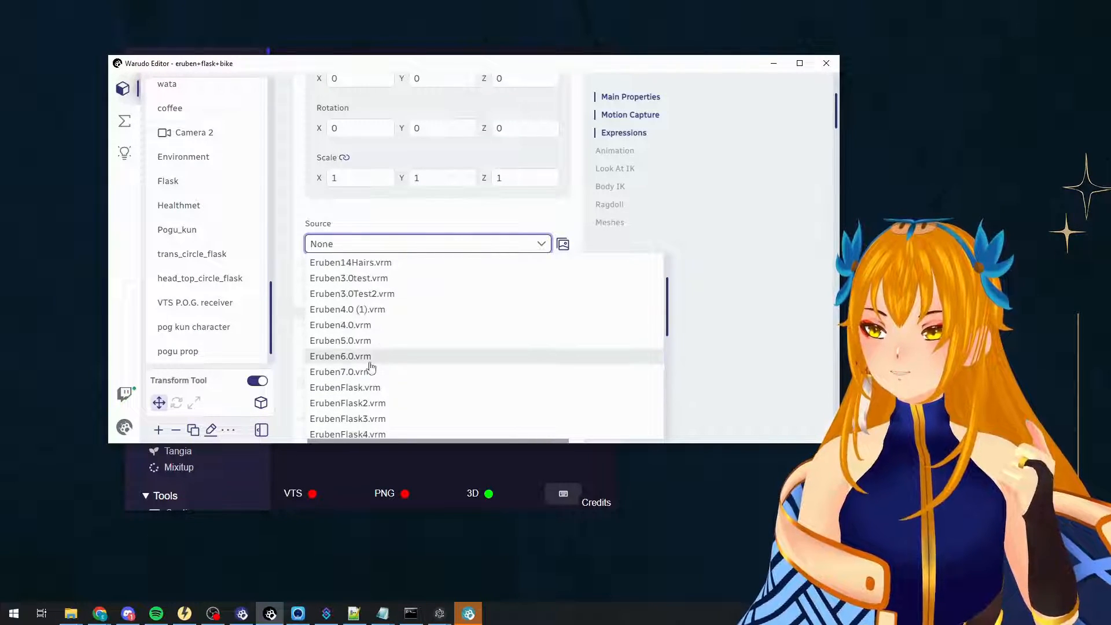
pyautogui.scroll(3, 404, 360)
pyautogui.scroll(-15, 399, 348)
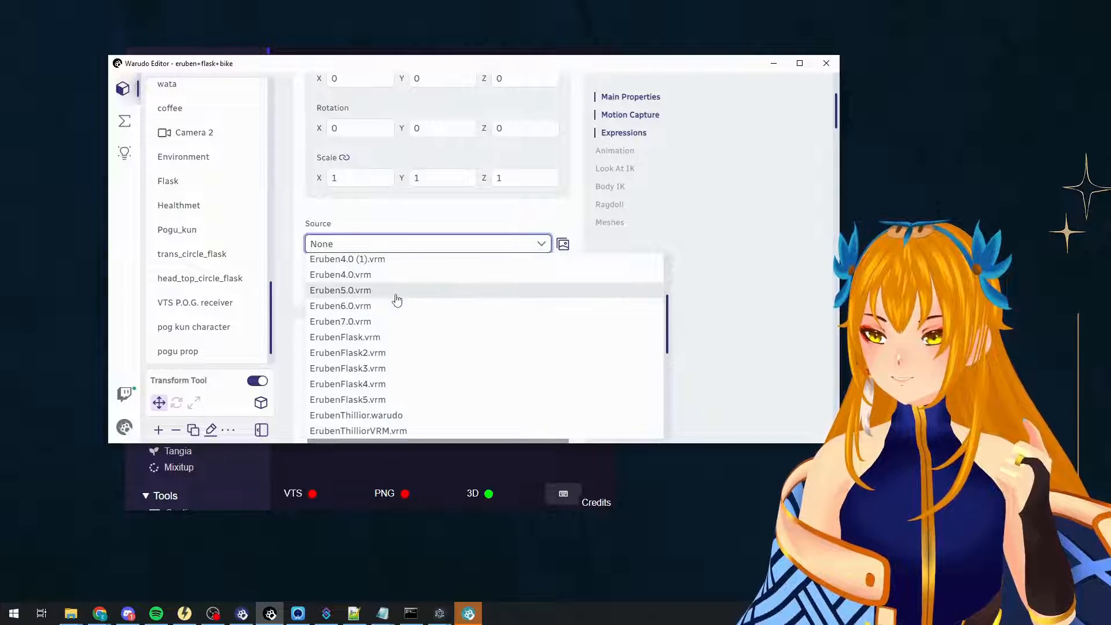
pyautogui.click(434, 315)
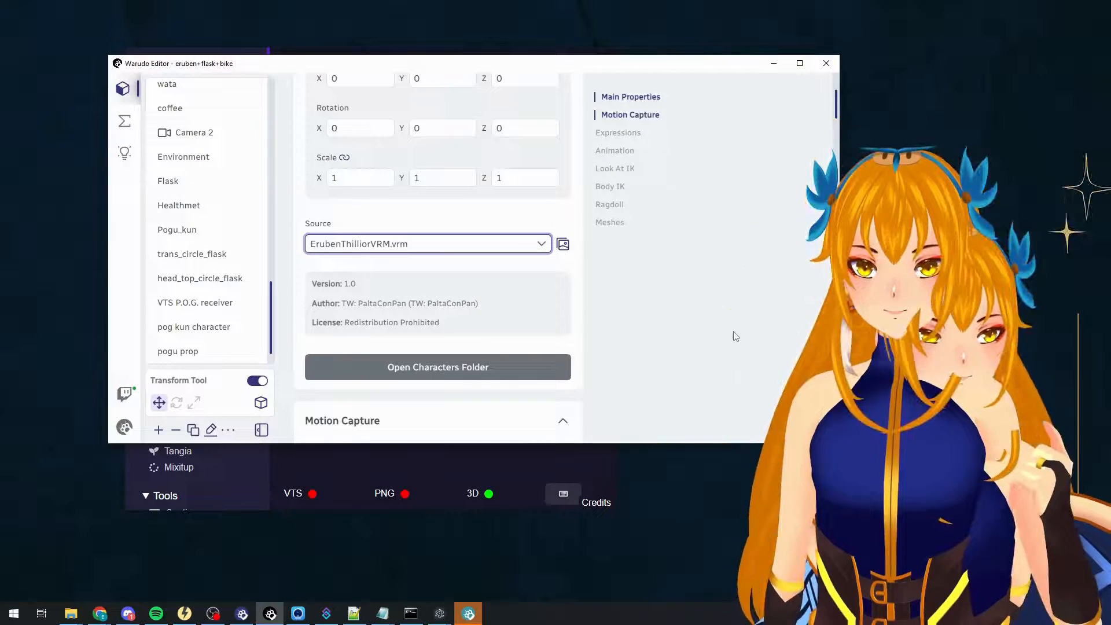
# Disable the new character and enable it again to compare the models in the scene.
pyautogui.scroll(3, 455, 298)
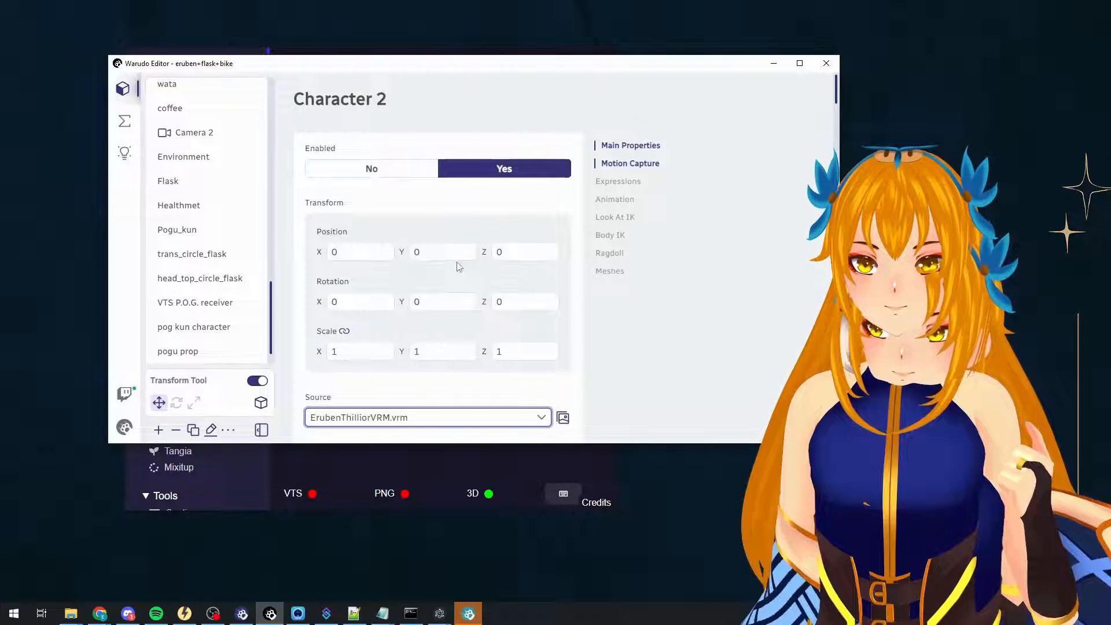
pyautogui.click(391, 174)
pyautogui.scroll(-1, 431, 335)
pyautogui.click(518, 112)
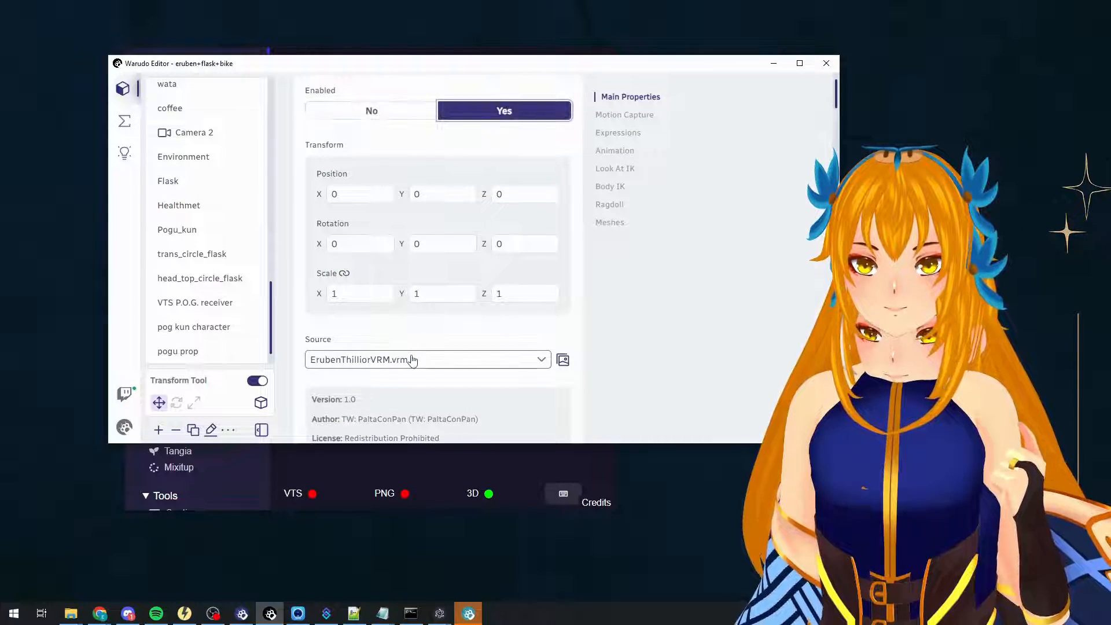
# Change the new character's source to the Eruben model.
pyautogui.click(411, 359)
pyautogui.scroll(-2, 433, 318)
pyautogui.click(384, 301)
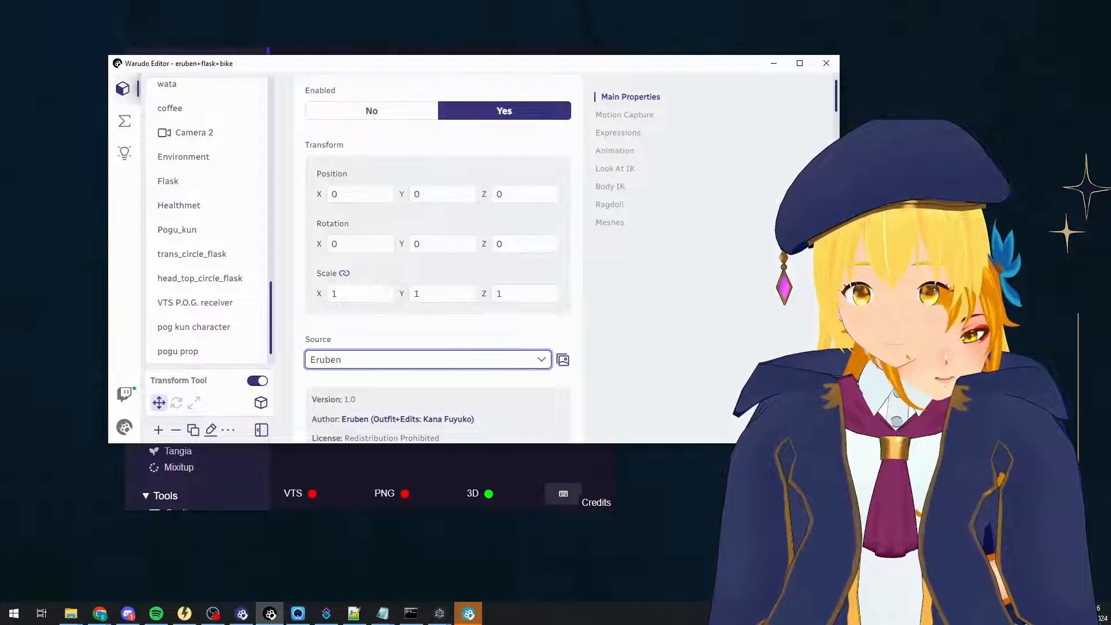
# Rename the Character 2 asset as human_pet_character.
pyautogui.scroll(-3, 902, 405)
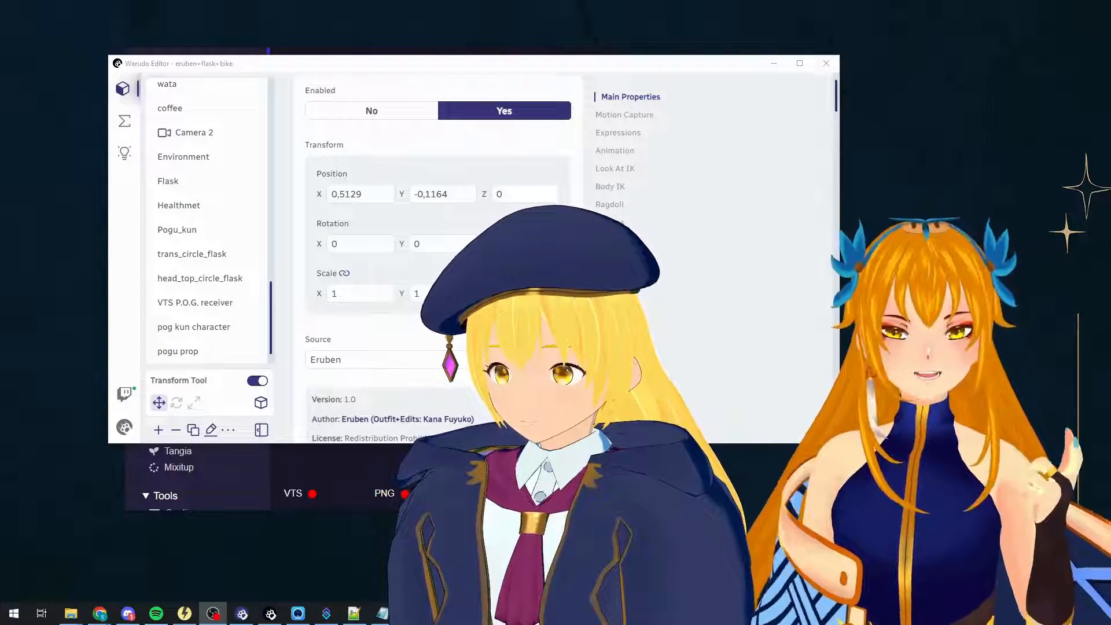
pyautogui.scroll(-1, 206, 304)
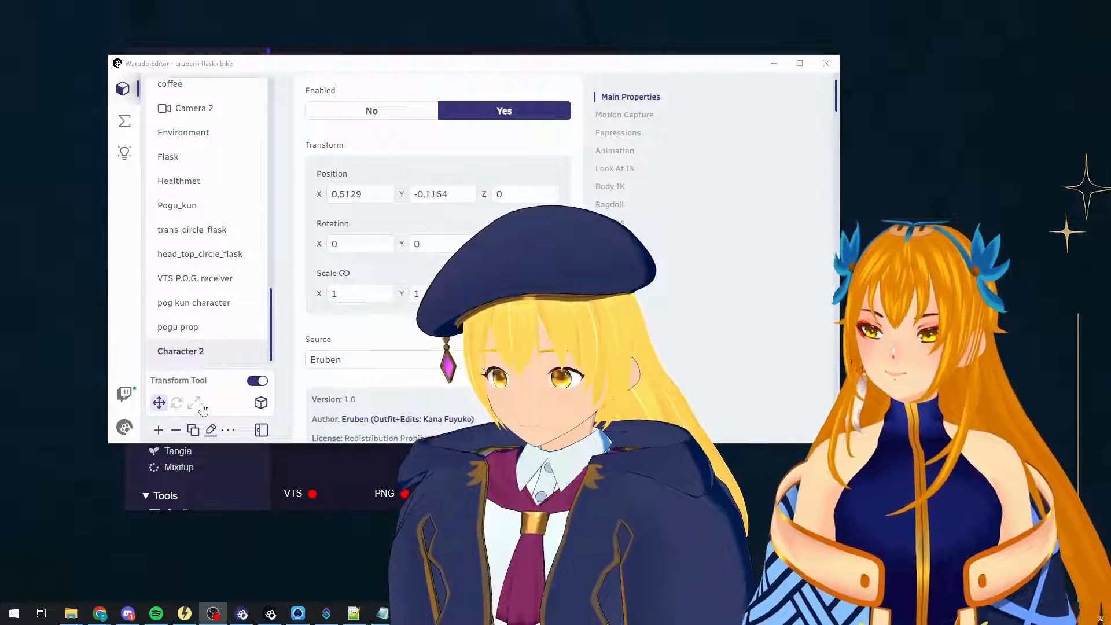
pyautogui.click(211, 429)
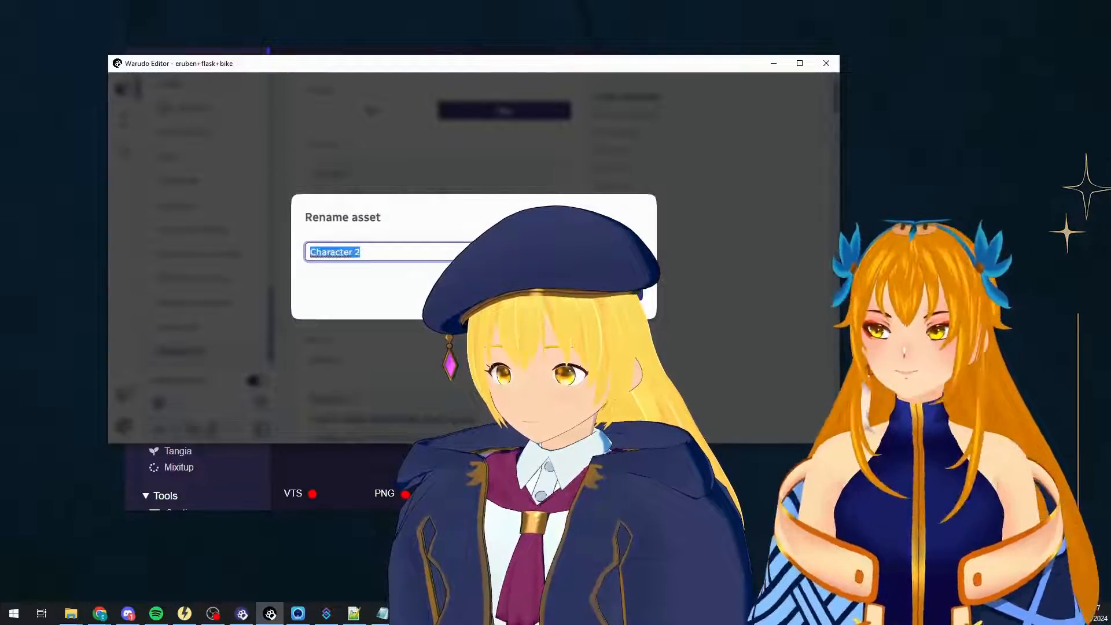
pyautogui.write('human_')
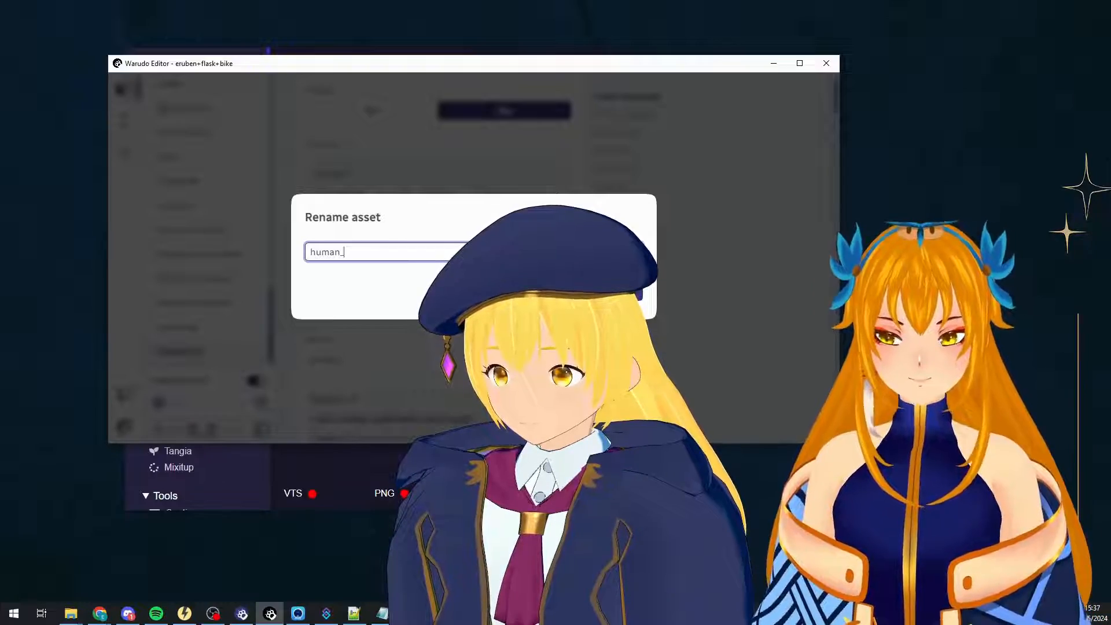
pyautogui.write('pet_characte')
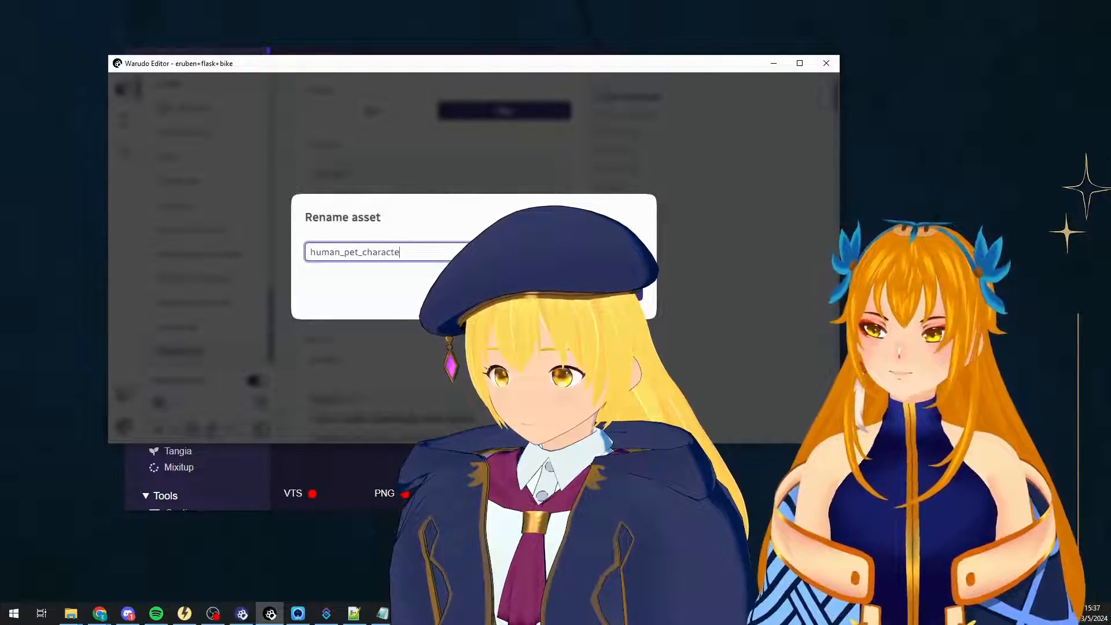
pyautogui.write('r')
pyautogui.press('Return')
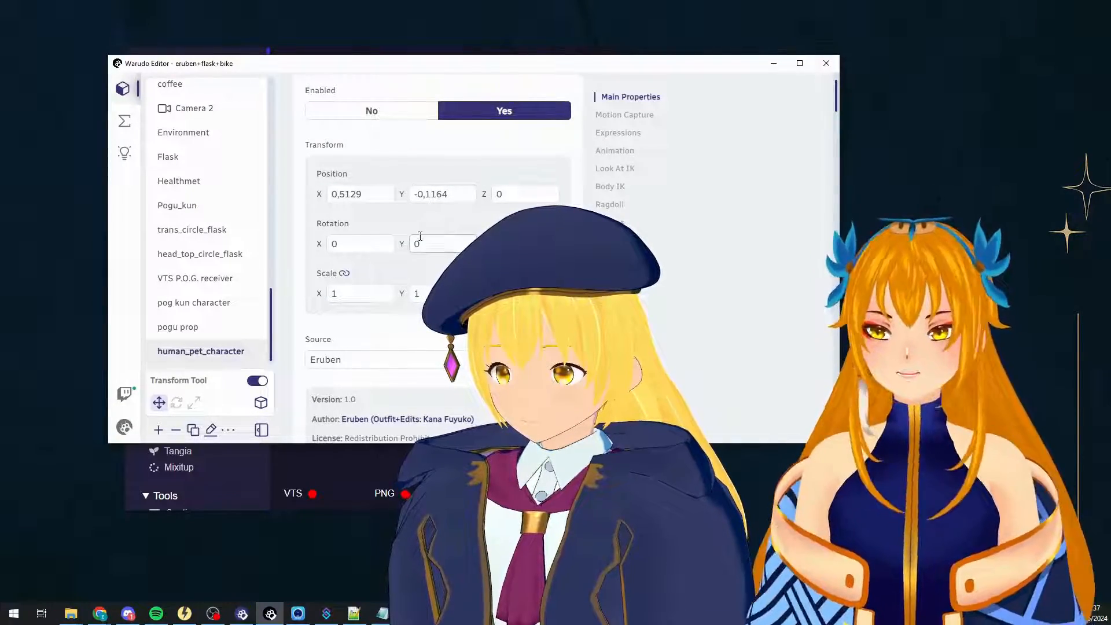
# Import the VTS P.O.G. AIUEO character.json blueprint from the blueprints folder.
pyautogui.click(124, 120)
pyautogui.scroll(-5, 167, 286)
pyautogui.scroll(-10, 167, 286)
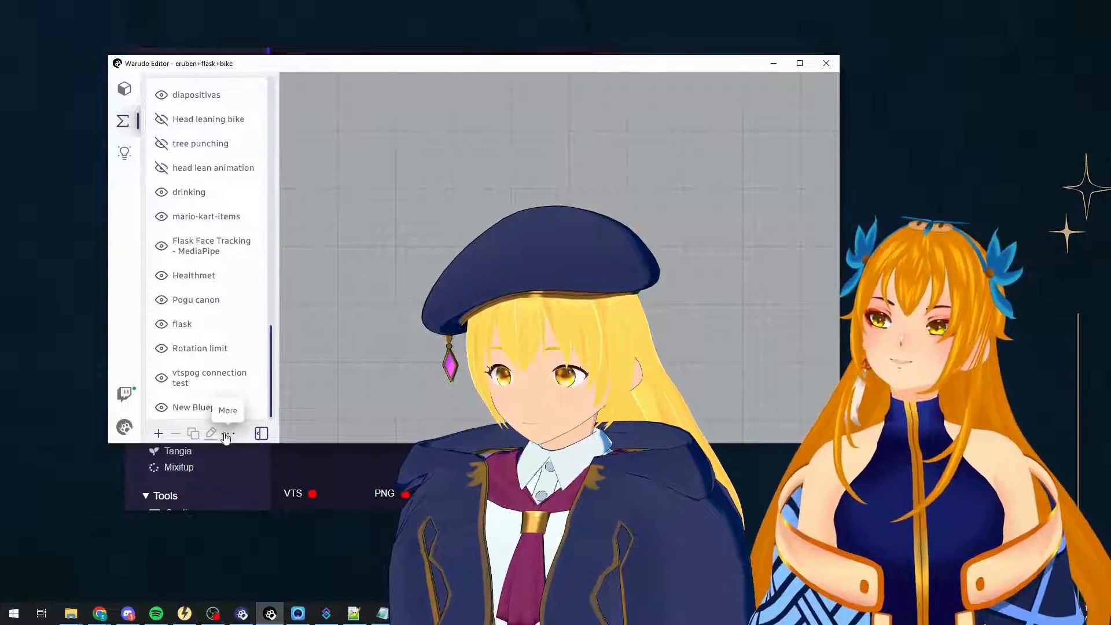
pyautogui.click(227, 433)
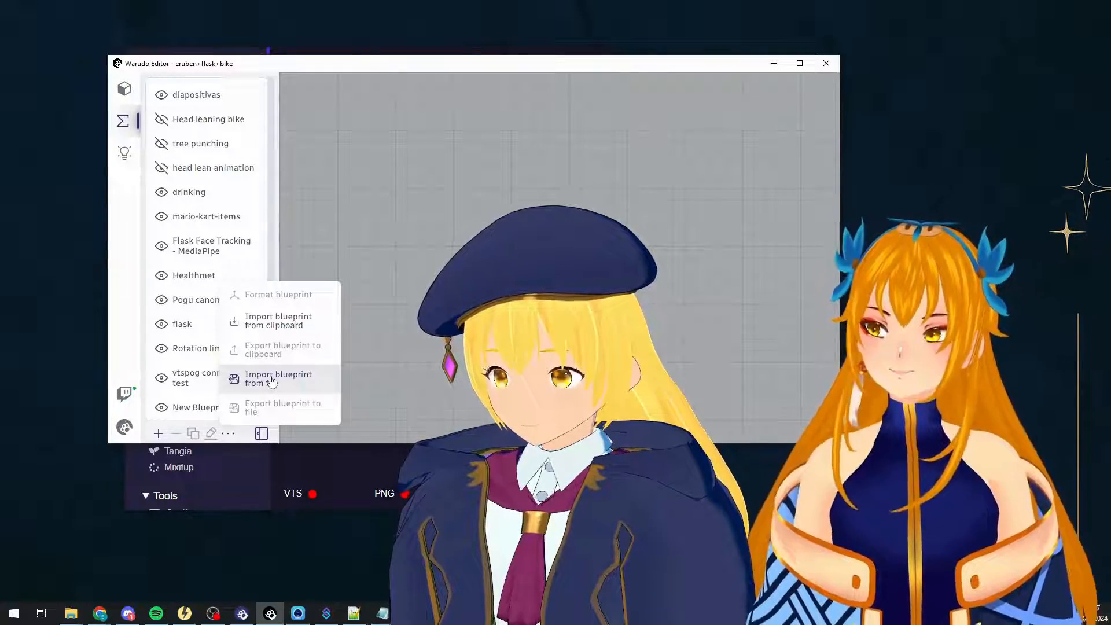
pyautogui.click(271, 380)
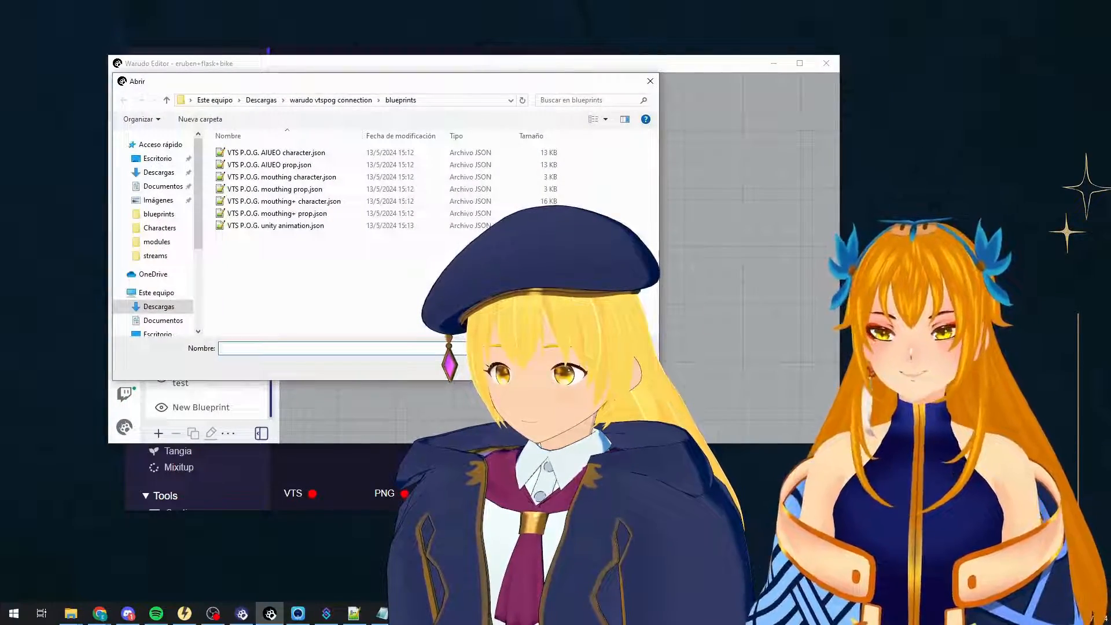
pyautogui.doubleClick(303, 153)
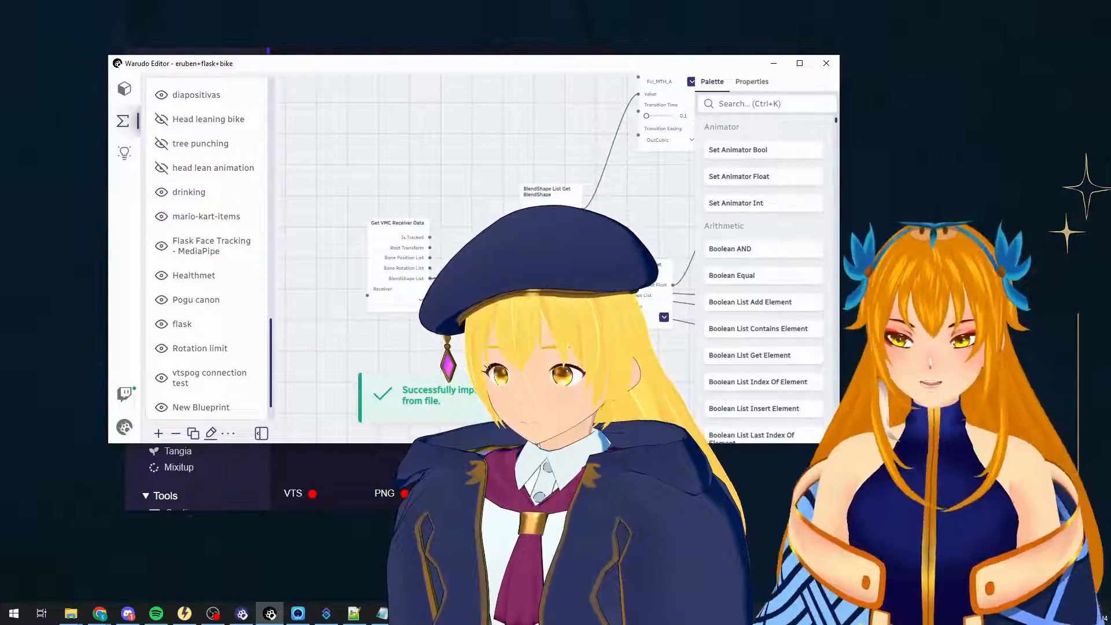
# Examine the imported AIUEO blueprint, following the VMC receiver's blendshape list through to the character's mouth blendshape nodes.
pyautogui.scroll(-4, 379, 289)
pyautogui.scroll(-3, 324, 300)
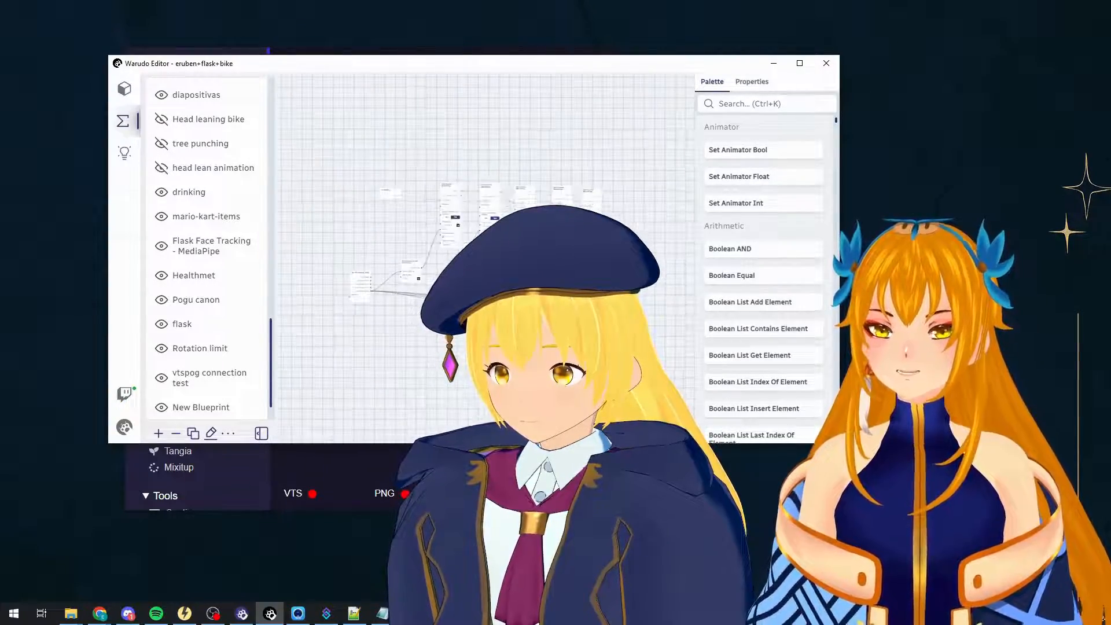
pyautogui.scroll(4, 449, 245)
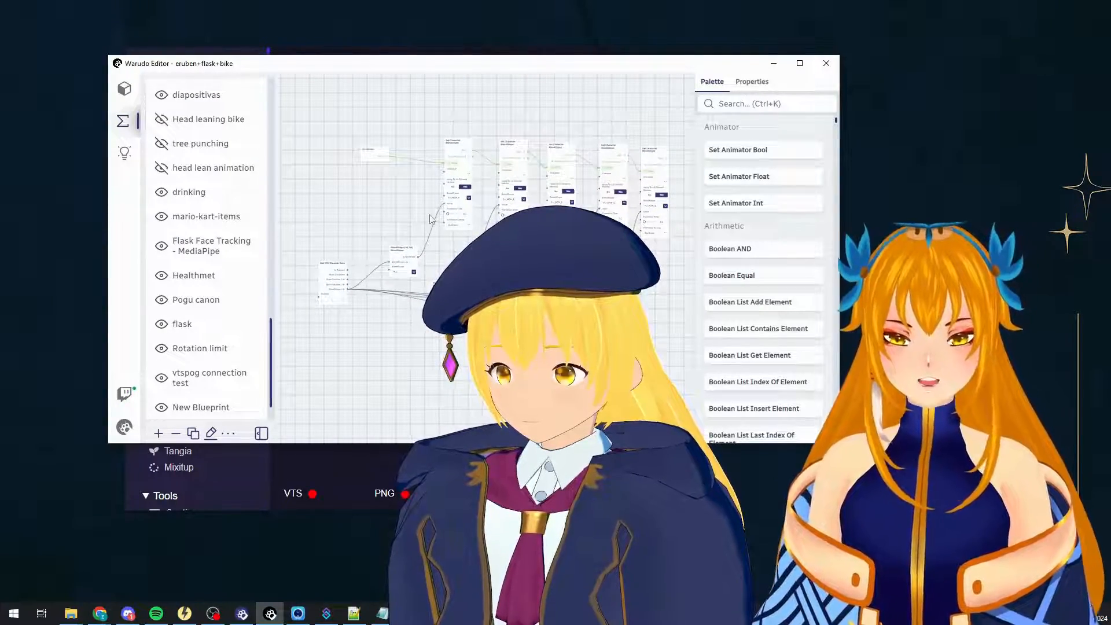
pyautogui.scroll(4, 439, 254)
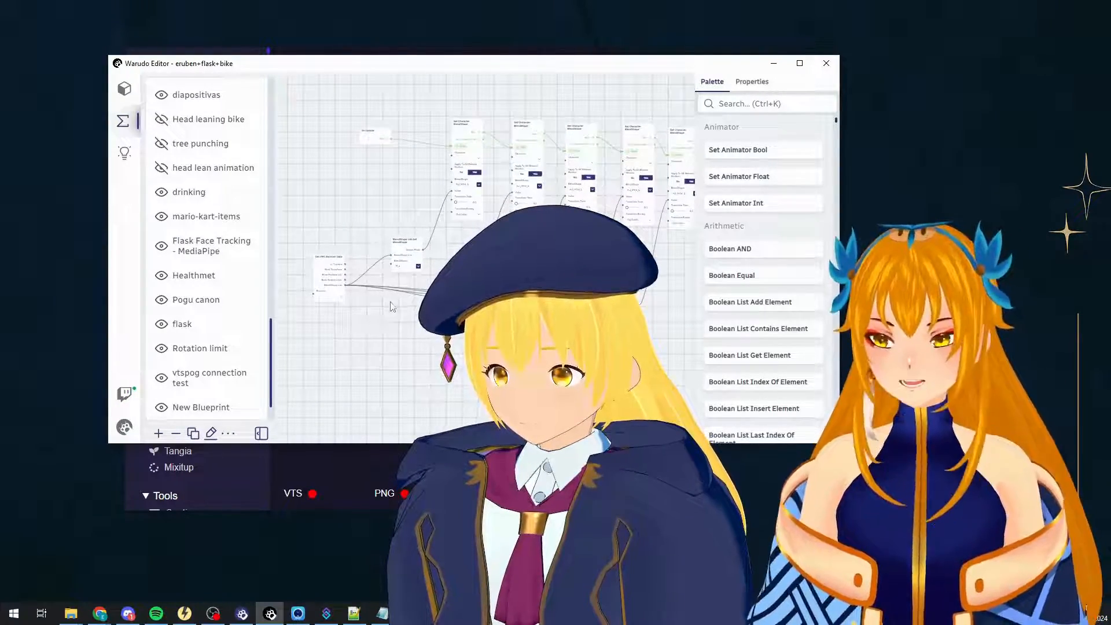
pyautogui.moveTo(439, 255)
pyautogui.mouseDown()
pyautogui.moveTo(431, 268)
pyautogui.moveTo(434, 257)
pyautogui.mouseUp()
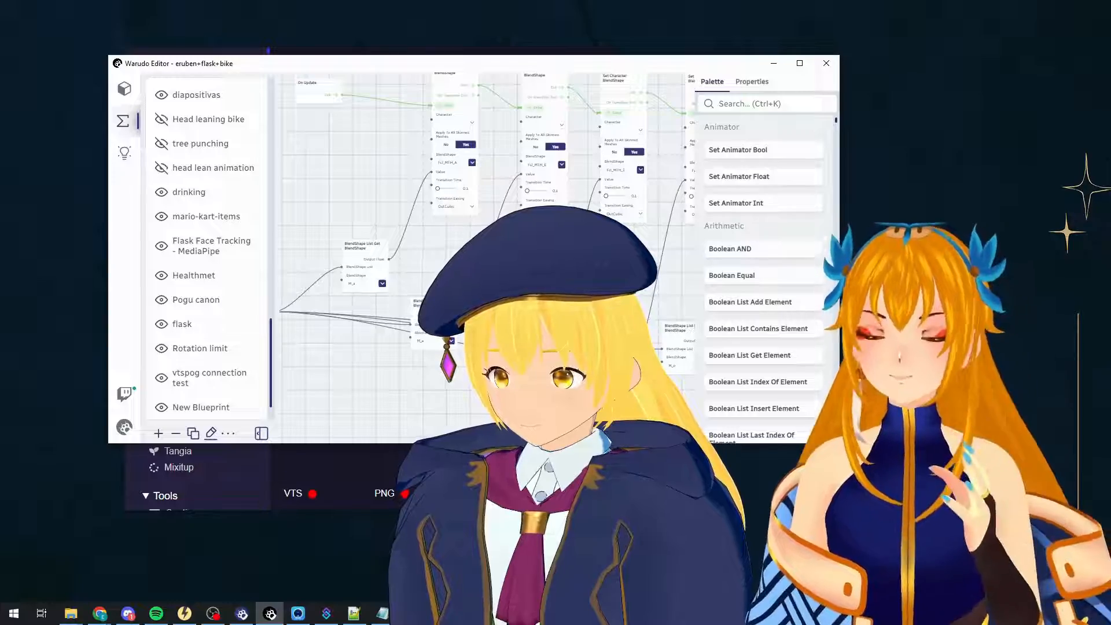
pyautogui.scroll(1, 486, 250)
pyautogui.moveTo(486, 250); pyautogui.dragTo(526, 229)
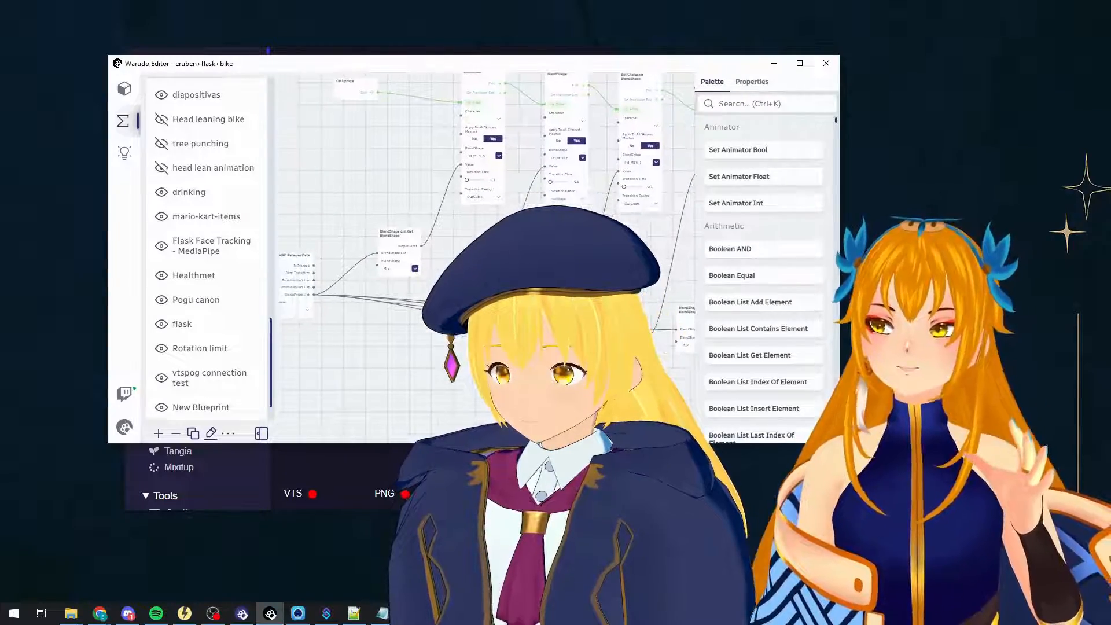
pyautogui.scroll(2, 382, 299)
pyautogui.scroll(2, 382, 299)
pyautogui.moveTo(440, 260); pyautogui.dragTo(382, 338)
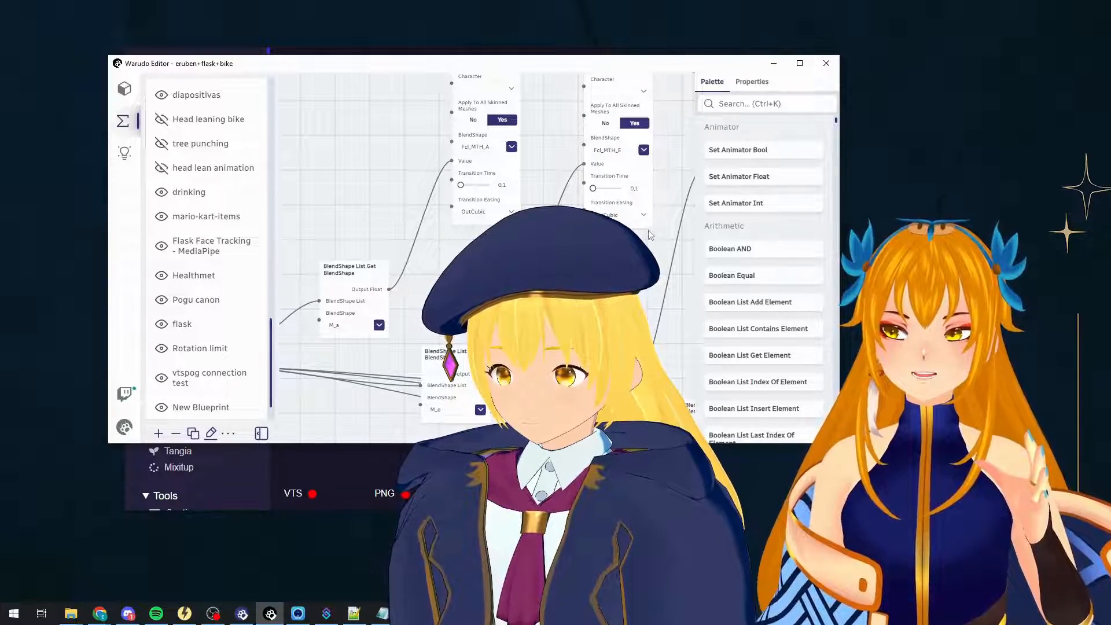
# Switch to Eruben TTS, review the pet blend settings under 3D Tracking, and return to the Warudo editor, repositioning its window.
pyautogui.hotkey('alt', 'Tab')
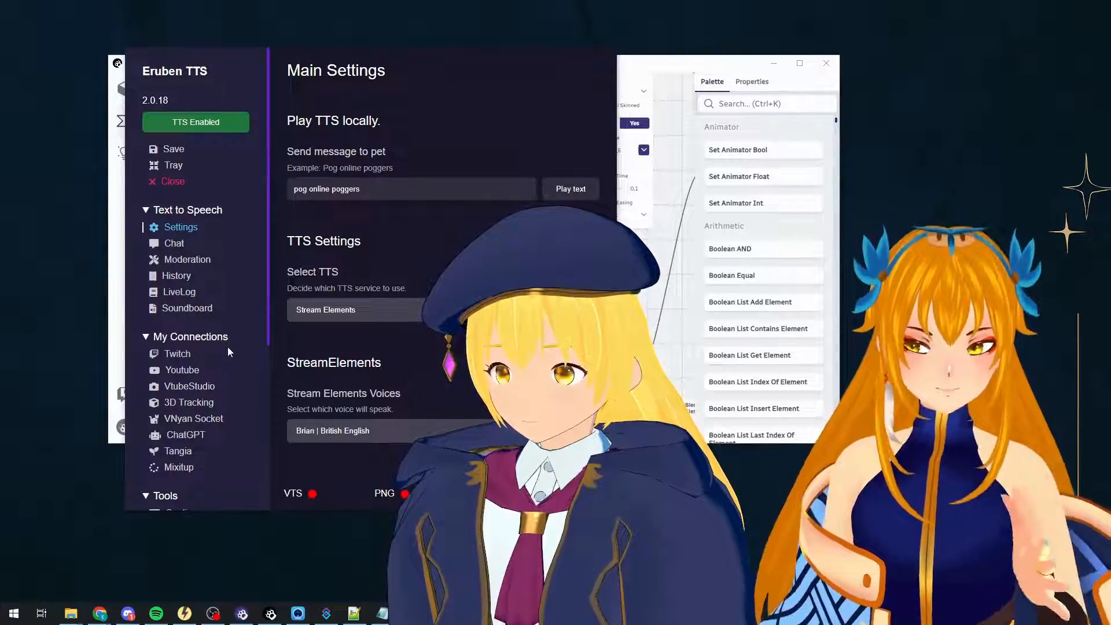
pyautogui.click(189, 402)
pyautogui.scroll(-4, 388, 222)
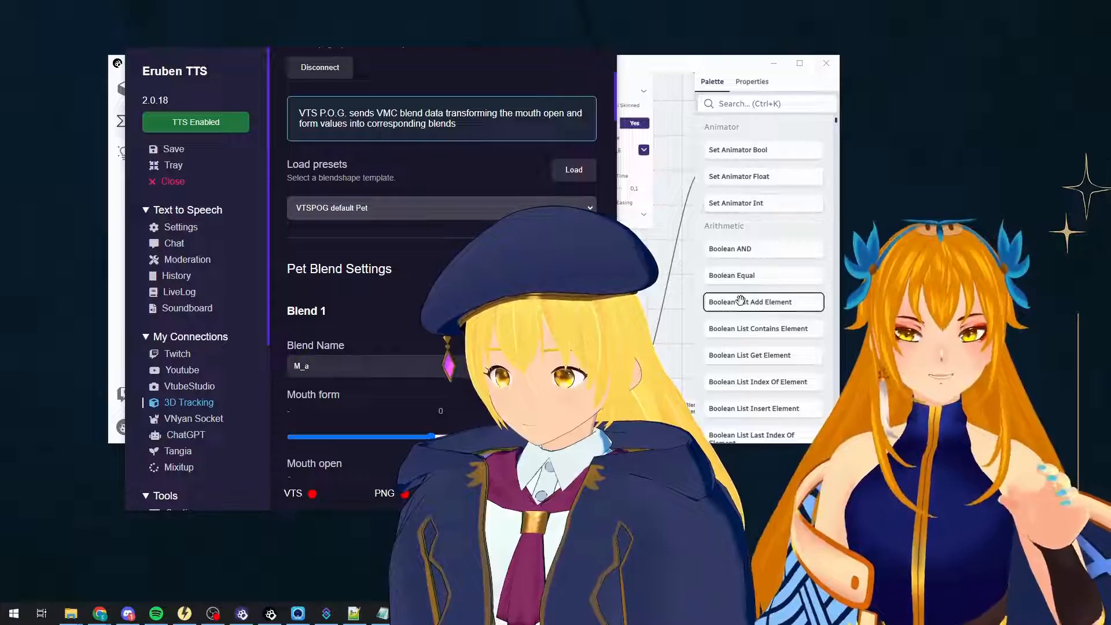
pyautogui.moveTo(713, 64); pyautogui.dragTo(633, 75)
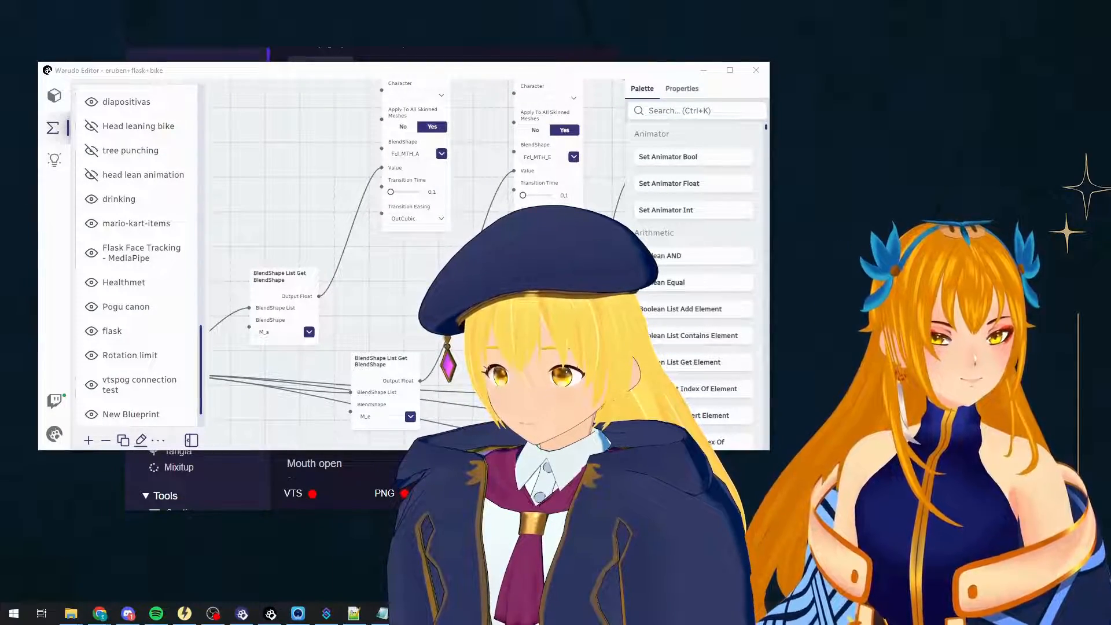
# Scale the pet character asset uniformly to 0,6 and raise its Y position to about 0,57.
pyautogui.click(741, 149)
pyautogui.click(55, 98)
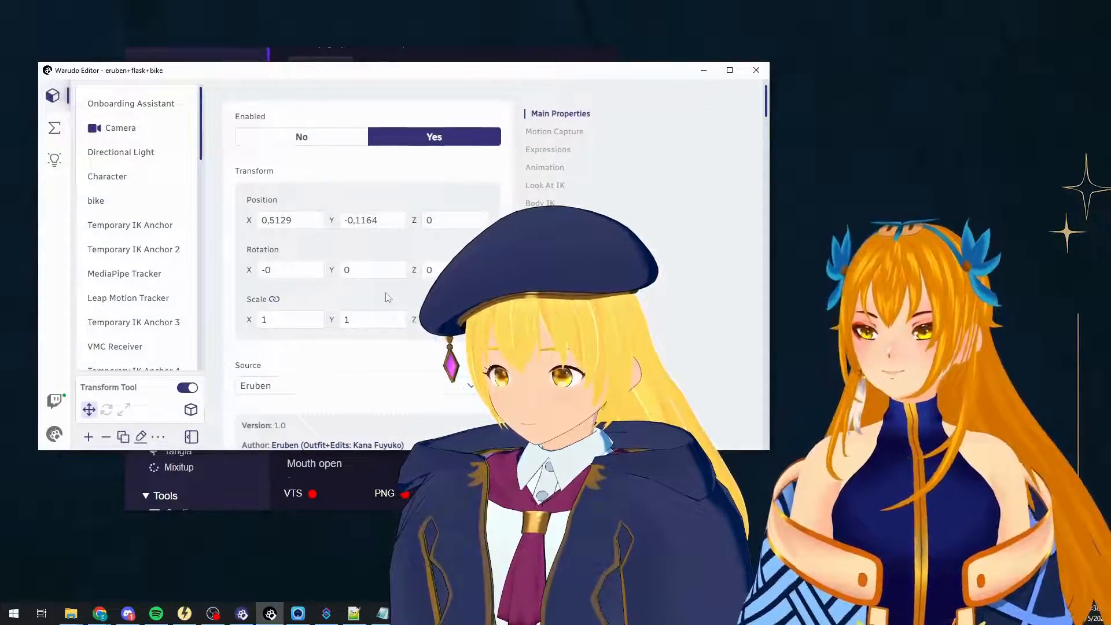
pyautogui.moveTo(307, 320); pyautogui.dragTo(213, 274)
pyautogui.write('0,6')
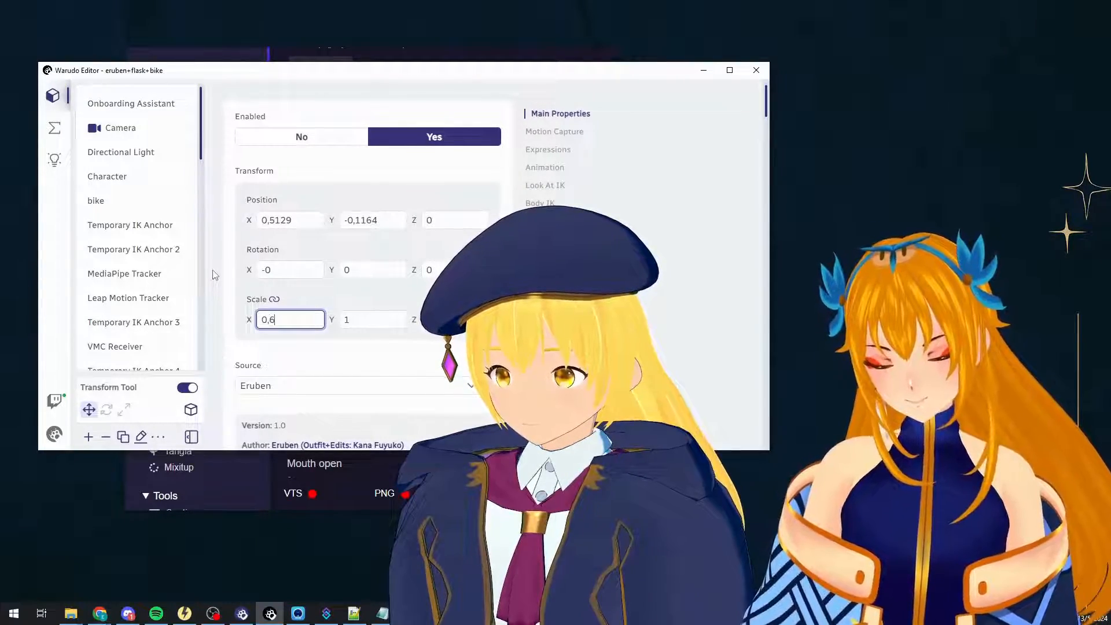
pyautogui.press('Tab')
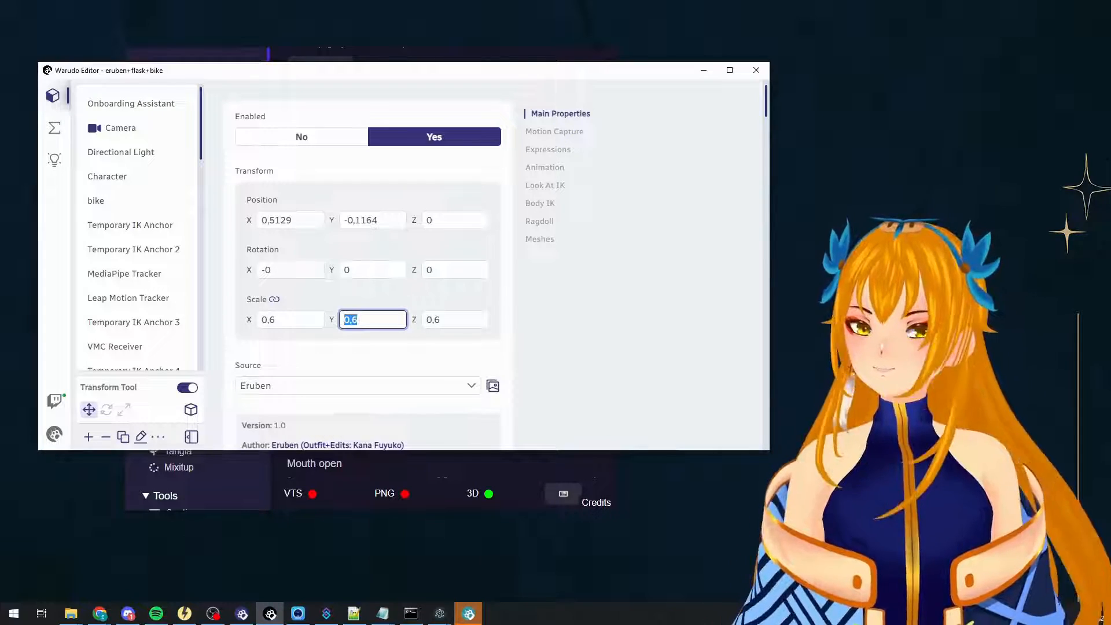
pyautogui.hotkey('alt', 'Tab')
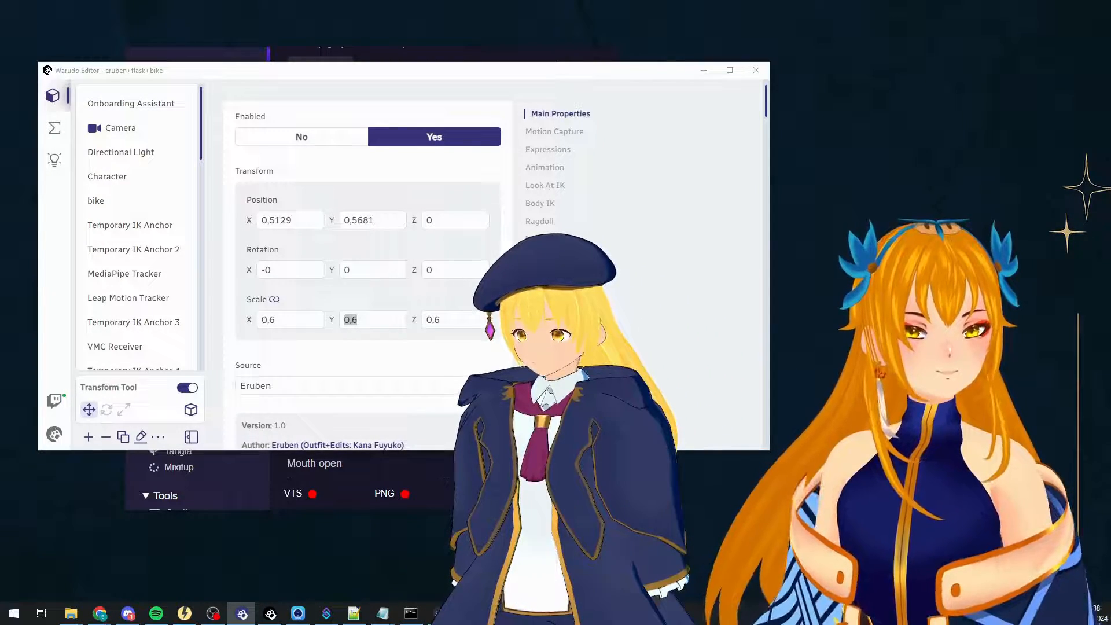
pyautogui.hotkey('alt', 'Tab')
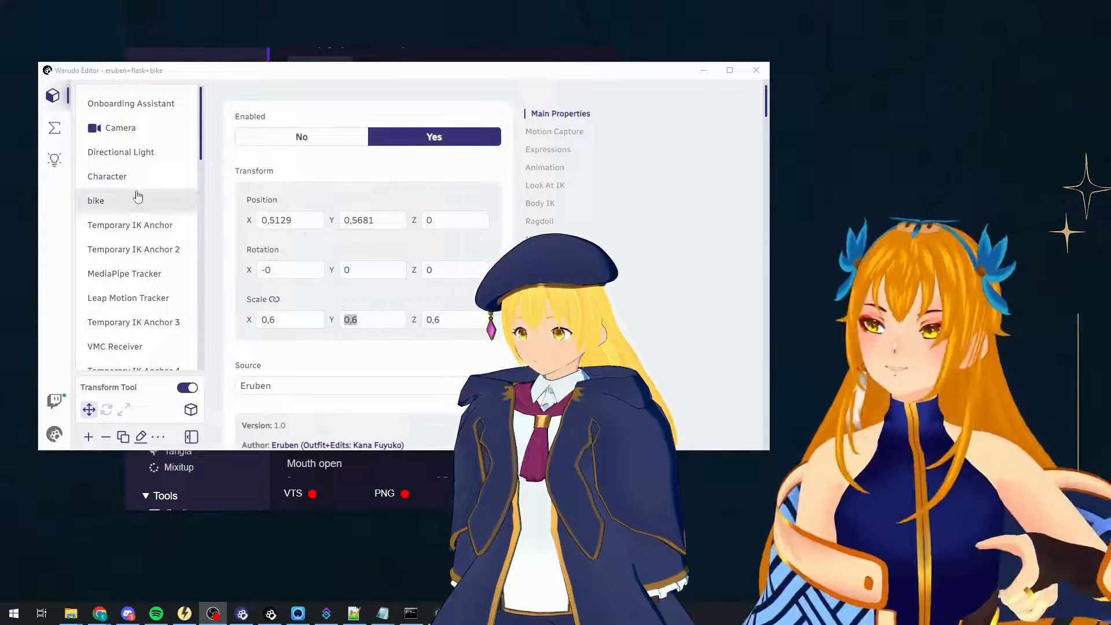
# In the blueprint, assign human_pet_character as the character of the Fcl_MTH_A Set Character BlendShape node.
pyautogui.click(55, 128)
pyautogui.scroll(-1, 419, 280)
pyautogui.scroll(1, 421, 275)
pyautogui.moveTo(450, 247); pyautogui.dragTo(465, 324)
pyautogui.scroll(1, 466, 322)
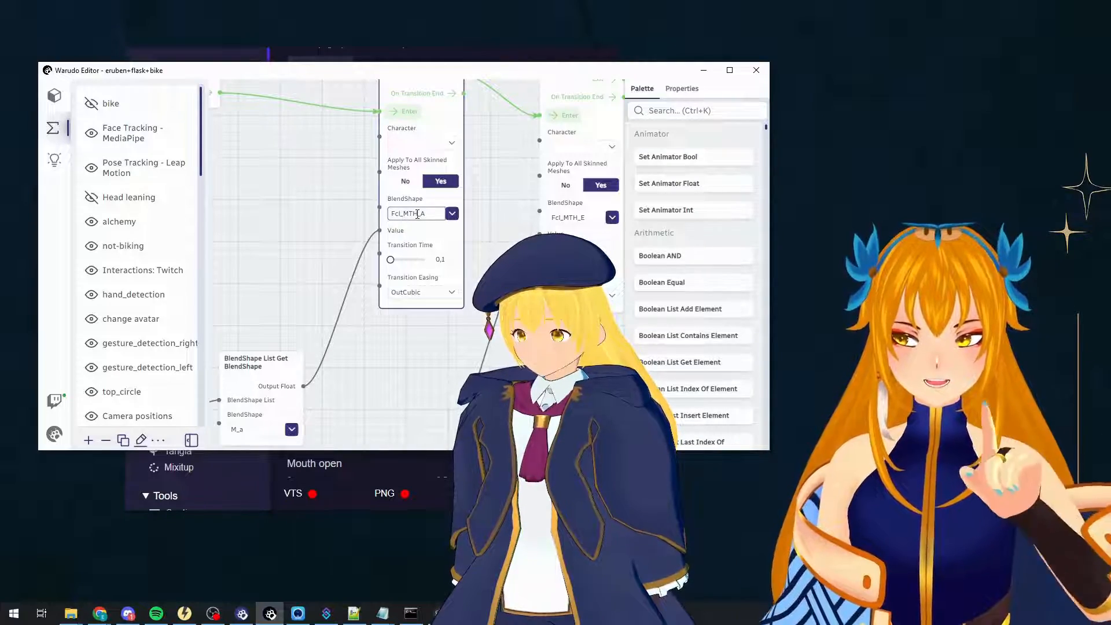
pyautogui.moveTo(504, 178); pyautogui.dragTo(542, 209)
pyautogui.click(462, 173)
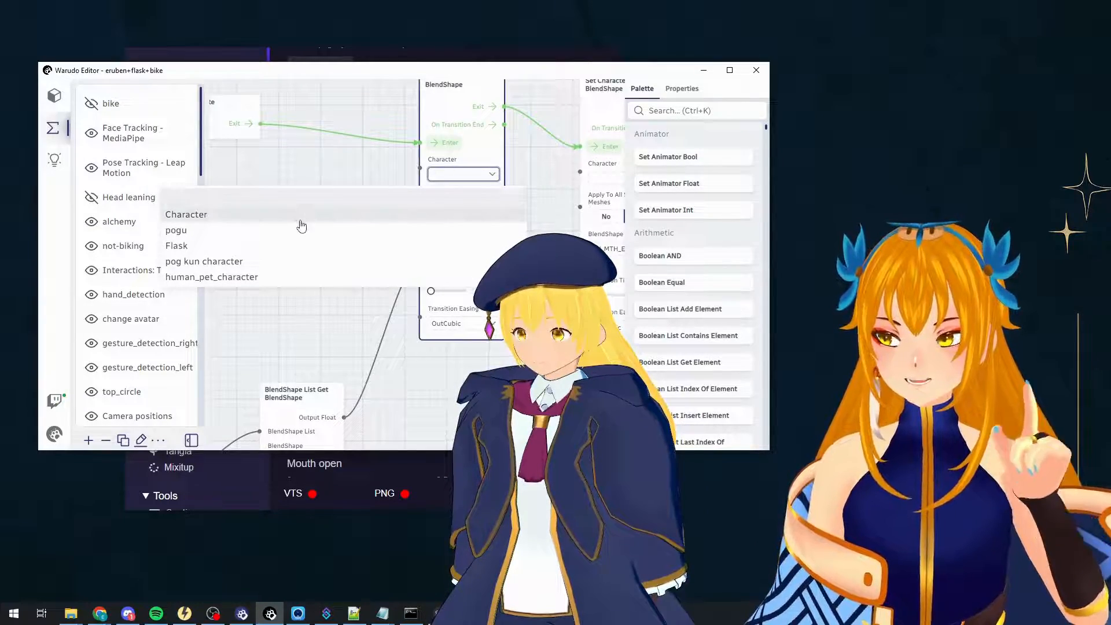
pyautogui.click(276, 279)
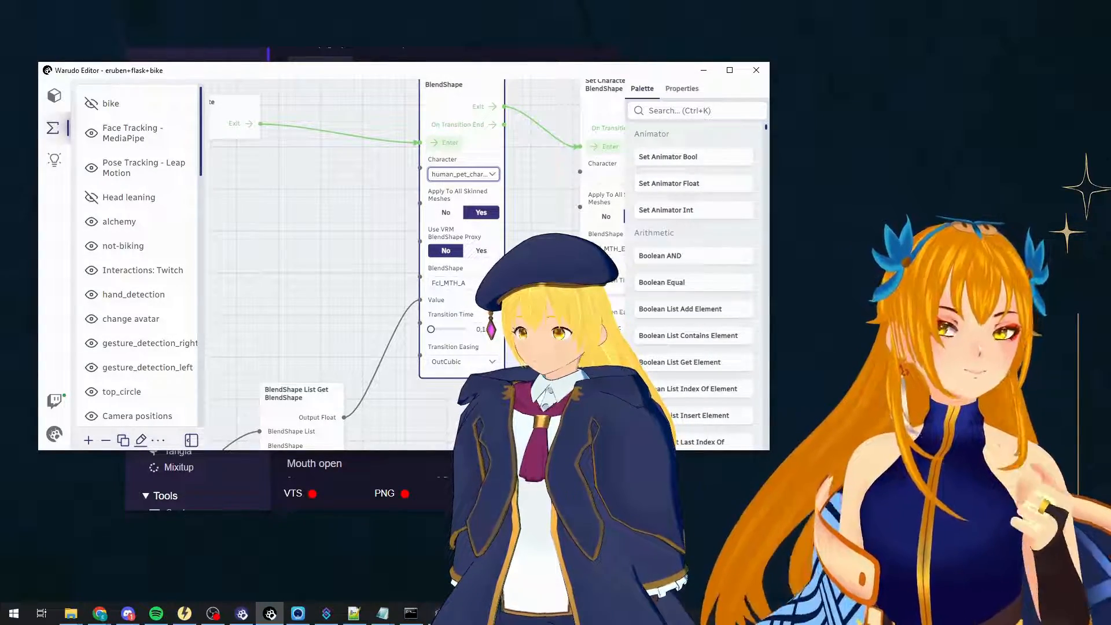
# Assign human_pet_character to the Fcl_MTH_E and Fcl_MTH_I Set Character BlendShape nodes.
pyautogui.moveTo(518, 237); pyautogui.dragTo(416, 302)
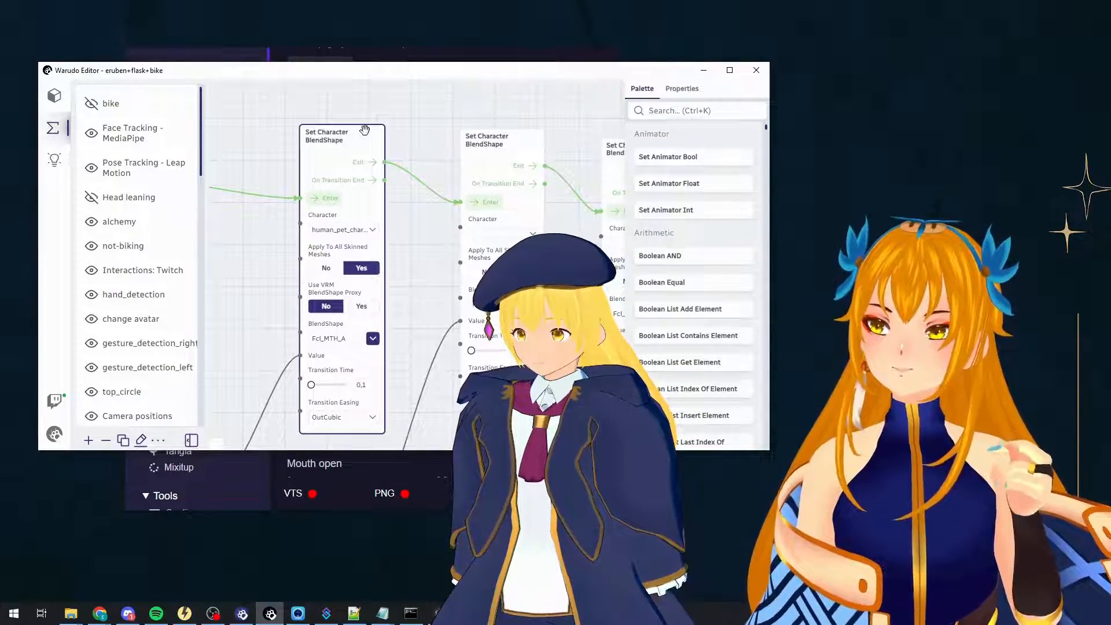
pyautogui.moveTo(423, 148); pyautogui.dragTo(360, 139)
pyautogui.click(471, 224)
pyautogui.click(415, 325)
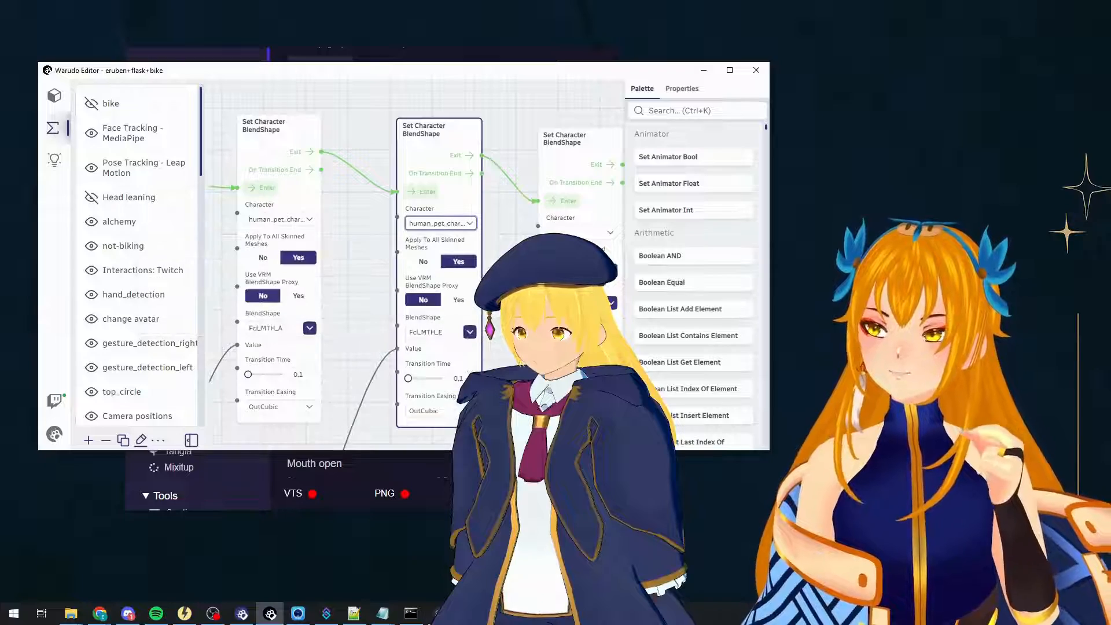
pyautogui.moveTo(509, 217); pyautogui.dragTo(439, 216)
pyautogui.click(538, 232)
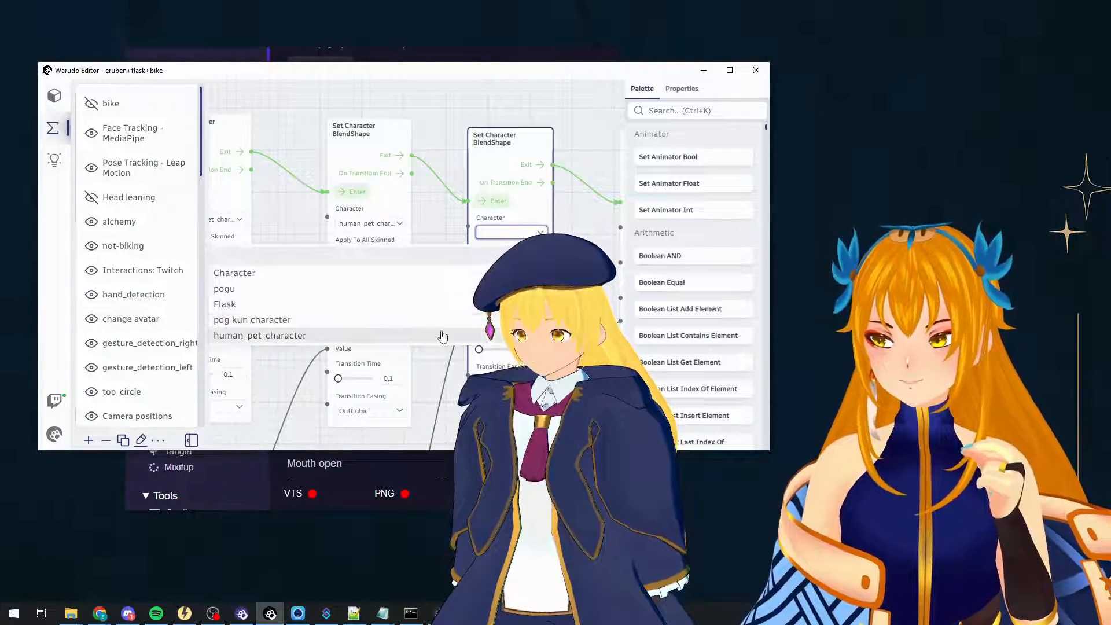
pyautogui.click(441, 332)
# Assign human_pet_character to the fourth and fifth Set Character BlendShape nodes, starting with Fcl_MTH_U.
pyautogui.moveTo(581, 243); pyautogui.dragTo(441, 231)
pyautogui.click(551, 220)
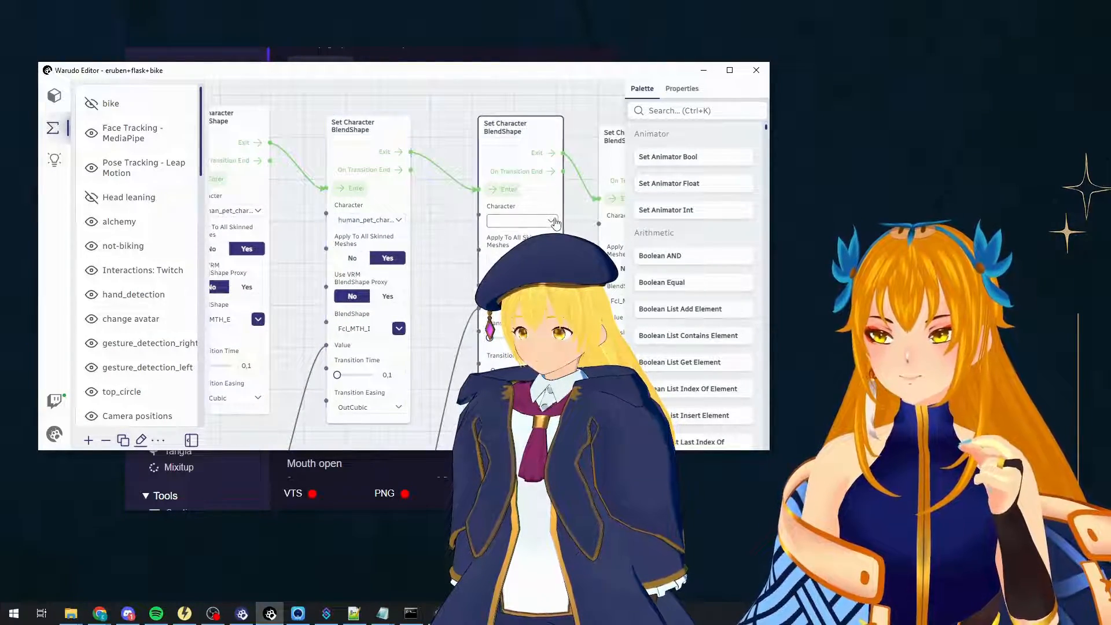
pyautogui.click(459, 329)
pyautogui.moveTo(446, 307); pyautogui.dragTo(330, 307)
pyautogui.click(545, 227)
pyautogui.click(457, 332)
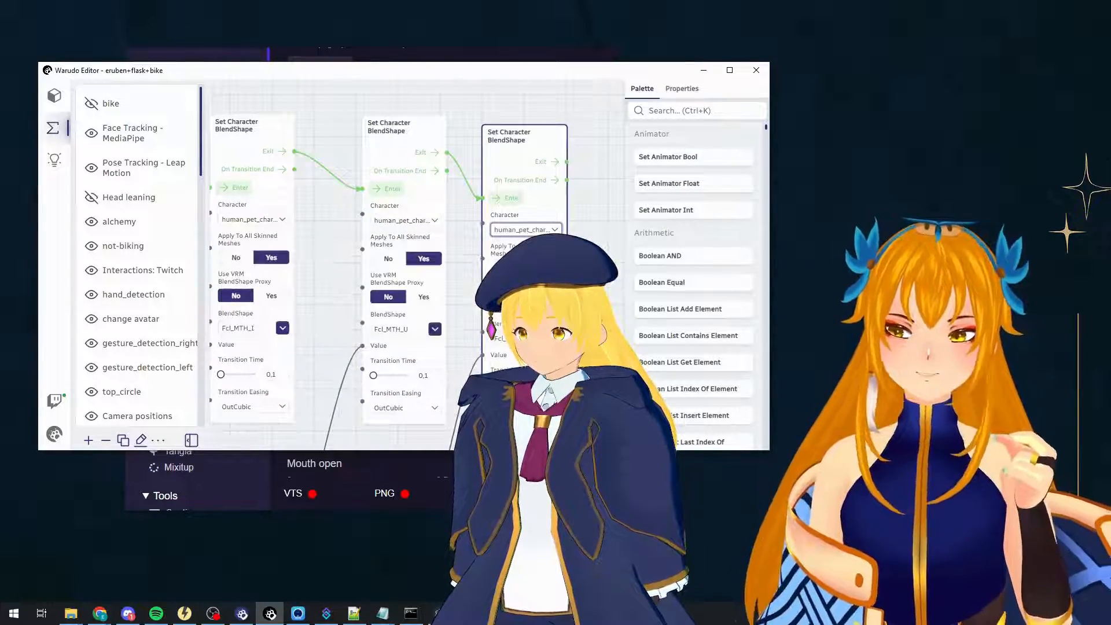
# Examine the mouth blendshapes set in the Set Character BlendShape nodes and the blendshape list available to the Fcl_MTH_A node.
pyautogui.scroll(-2, 597, 284)
pyautogui.moveTo(477, 404); pyautogui.dragTo(578, 315)
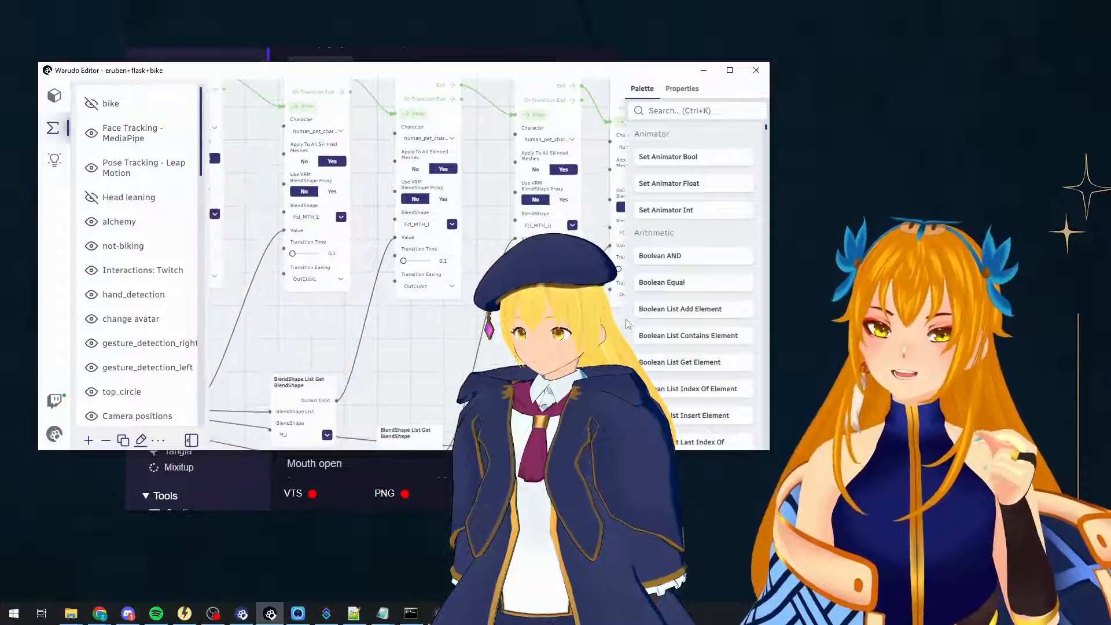
pyautogui.scroll(-3, 578, 315)
pyautogui.scroll(3, 432, 324)
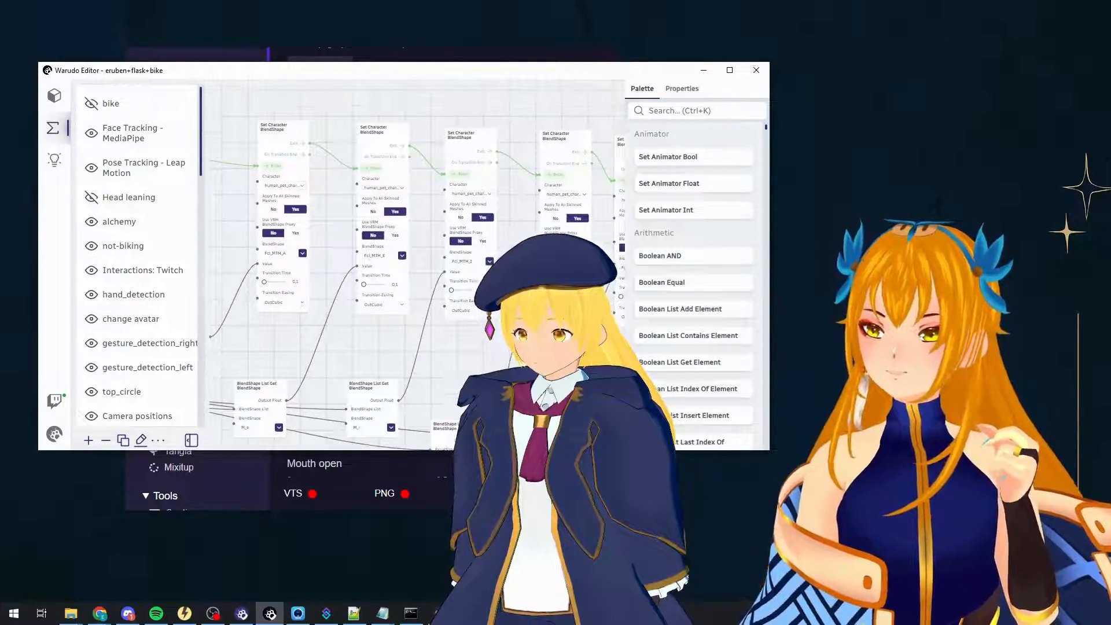
pyautogui.moveTo(275, 289); pyautogui.dragTo(452, 295)
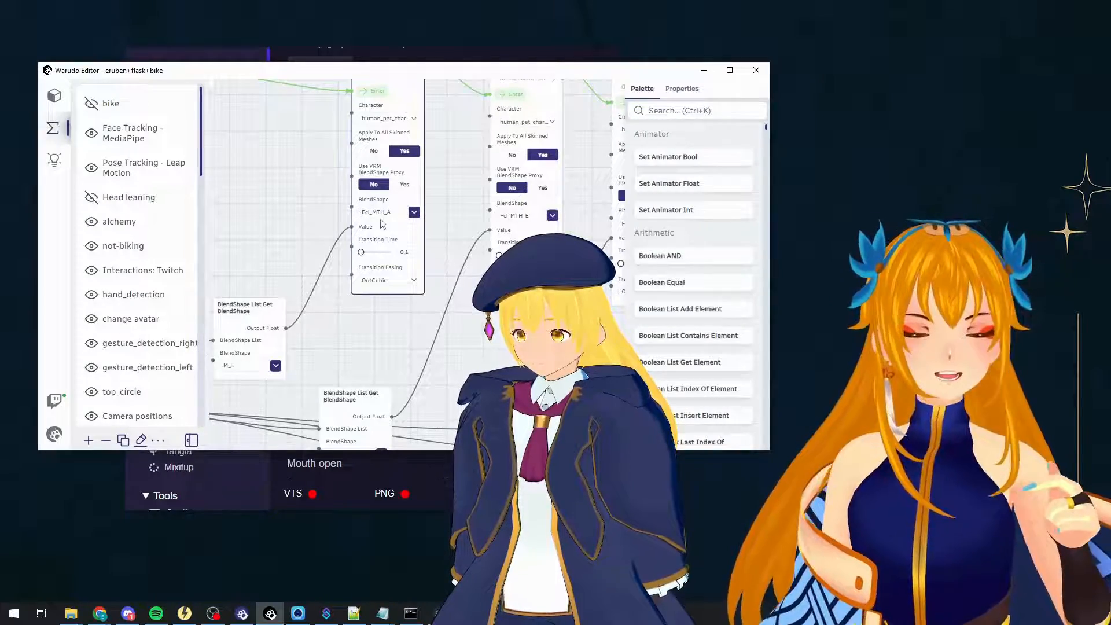
pyautogui.scroll(2, 439, 232)
pyautogui.scroll(1, 440, 232)
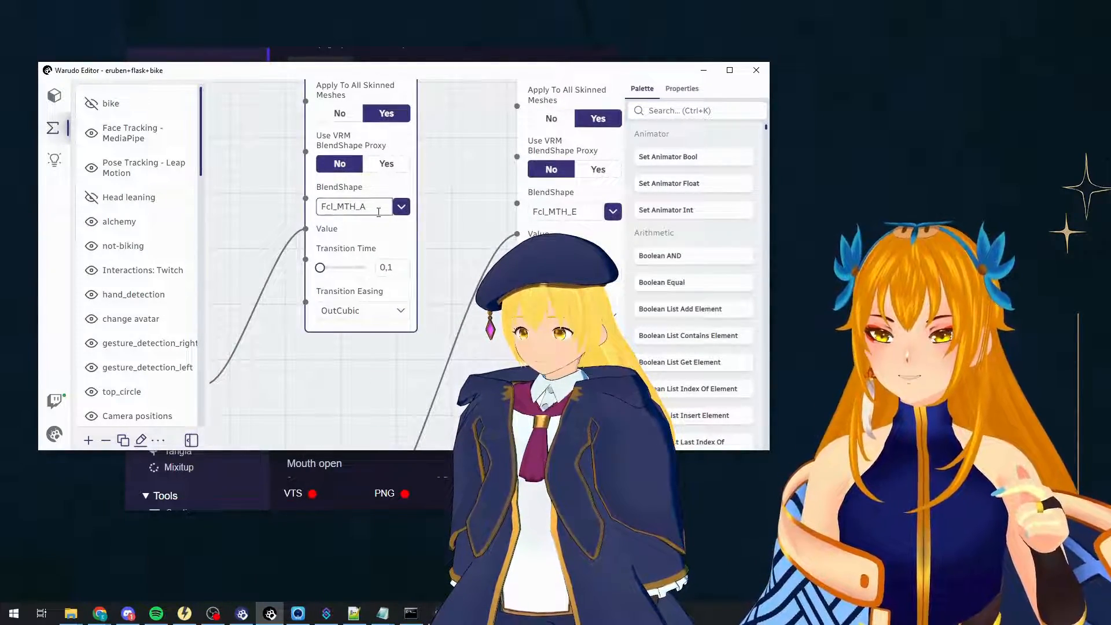
pyautogui.scroll(-1, 471, 248)
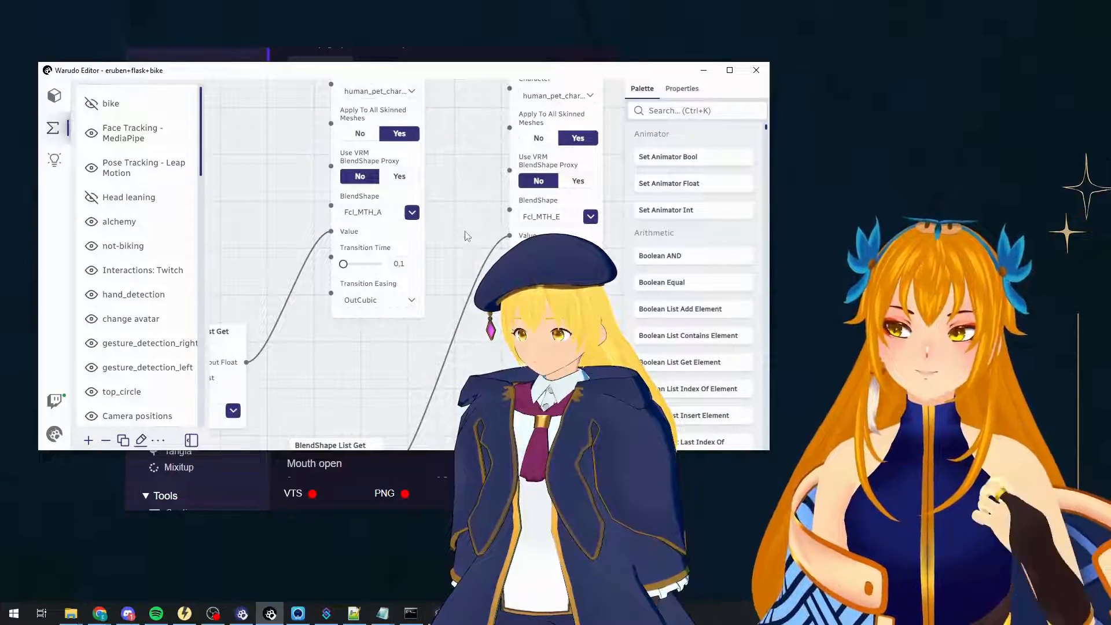
pyautogui.click(368, 221)
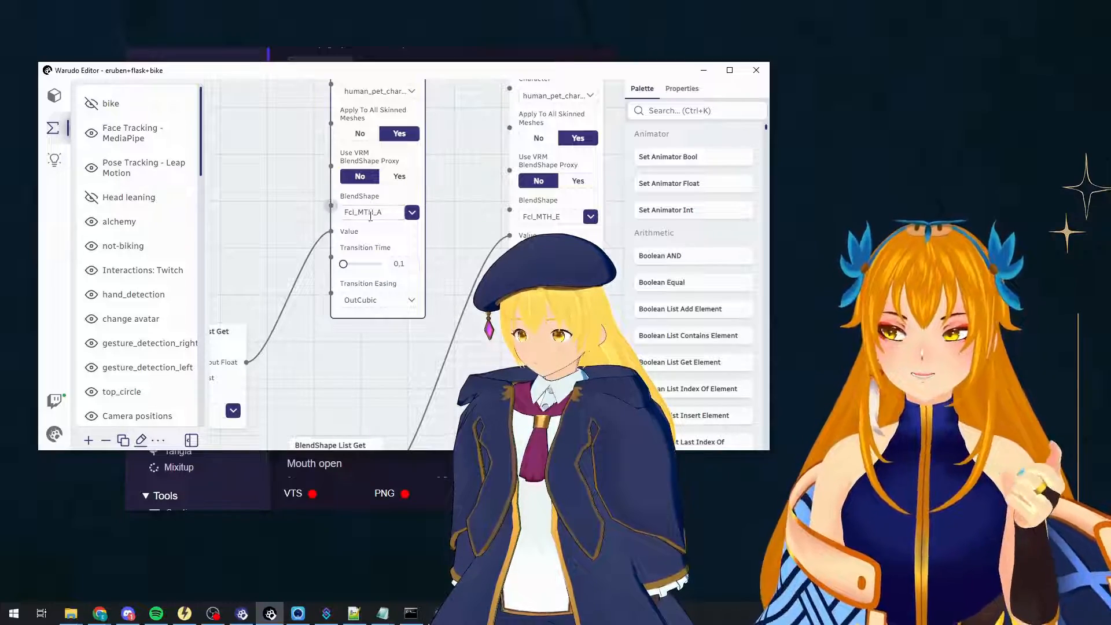
pyautogui.click(466, 249)
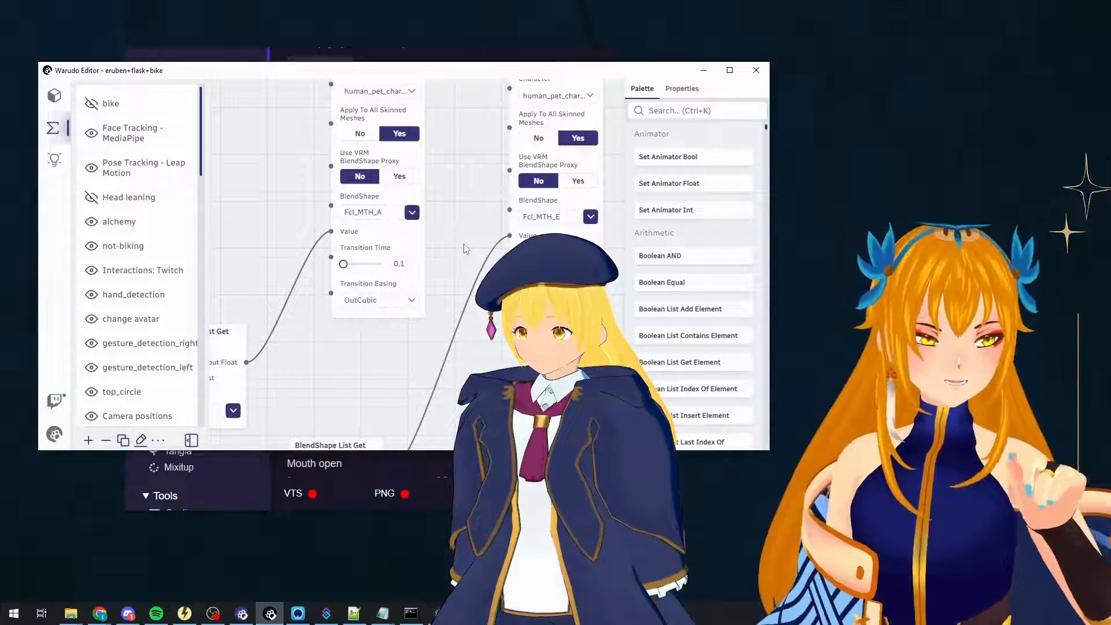
pyautogui.moveTo(458, 251); pyautogui.dragTo(380, 230)
pyautogui.scroll(3, 379, 231)
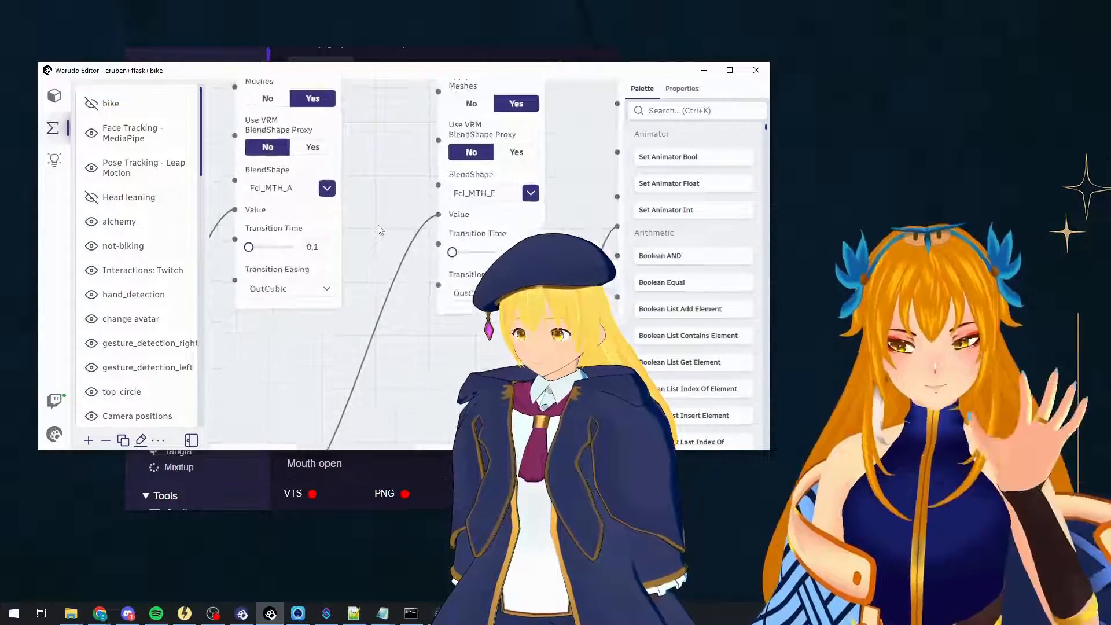
pyautogui.scroll(-4, 393, 238)
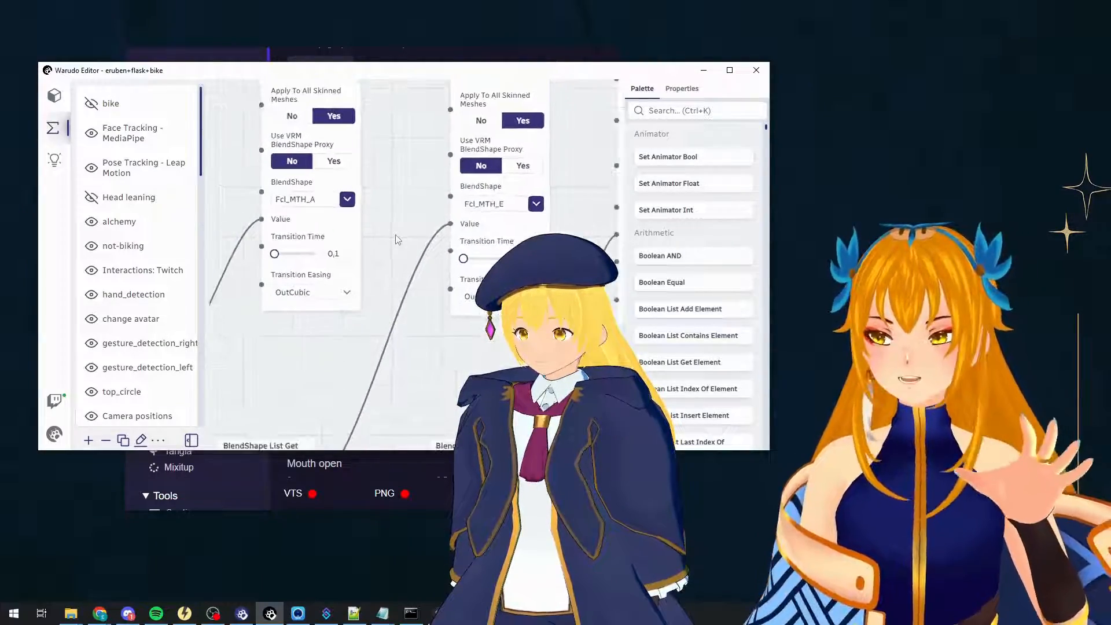
pyautogui.click(356, 195)
pyautogui.click(356, 207)
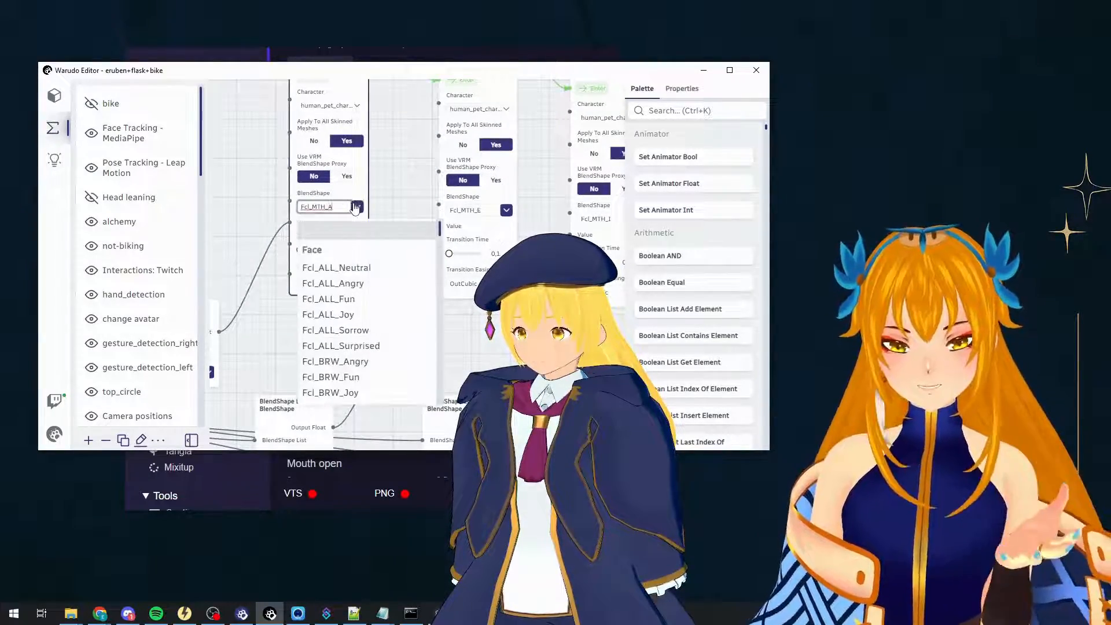
pyautogui.click(405, 196)
pyautogui.scroll(-4, 396, 296)
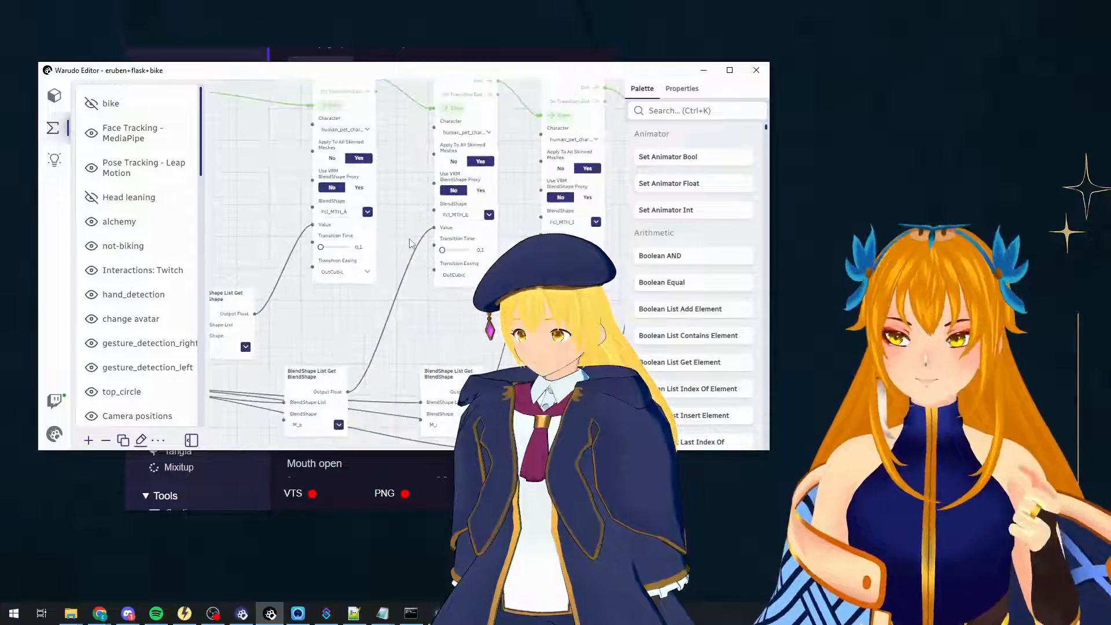
# Examine the BlendShape List Get BlendShape nodes and how they connect to the Set Character BlendShape nodes.
pyautogui.moveTo(396, 296); pyautogui.dragTo(622, 245)
pyautogui.scroll(3, 405, 383)
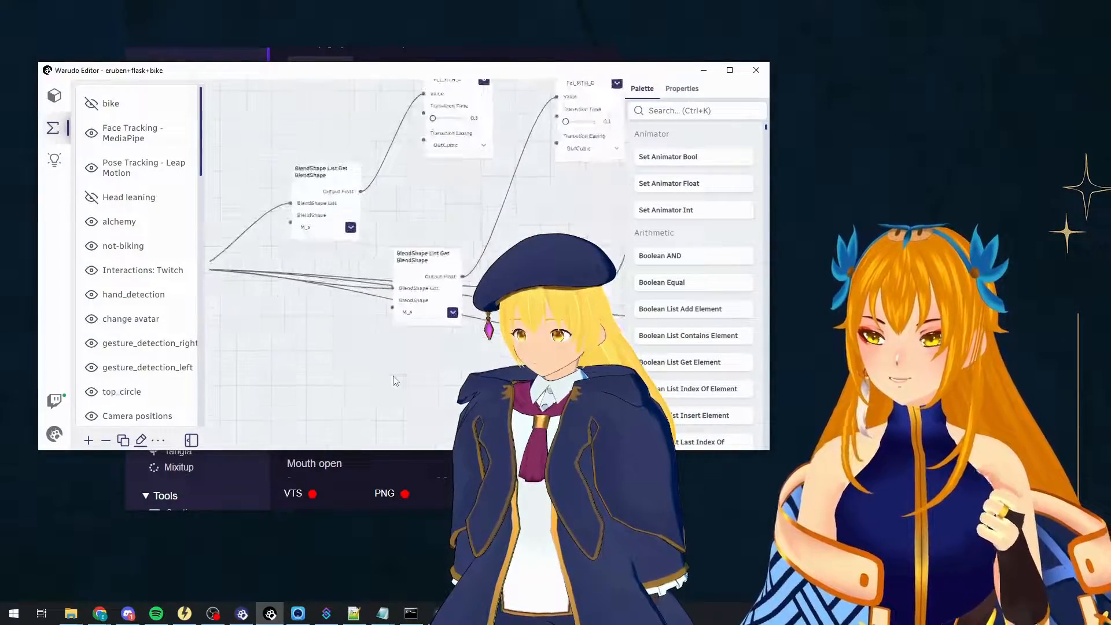
pyautogui.moveTo(379, 366); pyautogui.dragTo(458, 348)
pyautogui.scroll(2, 386, 227)
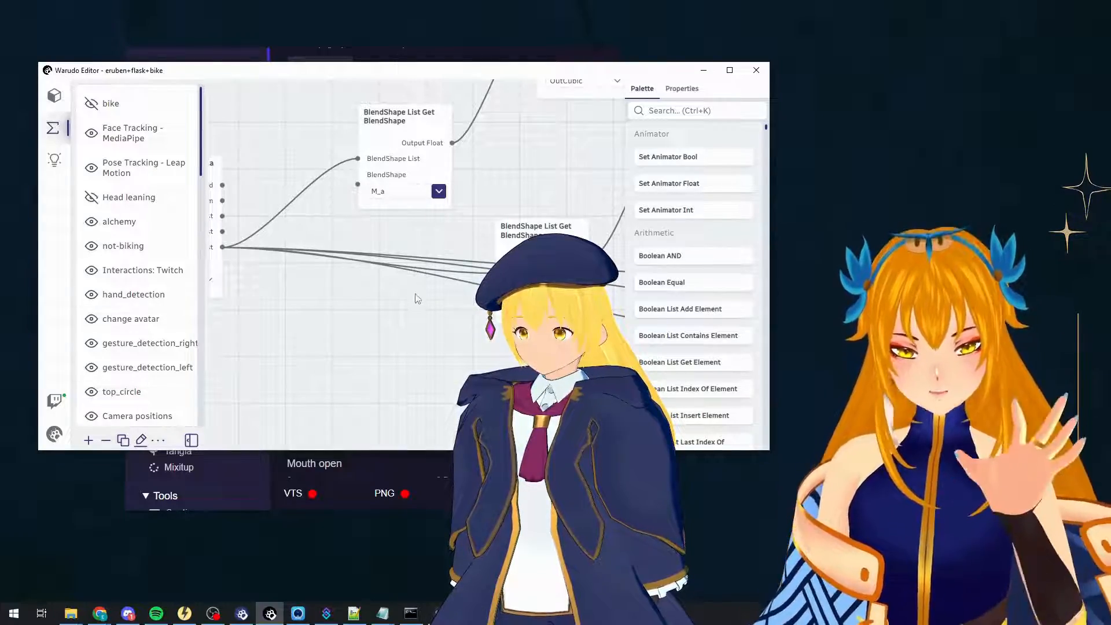
pyautogui.scroll(-4, 416, 297)
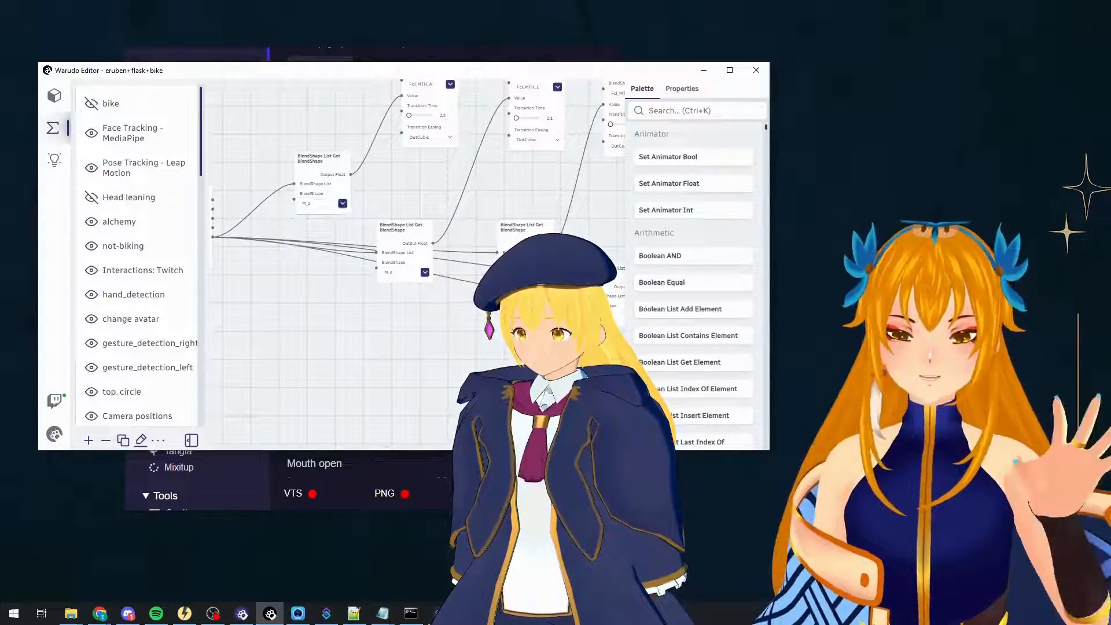
pyautogui.moveTo(496, 335); pyautogui.dragTo(275, 344)
pyautogui.moveTo(433, 243); pyautogui.dragTo(503, 355)
pyautogui.scroll(-3, 431, 400)
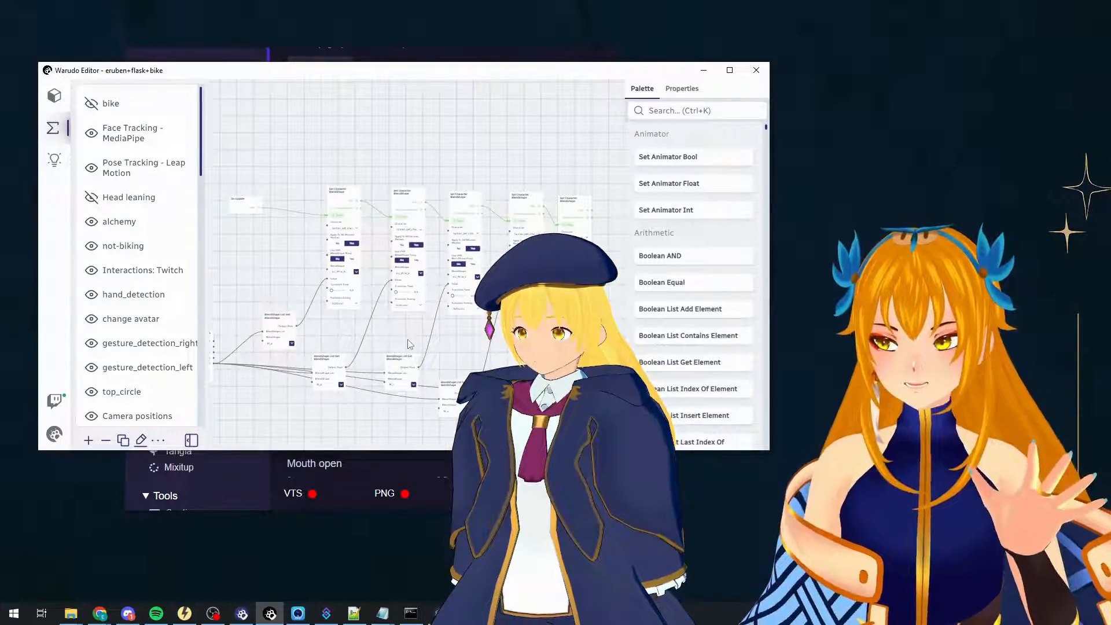
# Set the receiver of the Get VMC Receiver Data node to VTS P.O.G. receiver.
pyautogui.moveTo(408, 340); pyautogui.dragTo(539, 275)
pyautogui.scroll(4, 352, 331)
pyautogui.moveTo(389, 312); pyautogui.dragTo(504, 301)
pyautogui.scroll(2, 501, 298)
pyautogui.moveTo(418, 286); pyautogui.dragTo(440, 310)
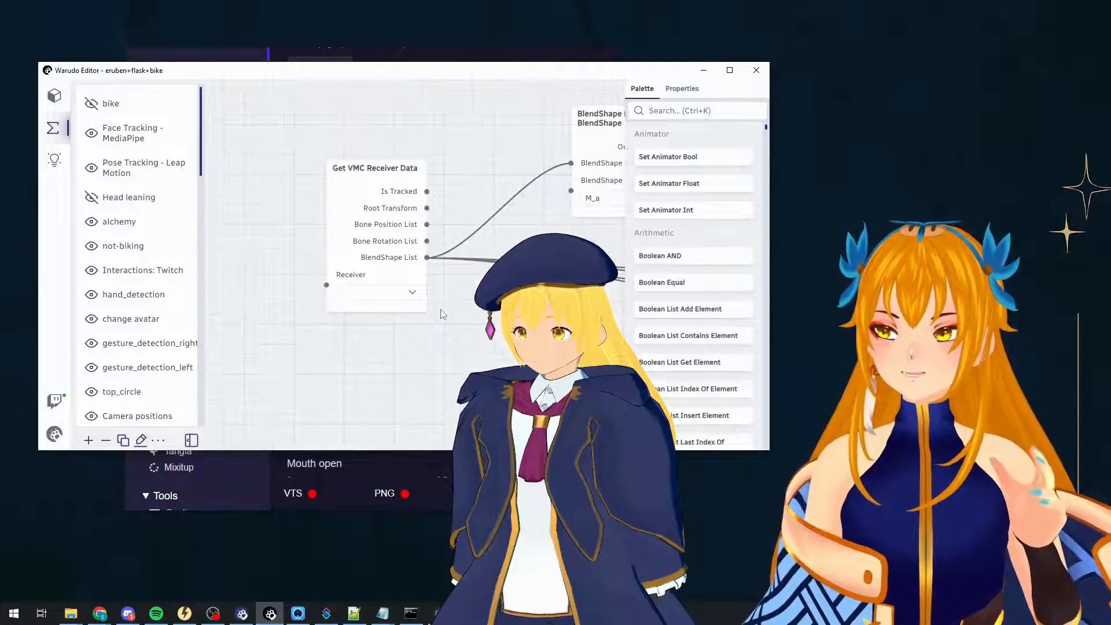
pyautogui.click(407, 293)
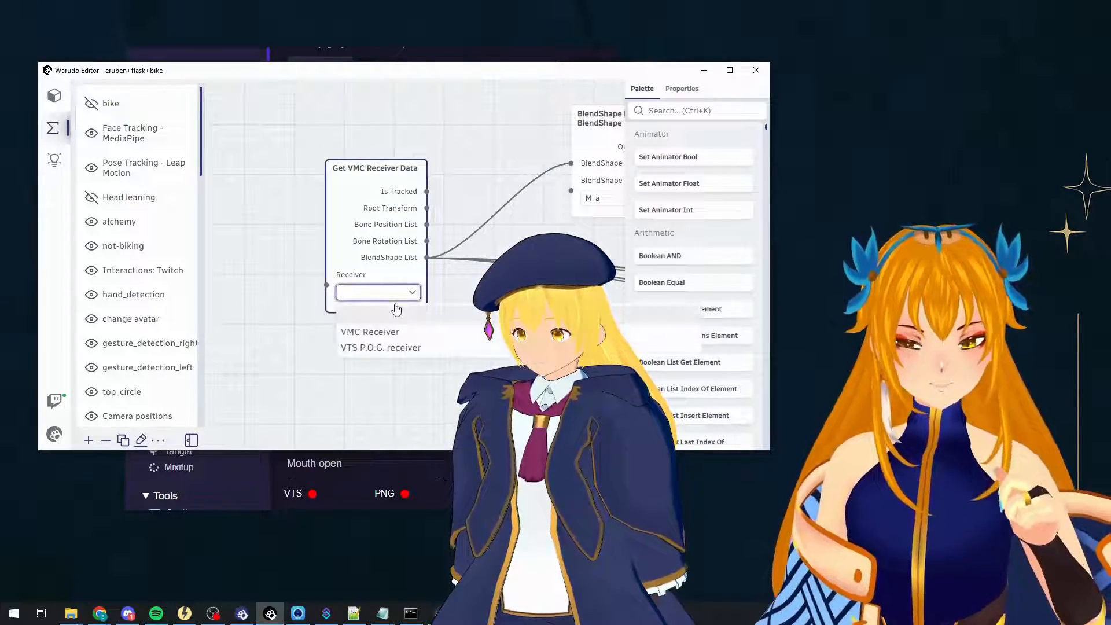
pyautogui.click(383, 348)
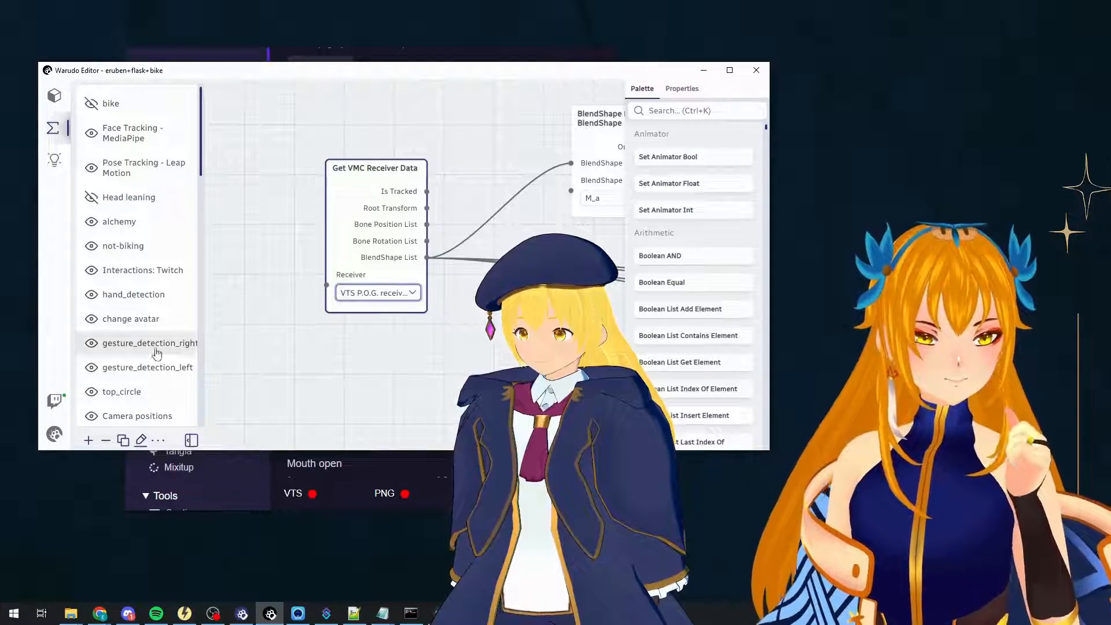
# Enable the VTS P.O.G. AIUEO character blueprint.
pyautogui.scroll(-10, 91, 335)
pyautogui.scroll(-3, 89, 331)
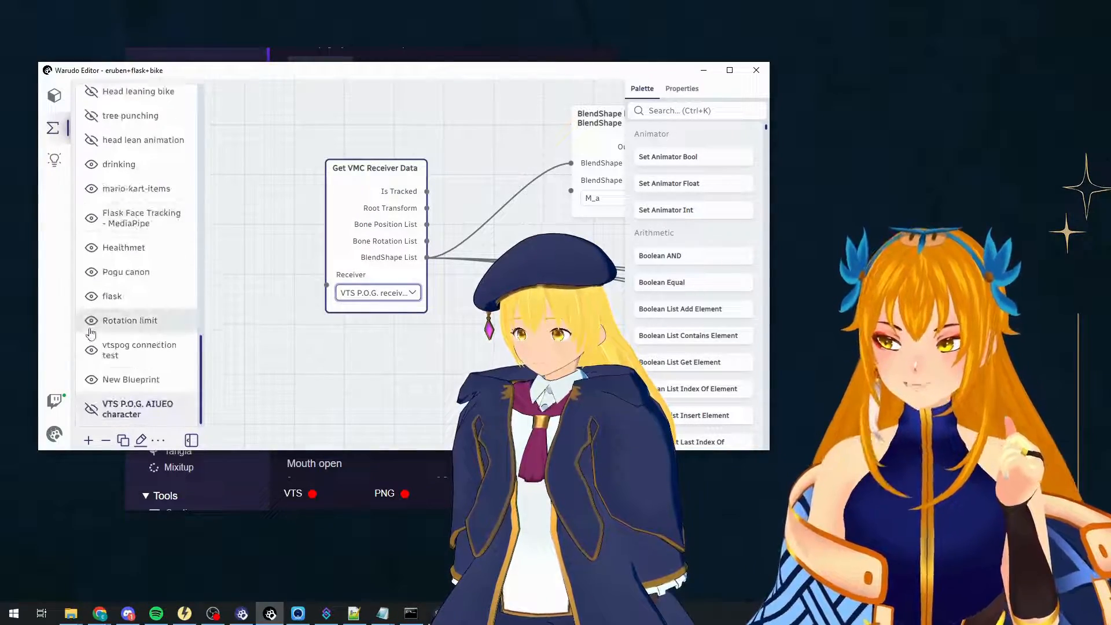
pyautogui.click(92, 411)
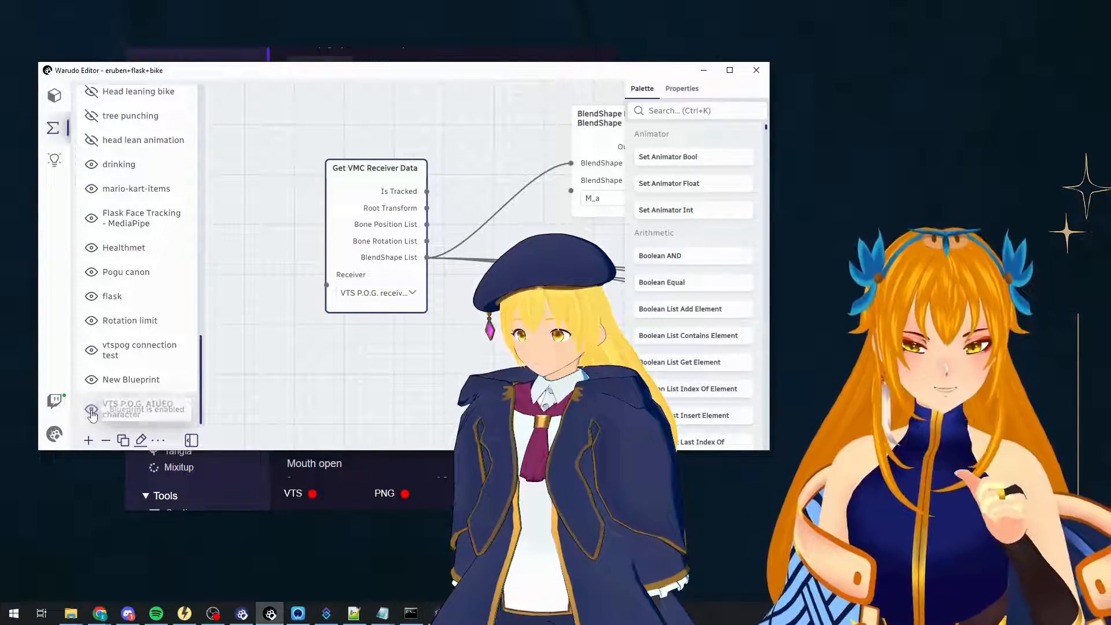
pyautogui.moveTo(397, 380); pyautogui.dragTo(334, 383)
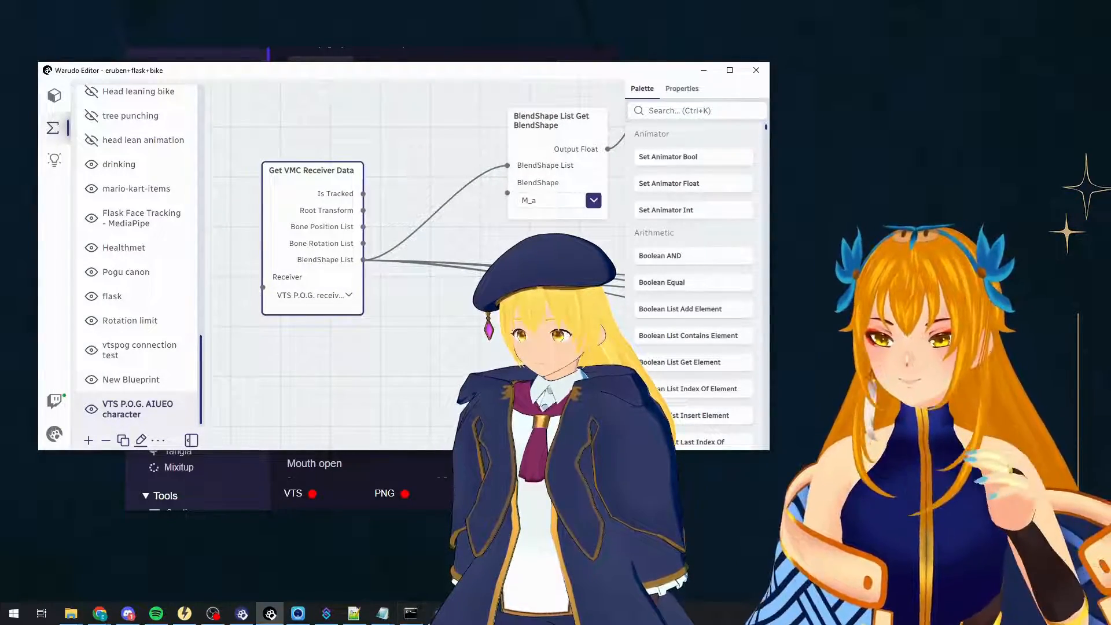
# Switch to Eruben TTS and open the main Text to Speech settings.
pyautogui.click(438, 613)
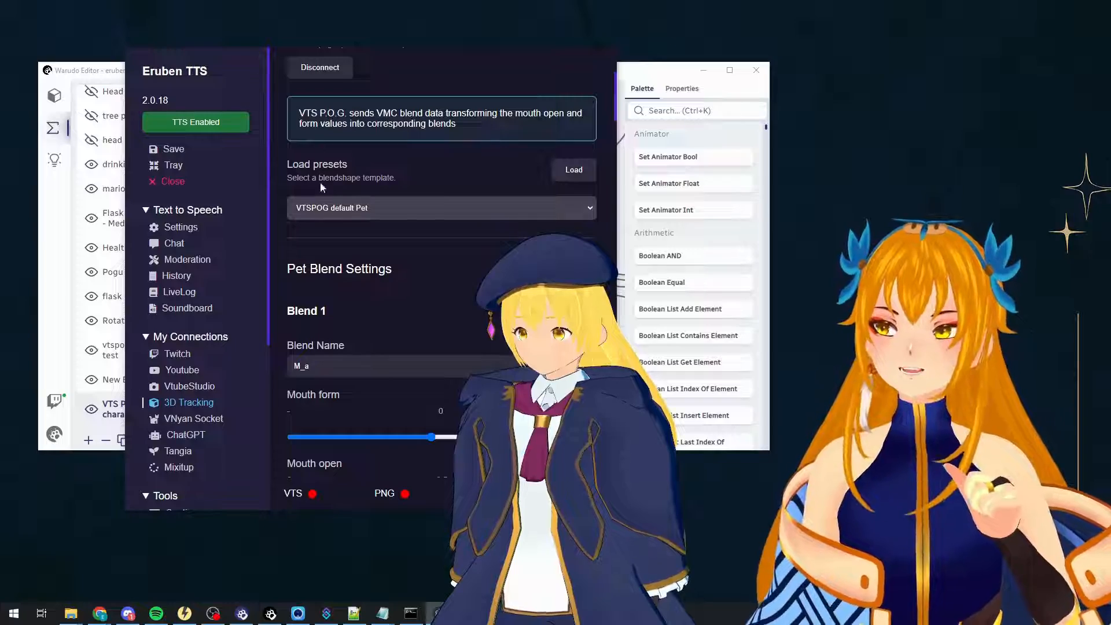
pyautogui.scroll(5, 318, 171)
pyautogui.click(179, 228)
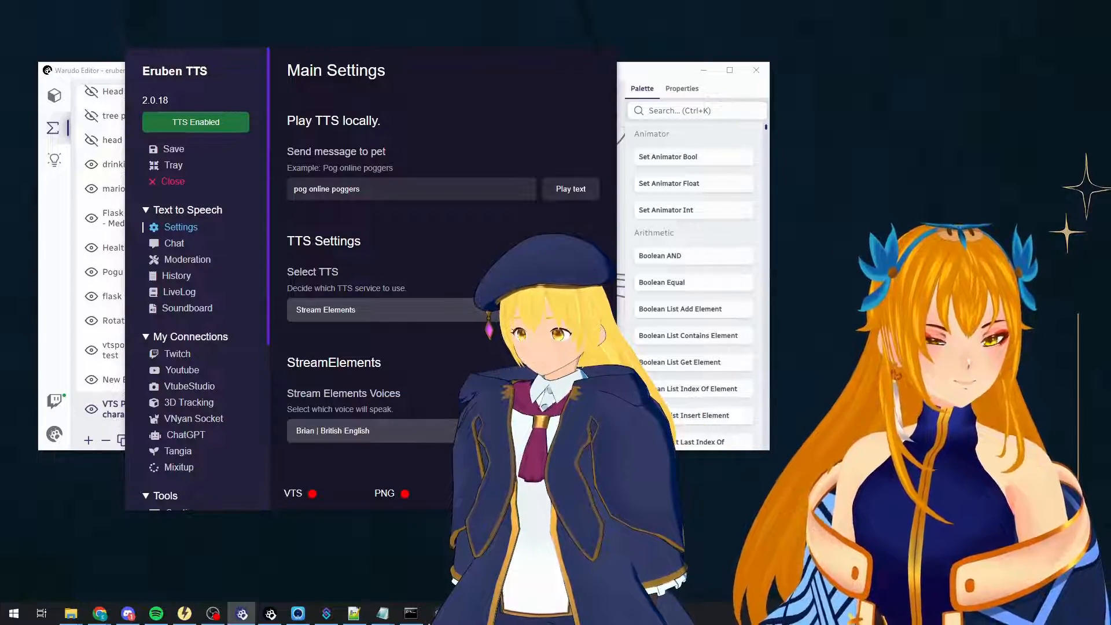
# Return to Warudo and set the pet character's scale to 1 on all axes.
pyautogui.click(55, 101)
pyautogui.moveTo(288, 318); pyautogui.dragTo(244, 321)
pyautogui.write('1')
pyautogui.press('Return')
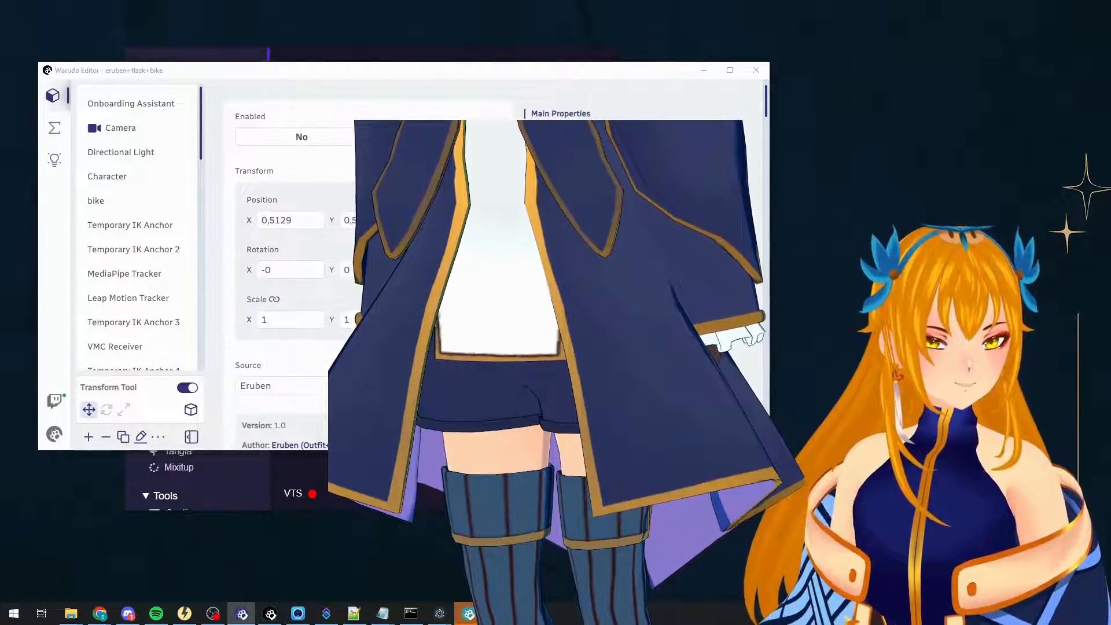
# Move the pet character beside the main avatar, to about X 0,2967 and Y -0,0791.
pyautogui.scroll(-3, 718, 370)
pyautogui.moveTo(730, 370); pyautogui.dragTo(730, 480)
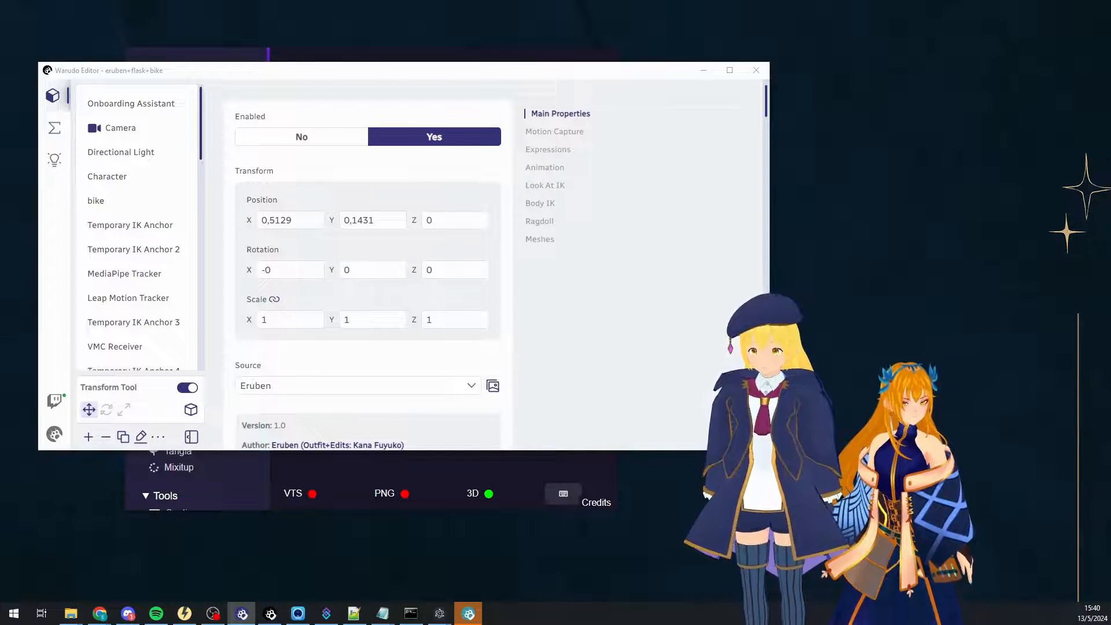
pyautogui.moveTo(769, 440); pyautogui.dragTo(678, 259, button='middle')
pyautogui.moveTo(674, 324); pyautogui.dragTo(723, 371)
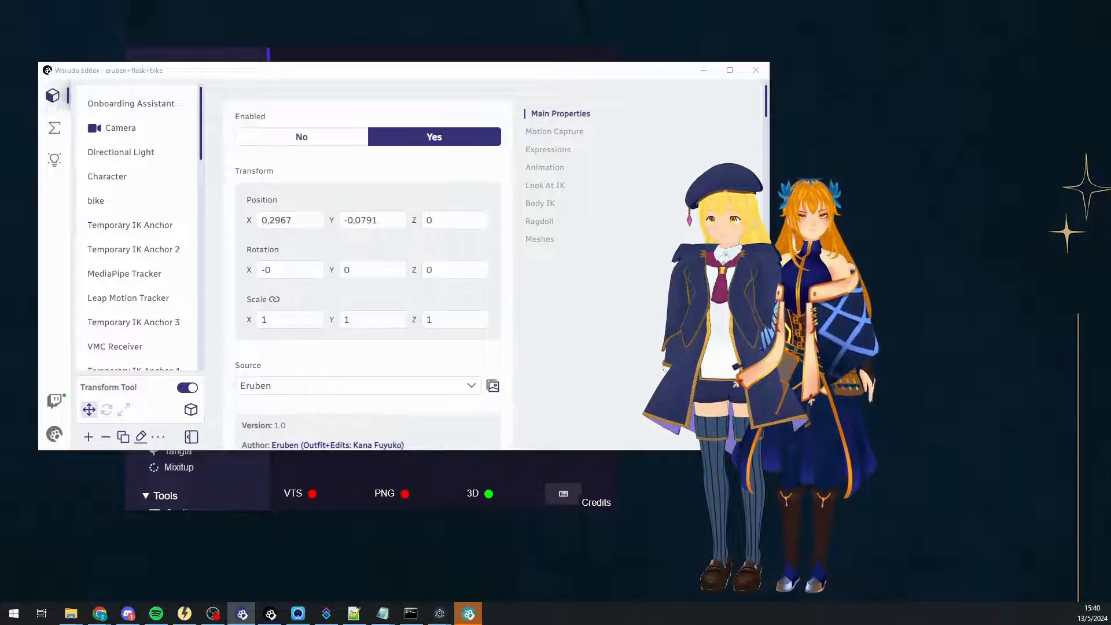
pyautogui.scroll(5, 1009, 200)
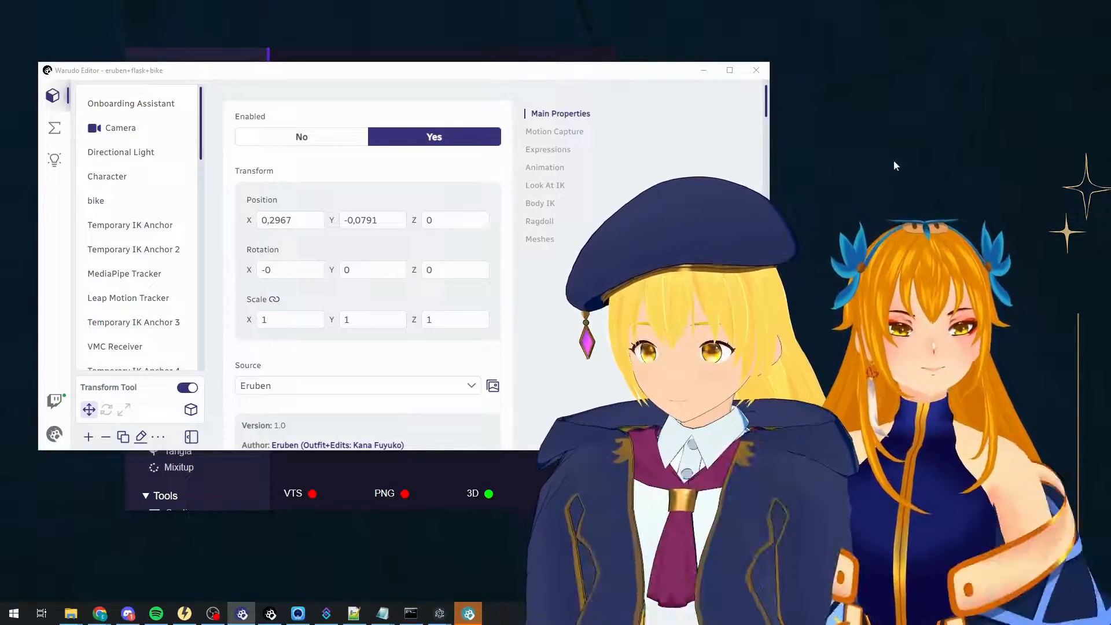
# In Eruben TTS, play the sample text "pog online poggers" to test the pet's mouth movement.
pyautogui.click(497, 470)
pyautogui.click(563, 201)
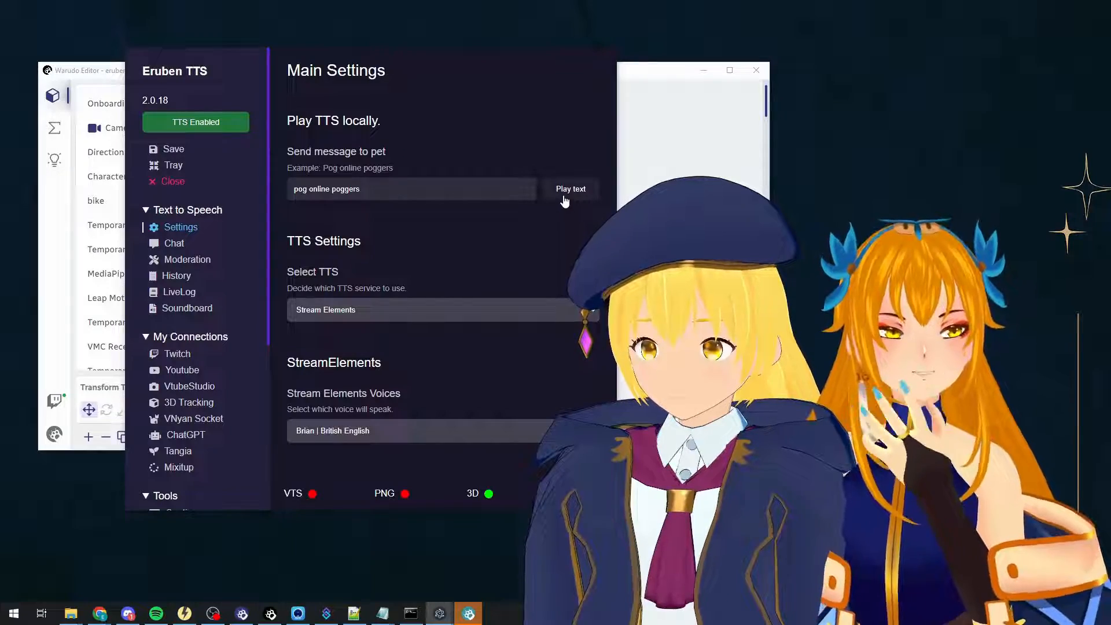
pyautogui.click(563, 197)
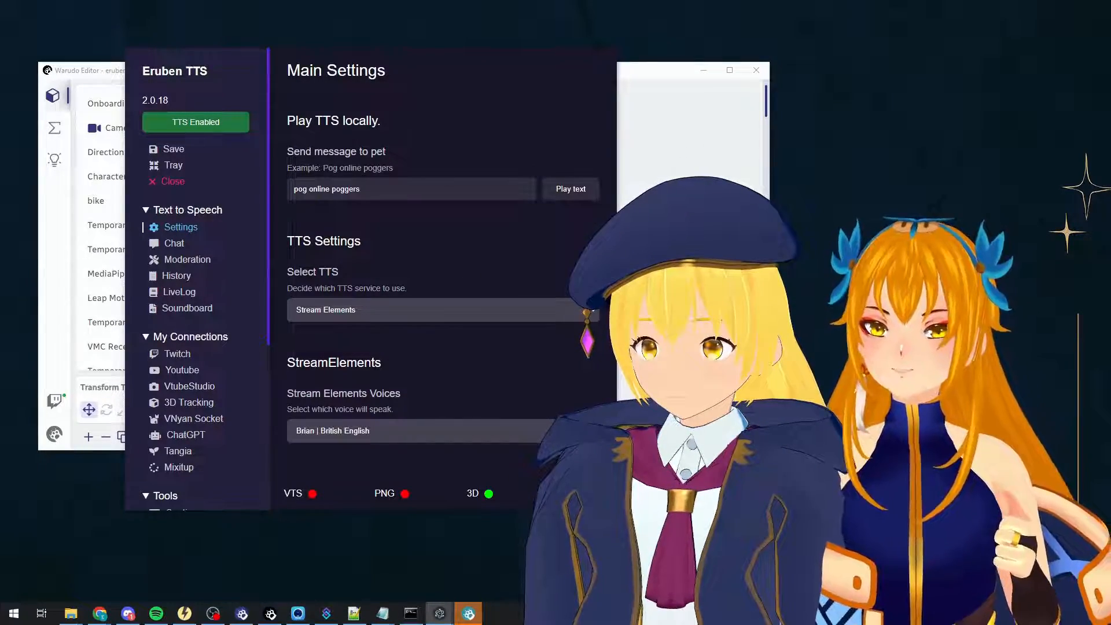
# Change the pet character's source to b in Warudo, and return to the Eruben TTS main settings.
pyautogui.click(648, 220)
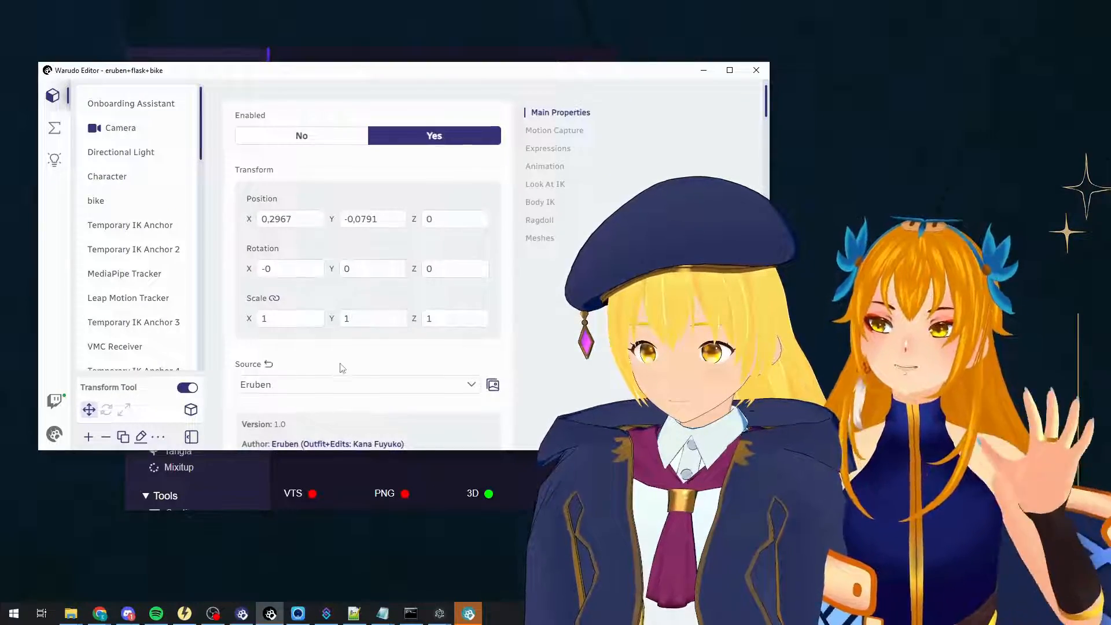
pyautogui.scroll(-3, 341, 368)
pyautogui.click(354, 211)
pyautogui.scroll(-5, 354, 270)
pyautogui.scroll(-1, 341, 278)
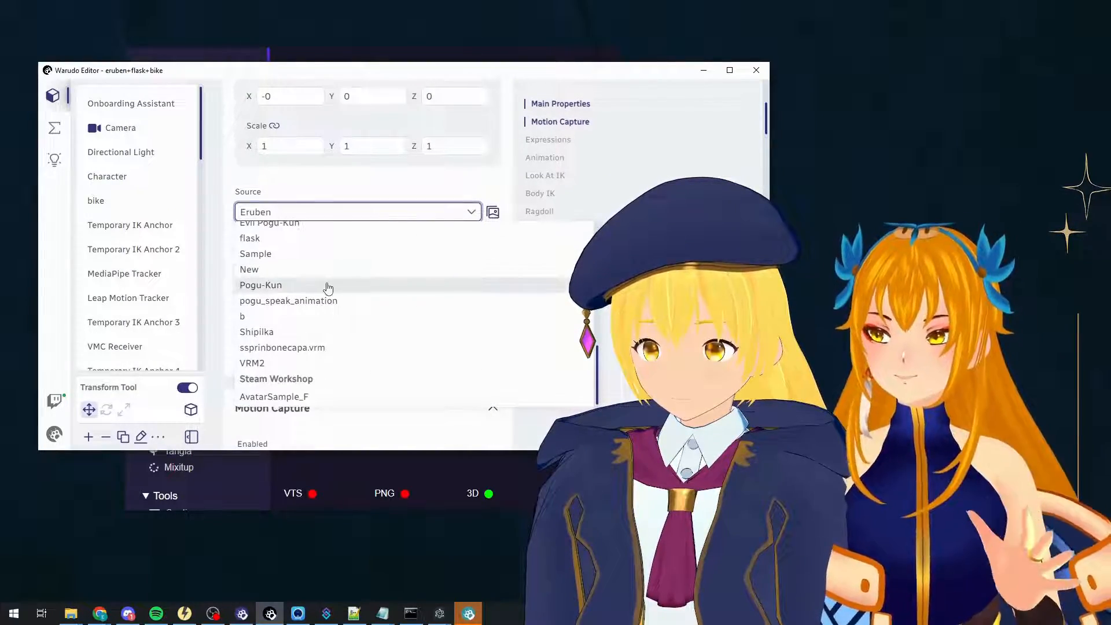
pyautogui.click(260, 318)
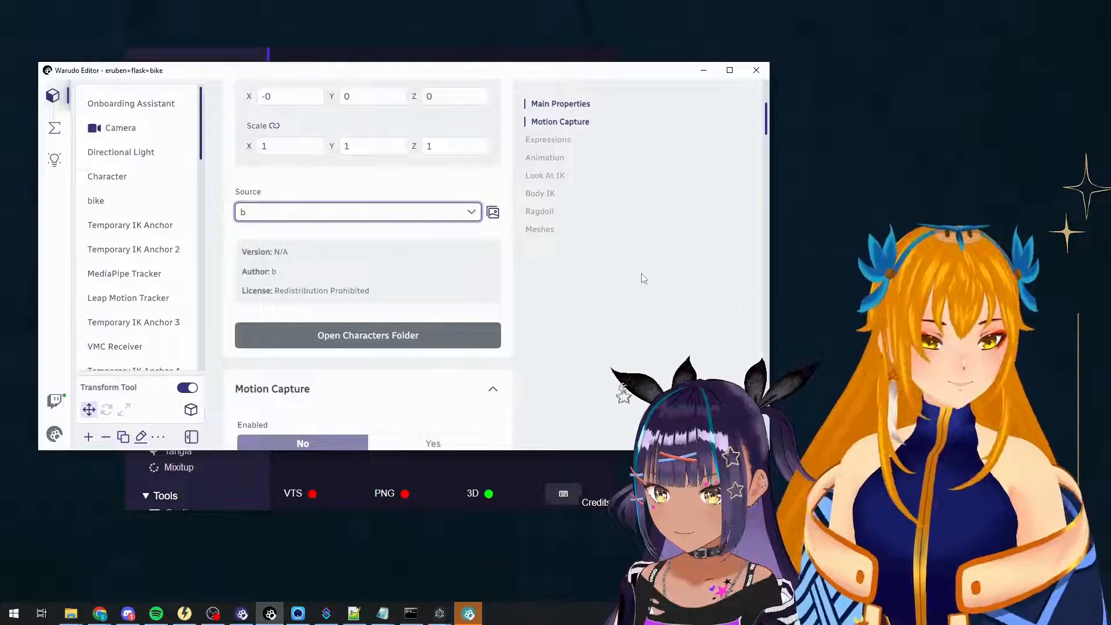
pyautogui.click(518, 463)
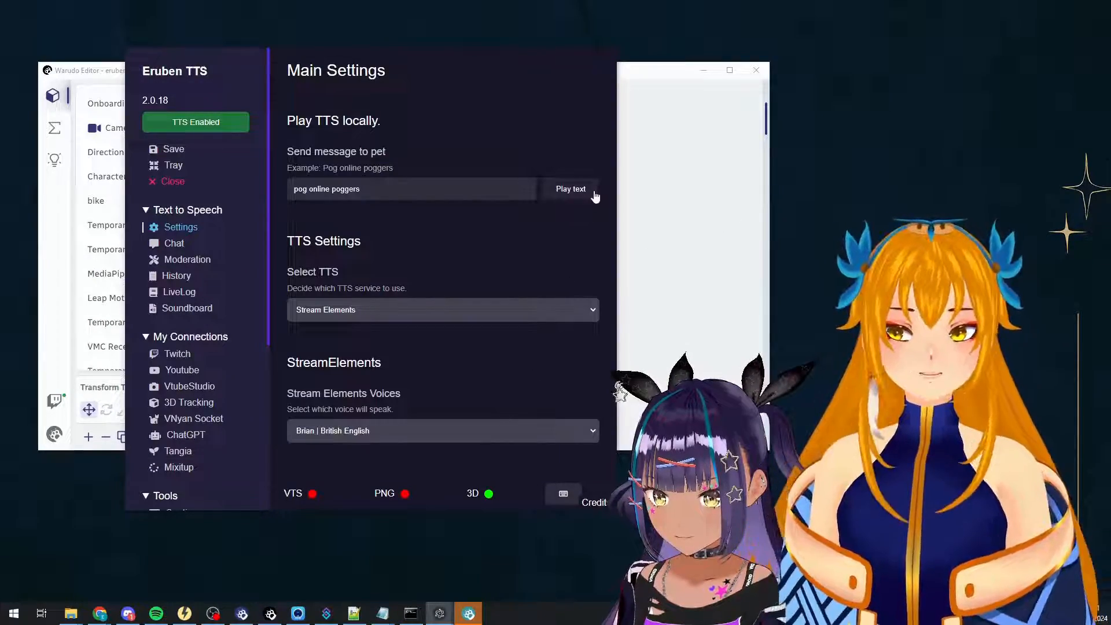
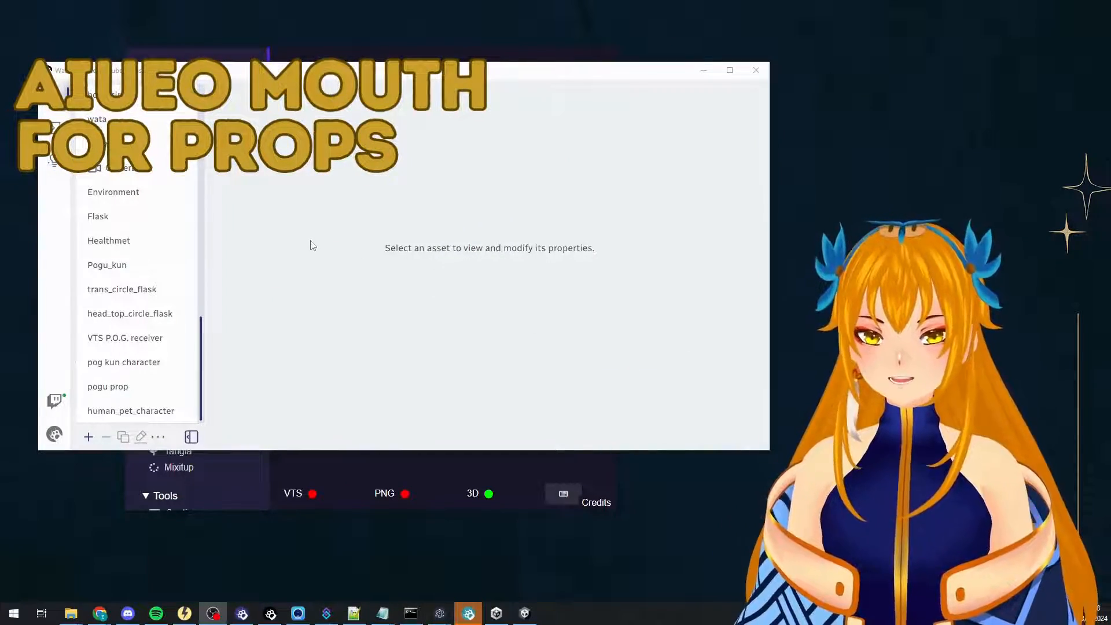
# Check in the Warudo blueprints that VTS P.O.G. AIUEO character is disabled.
pyautogui.click(53, 128)
pyautogui.scroll(-5, 116, 374)
pyautogui.scroll(-4, 115, 374)
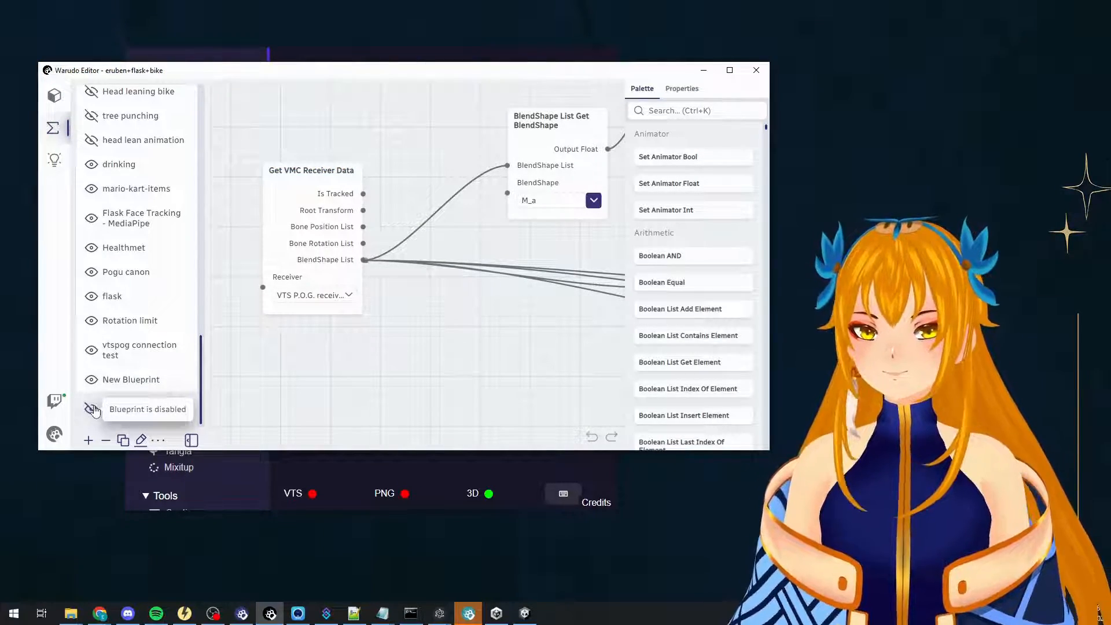
# Add a new Prop asset to the scene.
pyautogui.click(54, 97)
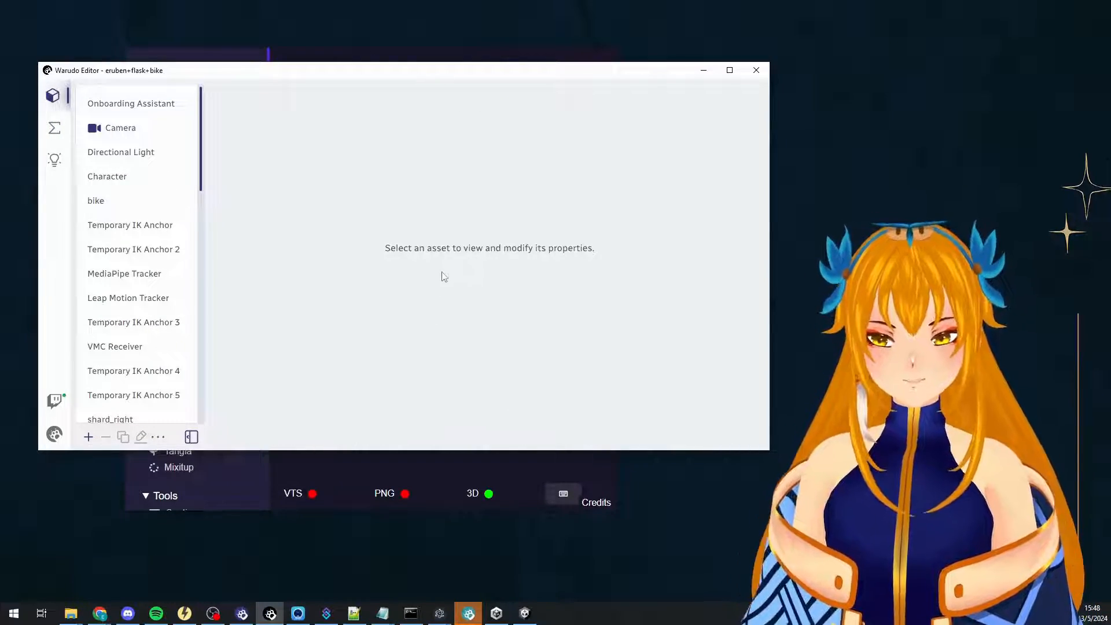
pyautogui.scroll(-10, 146, 290)
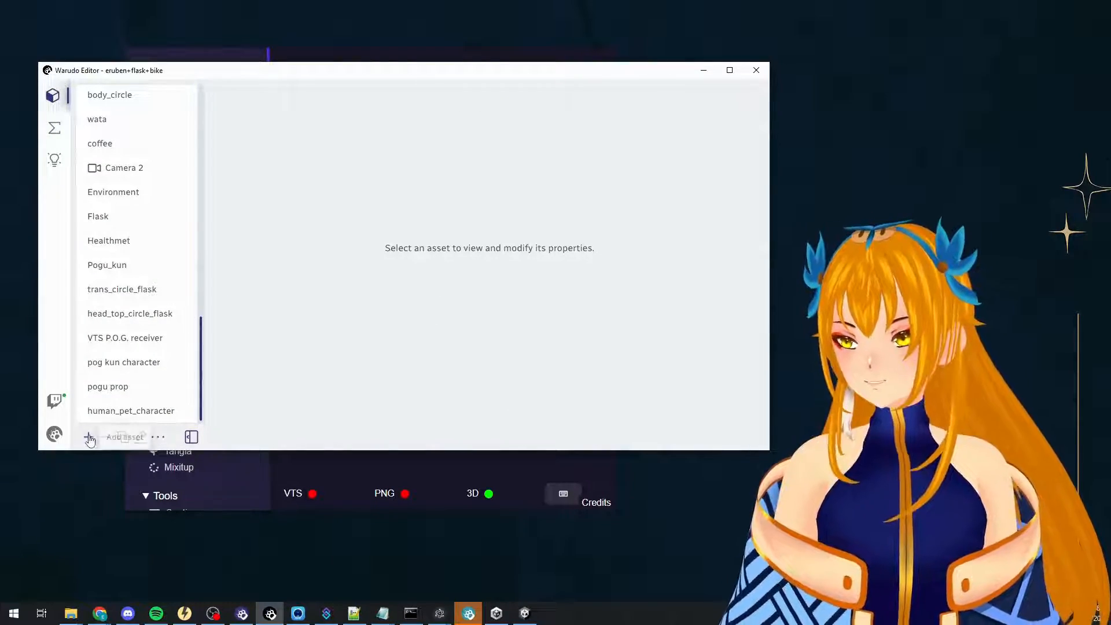
pyautogui.click(89, 437)
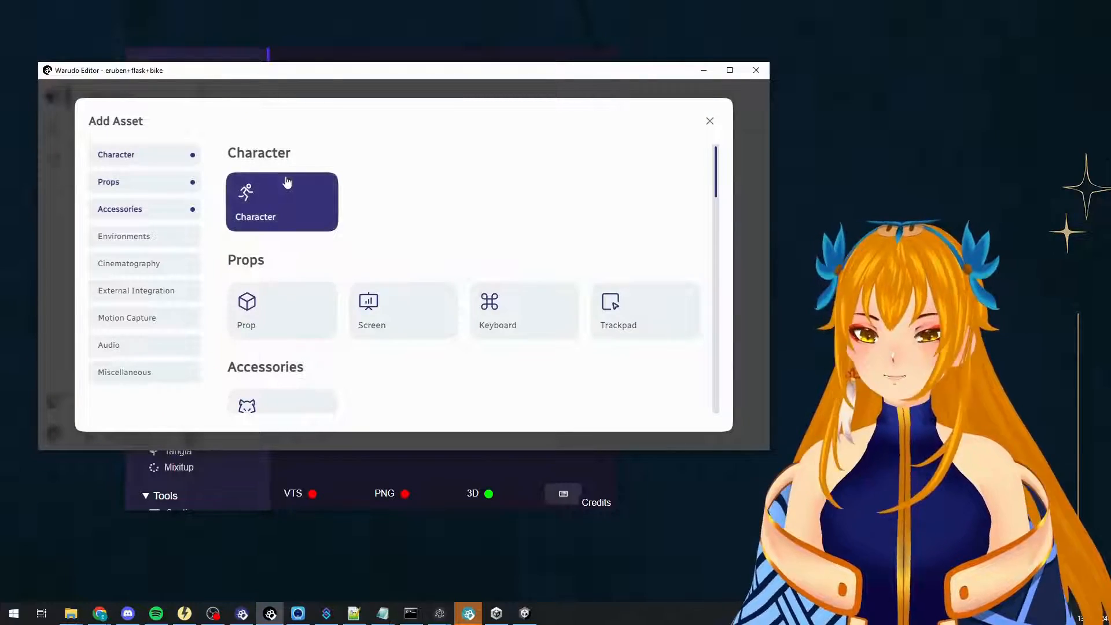
pyautogui.scroll(-6, 435, 201)
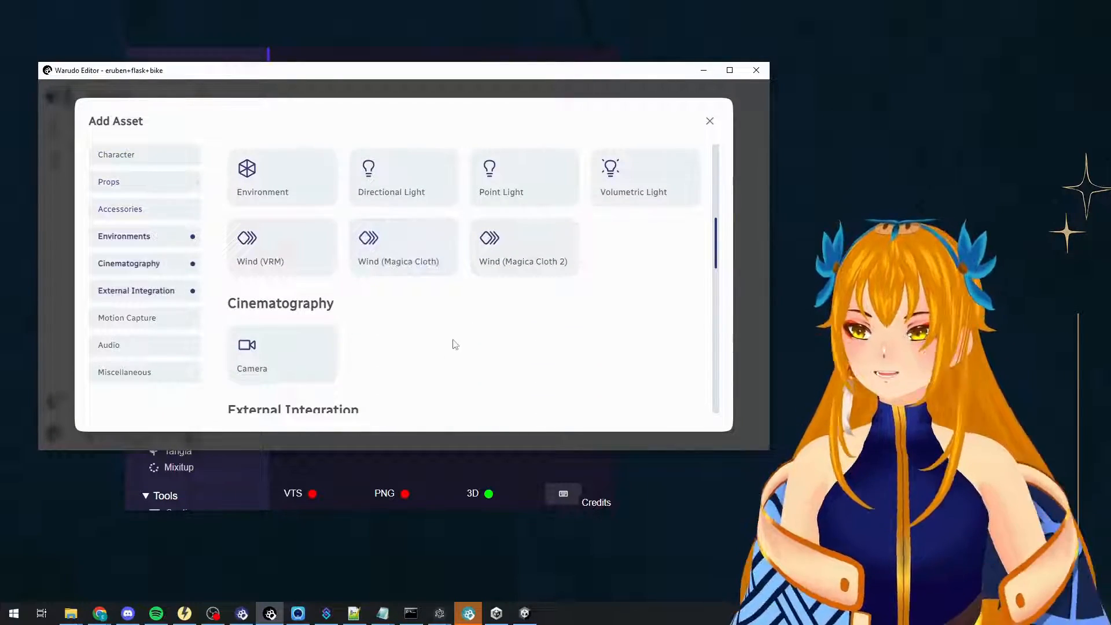
pyautogui.scroll(-4, 471, 219)
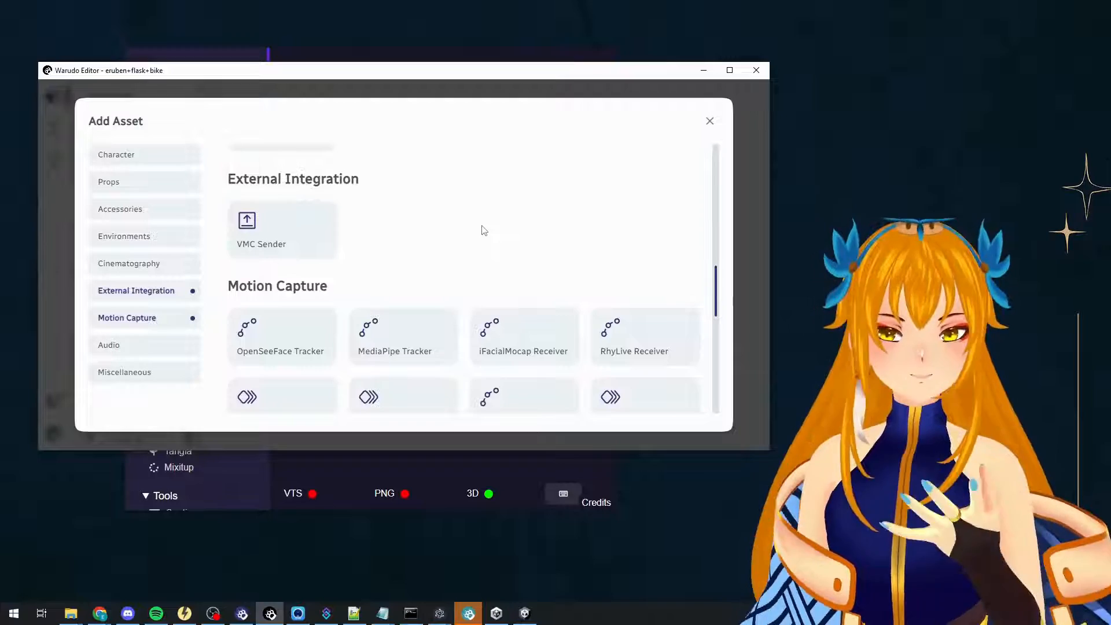
pyautogui.scroll(-2, 483, 230)
pyautogui.scroll(6, 465, 175)
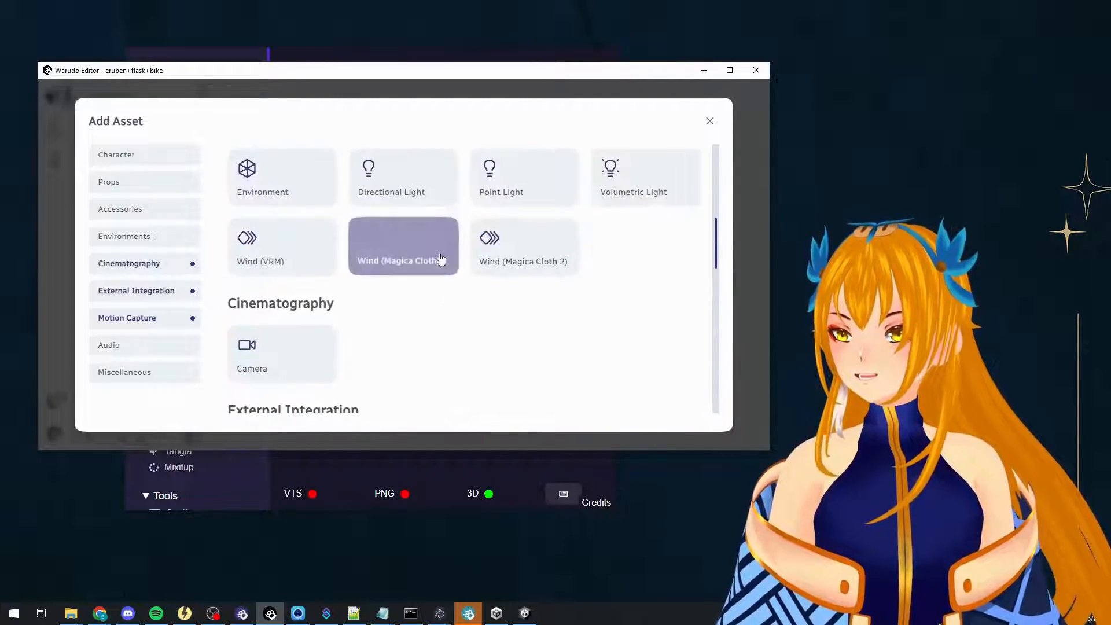
pyautogui.scroll(5, 436, 267)
pyautogui.click(246, 312)
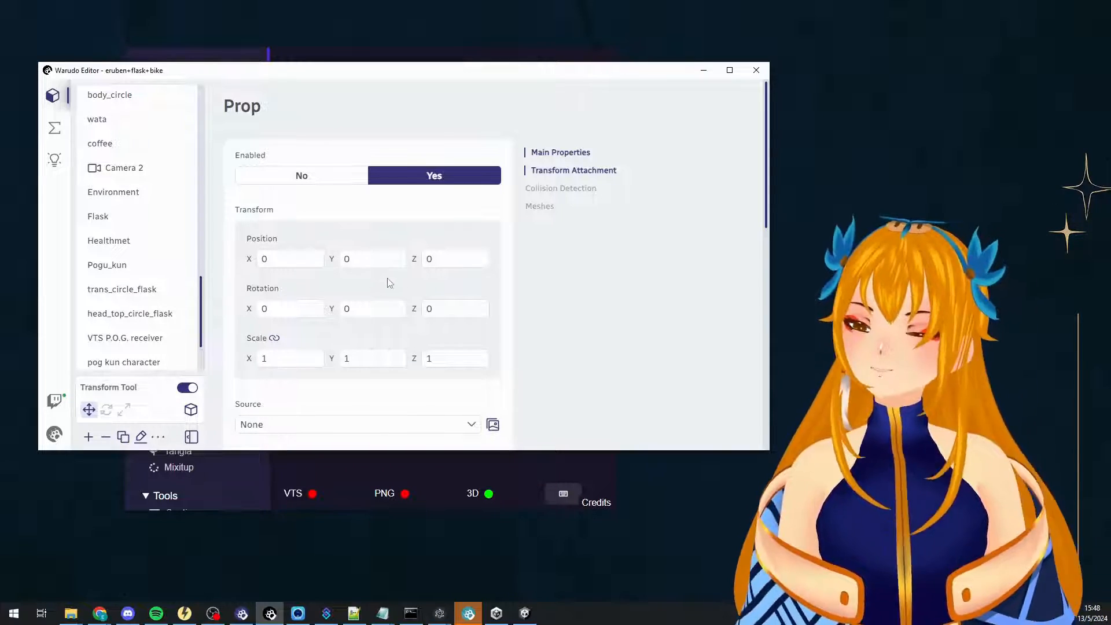
# Set the new prop's source to eru_pet.
pyautogui.scroll(-3, 350, 213)
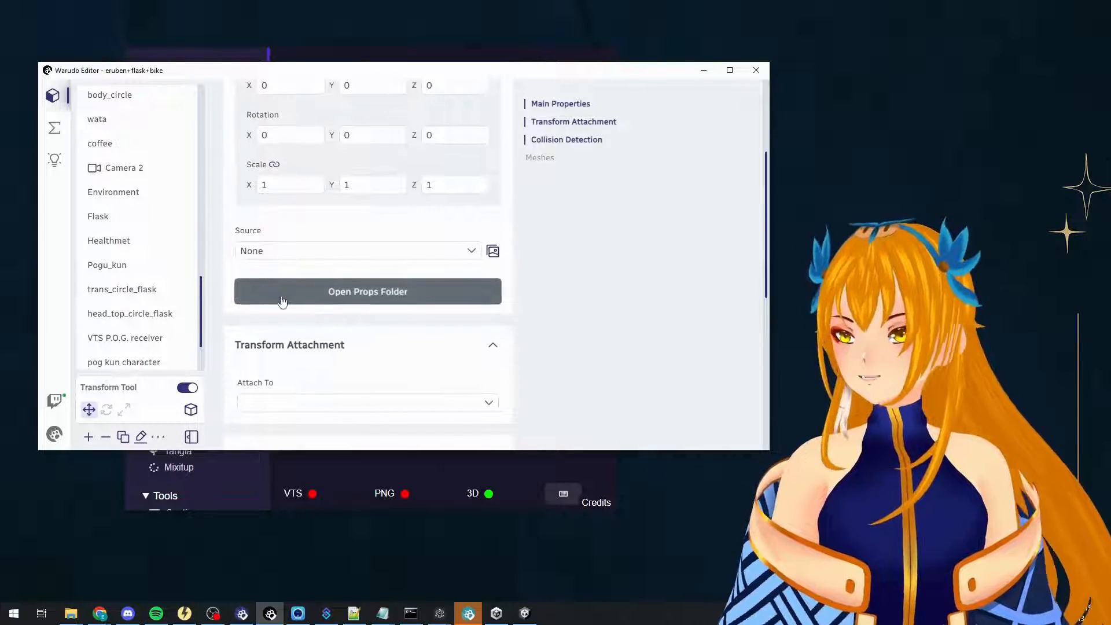
pyautogui.click(315, 250)
pyautogui.scroll(-2, 302, 339)
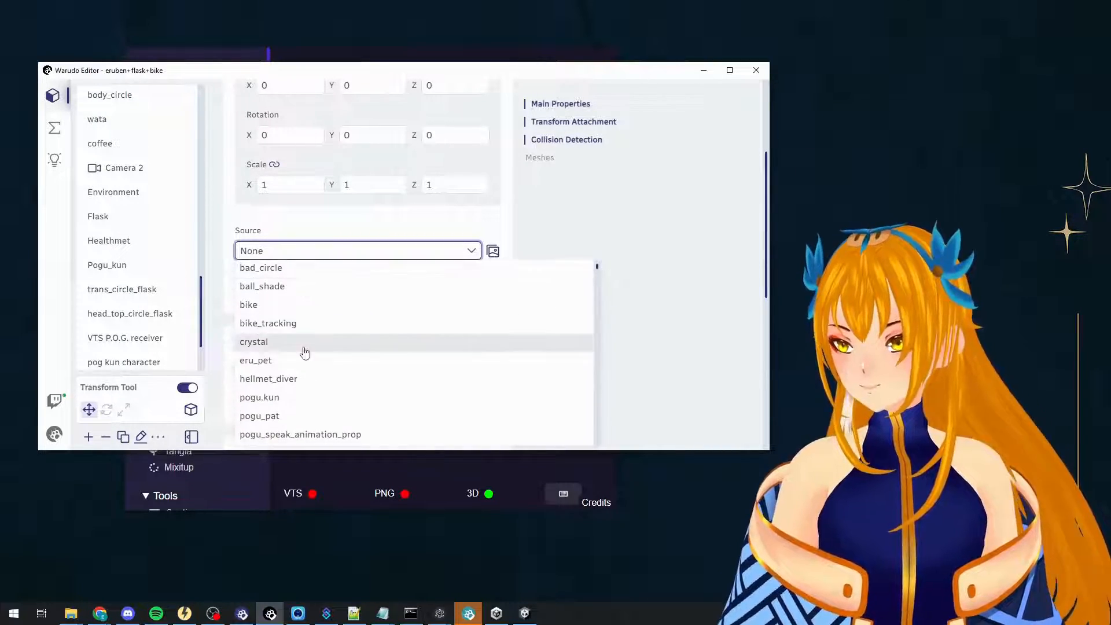
pyautogui.click(291, 361)
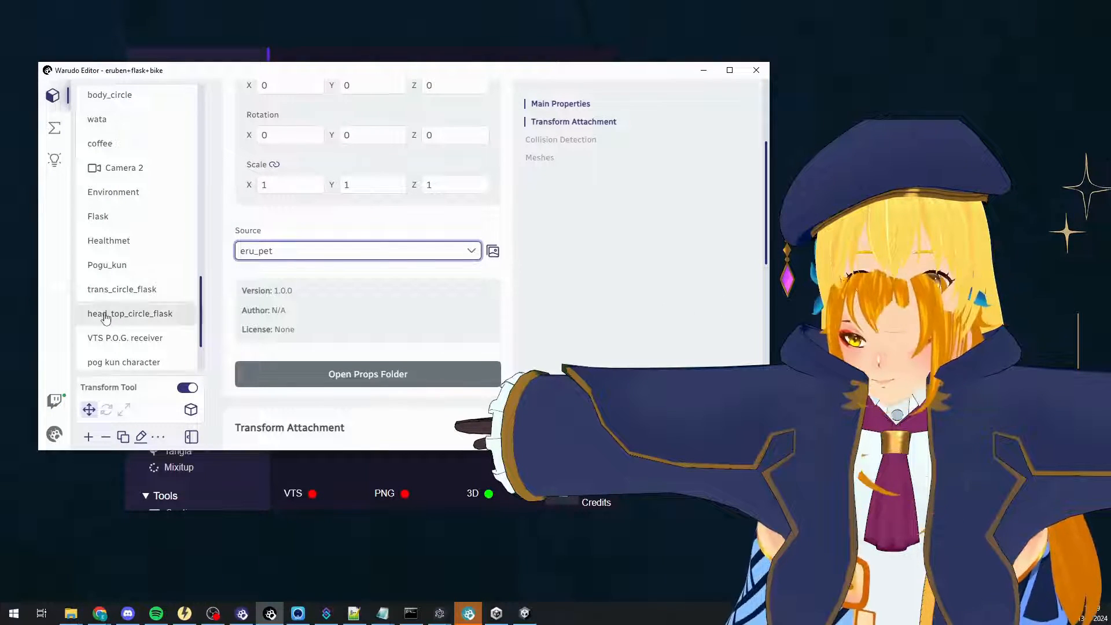
# Move the eru_pet prop beside the main avatar, to about X 0,4191 and Y -0,1633.
pyautogui.scroll(2, 388, 220)
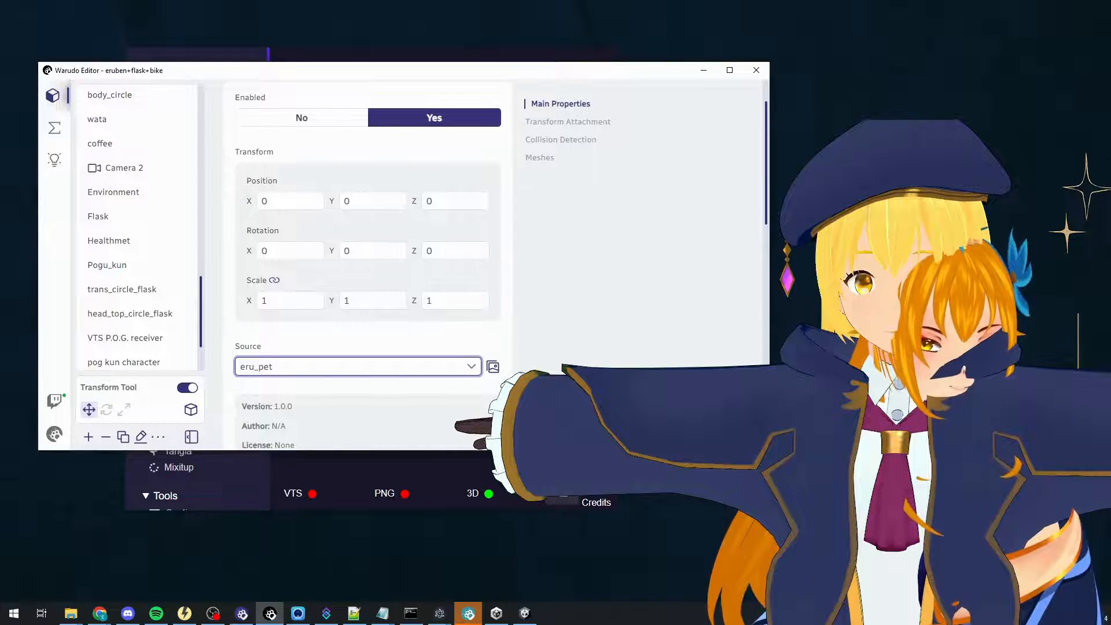
pyautogui.scroll(-3, 902, 404)
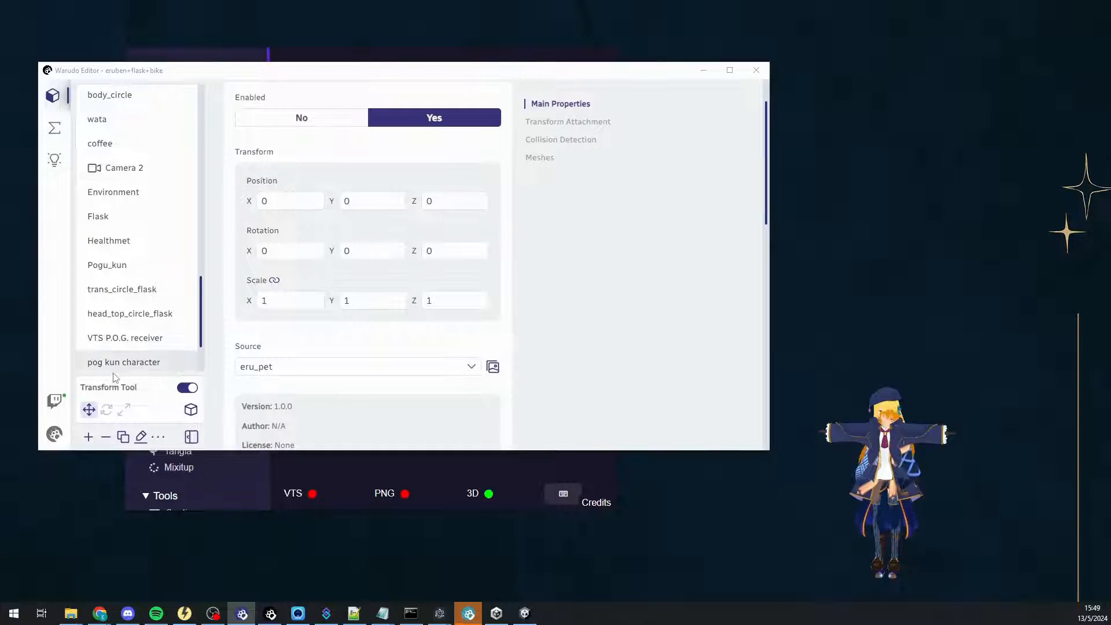
pyautogui.scroll(-1, 122, 363)
pyautogui.click(123, 359)
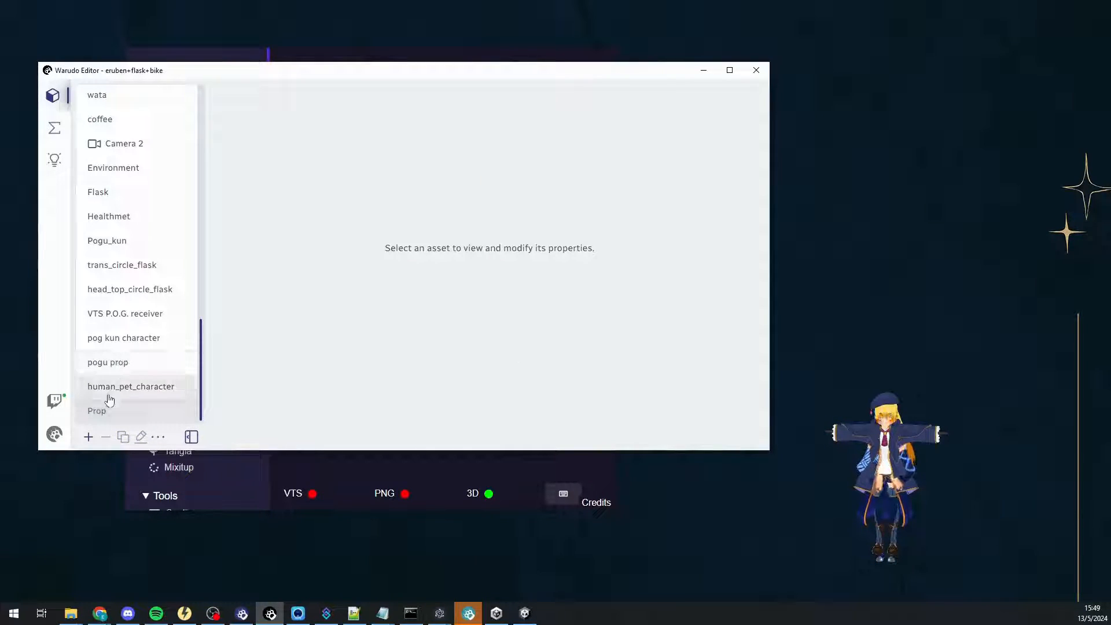
pyautogui.click(115, 418)
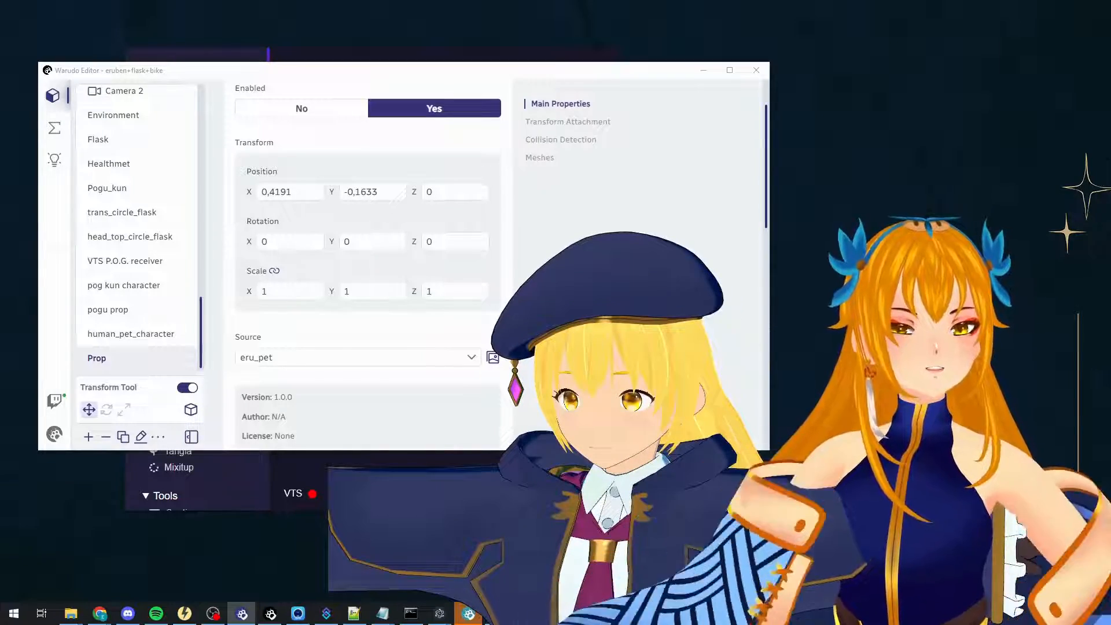
# Rename the prop asset as eru_pet_prop and disable it.
pyautogui.click(140, 435)
pyautogui.write('eru_pet')
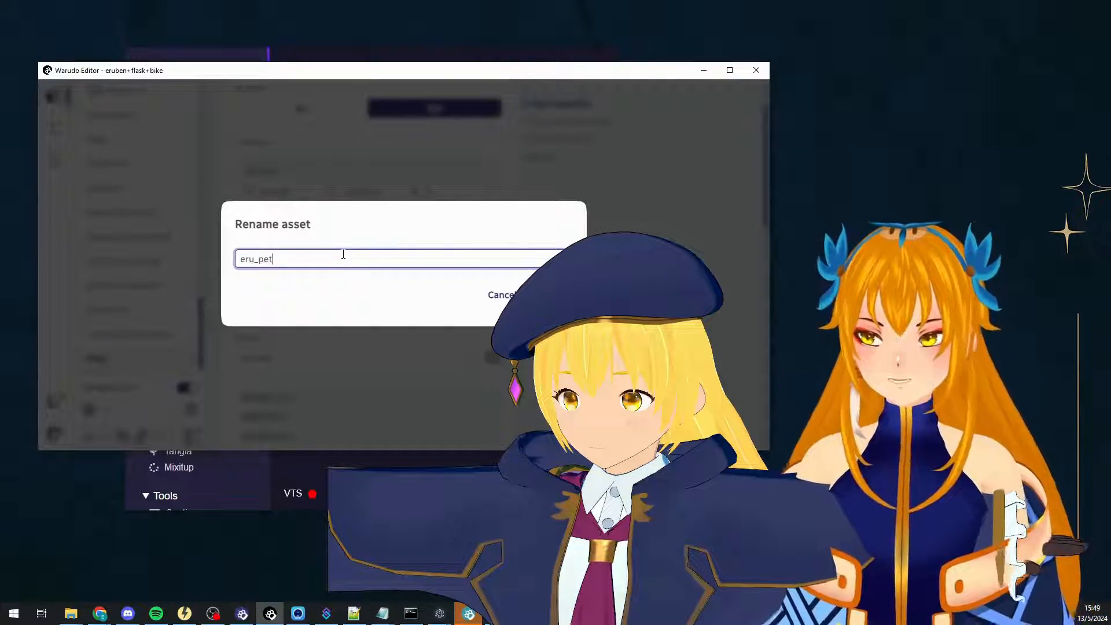
pyautogui.press('Return')
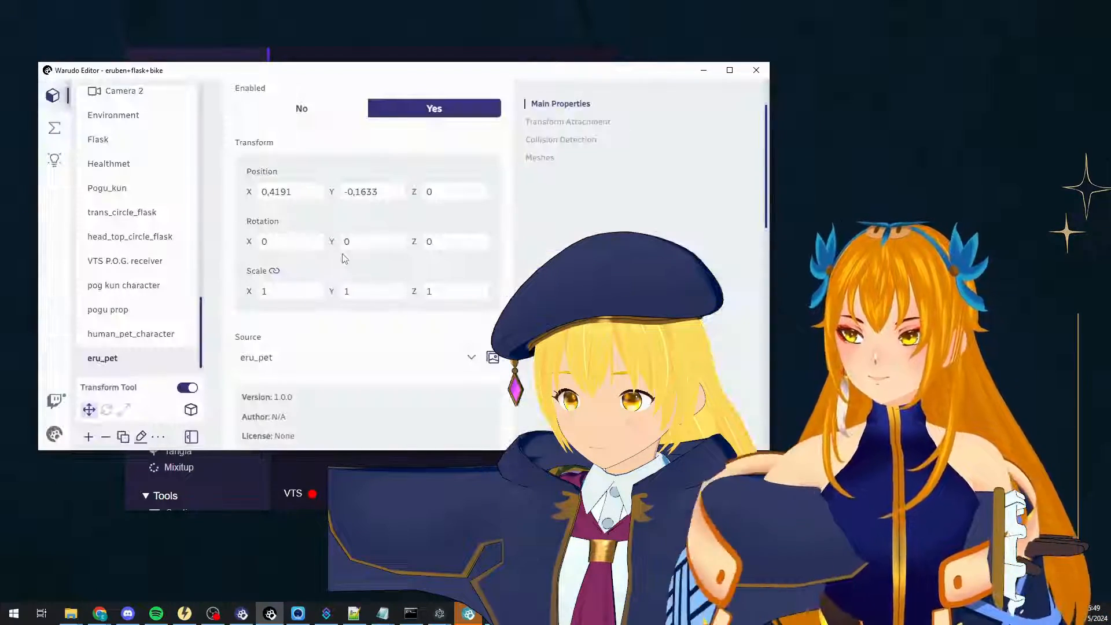
pyautogui.click(140, 436)
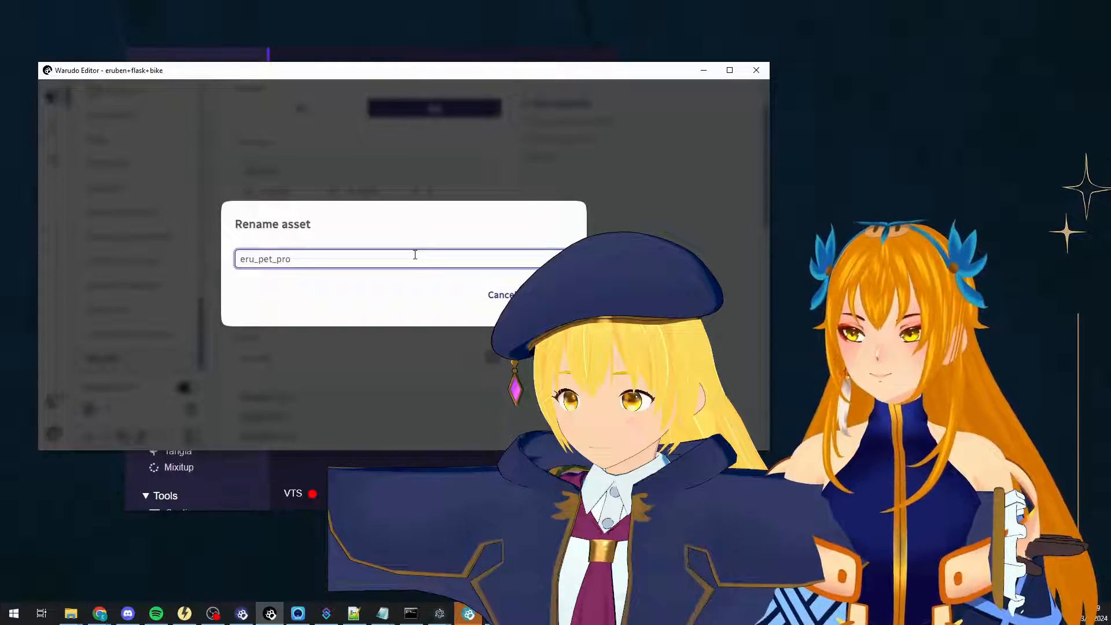
pyautogui.write('_prop')
pyautogui.press('Return')
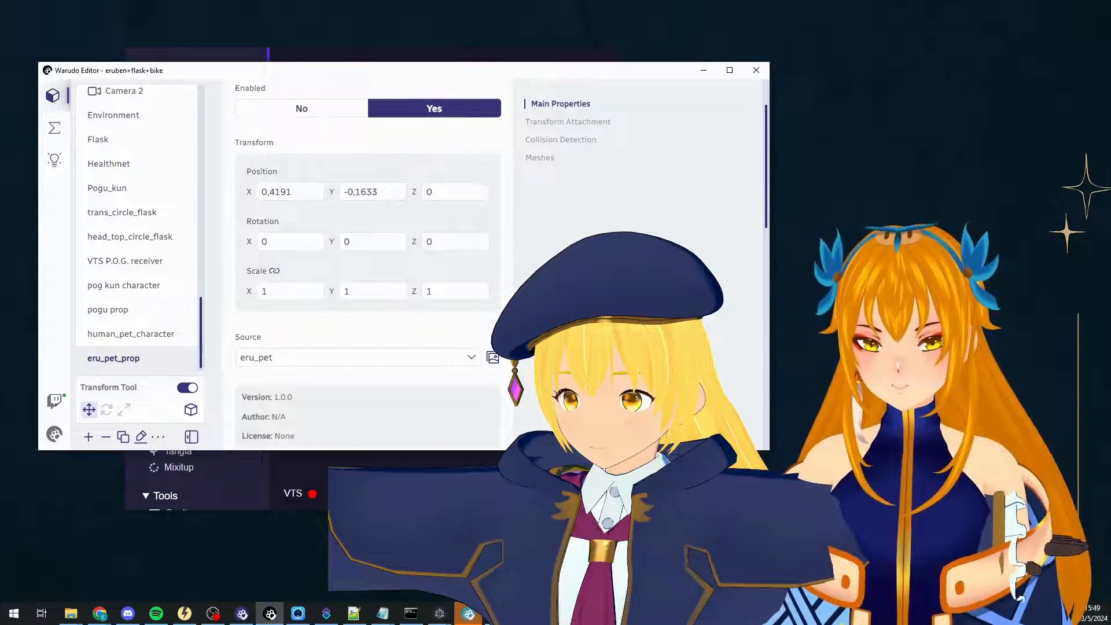
pyautogui.click(339, 176)
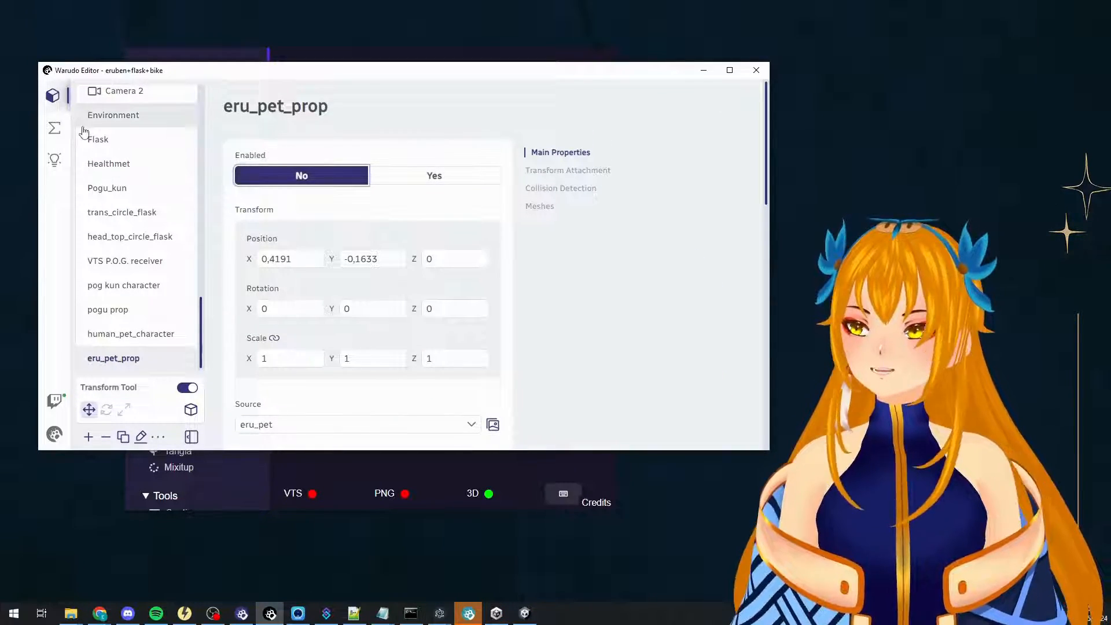
# Add a new empty blueprint to the blueprint list.
pyautogui.click(54, 127)
pyautogui.scroll(-5, 130, 232)
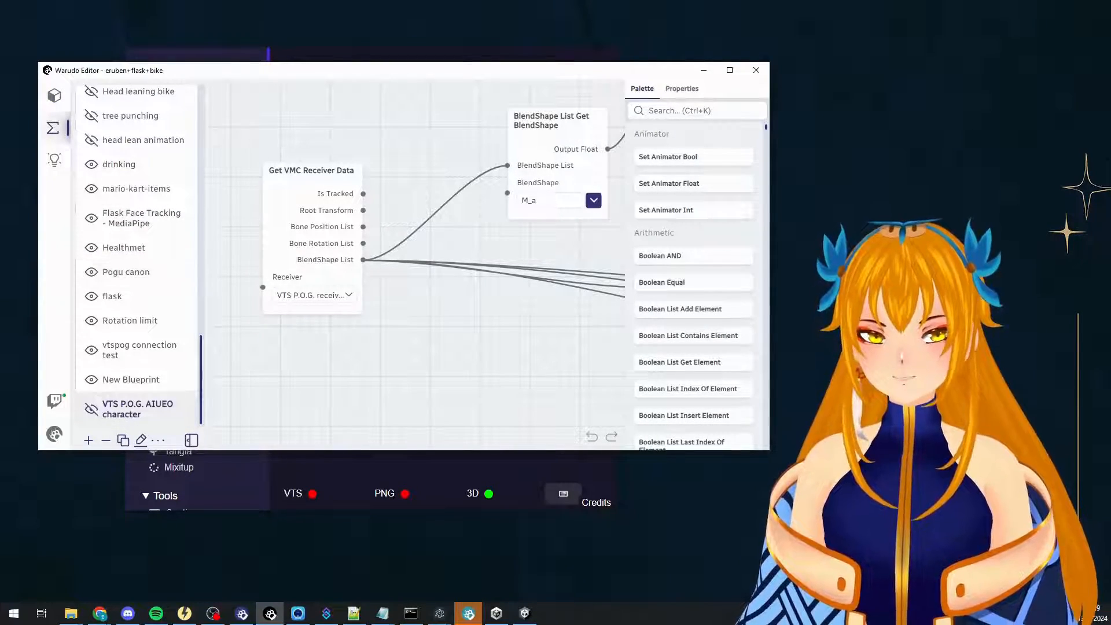
pyautogui.click(88, 440)
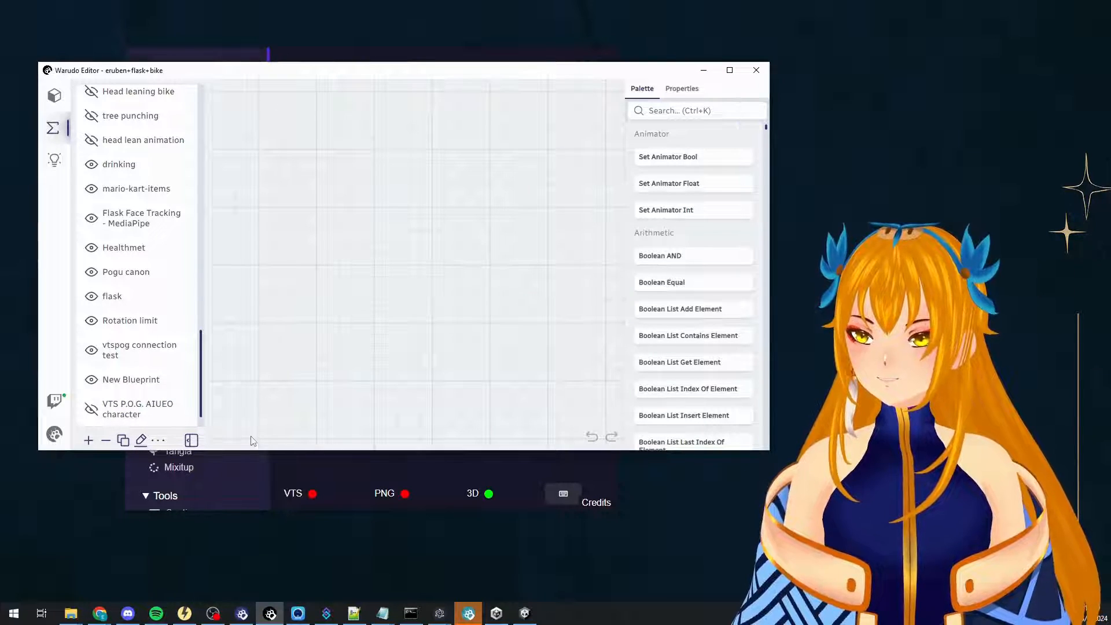
# Remove the new empty blueprint and import the blueprint file VTS P.O.G. AIUEO prop.json.
pyautogui.click(106, 440)
pyautogui.click(317, 408)
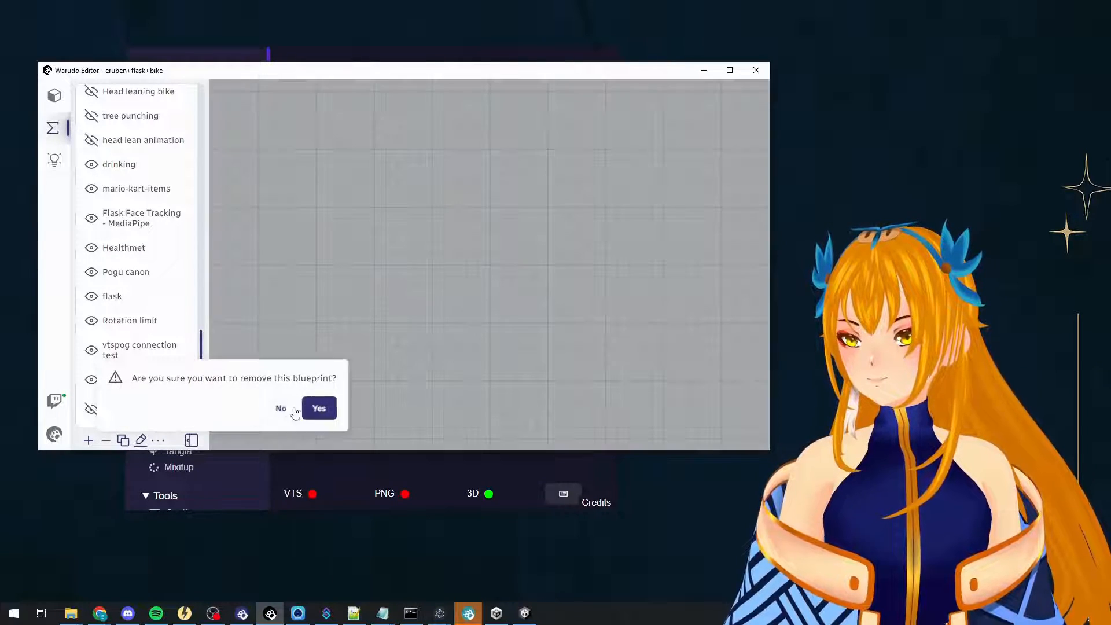
pyautogui.click(158, 440)
pyautogui.click(206, 328)
pyautogui.click(499, 296)
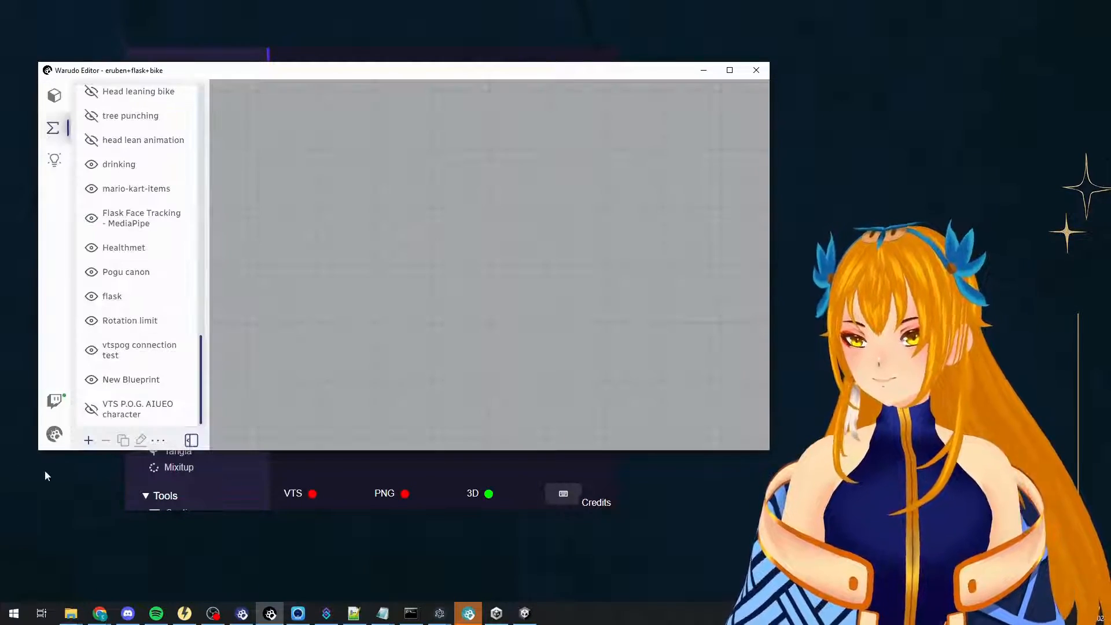
pyautogui.click(158, 440)
pyautogui.click(184, 384)
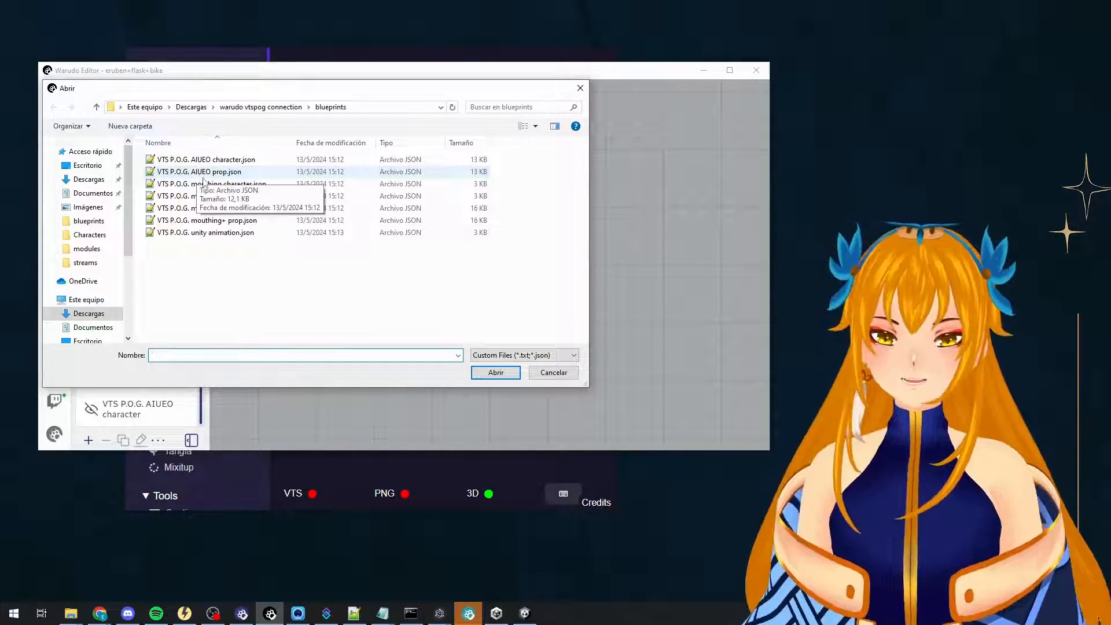
pyautogui.doubleClick(219, 172)
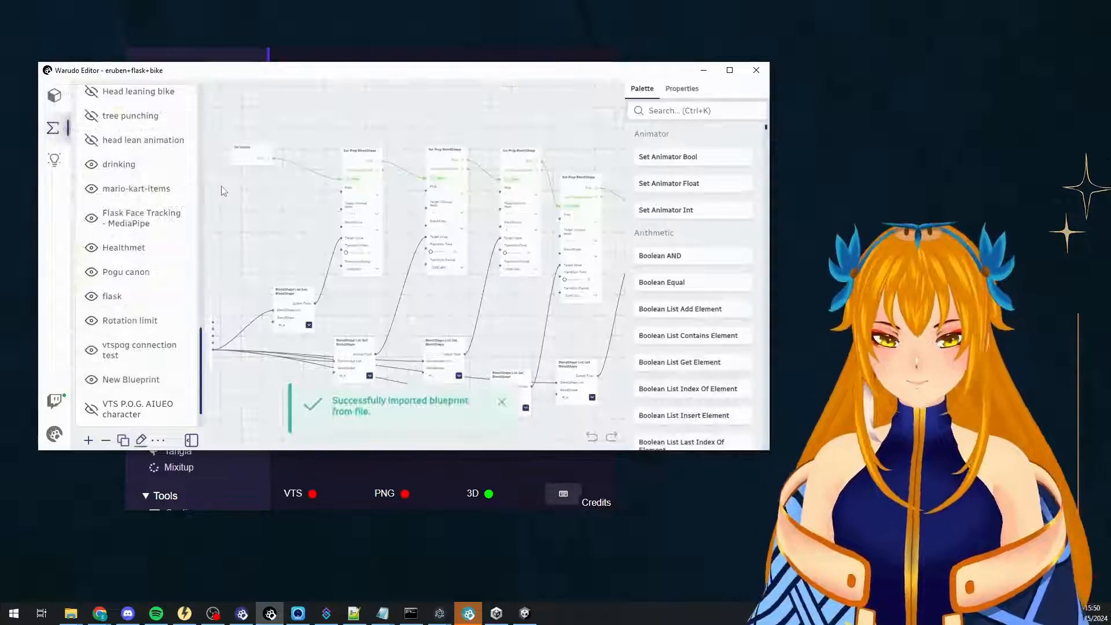
# Set the prop of the first Set Prop BlendShape node to eru_pet_prop.
pyautogui.scroll(-2, 284, 264)
pyautogui.moveTo(284, 264); pyautogui.dragTo(373, 222)
pyautogui.scroll(5, 375, 221)
pyautogui.scroll(3, 374, 222)
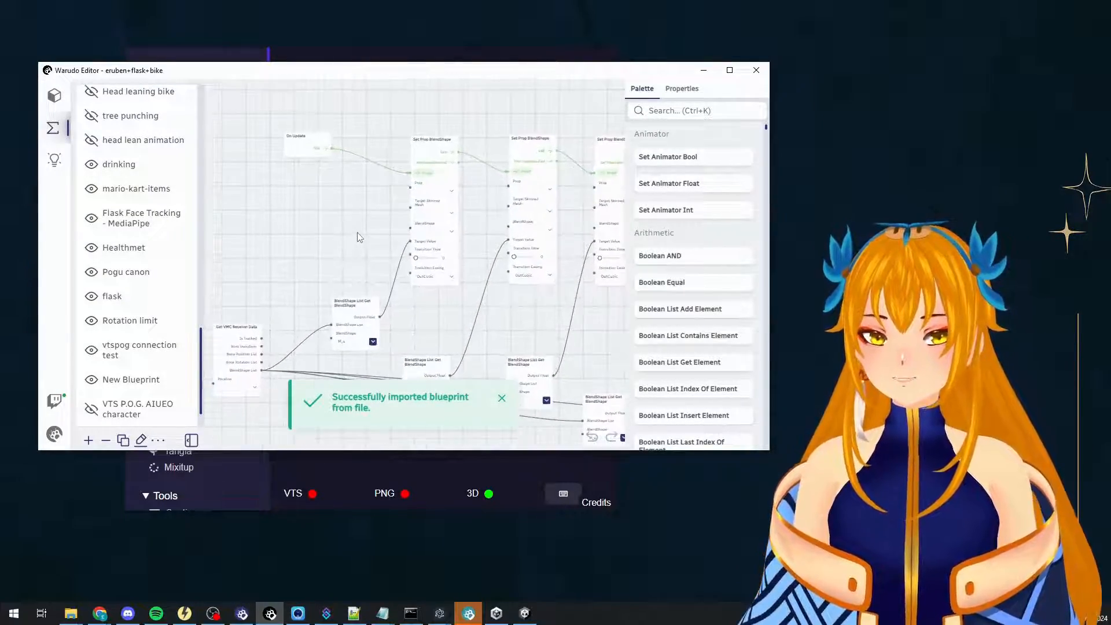
pyautogui.moveTo(370, 222); pyautogui.dragTo(305, 254)
pyautogui.scroll(3, 324, 240)
pyautogui.scroll(1, 305, 254)
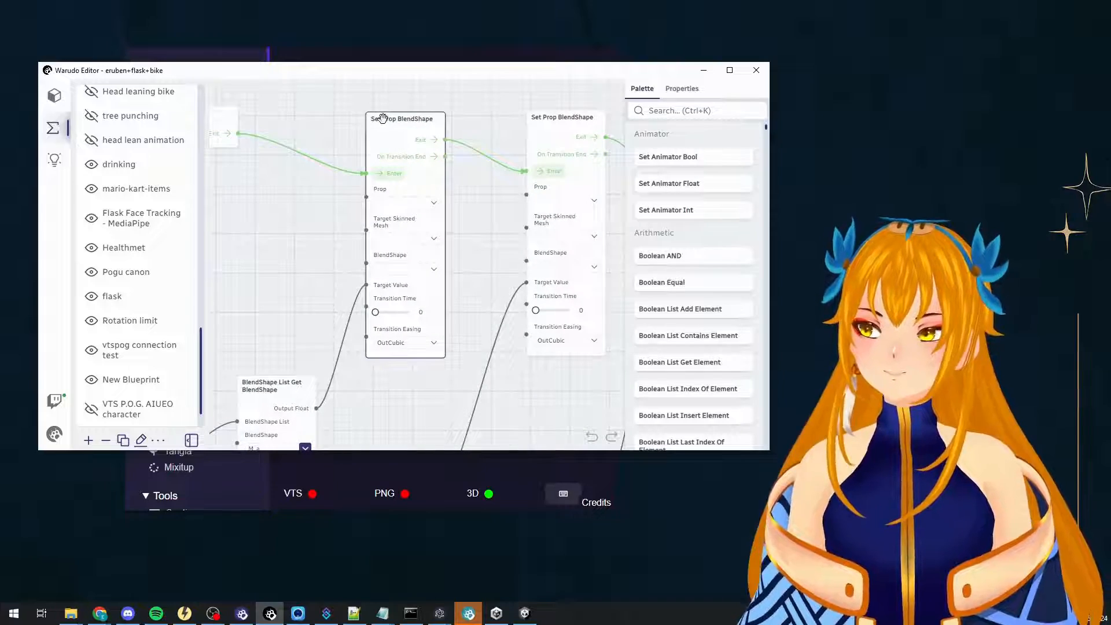
pyautogui.moveTo(508, 229); pyautogui.dragTo(469, 247)
pyautogui.scroll(1, 470, 247)
pyautogui.click(395, 218)
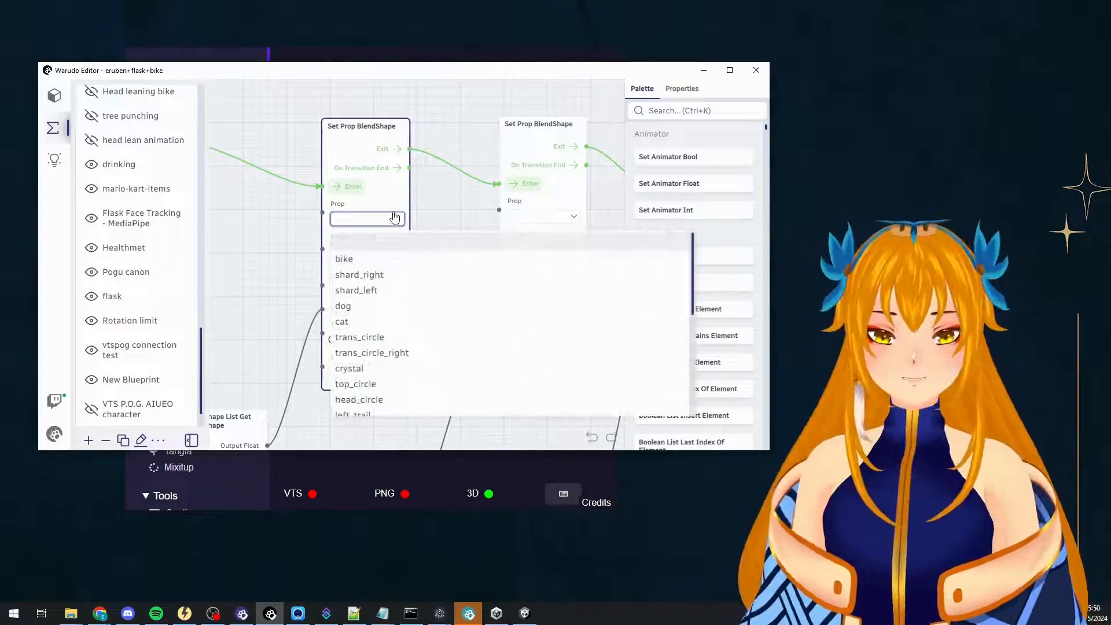
pyautogui.scroll(-5, 405, 324)
pyautogui.click(377, 407)
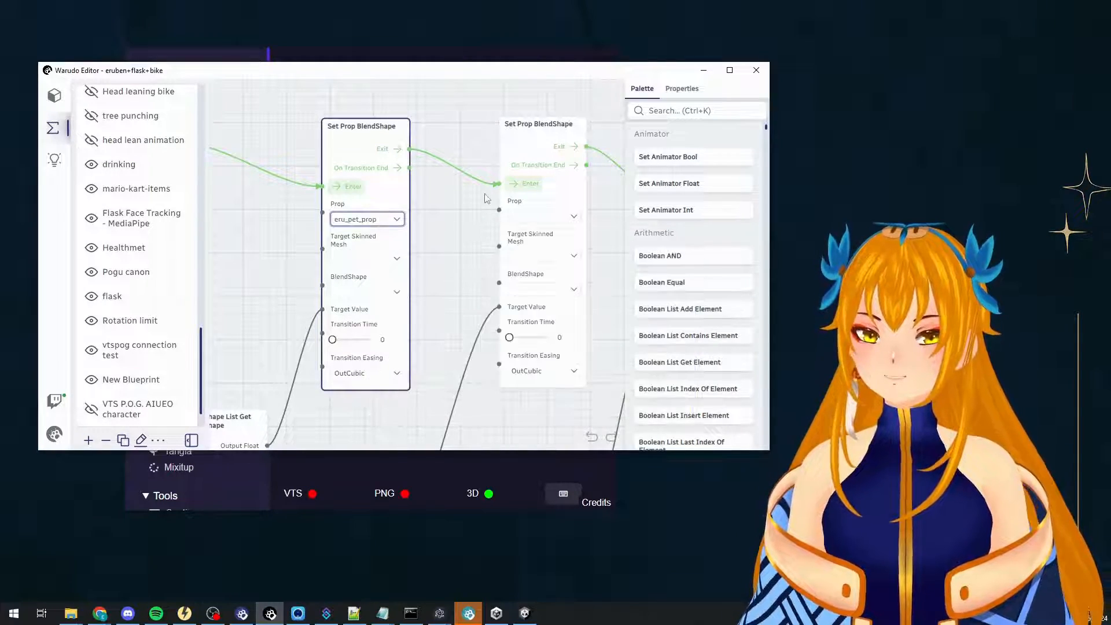
# Set the first Set Prop BlendShape node's target skinned mesh to Face and its blendshape to Fcl_MTH_A.
pyautogui.click(386, 260)
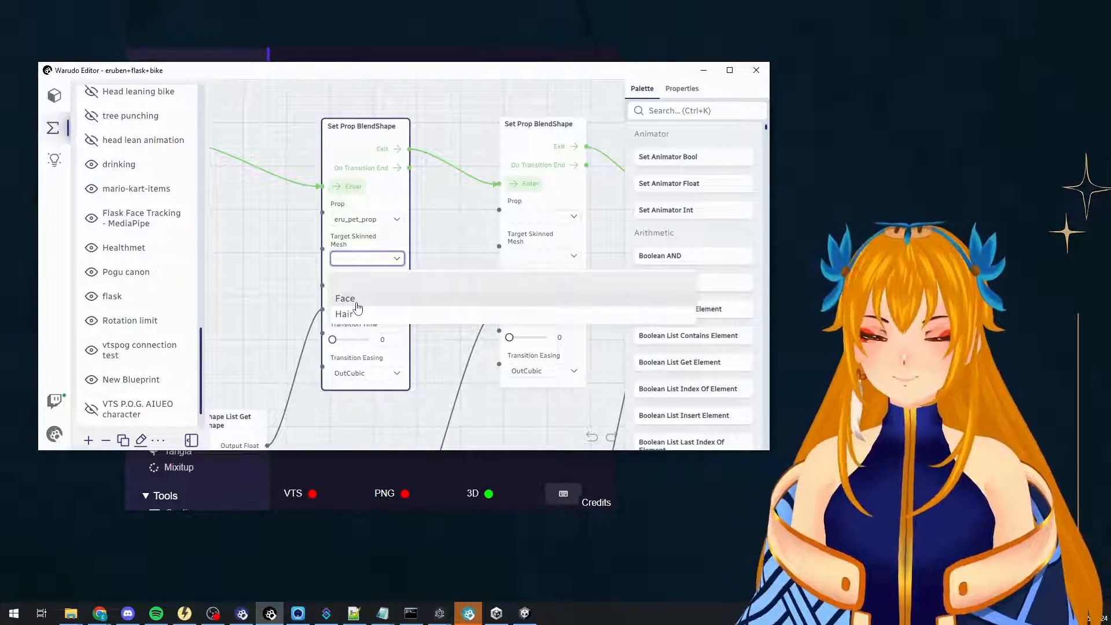
pyautogui.click(350, 299)
pyautogui.click(366, 292)
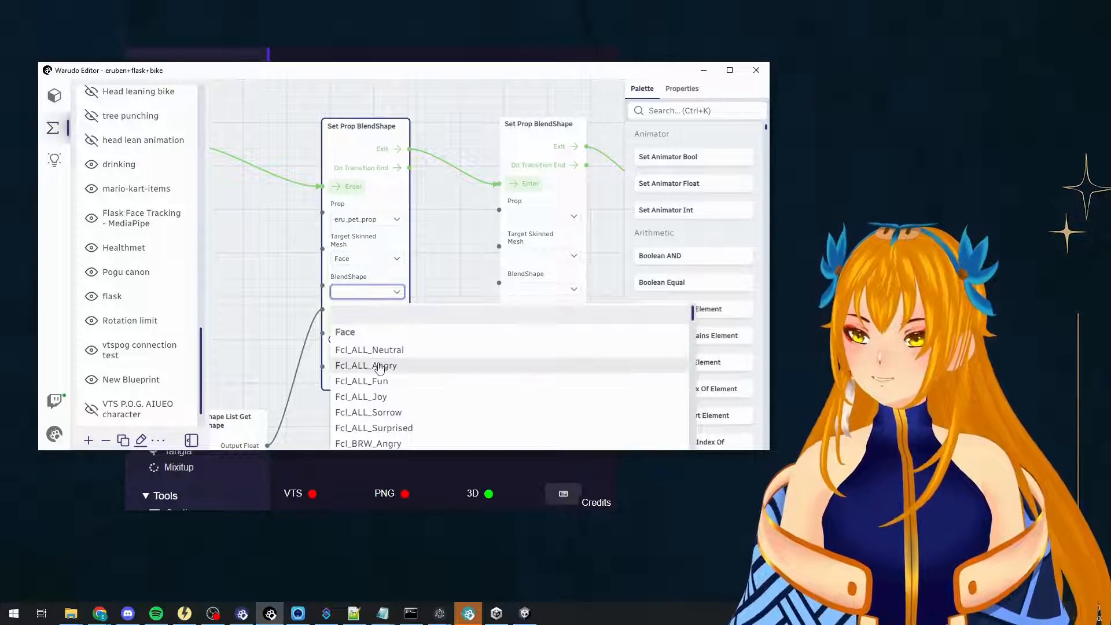
pyautogui.scroll(-3, 414, 380)
pyautogui.scroll(-8, 414, 380)
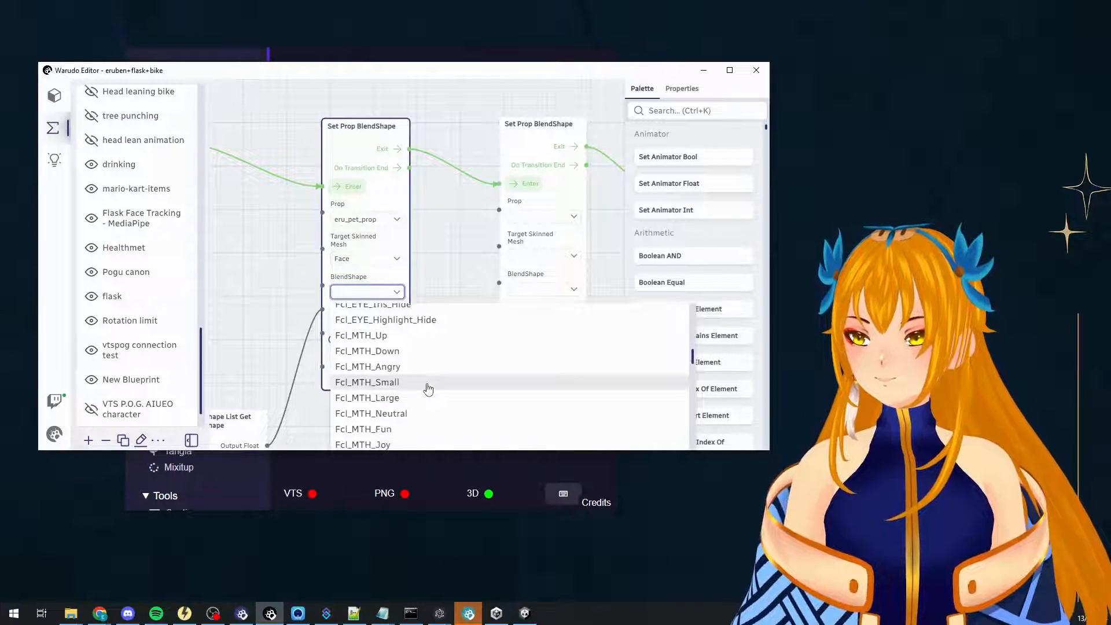
pyautogui.click(361, 423)
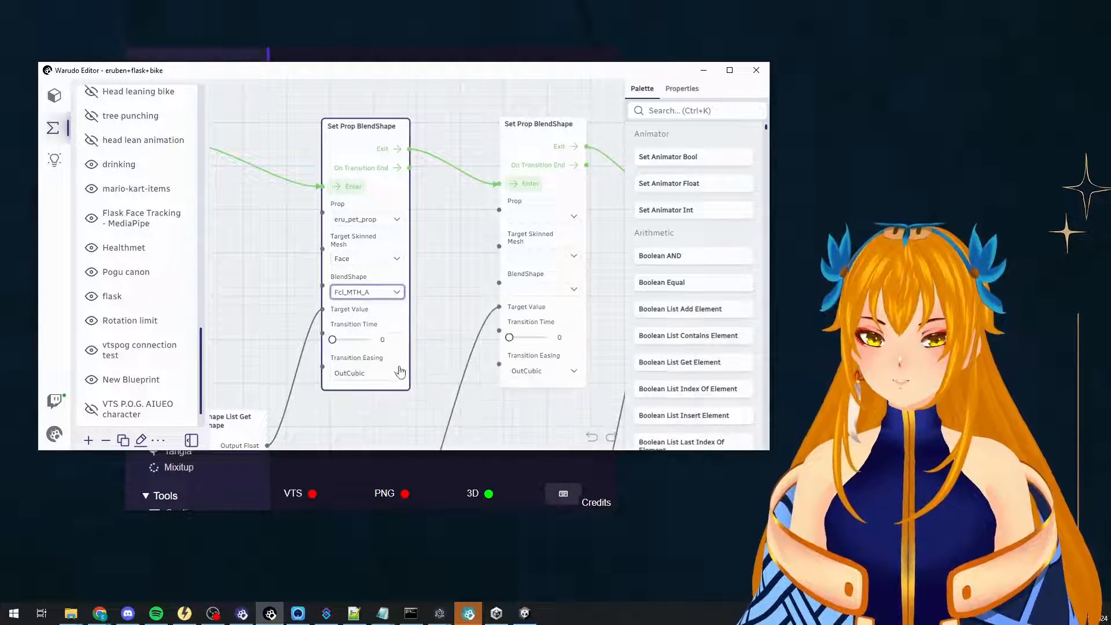
# Check which mouth value feeds the second Set Prop BlendShape node and set that node's prop to eru_pet_prop.
pyautogui.moveTo(451, 264); pyautogui.dragTo(353, 277)
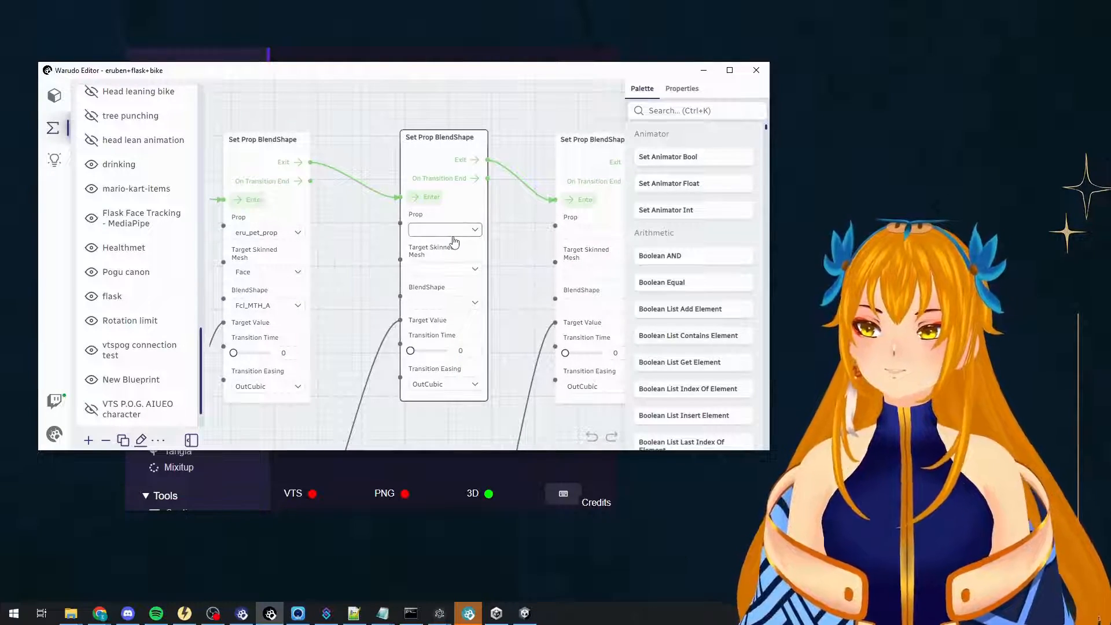
pyautogui.moveTo(339, 435); pyautogui.dragTo(453, 306)
pyautogui.moveTo(407, 357); pyautogui.dragTo(418, 303)
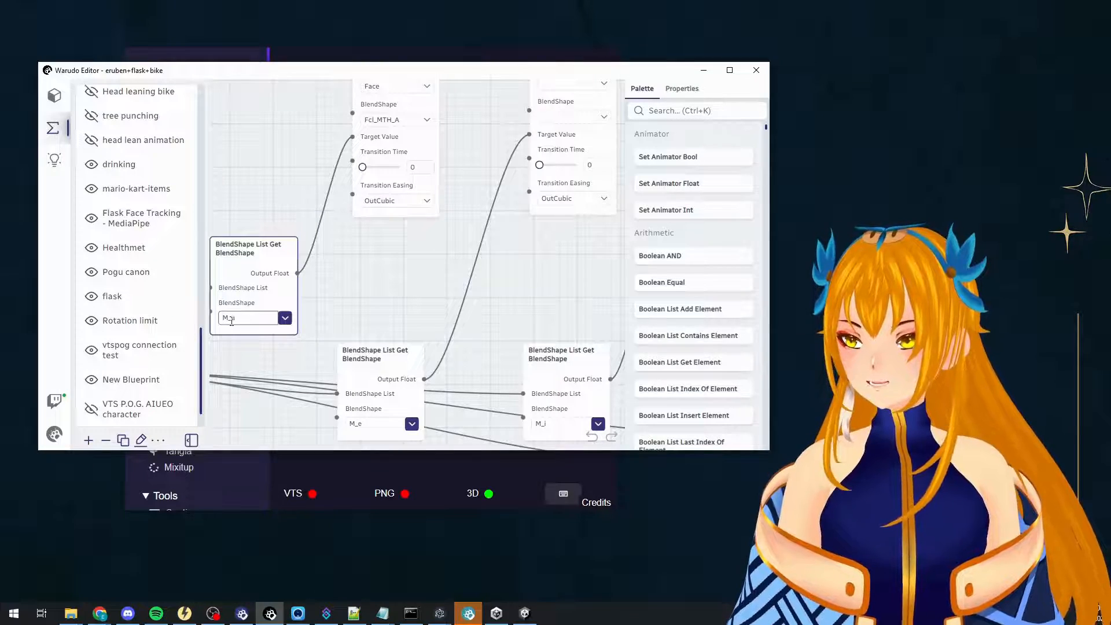
pyautogui.moveTo(470, 276); pyautogui.dragTo(422, 237)
pyautogui.moveTo(416, 282); pyautogui.dragTo(301, 386)
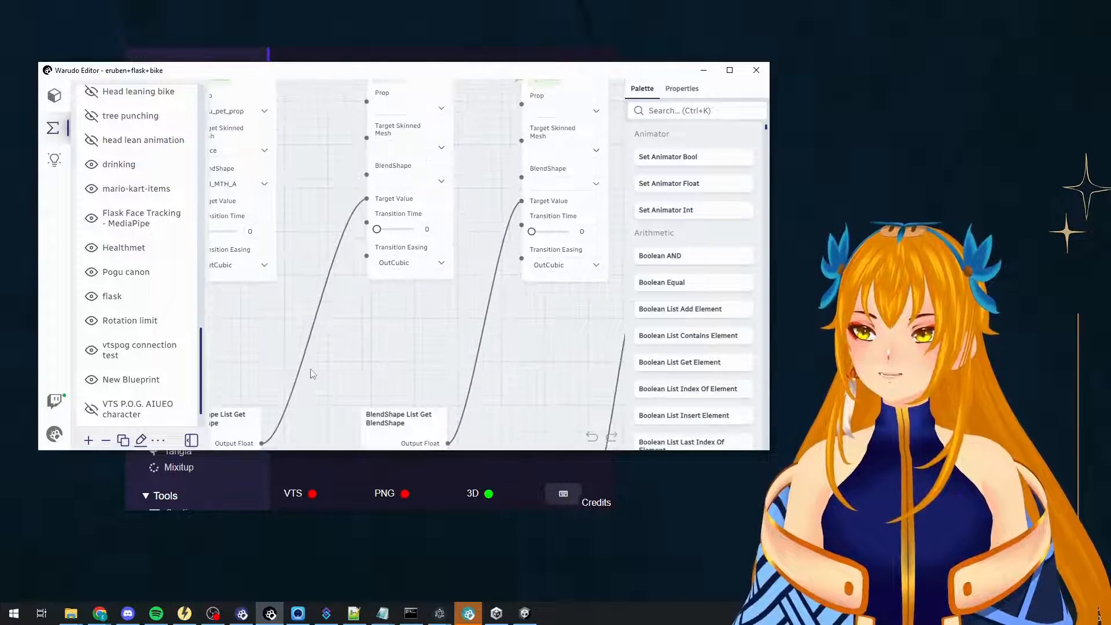
pyautogui.click(423, 152)
pyautogui.click(411, 108)
pyautogui.scroll(-5, 432, 279)
pyautogui.click(408, 295)
# Set the second Set Prop BlendShape node's target skinned mesh to Face and its blendshape to Fcl_MTH_E.
pyautogui.click(411, 147)
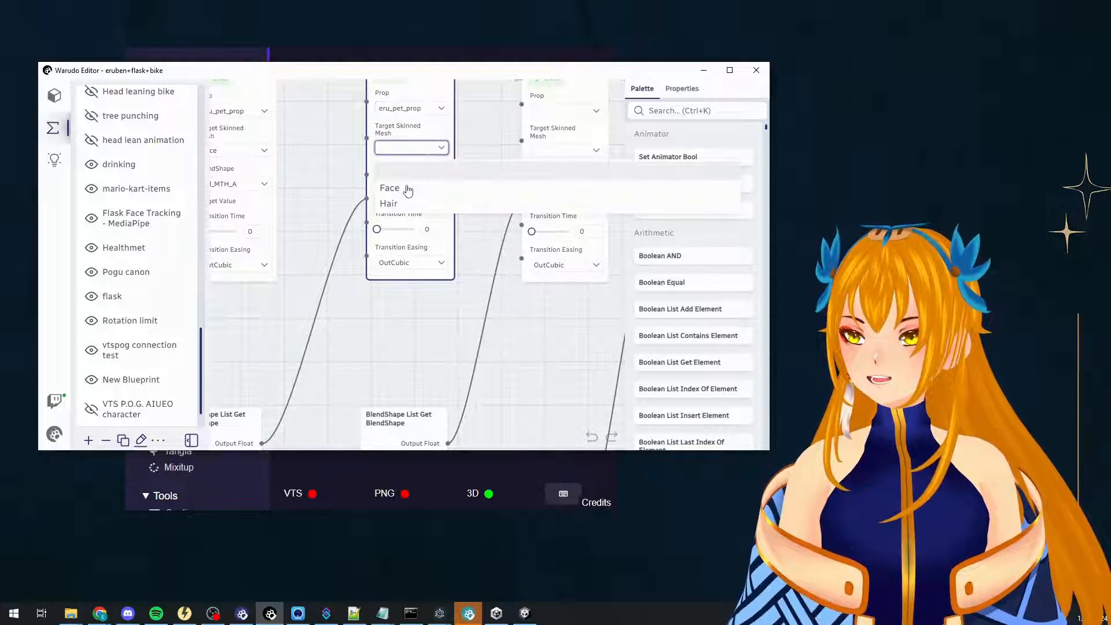
pyautogui.click(422, 189)
pyautogui.click(426, 181)
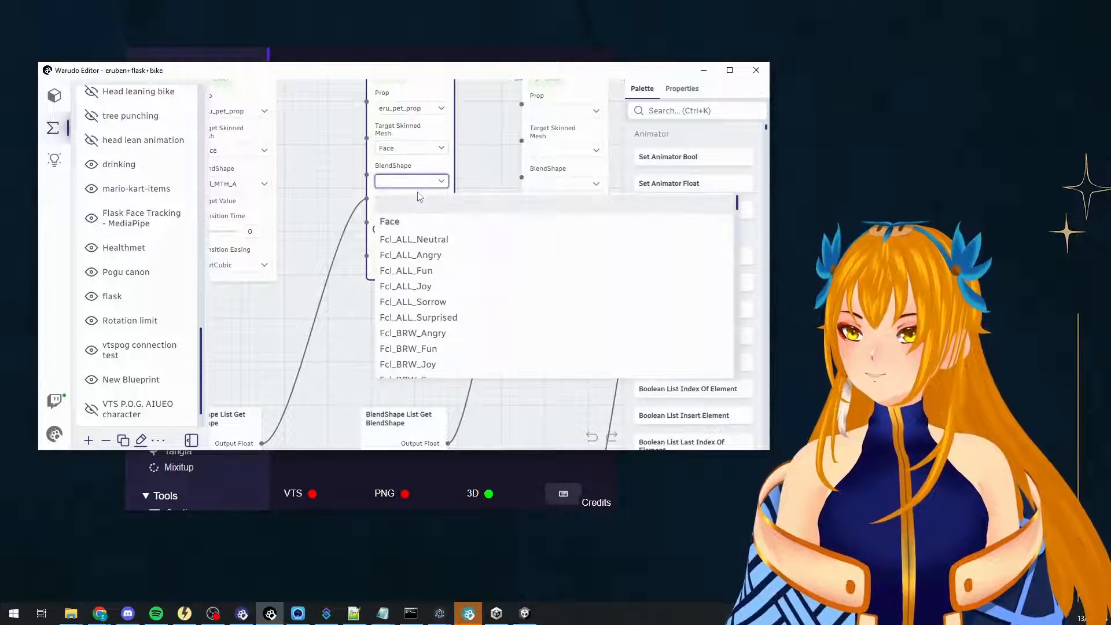
pyautogui.scroll(-10, 451, 312)
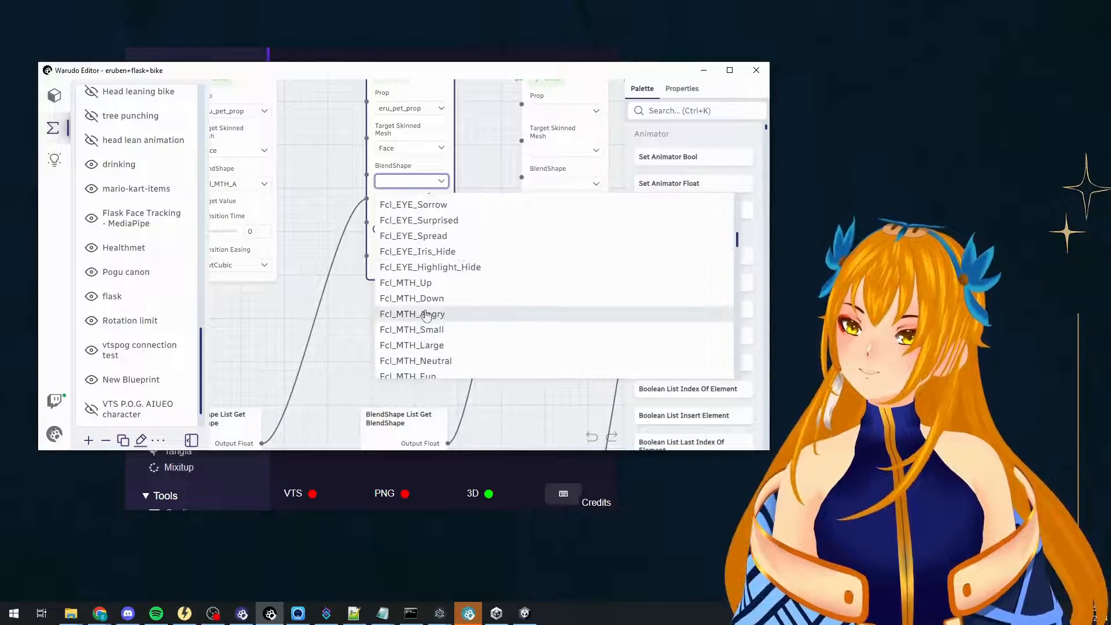
pyautogui.scroll(-3, 441, 325)
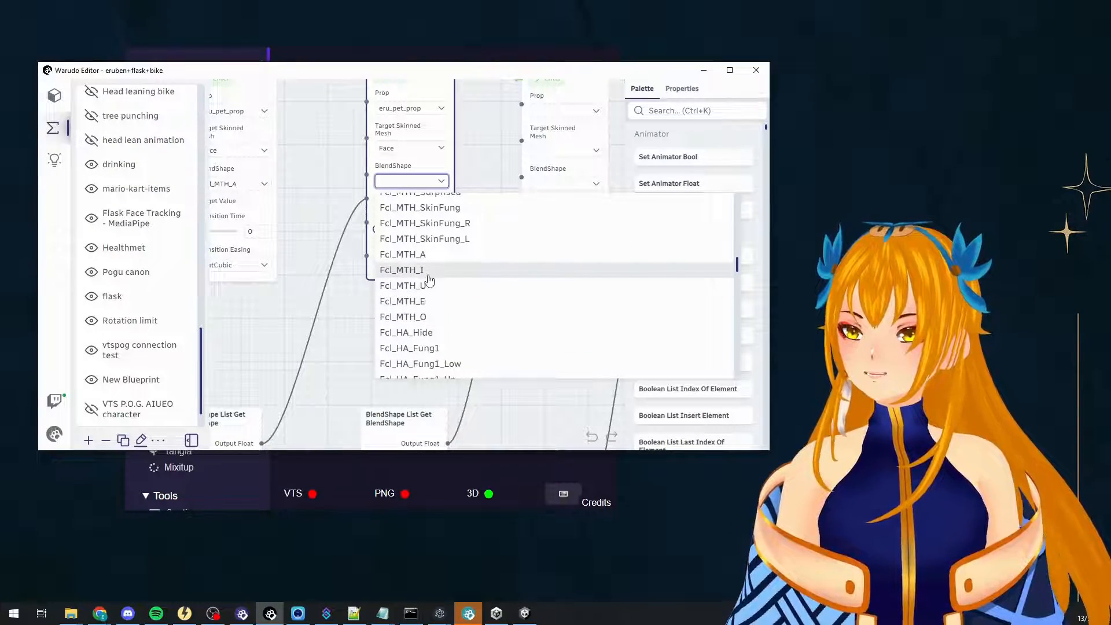
pyautogui.click(427, 302)
# Set the prop of the third Set Prop BlendShape node, fed by M_i, to eru_pet_prop.
pyautogui.moveTo(322, 362); pyautogui.dragTo(359, 257)
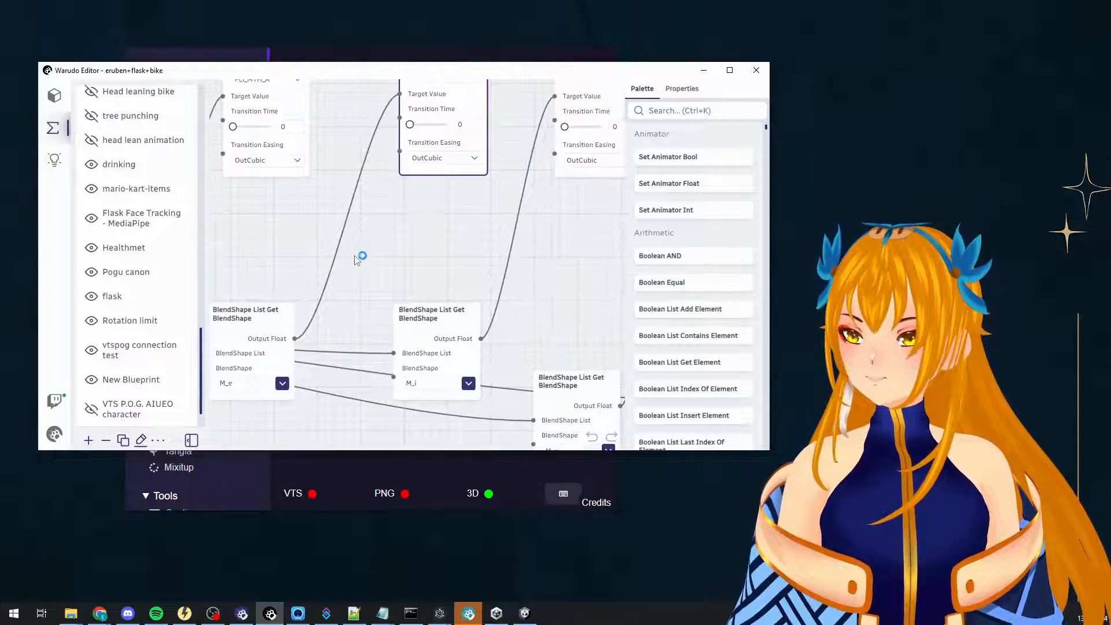
pyautogui.moveTo(481, 217); pyautogui.dragTo(339, 289)
pyautogui.click(462, 123)
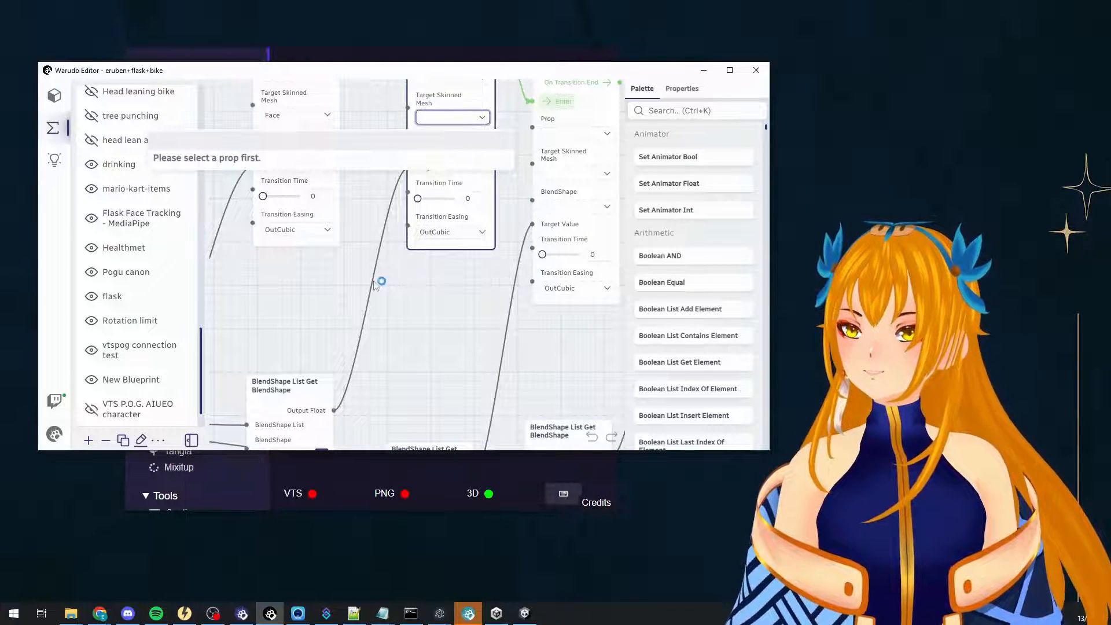
pyautogui.moveTo(360, 226); pyautogui.dragTo(347, 344)
pyautogui.click(440, 201)
pyautogui.scroll(-5, 471, 313)
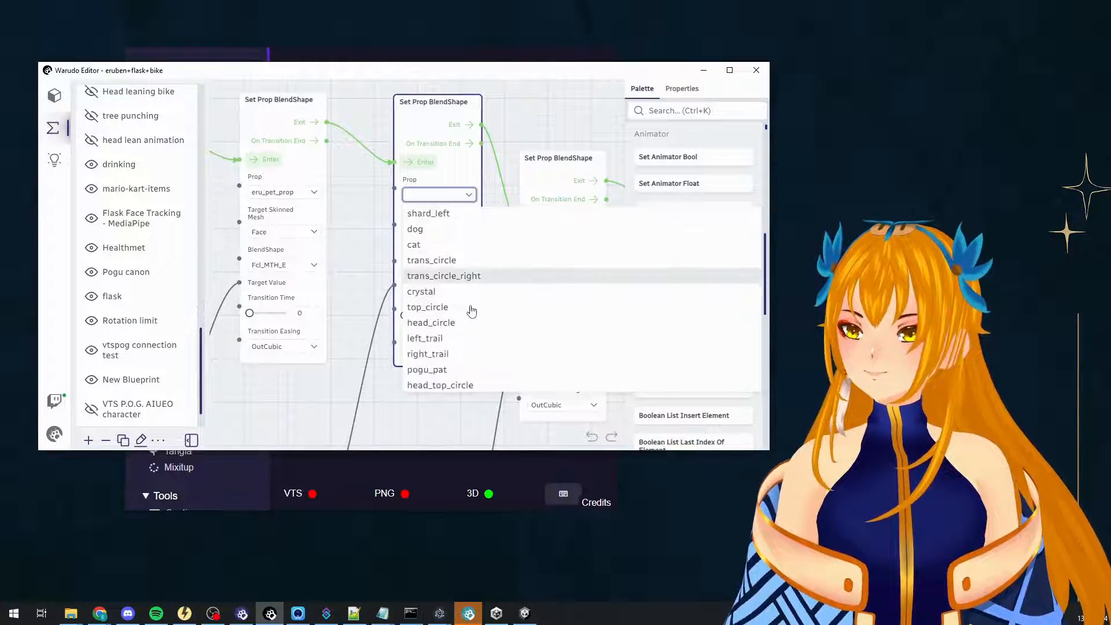
pyautogui.click(451, 382)
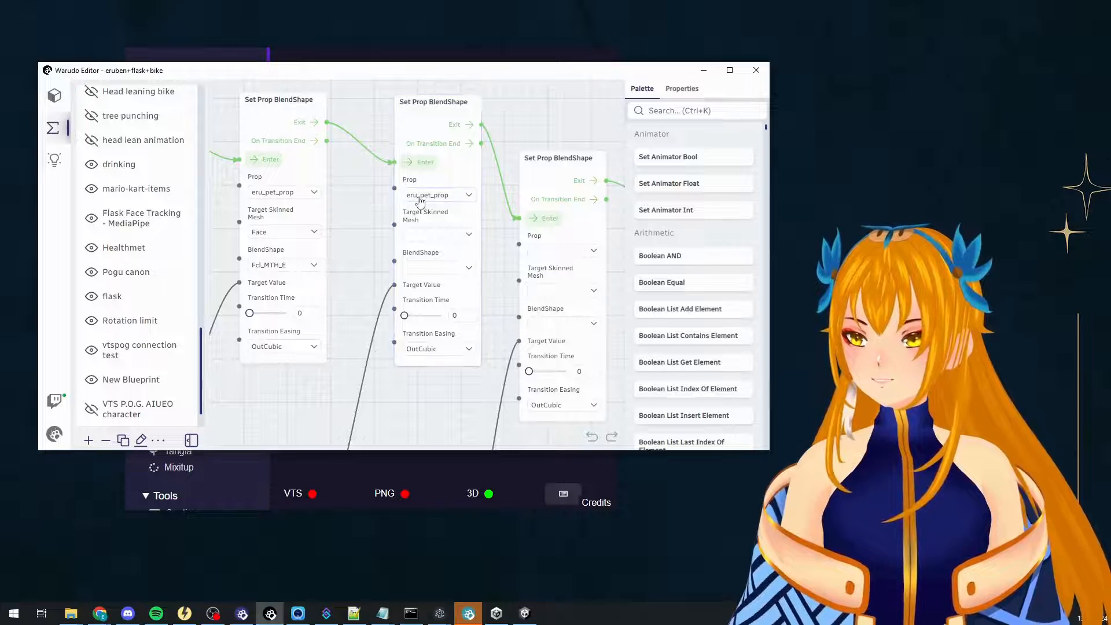
# Set the third Set Prop BlendShape node's target skinned mesh to Face and its blendshape to Fcl_MTH_I.
pyautogui.click(443, 234)
pyautogui.click(428, 273)
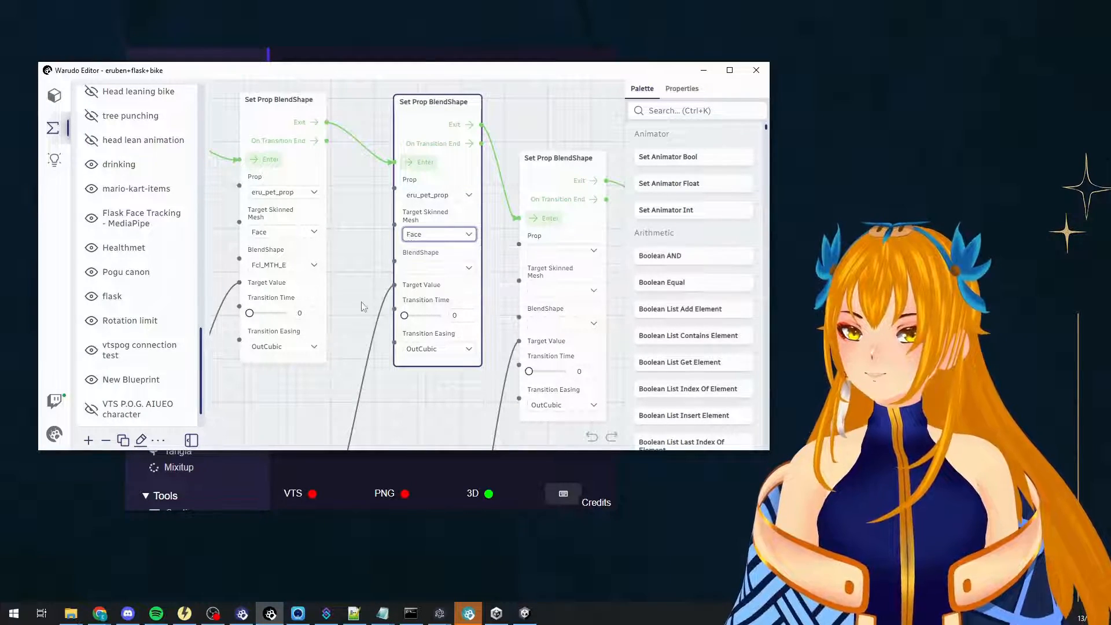
pyautogui.moveTo(360, 313); pyautogui.dragTo(338, 289)
pyautogui.click(438, 245)
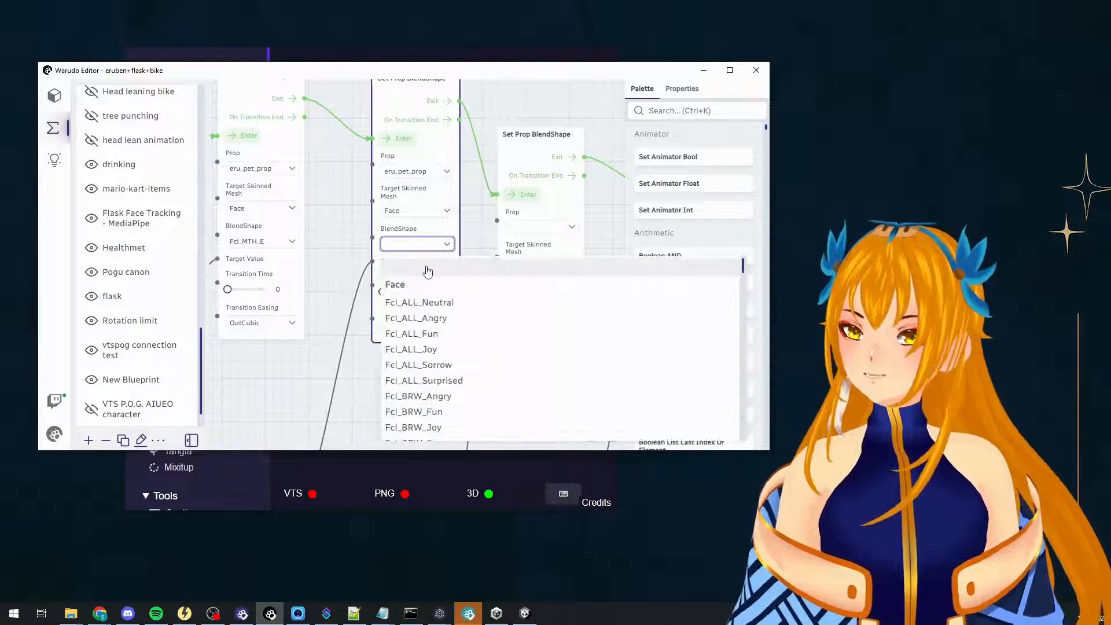
pyautogui.scroll(-10, 405, 347)
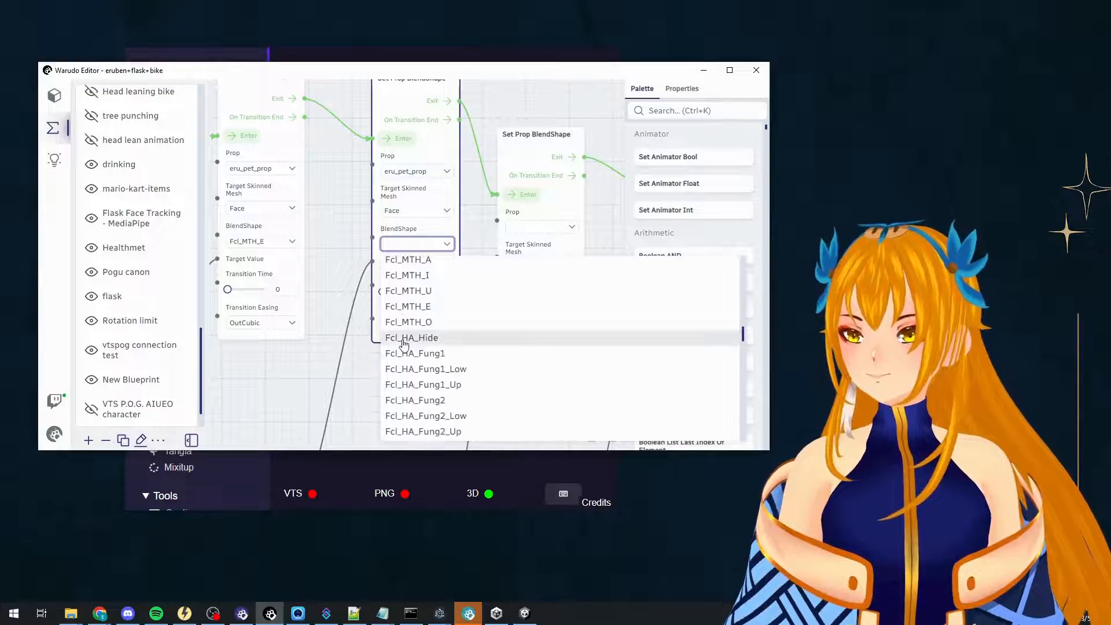
pyautogui.click(421, 276)
# Set the prop of the fourth Set Prop BlendShape node to eru_pet_prop.
pyautogui.moveTo(330, 357); pyautogui.dragTo(390, 224)
pyautogui.moveTo(425, 314); pyautogui.dragTo(339, 310)
pyautogui.click(418, 148)
pyautogui.scroll(-4, 428, 231)
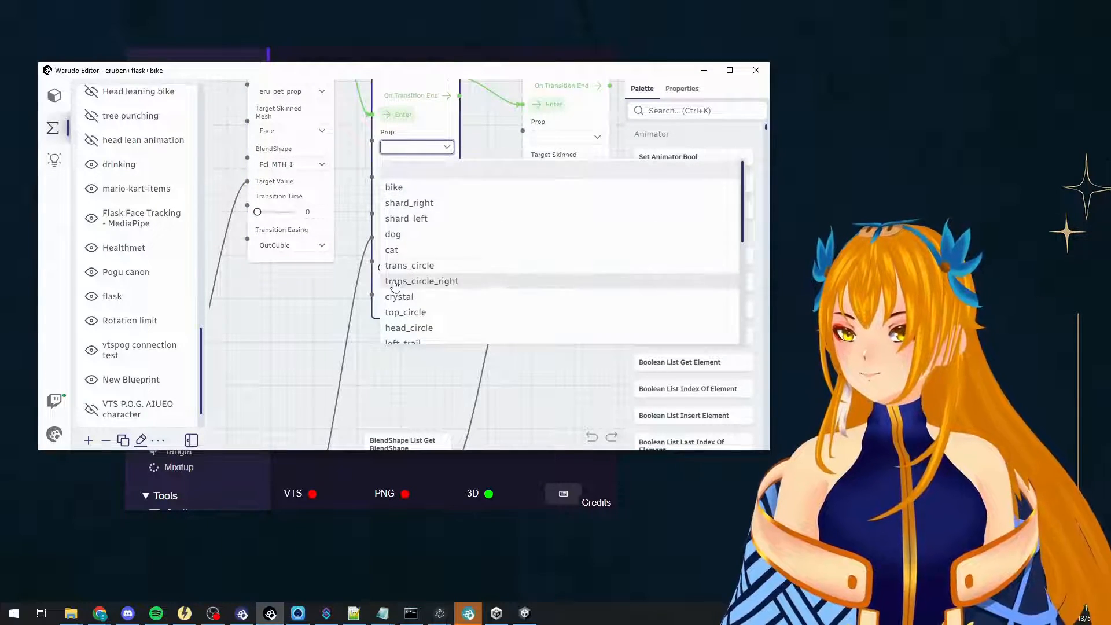
pyautogui.scroll(-2, 431, 260)
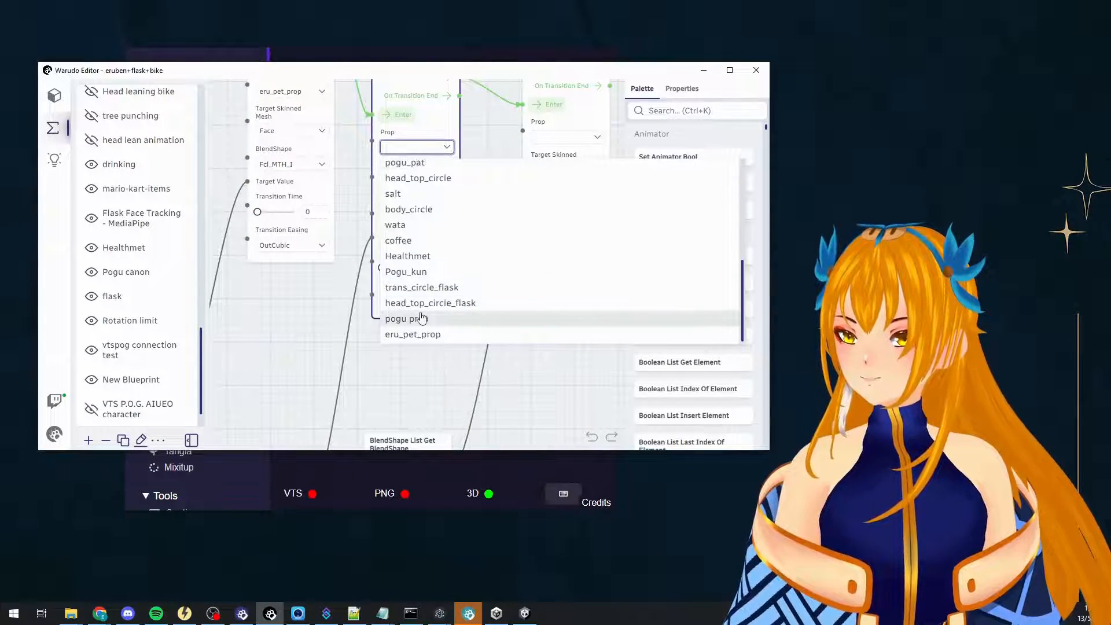
pyautogui.click(412, 329)
# Set the fourth Set Prop BlendShape node's target skinned mesh to Face and its blendshape to Fcl_MTH_U.
pyautogui.click(443, 189)
pyautogui.click(327, 390)
pyautogui.moveTo(328, 389); pyautogui.dragTo(338, 366)
pyautogui.click(441, 166)
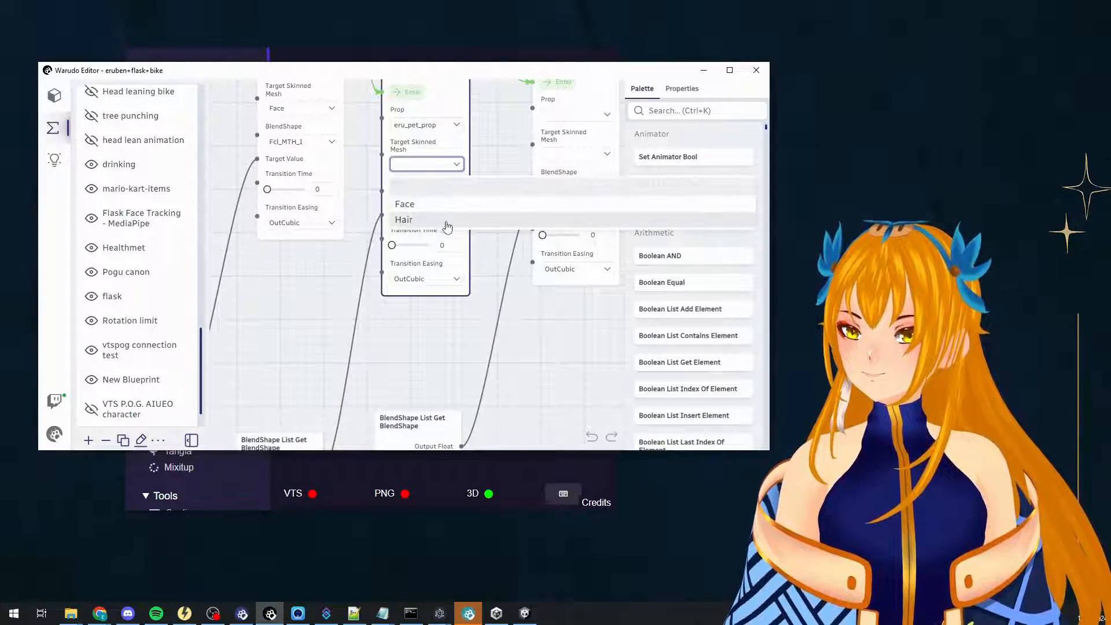
pyautogui.click(450, 213)
pyautogui.click(450, 197)
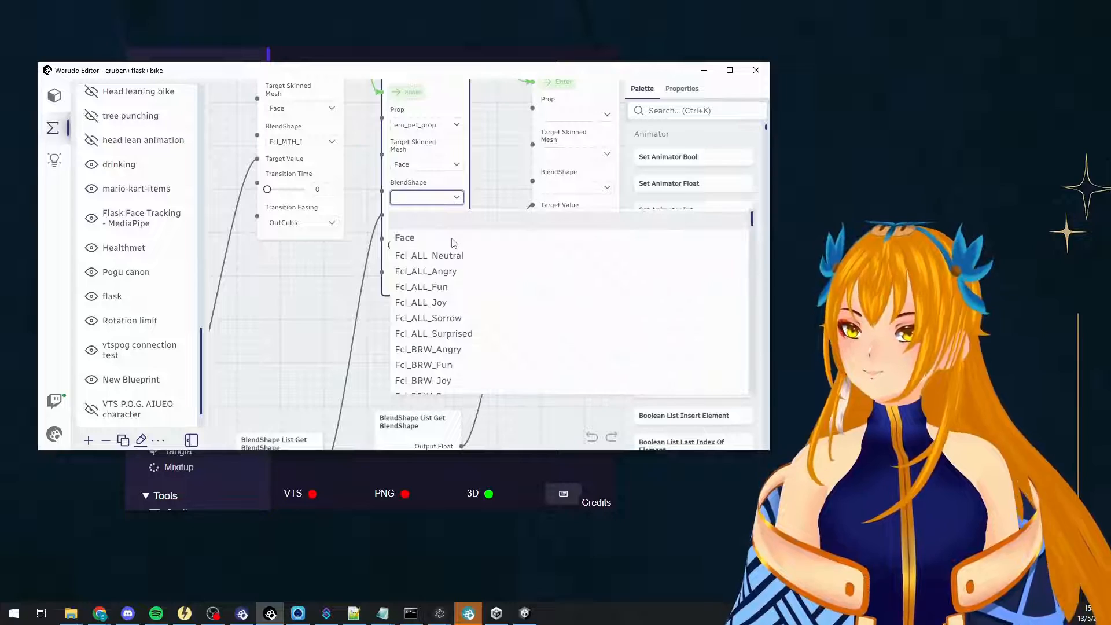
pyautogui.scroll(-5, 450, 312)
pyautogui.scroll(-6, 449, 321)
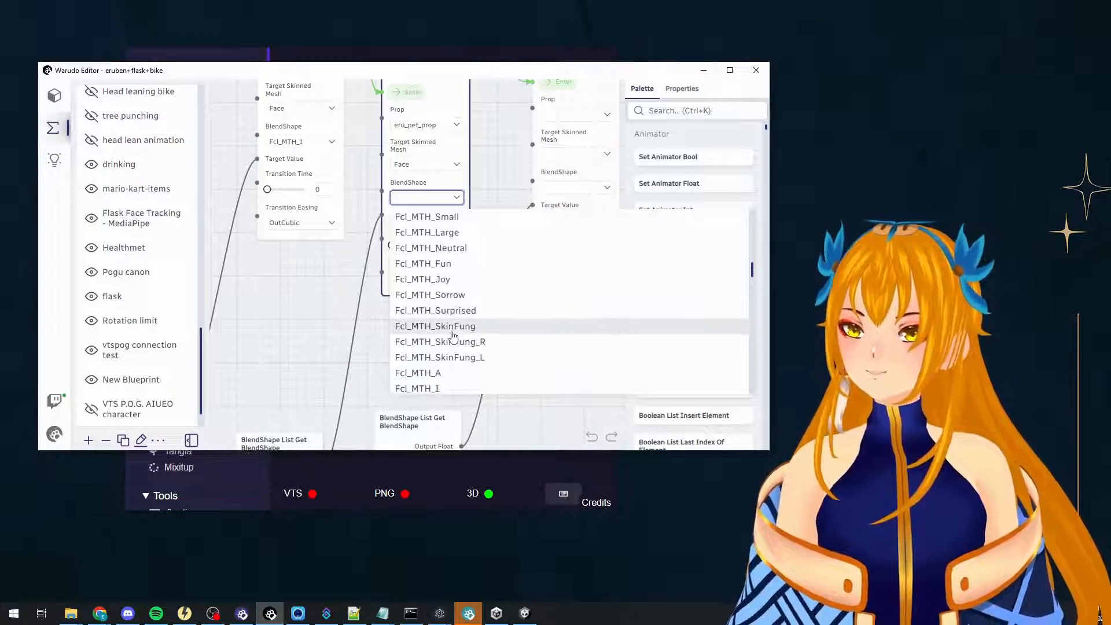
pyautogui.click(446, 244)
# Set the prop of the fifth Set Prop BlendShape node to eru_pet_prop.
pyautogui.moveTo(548, 386); pyautogui.dragTo(424, 424)
pyautogui.click(453, 153)
pyautogui.scroll(-5, 435, 253)
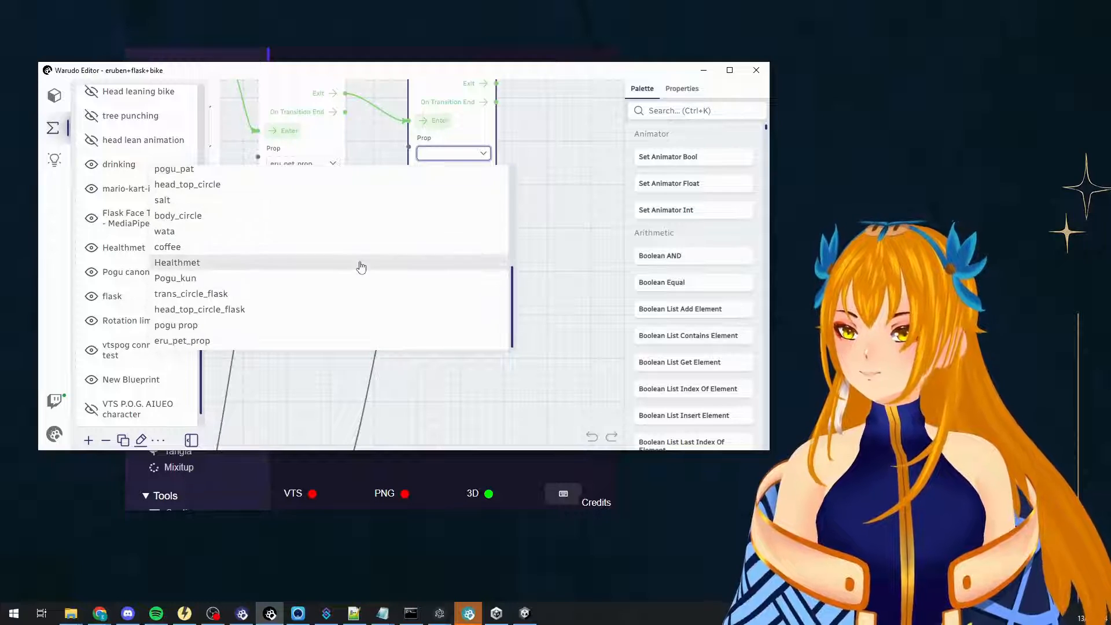
pyautogui.click(293, 341)
# Set the fifth Set Prop BlendShape node's target skinned mesh to Face and choose its blendshape for the O mouth shape.
pyautogui.click(451, 192)
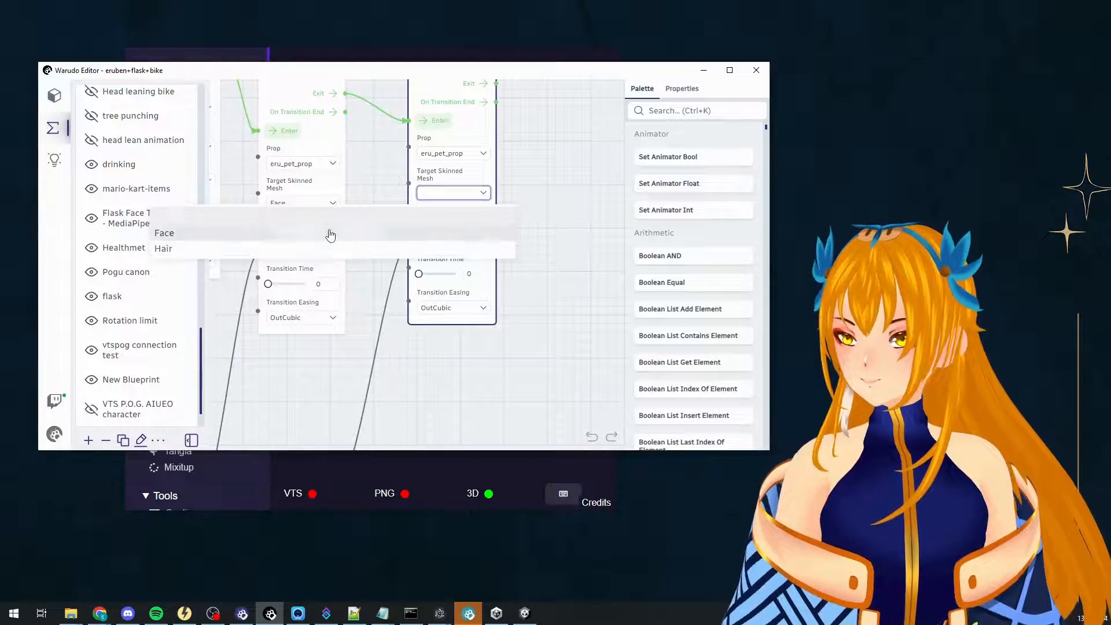
pyautogui.click(329, 234)
pyautogui.click(454, 225)
pyautogui.scroll(-10, 359, 303)
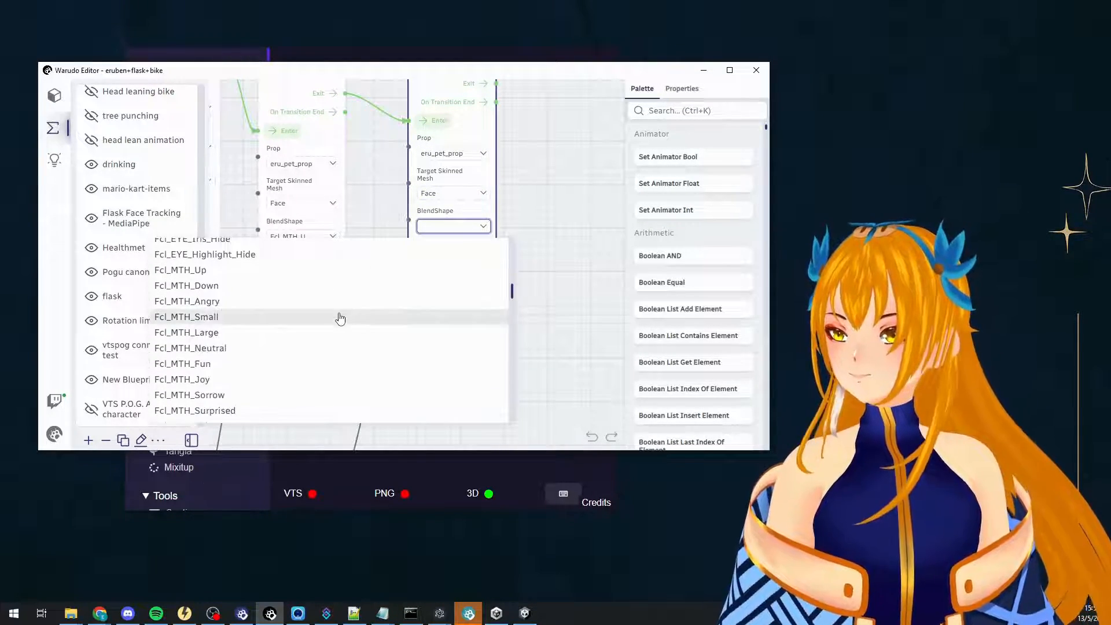
pyautogui.click(248, 418)
pyautogui.scroll(-2, 315, 386)
pyautogui.moveTo(316, 383); pyautogui.dragTo(533, 210)
pyautogui.moveTo(289, 336); pyautogui.dragTo(493, 338)
pyautogui.scroll(1, 407, 322)
pyautogui.moveTo(411, 322); pyautogui.dragTo(452, 325)
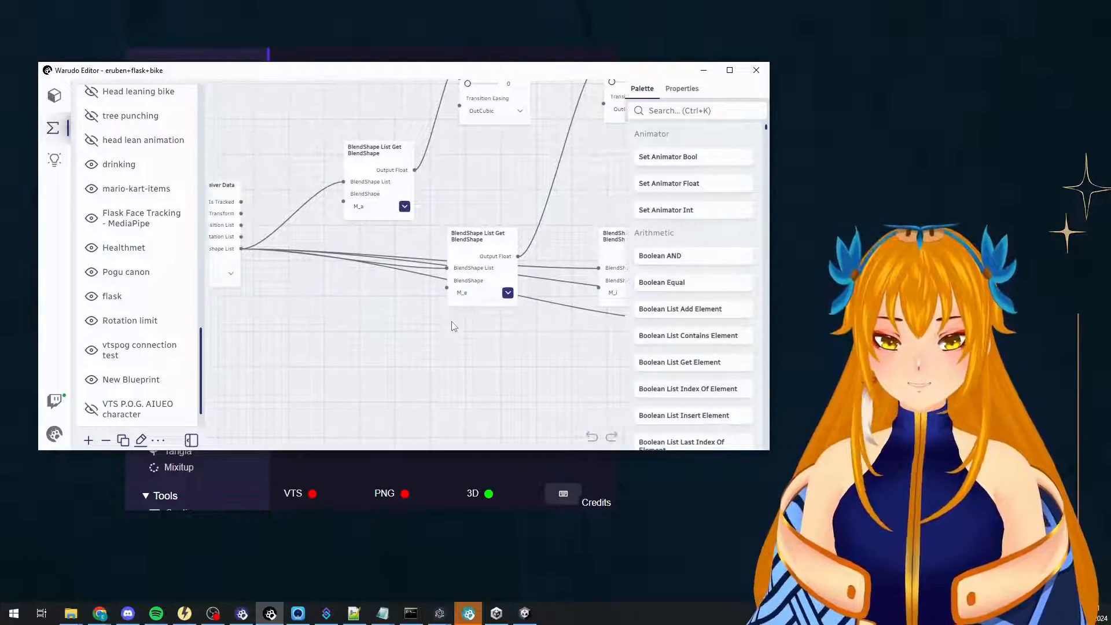
# Switch to Eruben TTS and review the 3D Tracking connection settings and their VMC blend options.
pyautogui.click(372, 470)
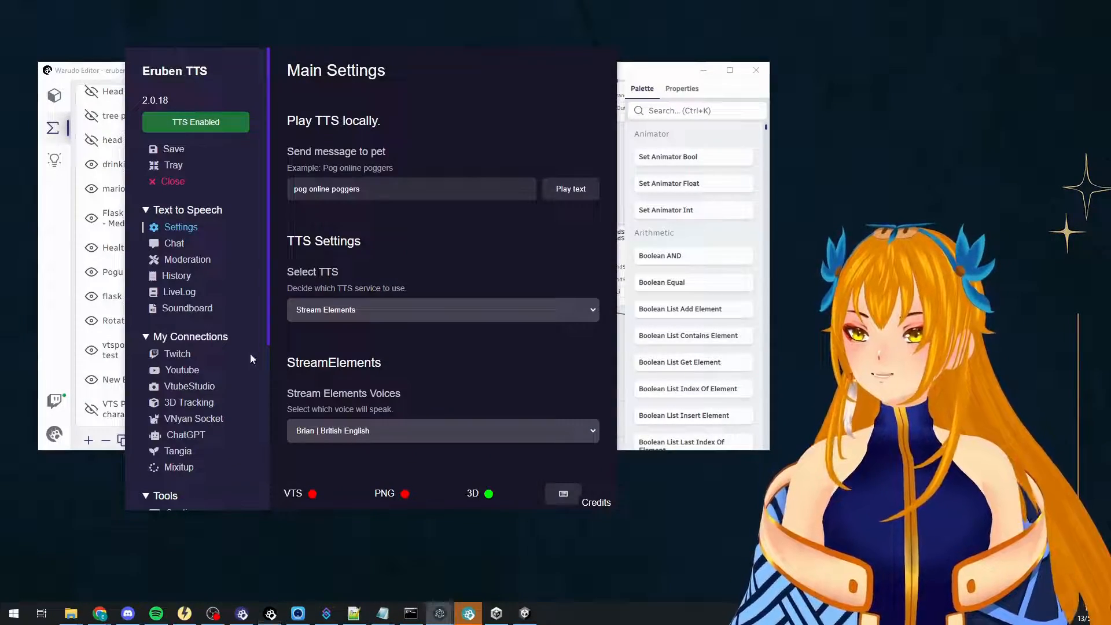
pyautogui.scroll(-2, 194, 372)
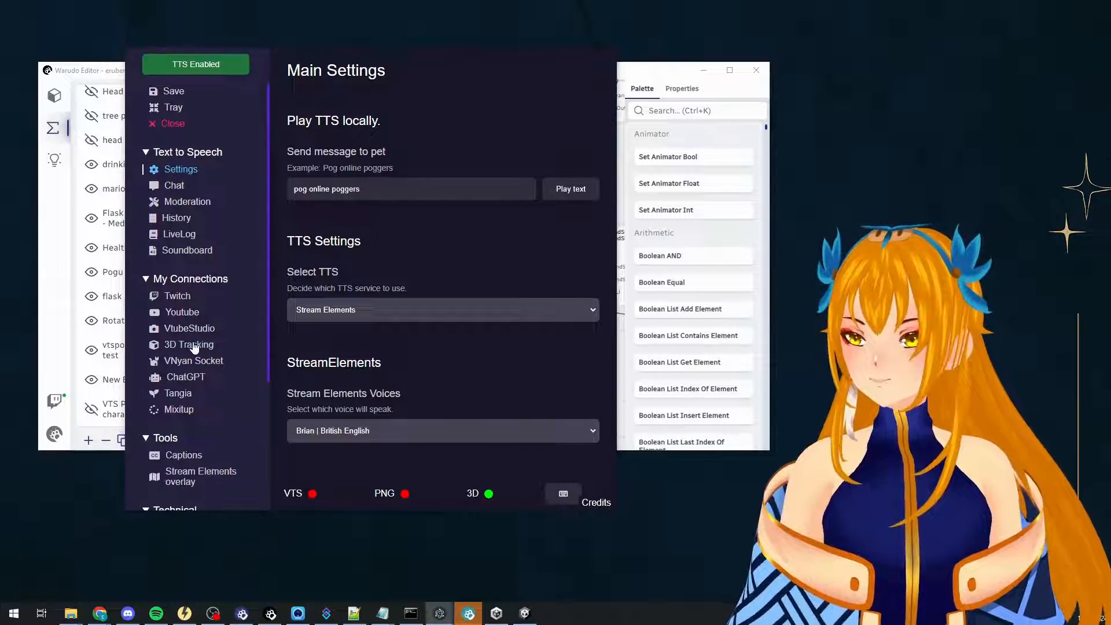
pyautogui.click(186, 344)
pyautogui.scroll(-2, 436, 299)
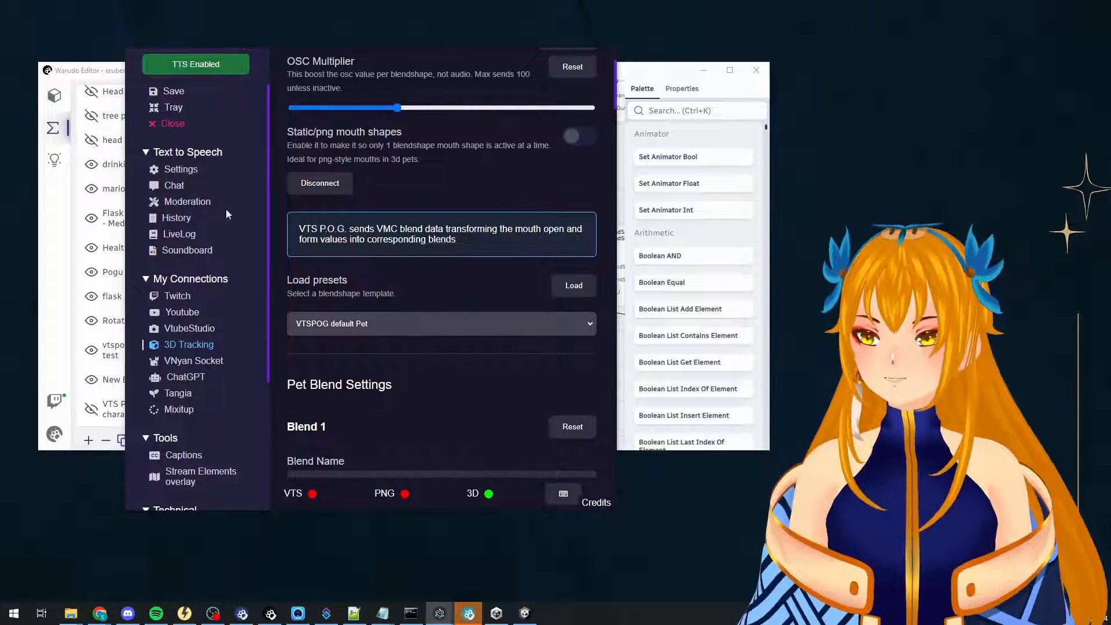
# Switch to the Warudo Editor and set the Get VMC Receiver Data node's receiver to VTS P.O.G. receiver.
pyautogui.click(120, 75)
pyautogui.moveTo(330, 349); pyautogui.dragTo(474, 387)
pyautogui.click(352, 310)
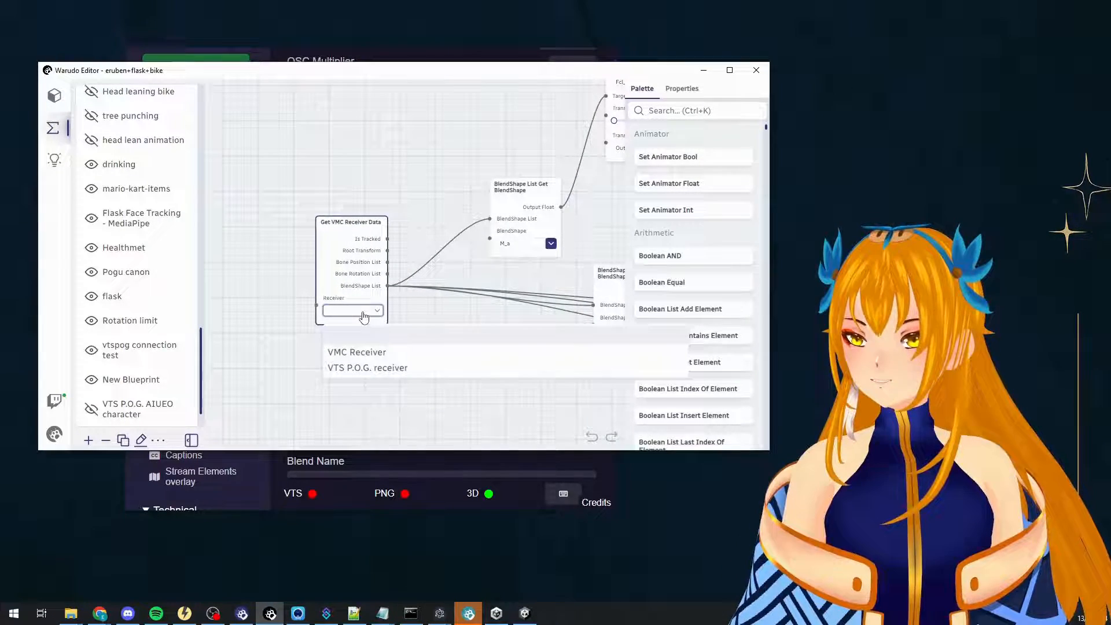
pyautogui.click(371, 374)
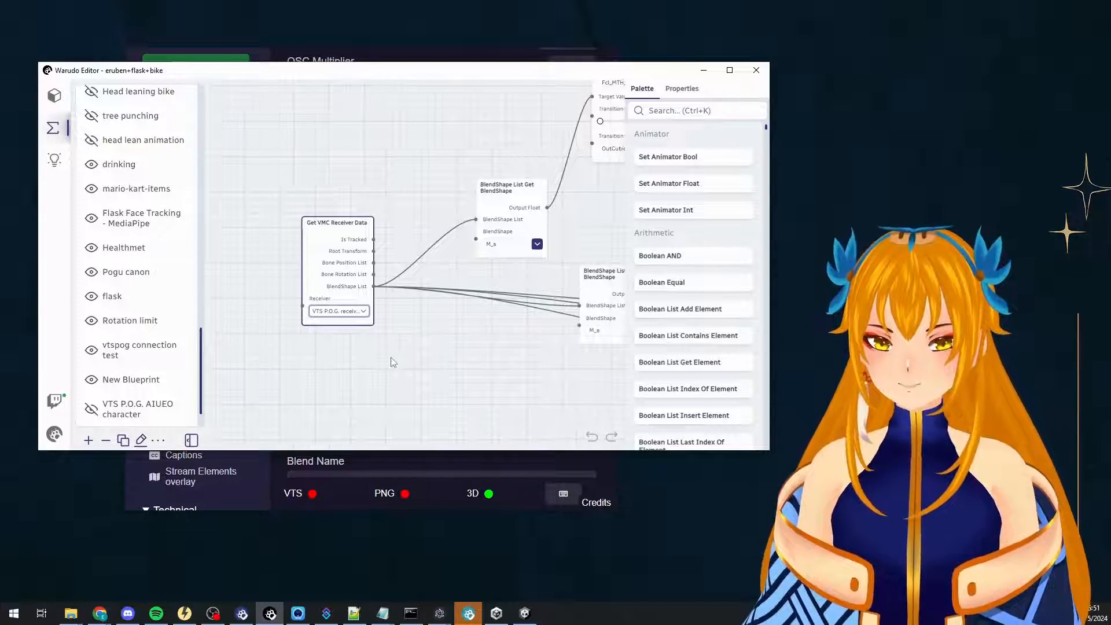
# Review the prop node chain and make sure the VTS P.O.G. prop blueprint is enabled.
pyautogui.scroll(-3, 385, 353)
pyautogui.scroll(-4, 386, 352)
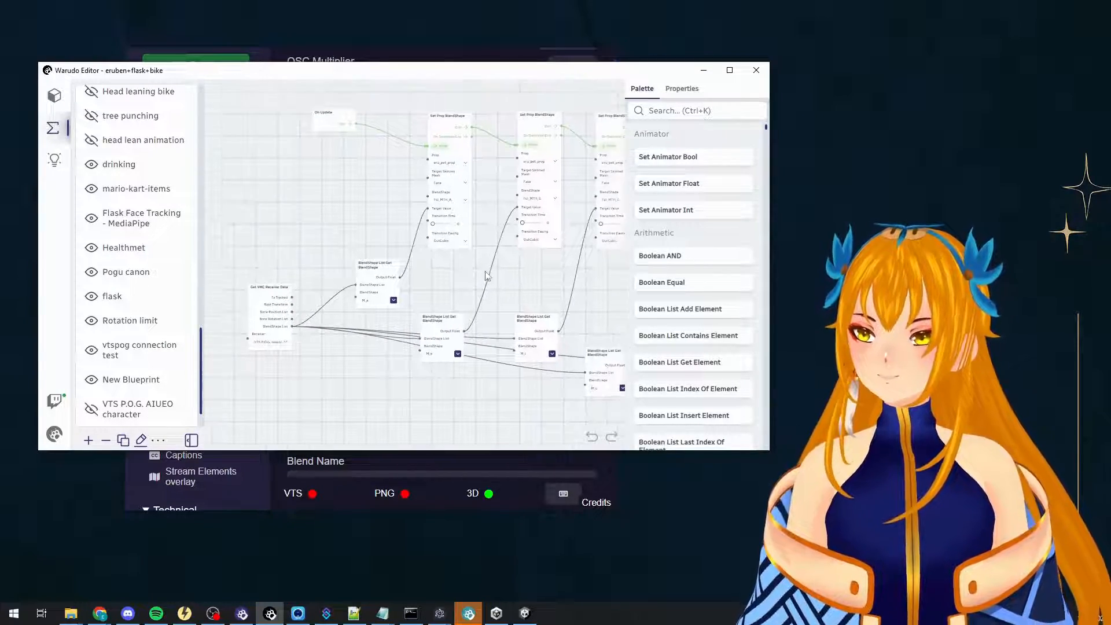
pyautogui.scroll(-1, 101, 376)
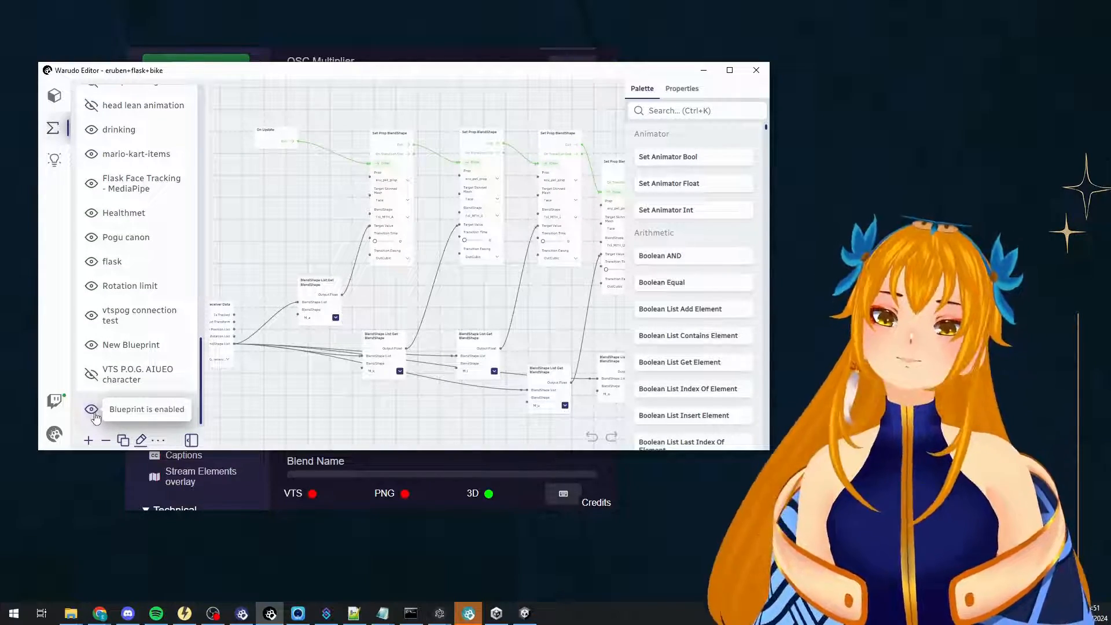
pyautogui.click(91, 409)
# Bring up the Main Settings of Eruben TTS, and enable the eru_pet_prop asset in the Warudo Editor.
pyautogui.click(542, 471)
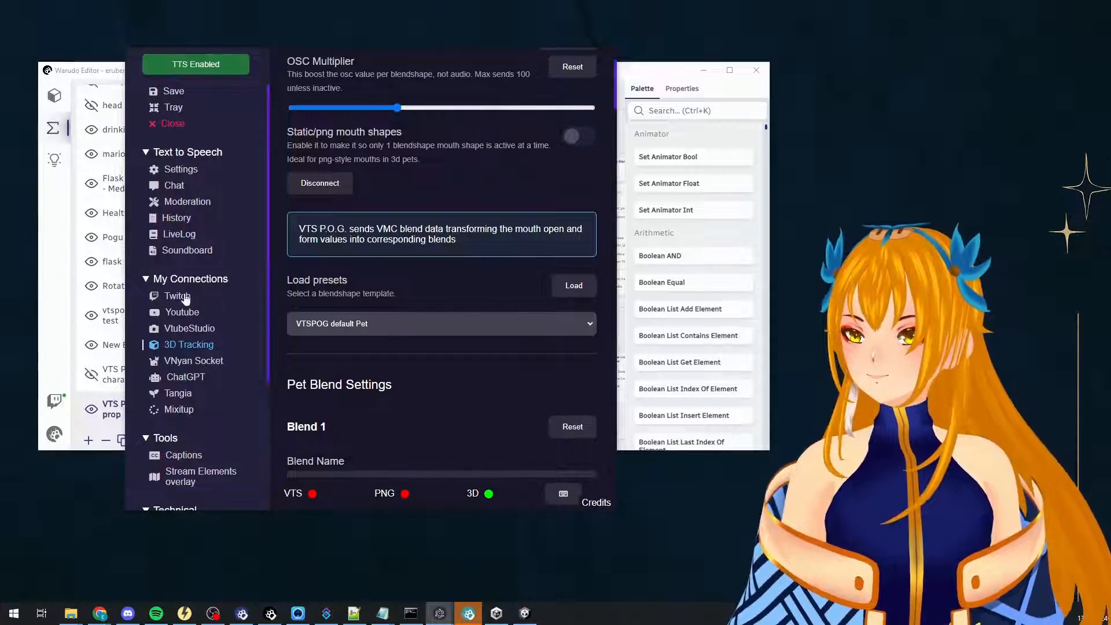
pyautogui.click(182, 169)
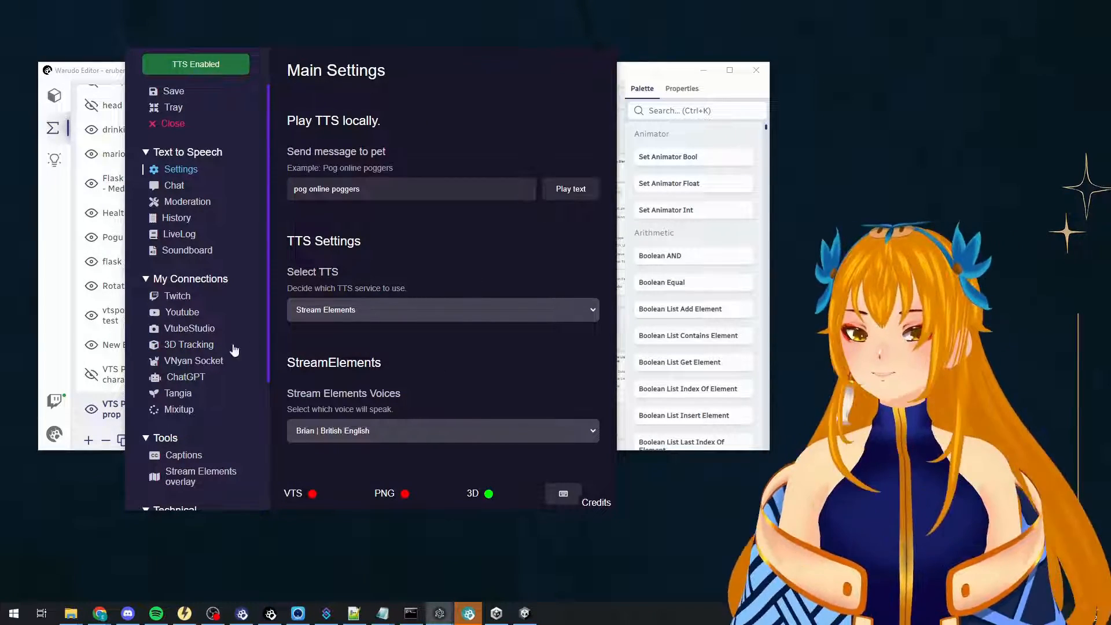
pyautogui.click(53, 96)
pyautogui.scroll(-10, 123, 322)
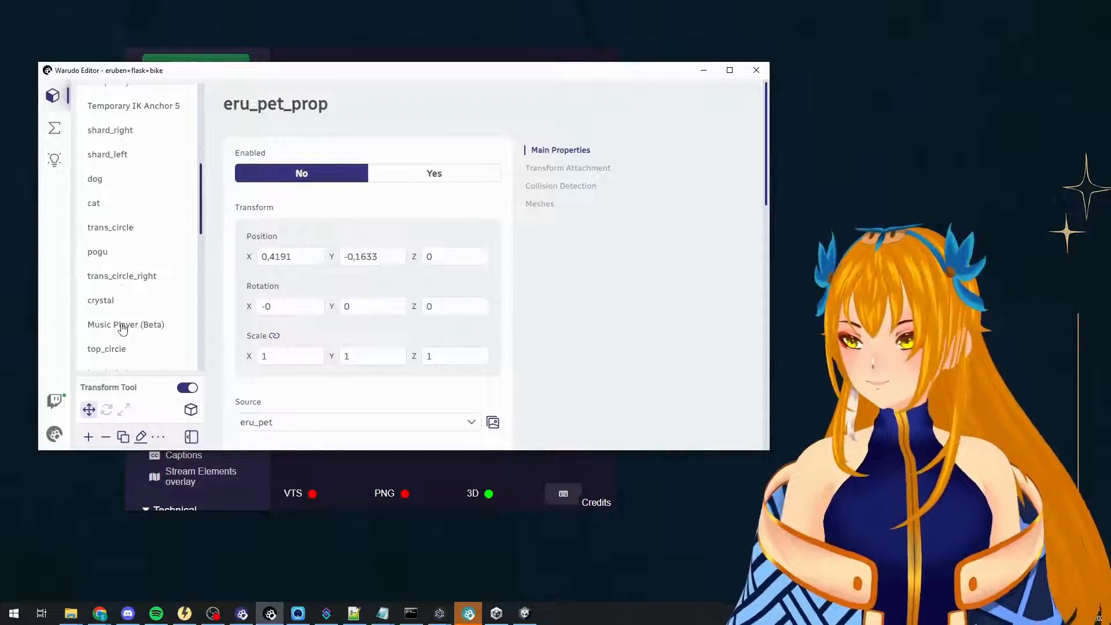
pyautogui.click(434, 173)
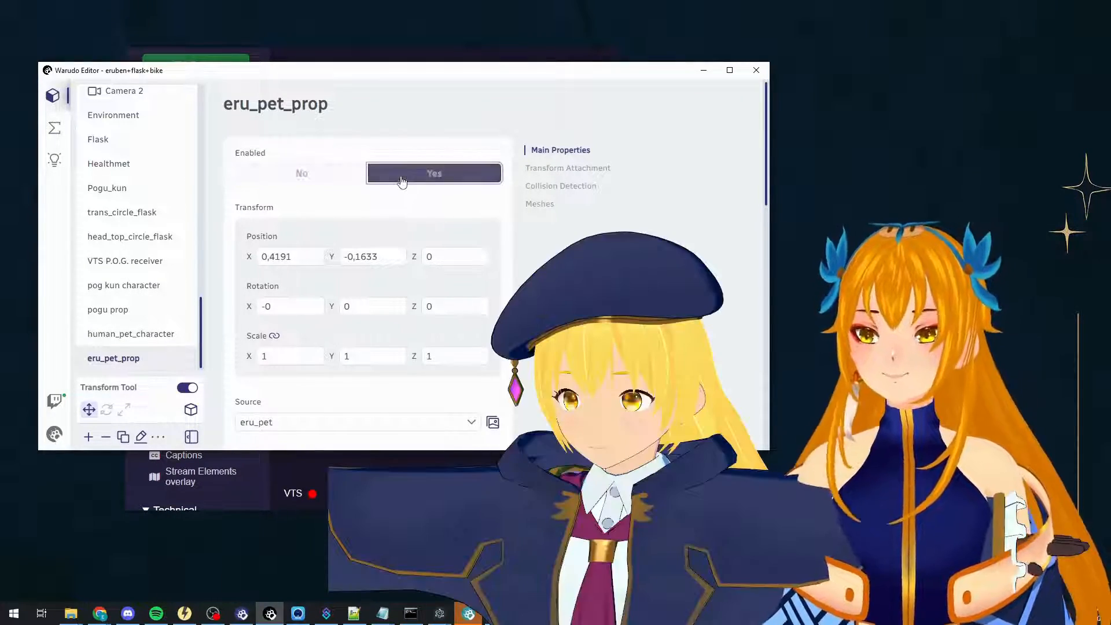
# Switch to Eruben TTS and play the message "pog online poggers" locally to test the pet's mouth.
pyautogui.hotkey('alt', 'Tab')
pyautogui.click(554, 197)
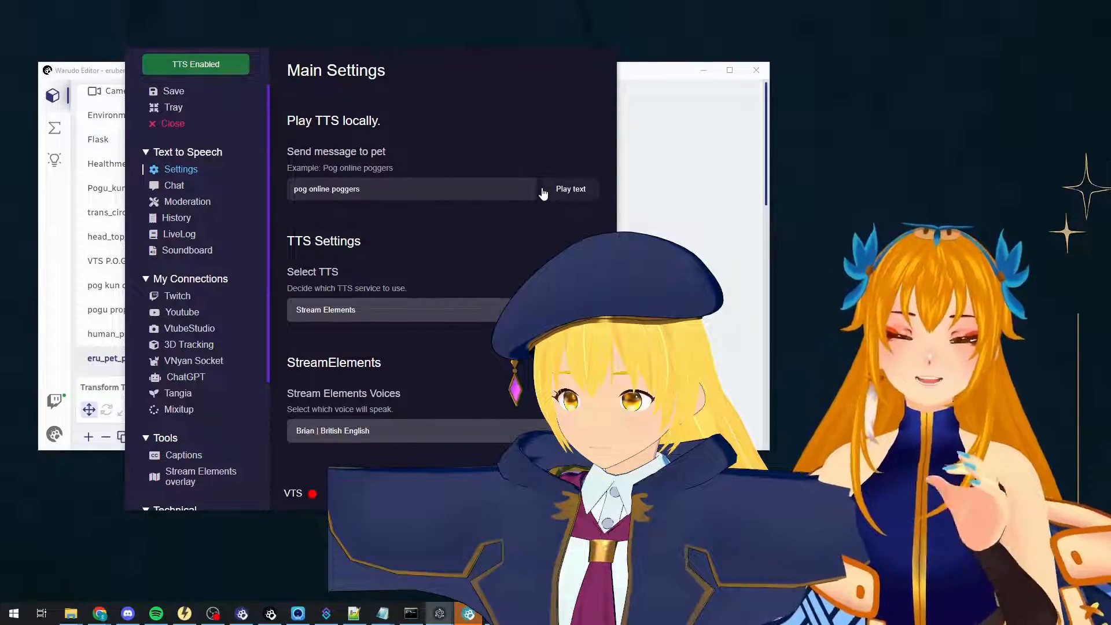
pyautogui.click(544, 189)
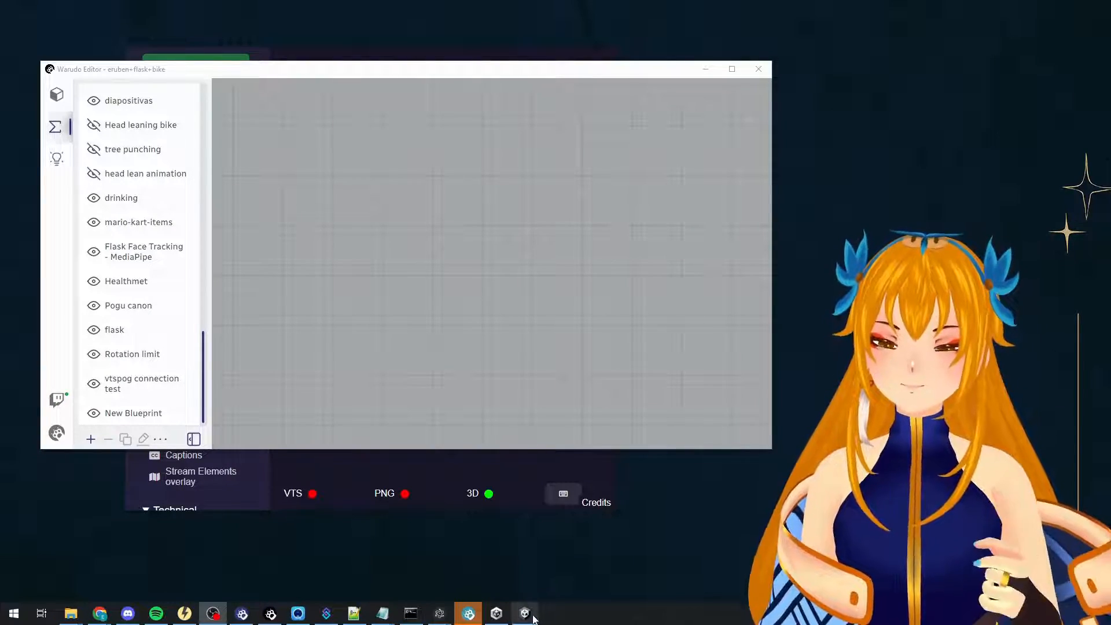
# Switch to the warudo_modding project in Unity, select Pogu-Kun_speak_anim and move the Mod Settings window clear of the scene view.
pyautogui.moveTo(531, 616)
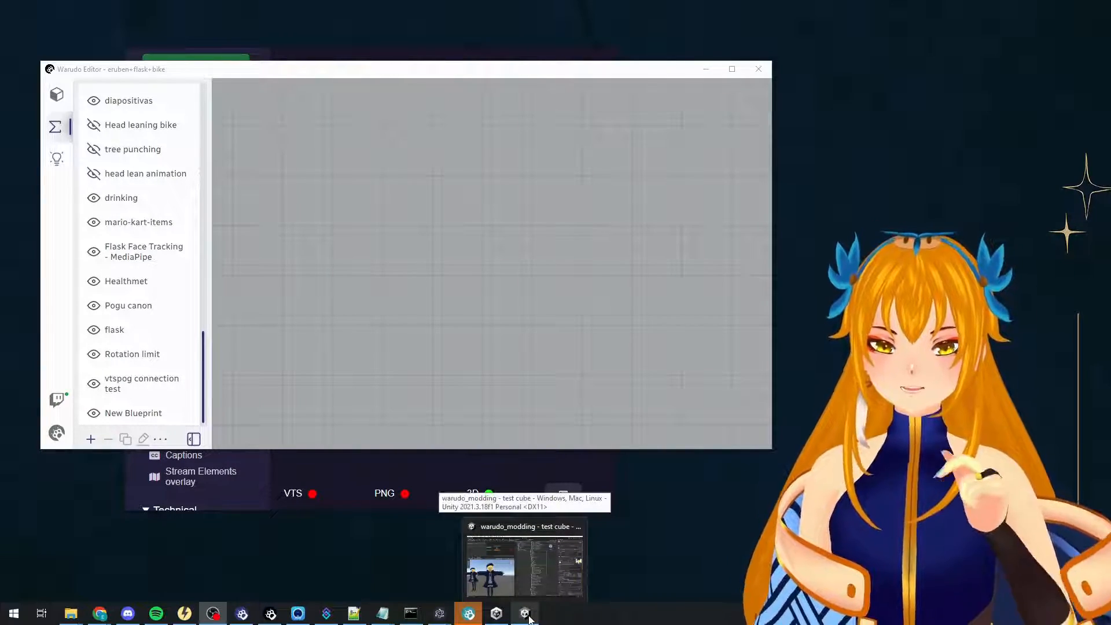
pyautogui.click(530, 617)
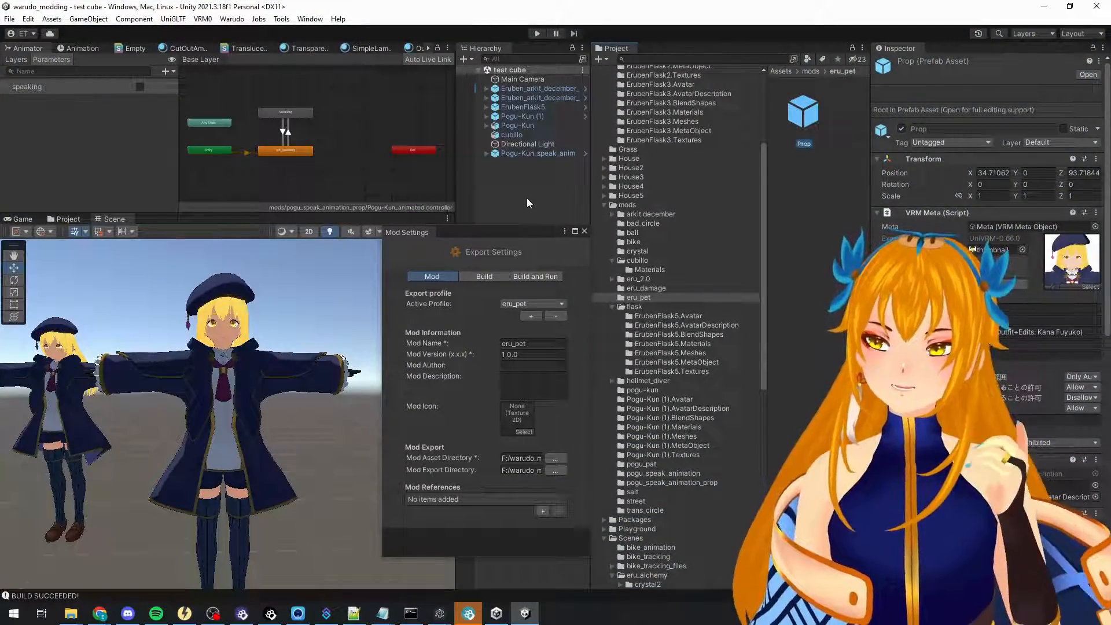
pyautogui.click(519, 154)
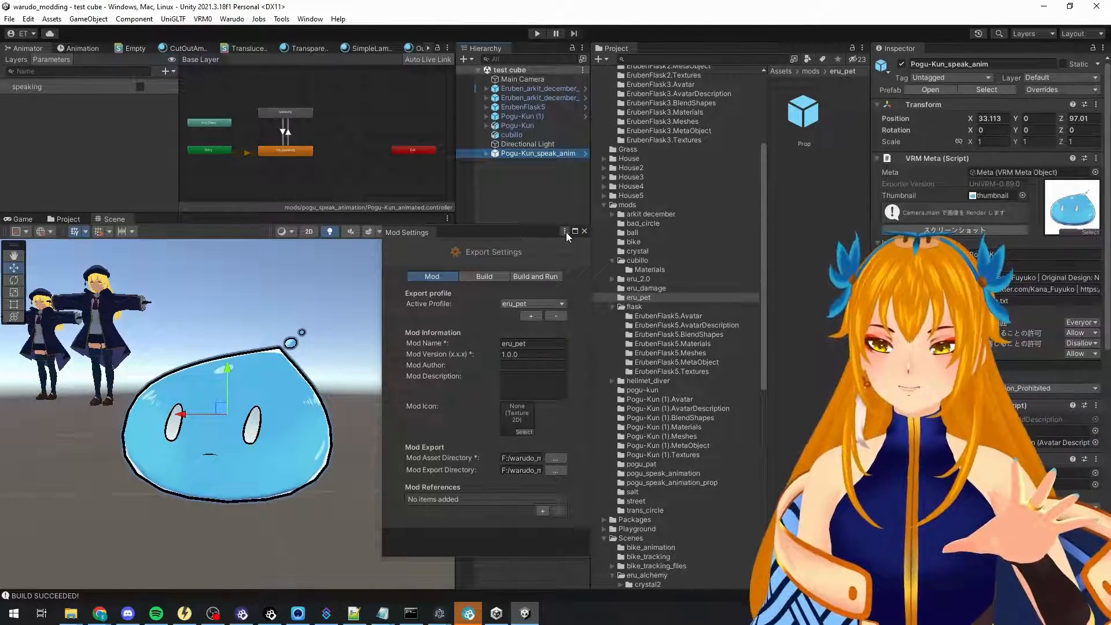
pyautogui.moveTo(564, 231); pyautogui.dragTo(866, 197)
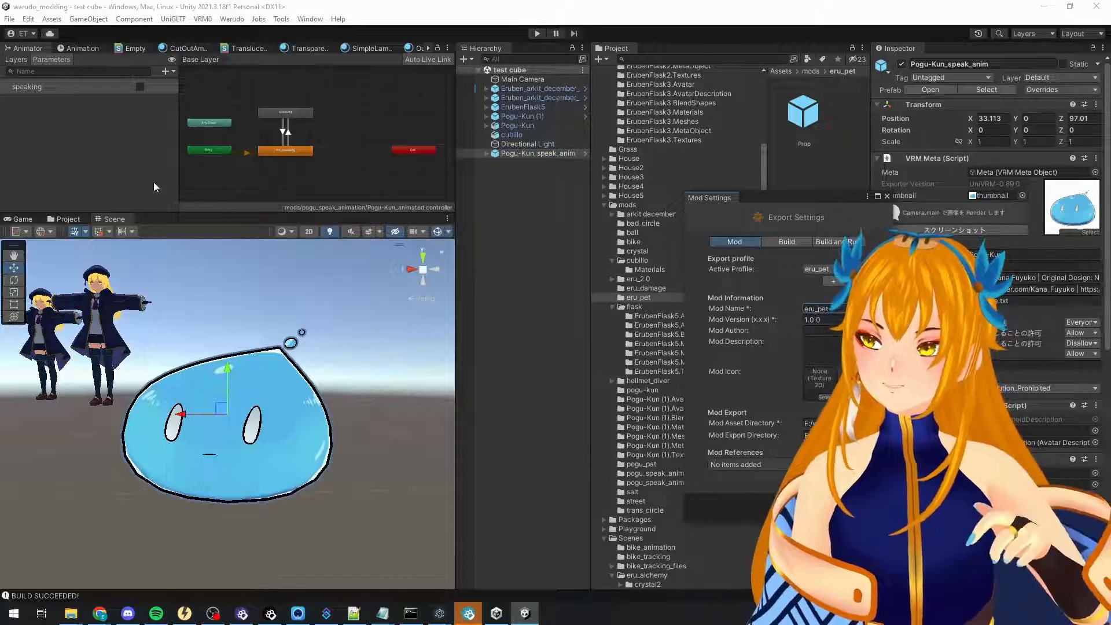
# Enlarge the Animator area and examine the speaking and not_speaking states of the Pogu-Kun controller, selecting not_speaking.
pyautogui.scroll(5, 286, 154)
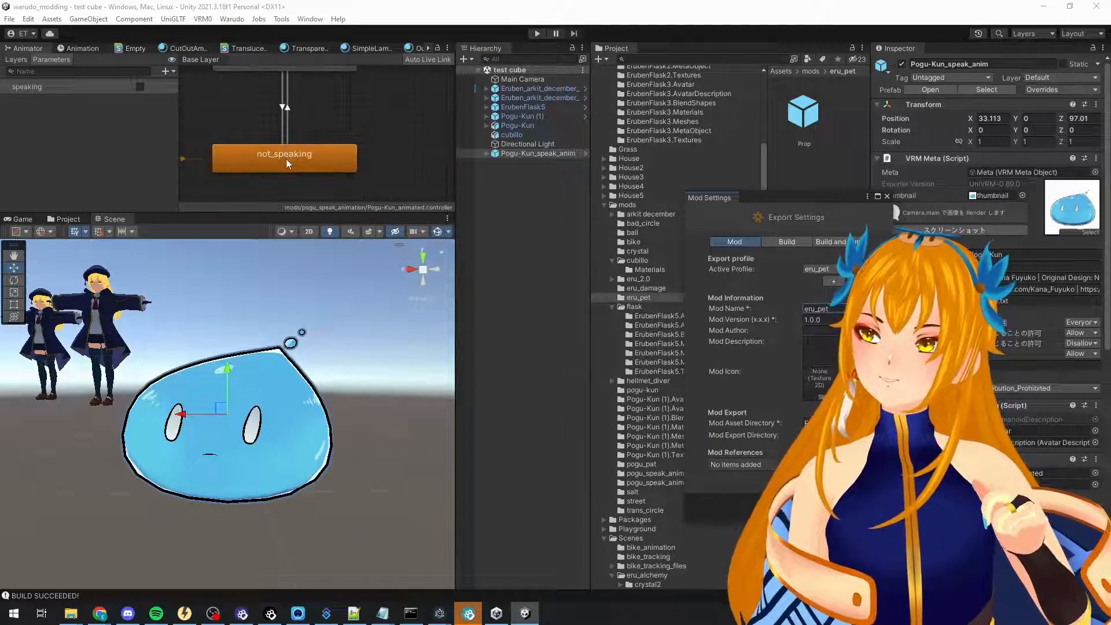
pyautogui.scroll(-3, 286, 159)
pyautogui.scroll(3, 277, 139)
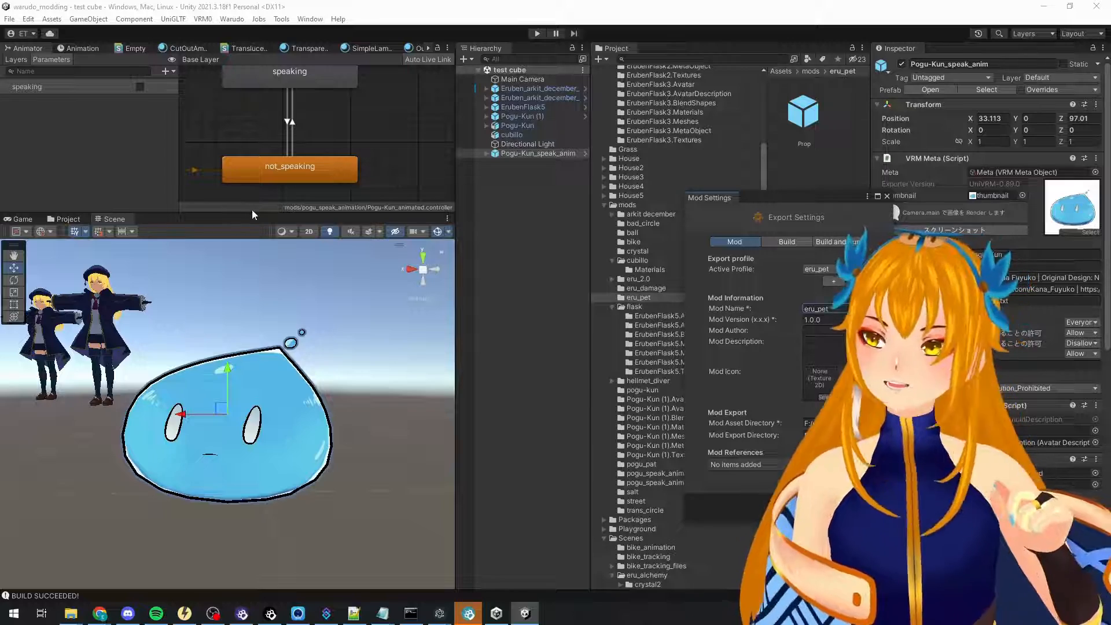
pyautogui.moveTo(252, 213); pyautogui.dragTo(262, 311)
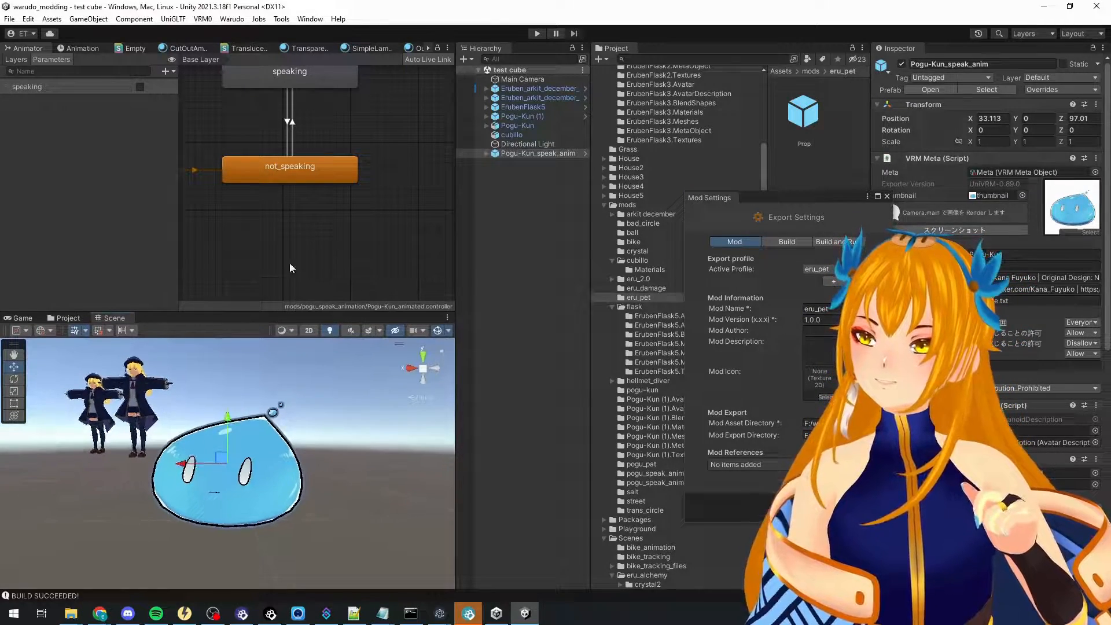
pyautogui.click(360, 189)
pyautogui.scroll(-3, 373, 207)
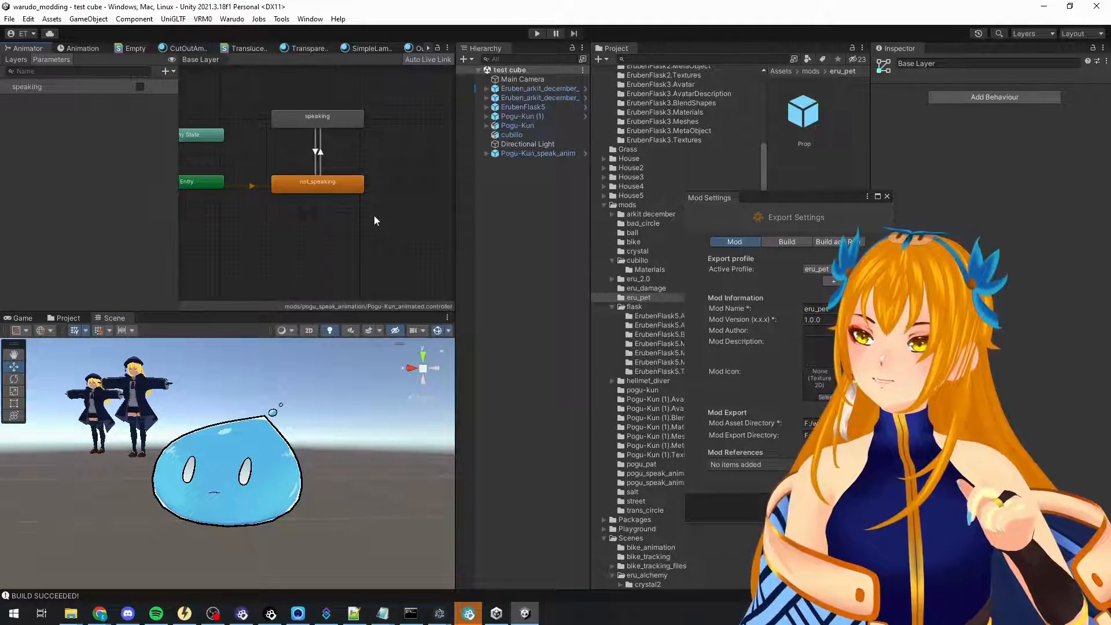
pyautogui.scroll(1, 381, 220)
pyautogui.moveTo(400, 228); pyautogui.dragTo(390, 248, button='middle')
pyautogui.click(376, 233)
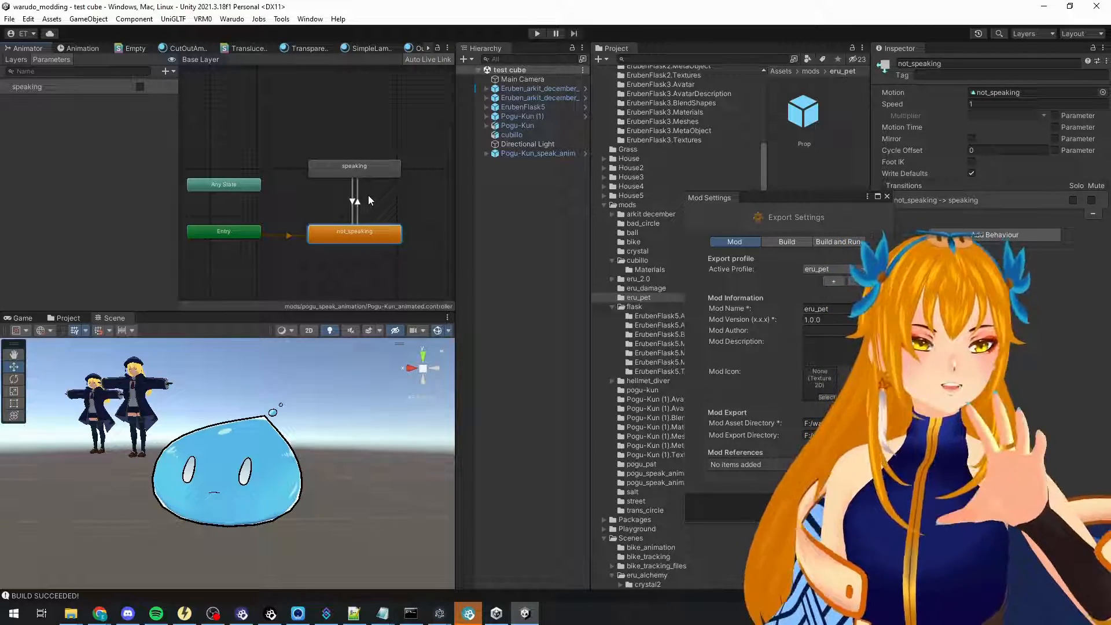
# Play back the speaking animation clip of Pogu-Kun_speak_anim to preview the slime's mouth movement.
pyautogui.click(81, 48)
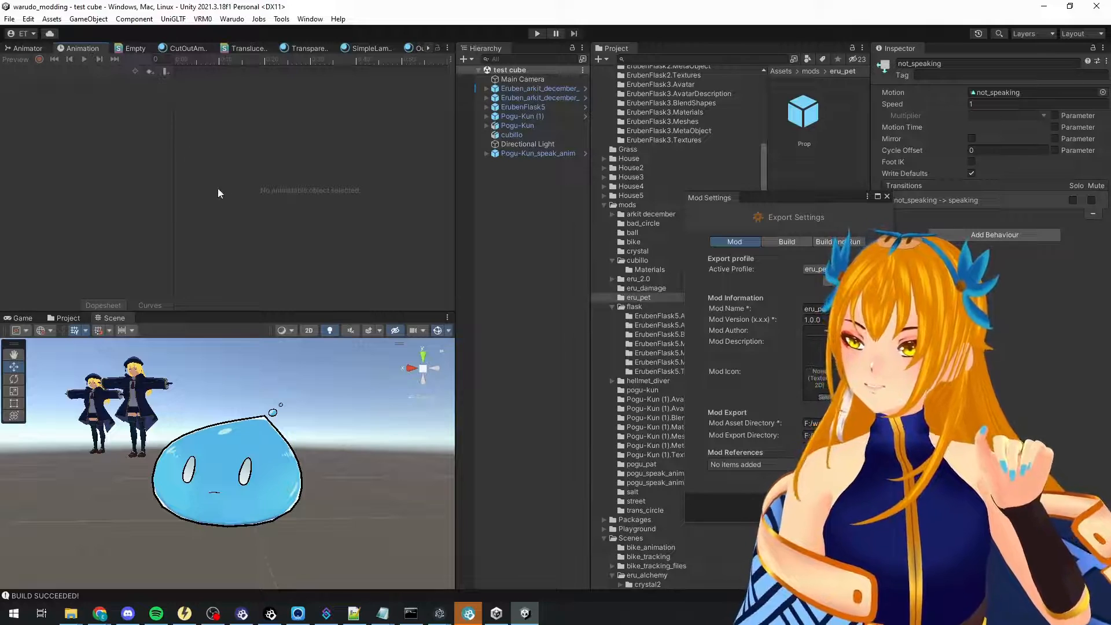
pyautogui.click(229, 477)
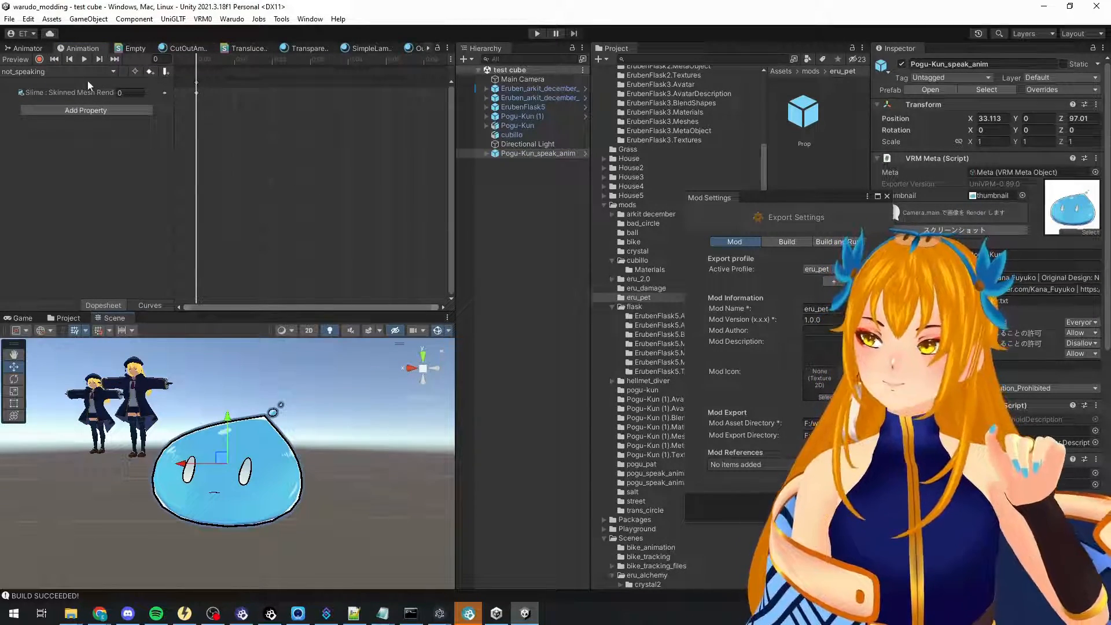
pyautogui.click(55, 71)
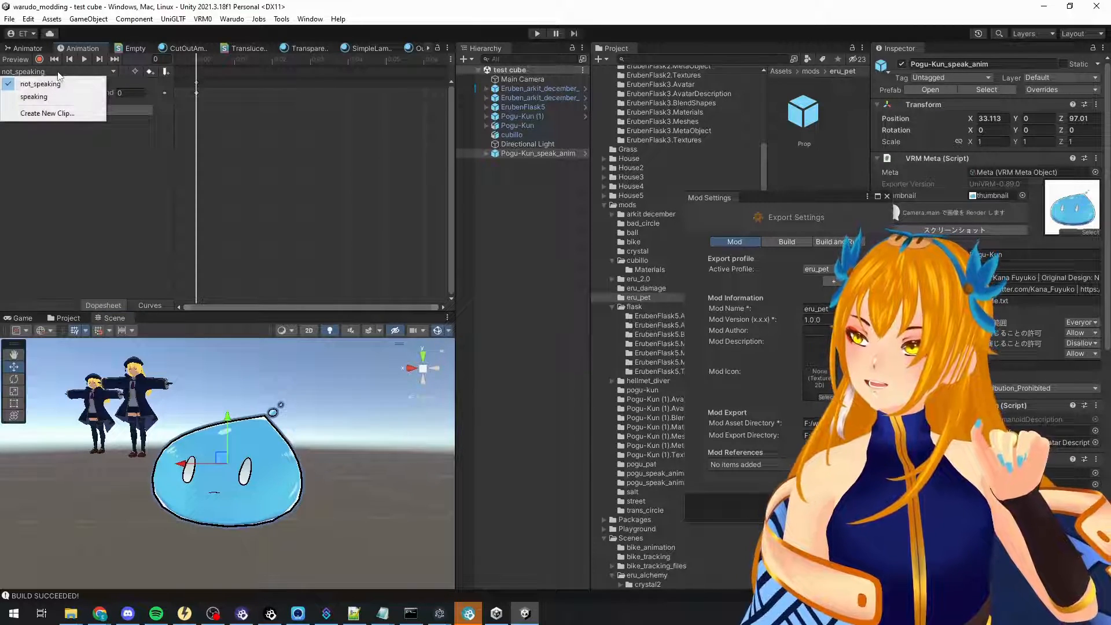
pyautogui.click(36, 97)
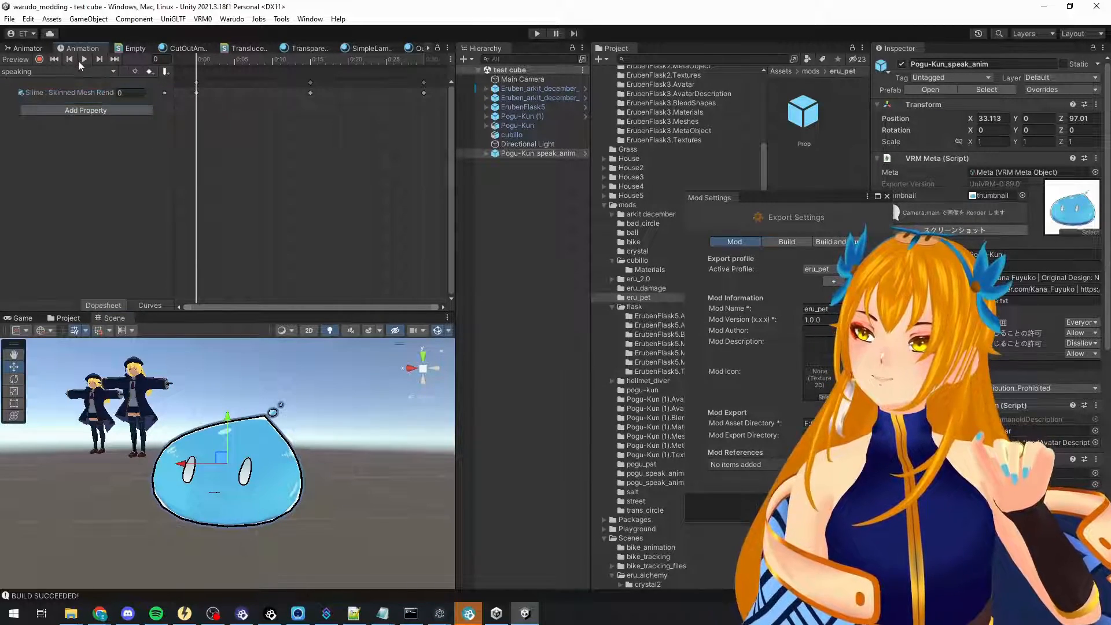
pyautogui.click(84, 60)
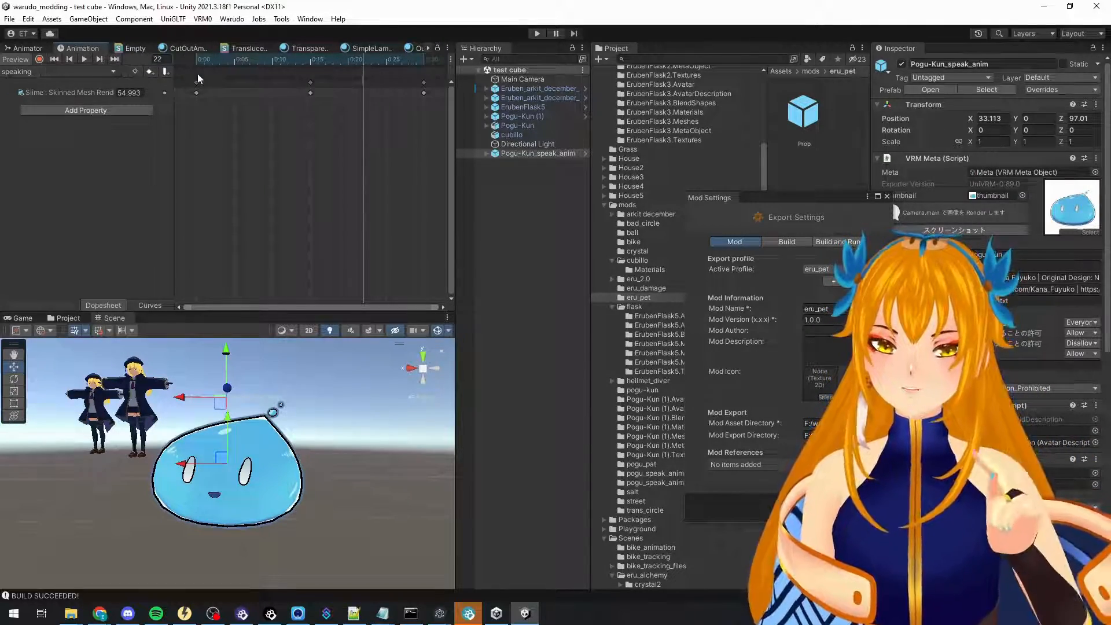
# Examine the transition from not_speaking to speaking, including its expanded settings and its speaking condition.
pyautogui.click(42, 49)
pyautogui.click(356, 208)
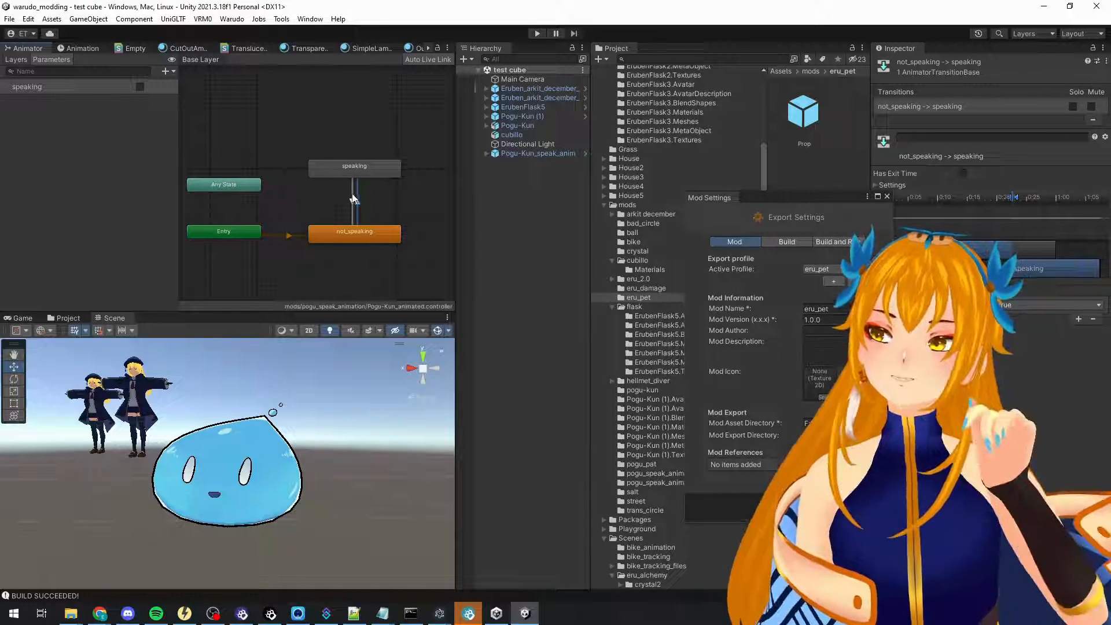
pyautogui.click(818, 201)
pyautogui.moveTo(818, 200); pyautogui.dragTo(727, 171)
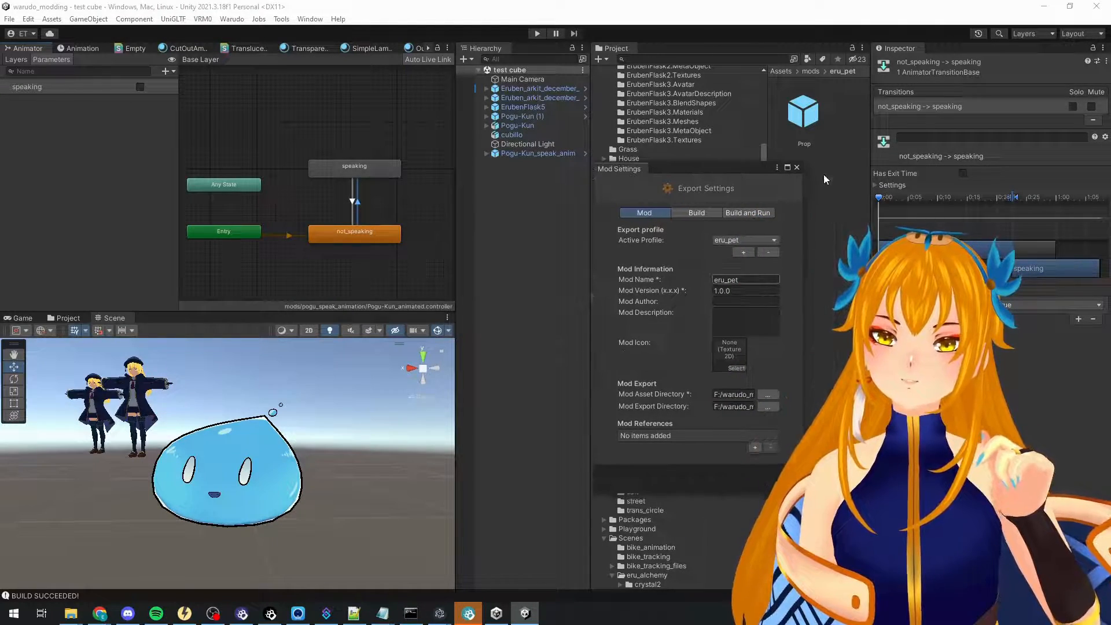
pyautogui.click(874, 185)
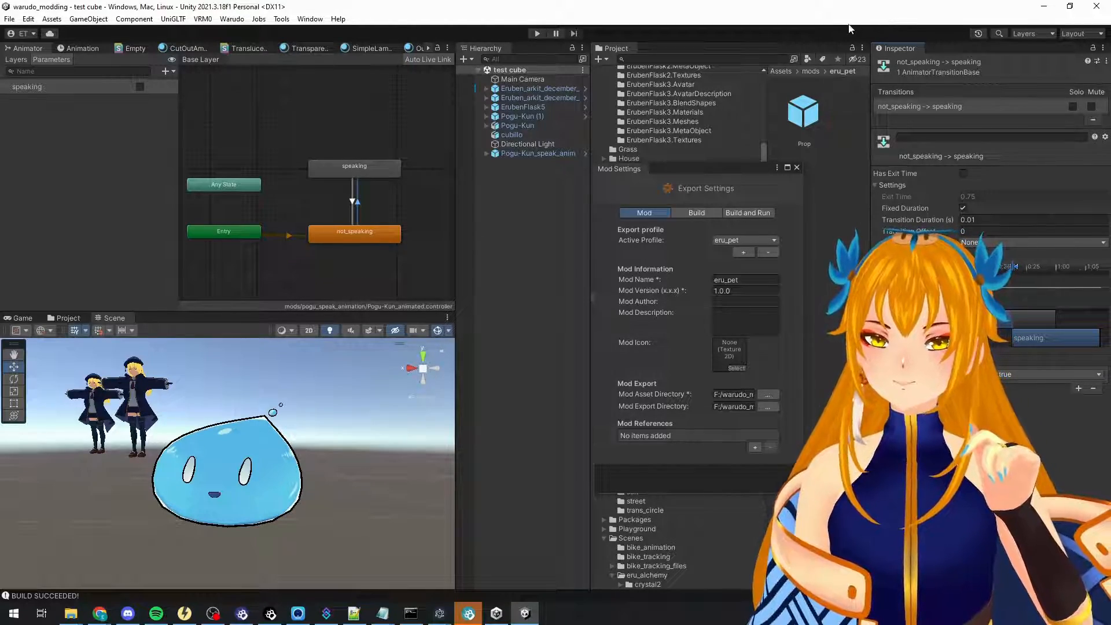
pyautogui.moveTo(883, 5); pyautogui.dragTo(359, 17)
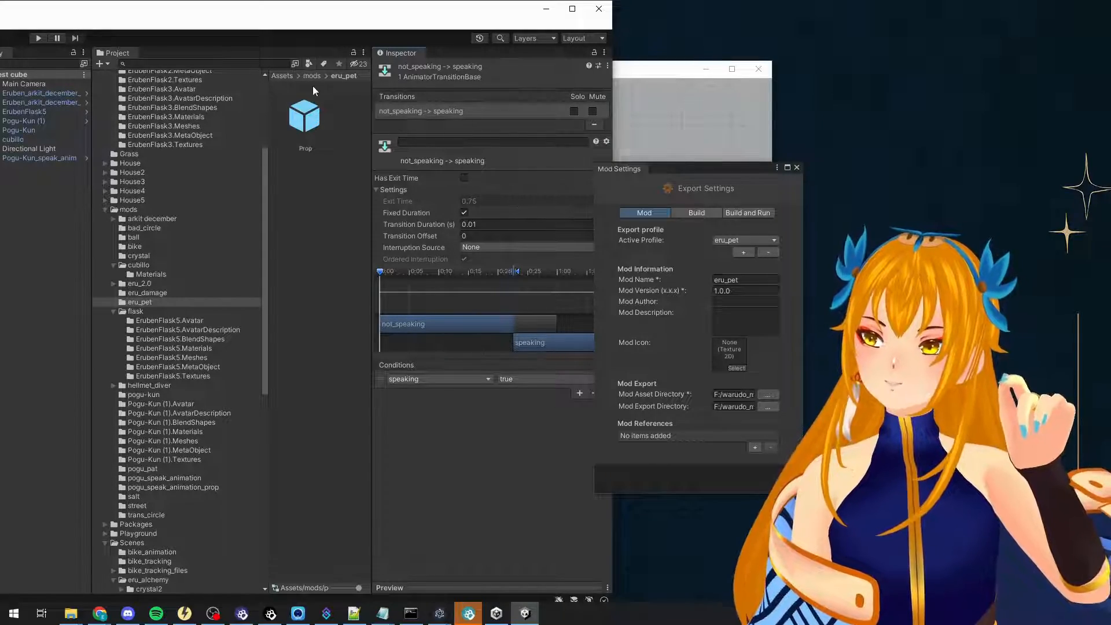
pyautogui.moveTo(355, 14); pyautogui.dragTo(331, 15)
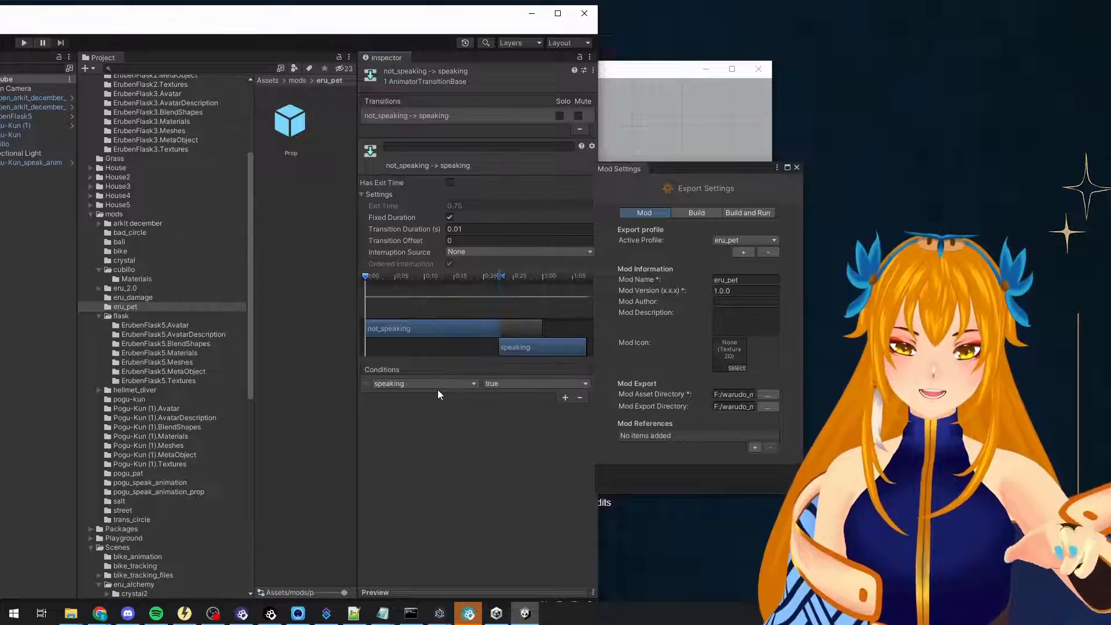
# Examine the return transition from speaking to not_speaking, moving the Mod Settings window clear of its properties.
pyautogui.moveTo(245, 18); pyautogui.dragTo(613, 27)
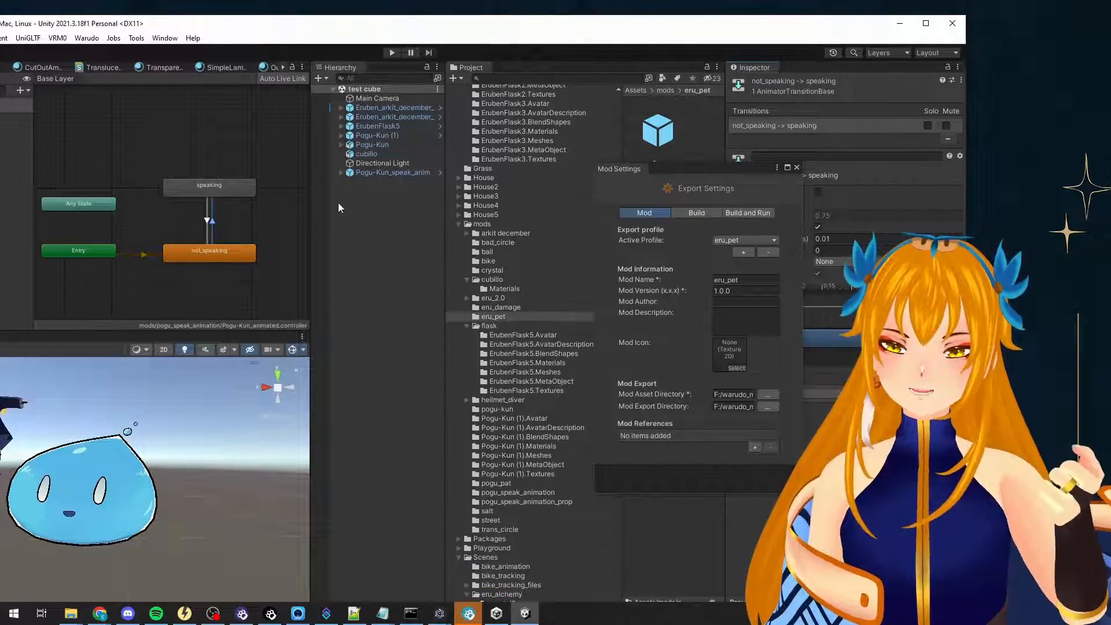
pyautogui.click(207, 221)
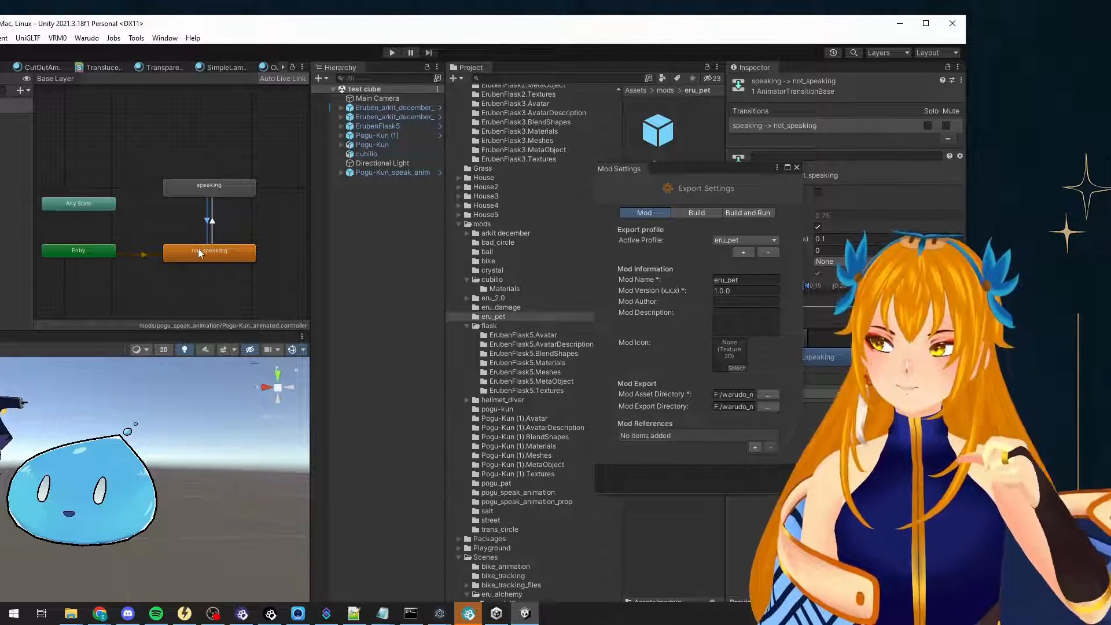
pyautogui.moveTo(681, 173); pyautogui.dragTo(508, 259)
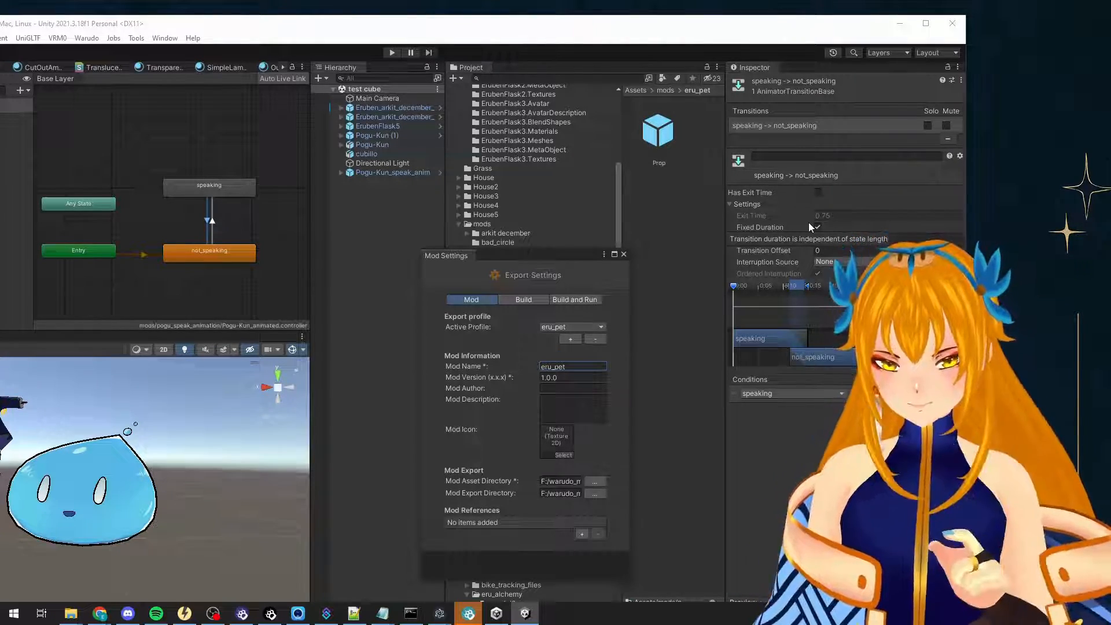
# Switch to the assets folder in File Explorer and compare the pogu_speak_animation.warudo and pogu_speak_animation_prop.warudo files.
pyautogui.doubleClick(470, 25)
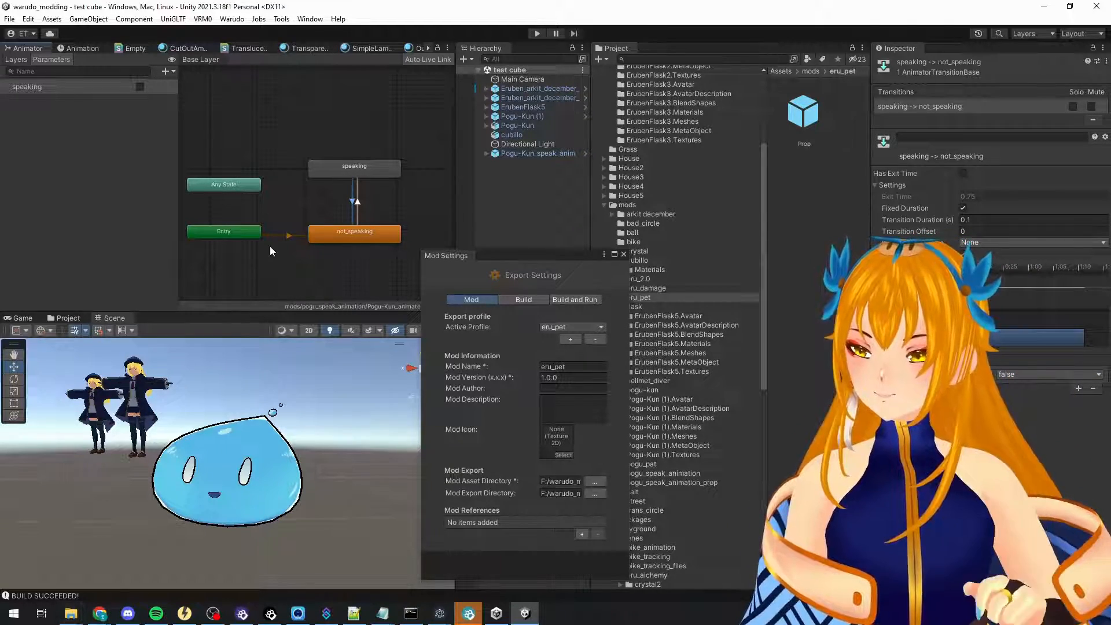
pyautogui.moveTo(73, 613)
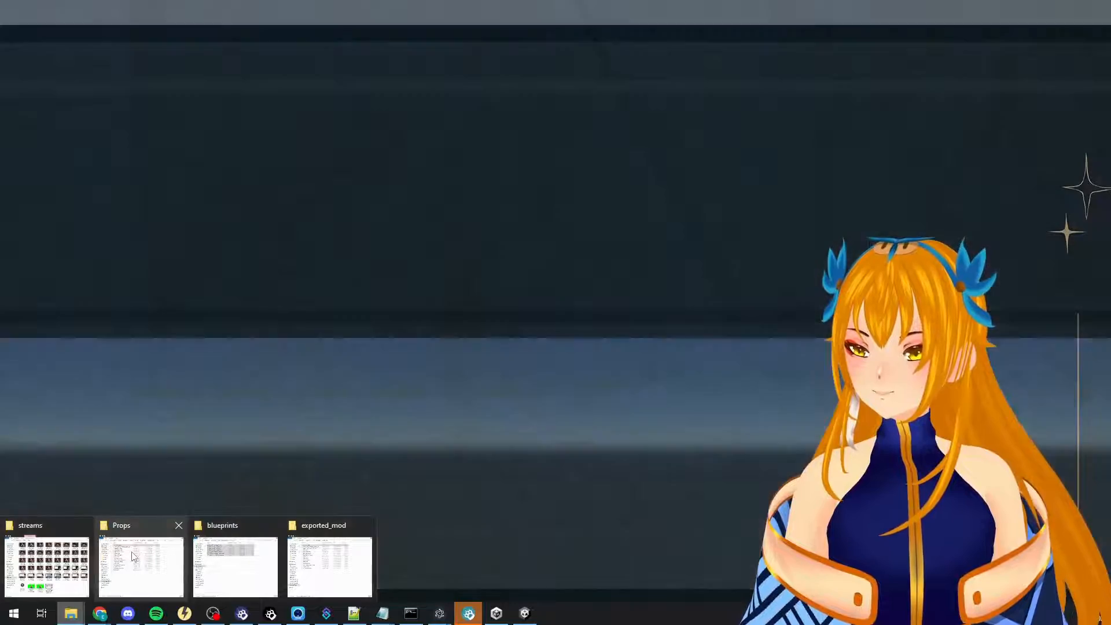
pyautogui.moveTo(243, 554)
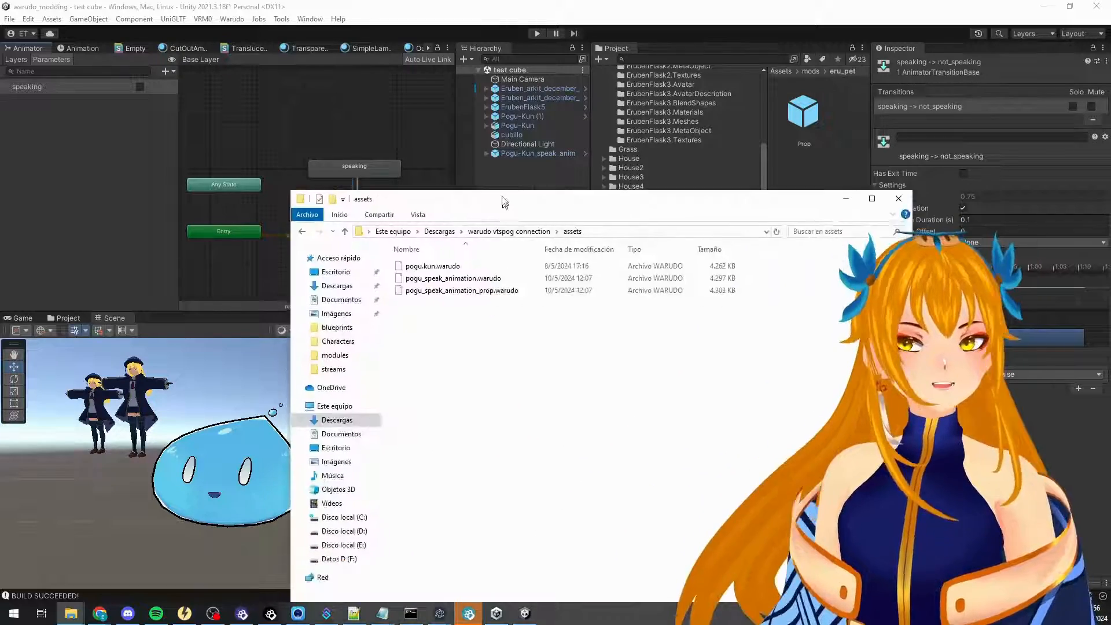
pyautogui.click(435, 200)
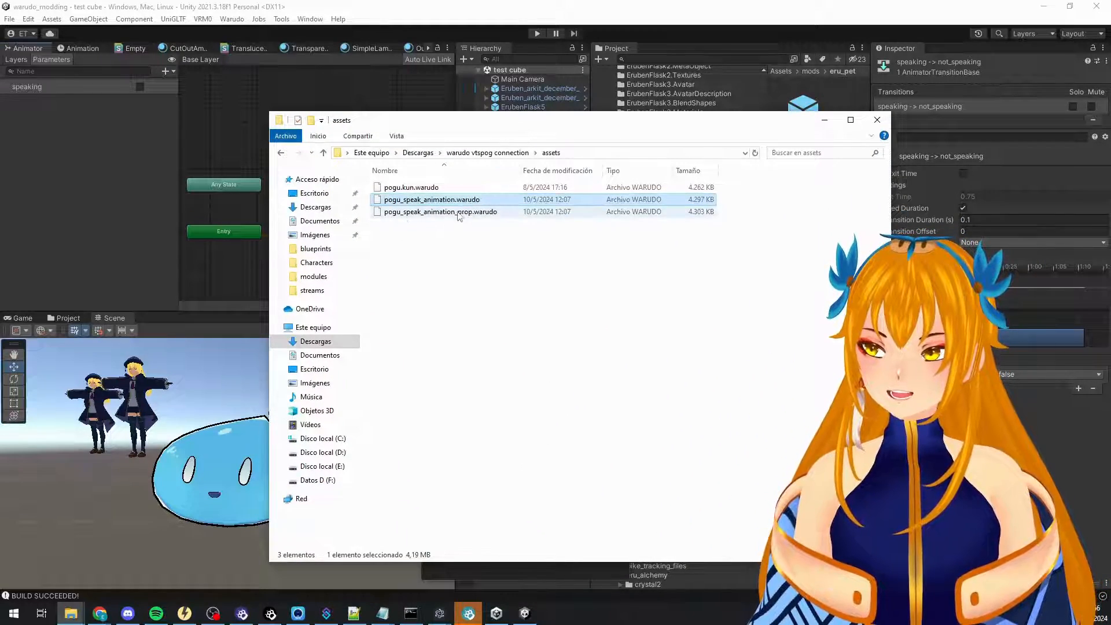
pyautogui.click(454, 216)
pyautogui.click(454, 200)
pyautogui.click(454, 210)
pyautogui.click(453, 202)
pyautogui.click(451, 215)
pyautogui.click(459, 201)
pyautogui.click(463, 215)
pyautogui.click(462, 202)
pyautogui.click(462, 213)
pyautogui.click(460, 201)
pyautogui.click(463, 221)
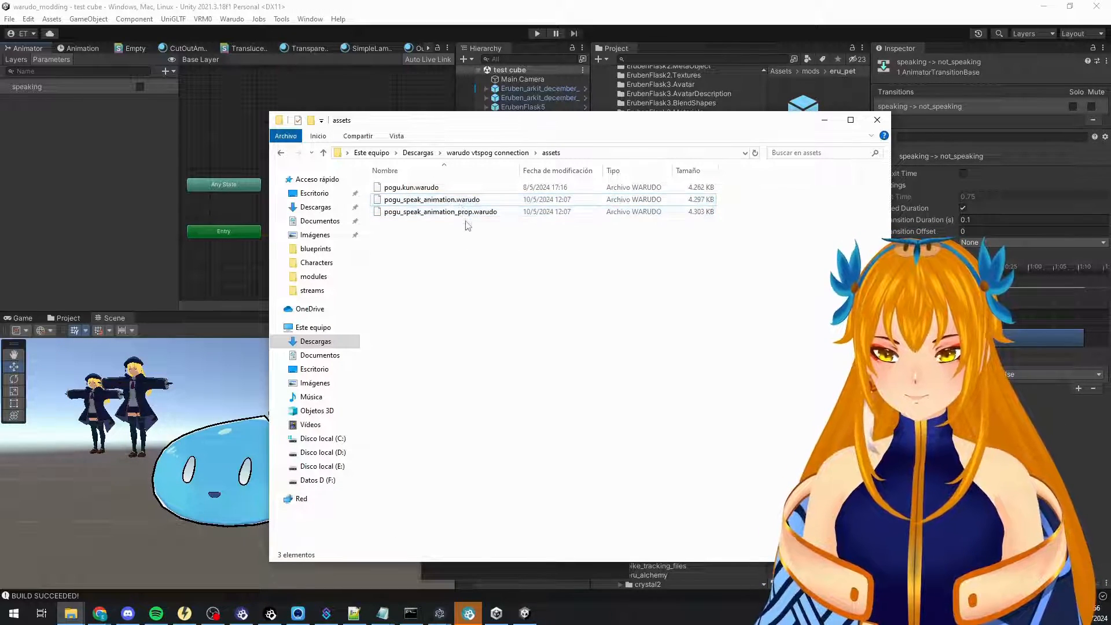
pyautogui.click(467, 201)
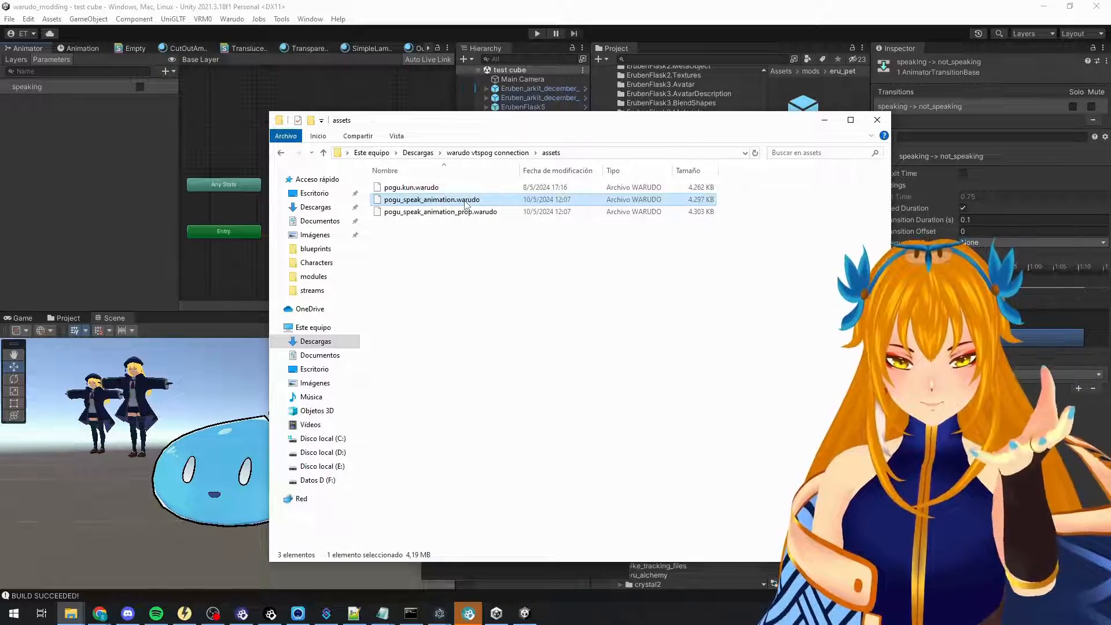
pyautogui.click(479, 253)
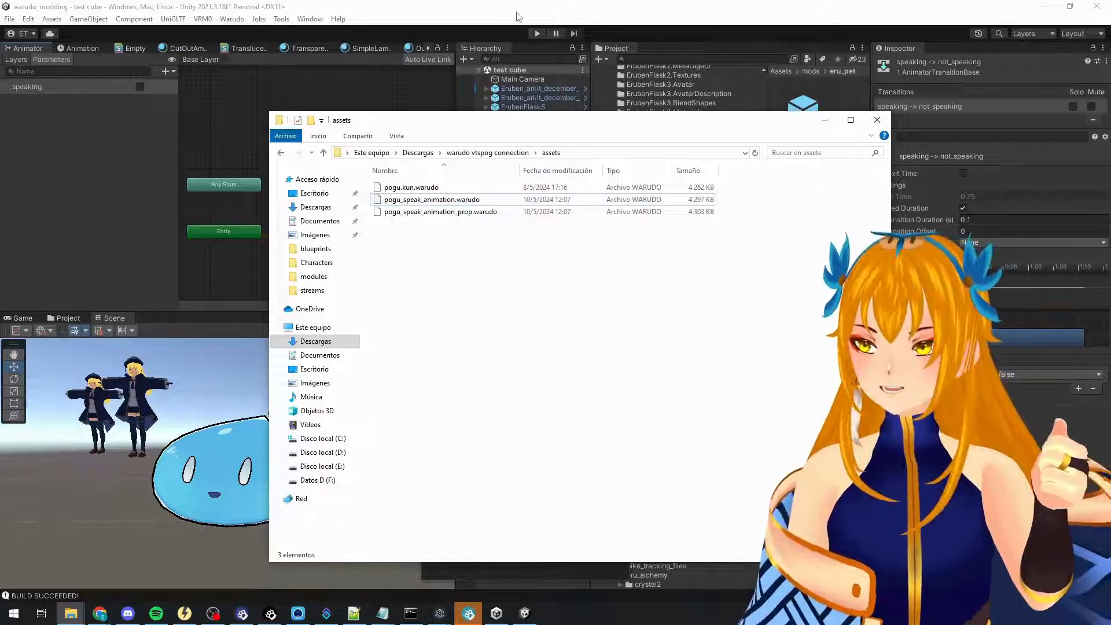
# Switch to the Warudo Editor and minimize the Unity and File Explorer windows behind it.
pyautogui.click(516, 12)
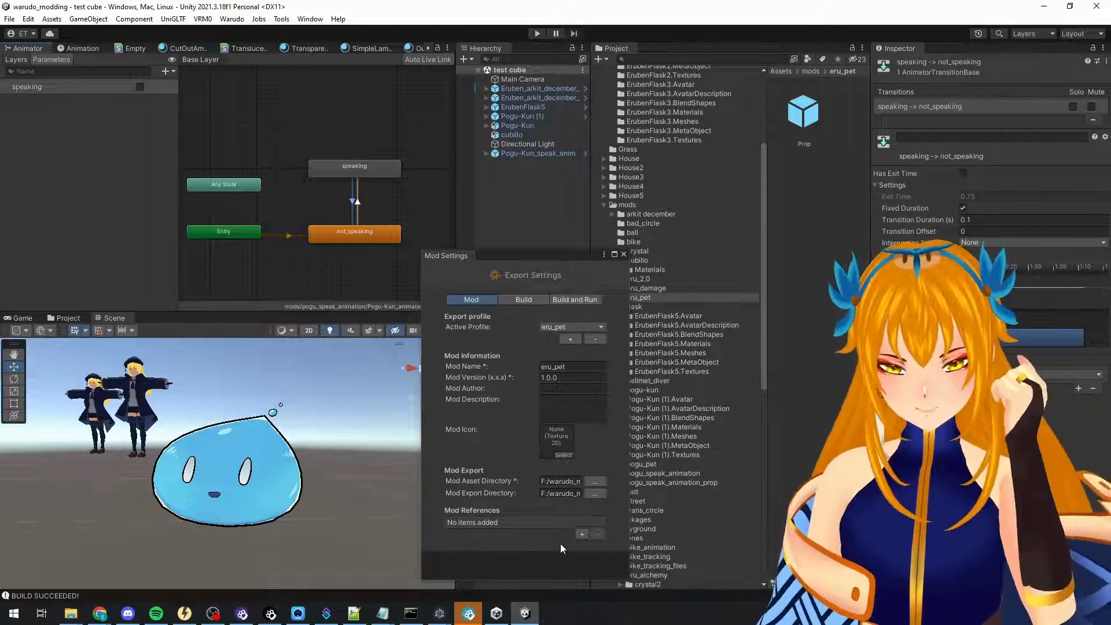
pyautogui.click(254, 615)
pyautogui.click(270, 613)
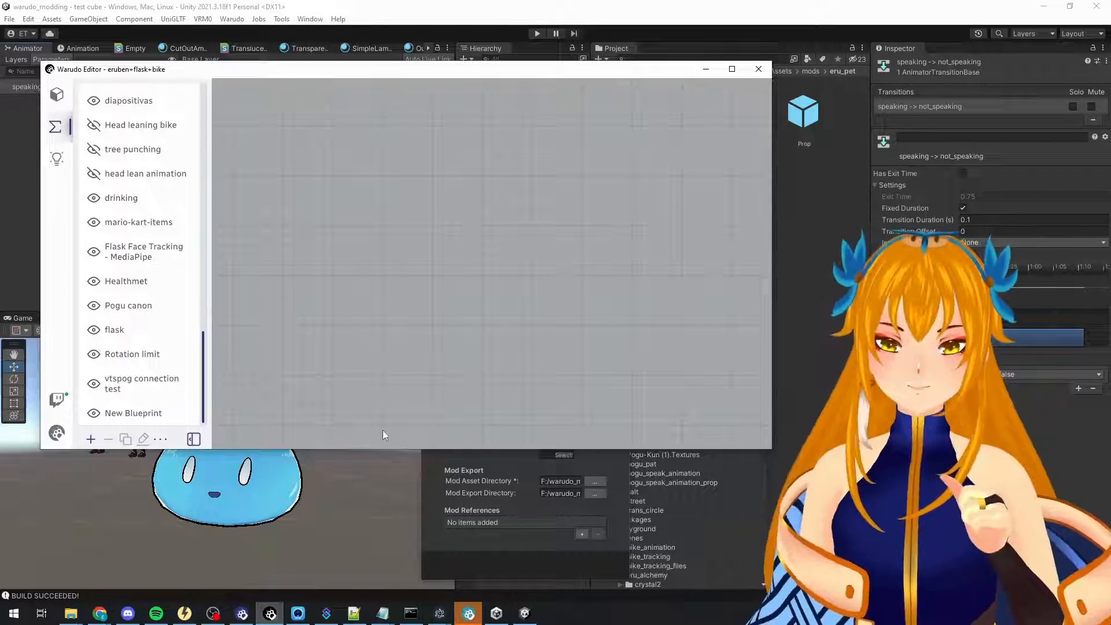
pyautogui.click(1044, 6)
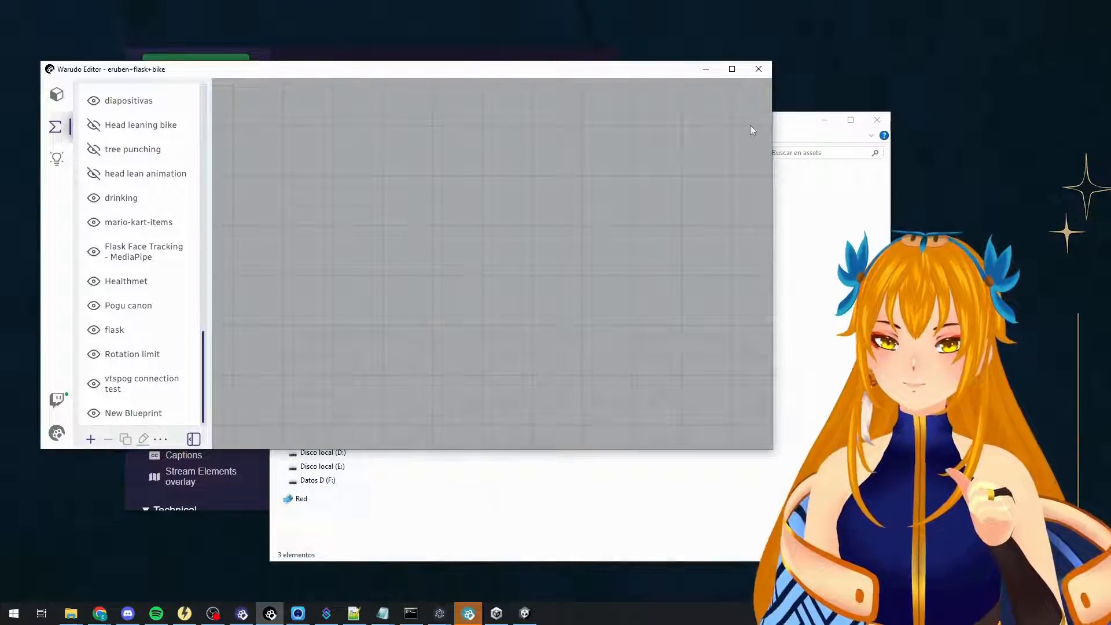
pyautogui.click(826, 121)
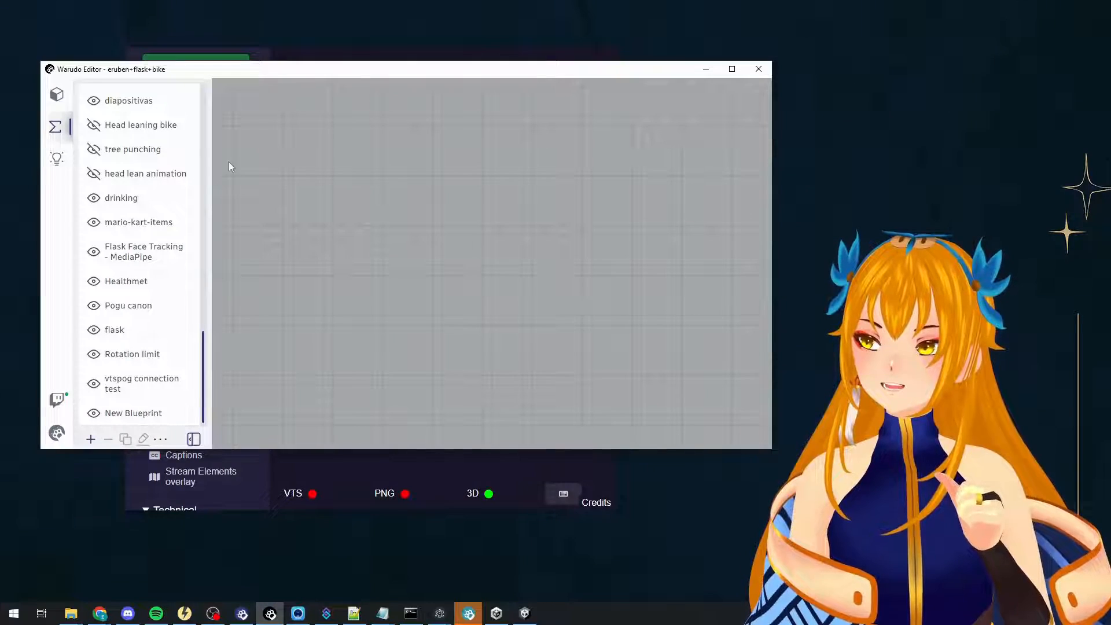
# Add a new Character asset to the scene and rename it pogu_kun_character_animated.
pyautogui.click(56, 93)
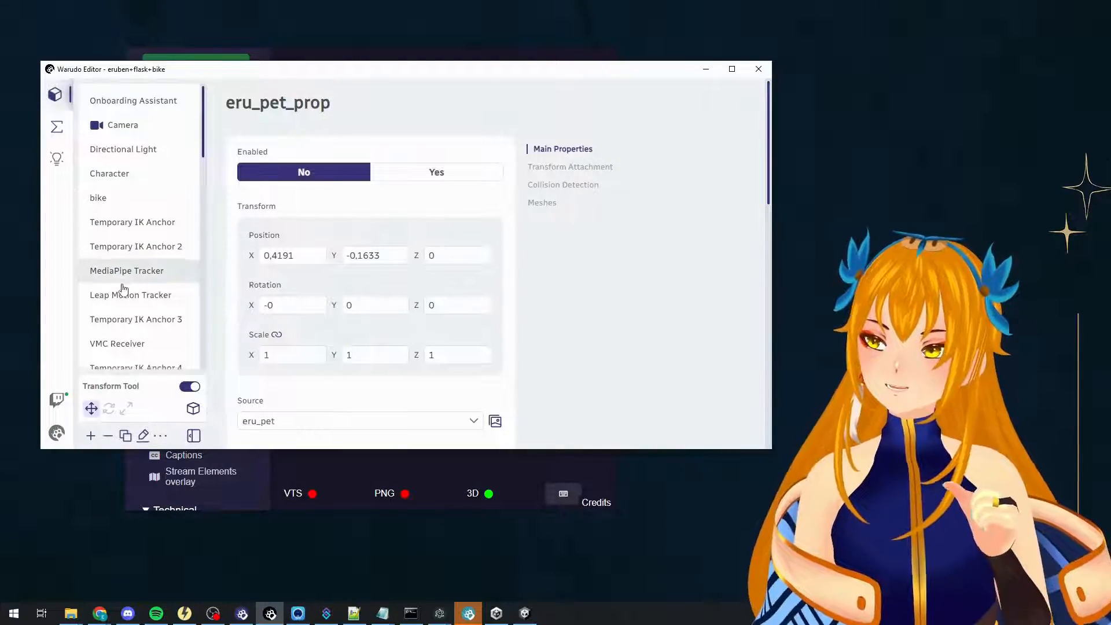
pyautogui.scroll(-10, 137, 278)
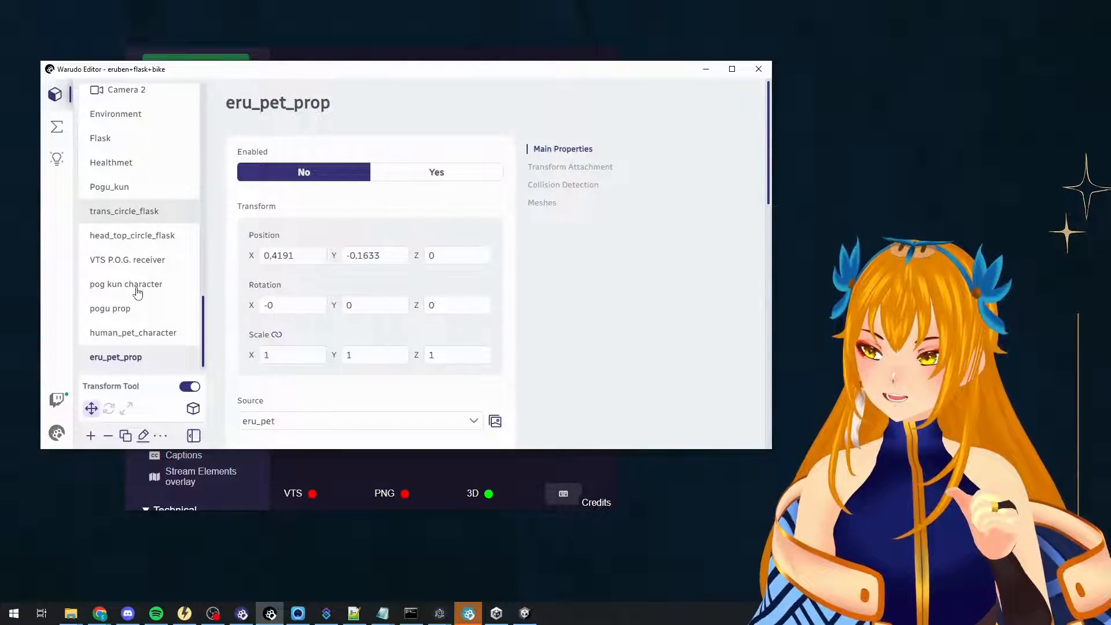
pyautogui.click(91, 435)
pyautogui.click(323, 211)
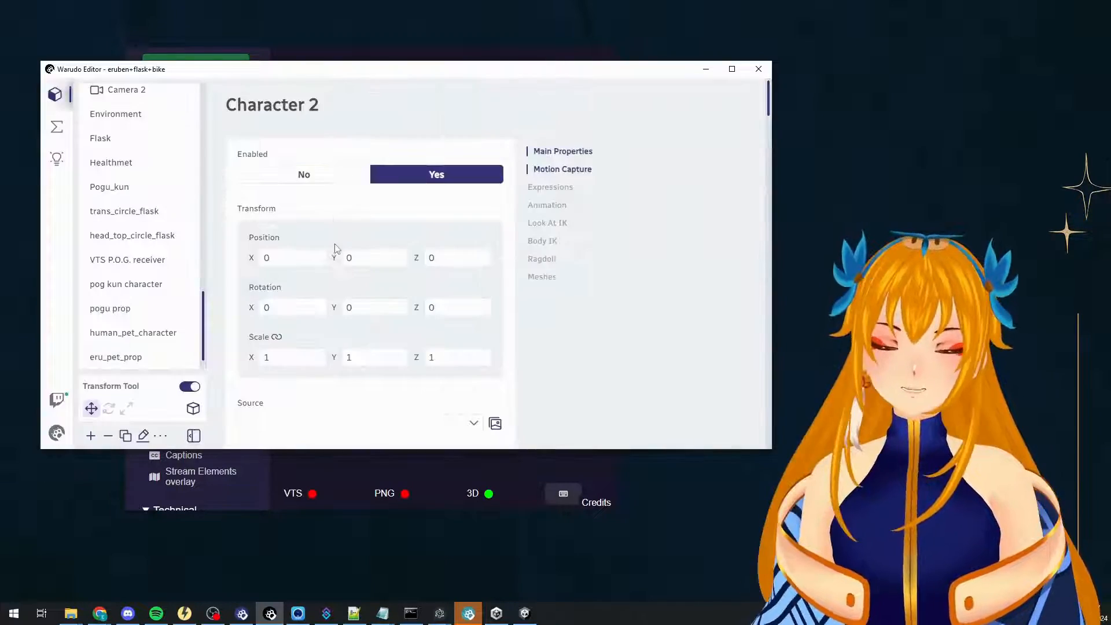
pyautogui.click(143, 435)
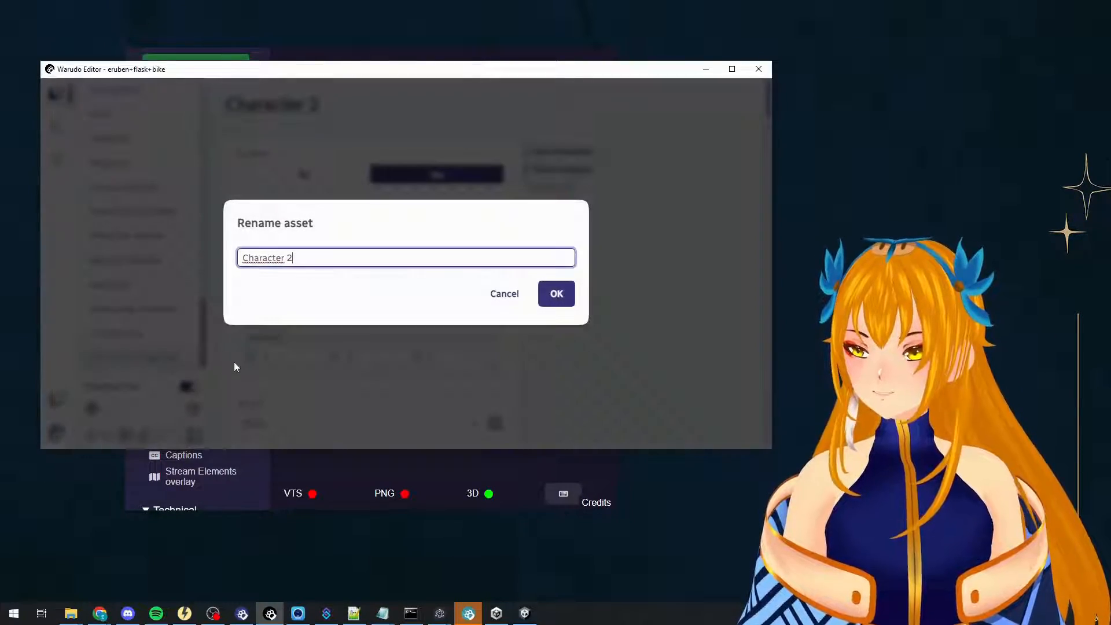
pyautogui.write('pogu_')
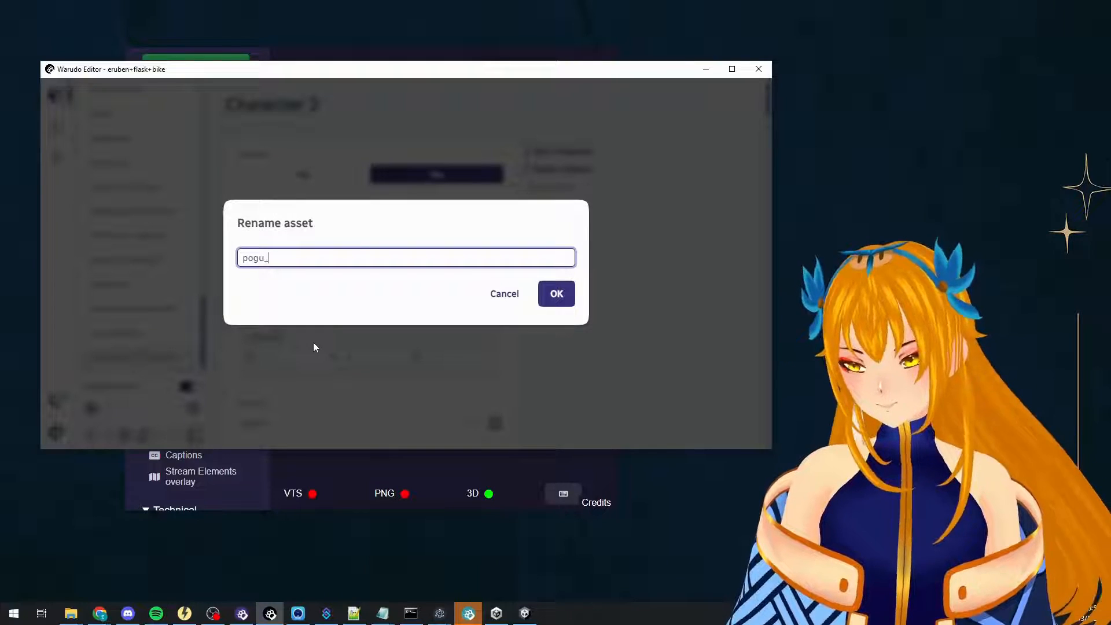
pyautogui.write('kun_char')
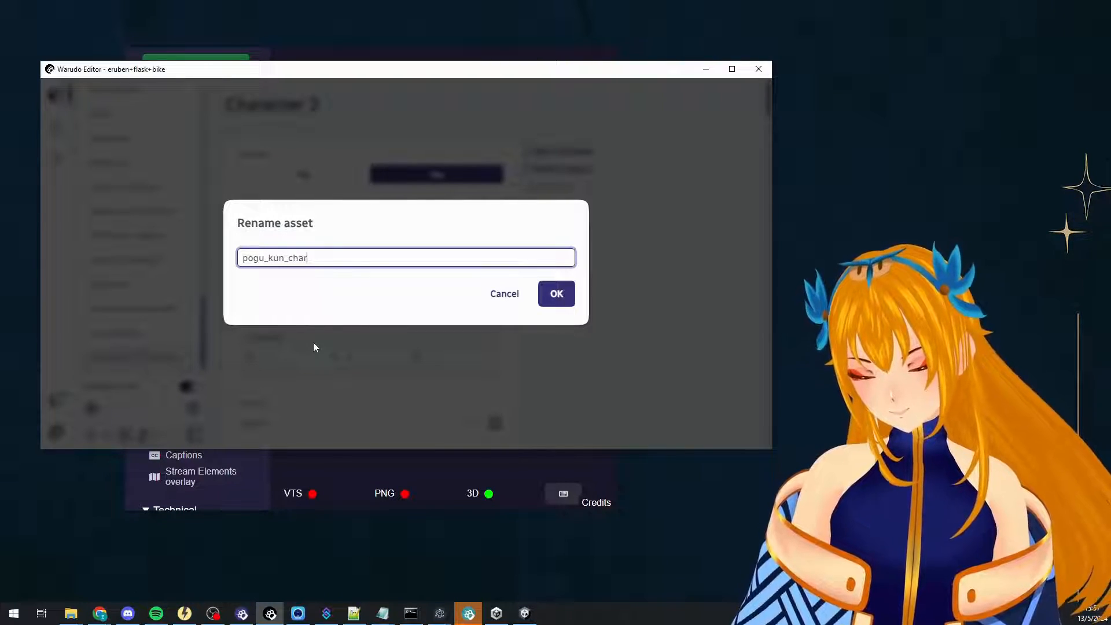
pyautogui.write('acter_animated')
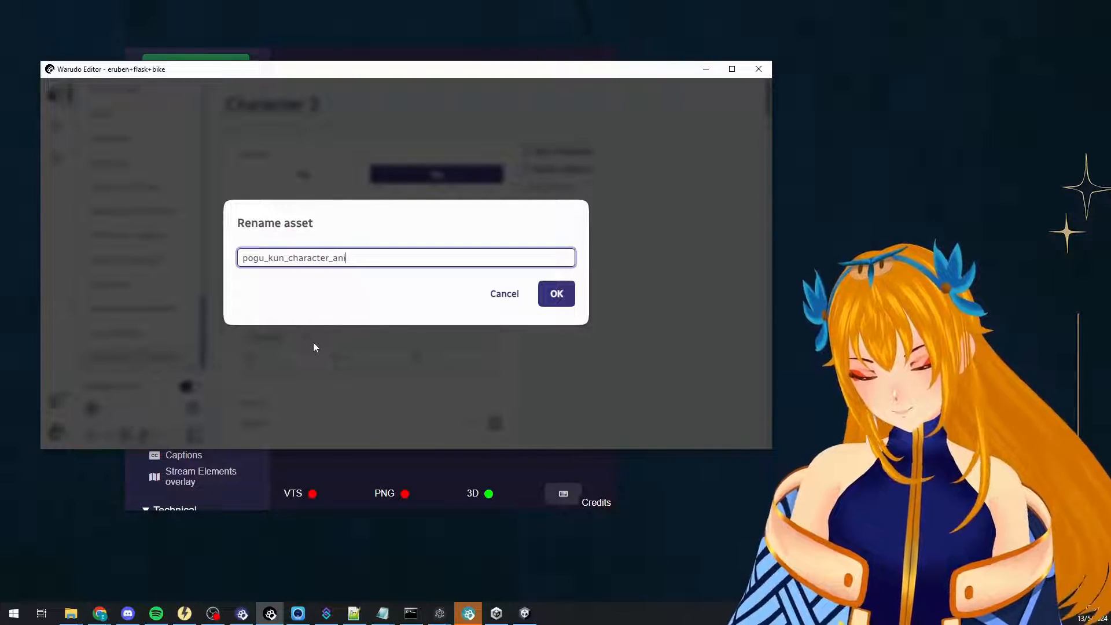
pyautogui.press('Return')
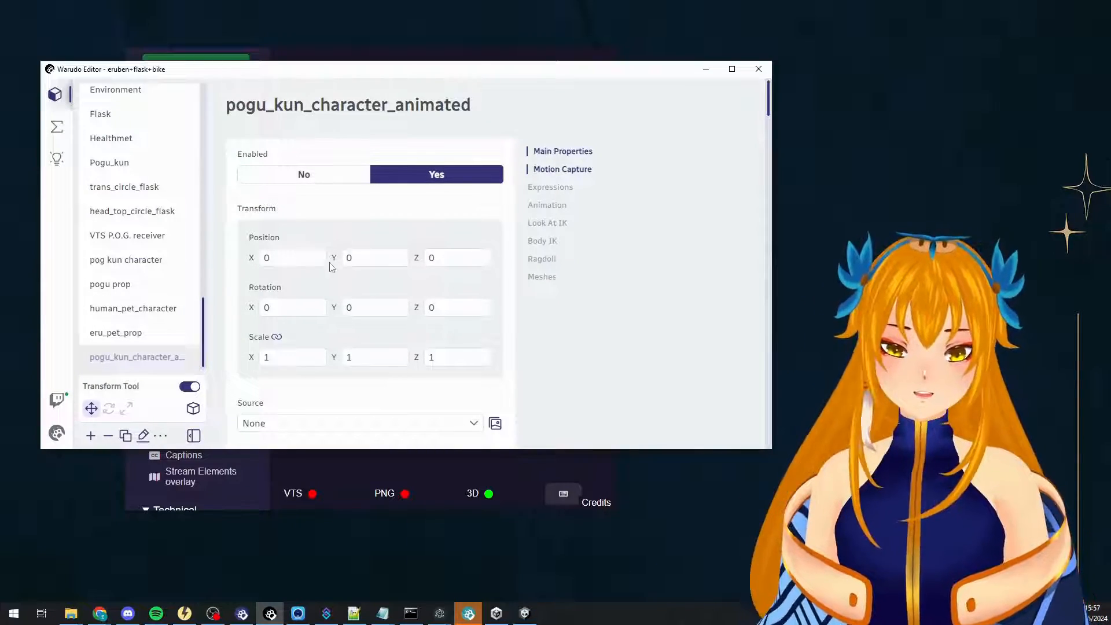
# Set the source of pogu_kun_character_animated to the pogu_speak_animation model.
pyautogui.scroll(-3, 373, 222)
pyautogui.click(366, 250)
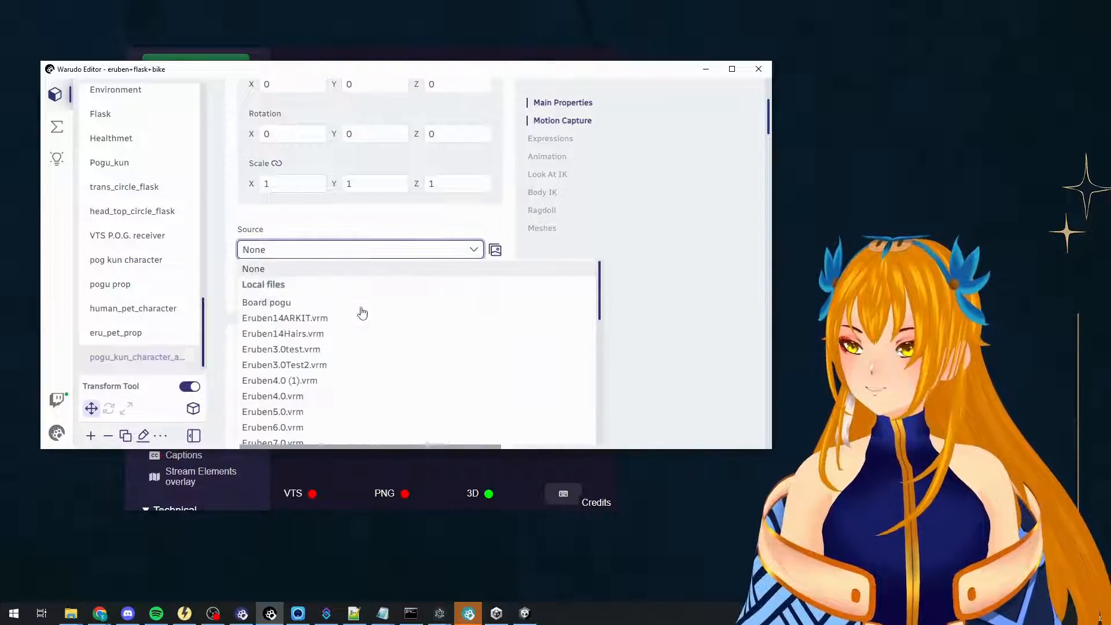
pyautogui.scroll(-5, 364, 324)
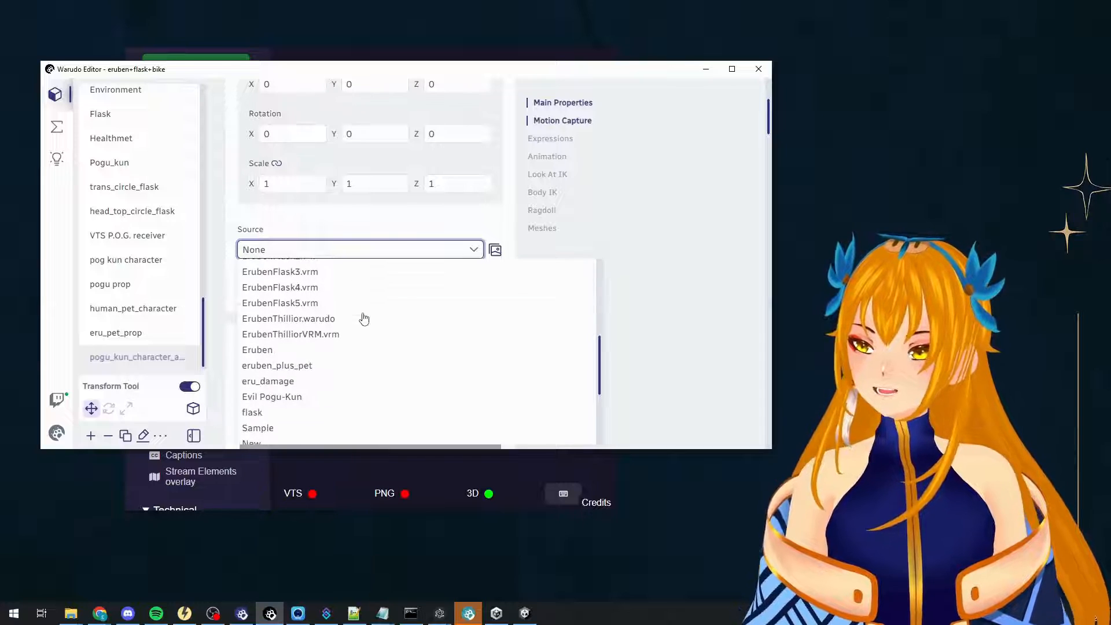
pyautogui.scroll(-1, 371, 369)
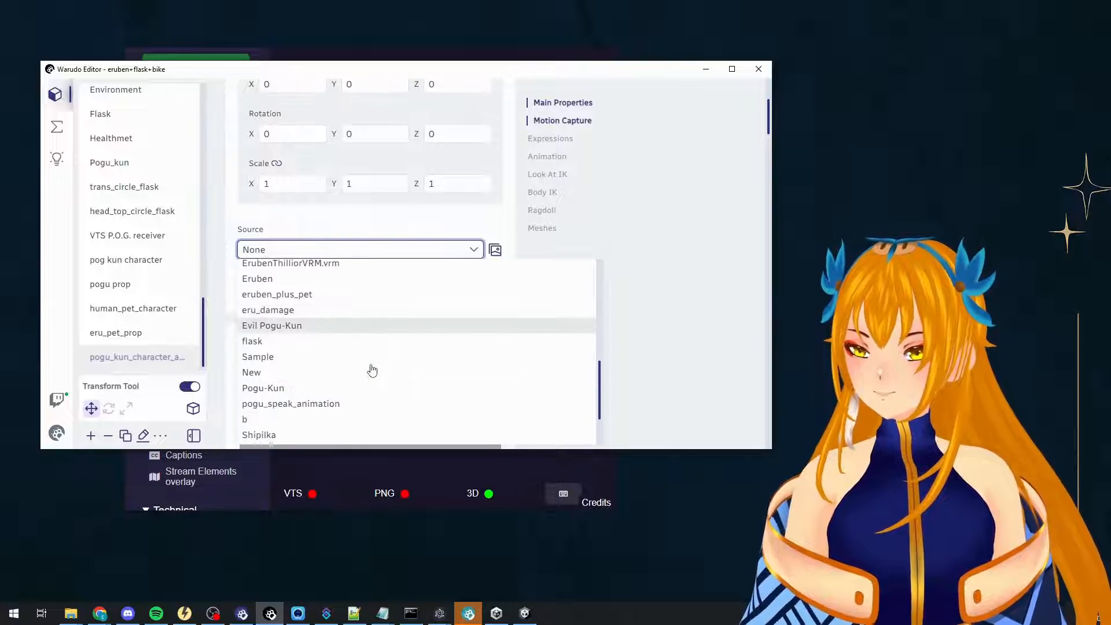
pyautogui.click(338, 411)
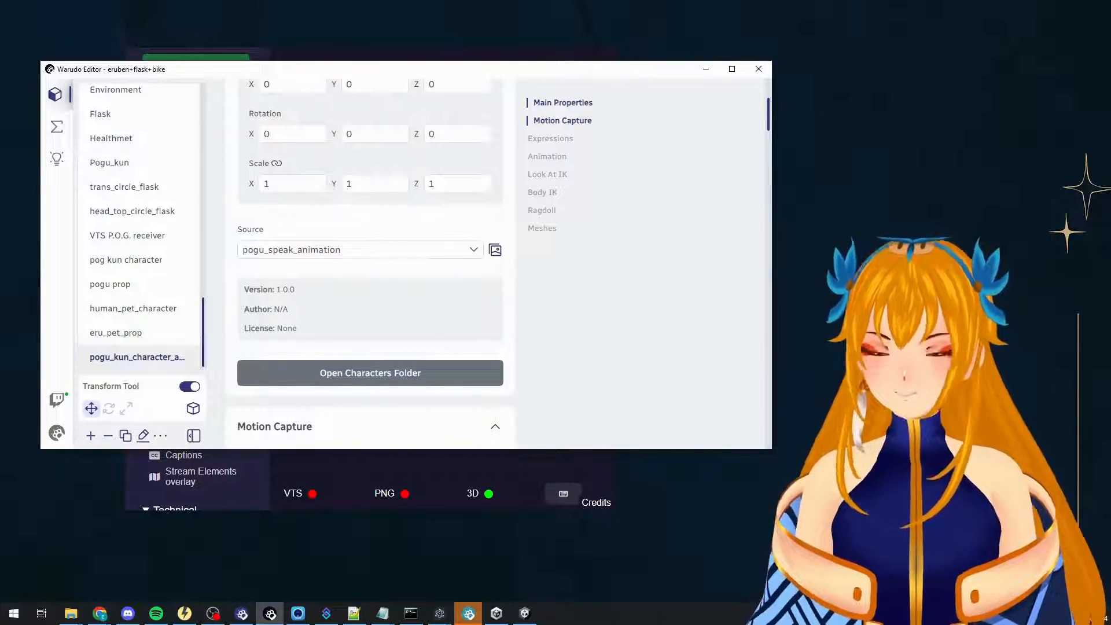
# Move the slime beside the avatar to about X 0,486 and Y 1,1342, and scale it uniformly to 0,5.
pyautogui.hotkey('alt', 'Tab')
pyautogui.scroll(-3, 914, 428)
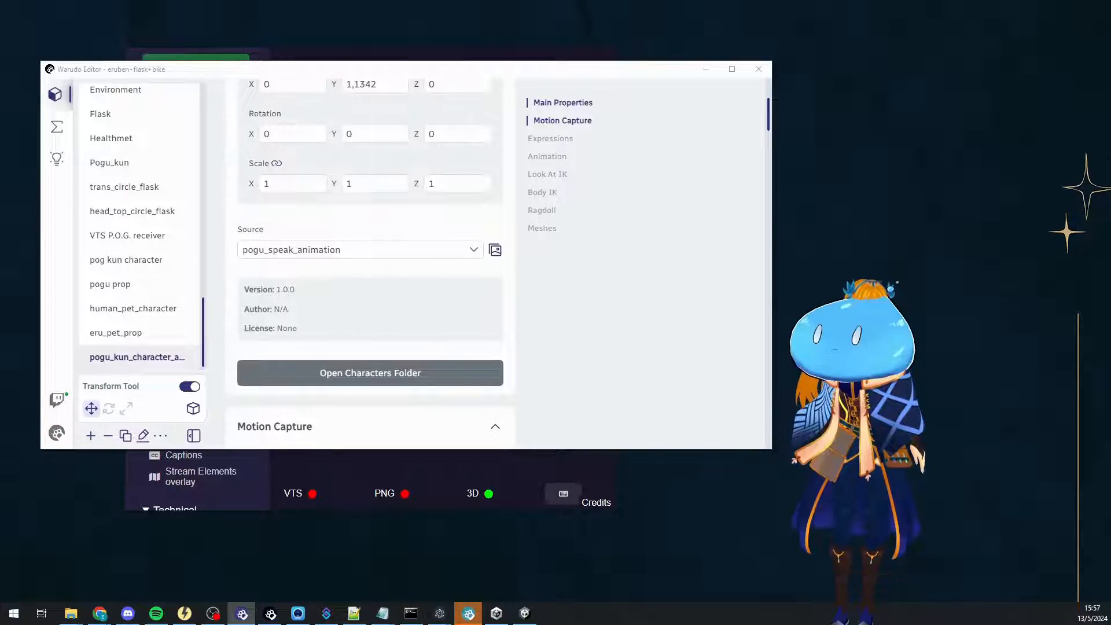
pyautogui.moveTo(852, 341); pyautogui.dragTo(753, 341)
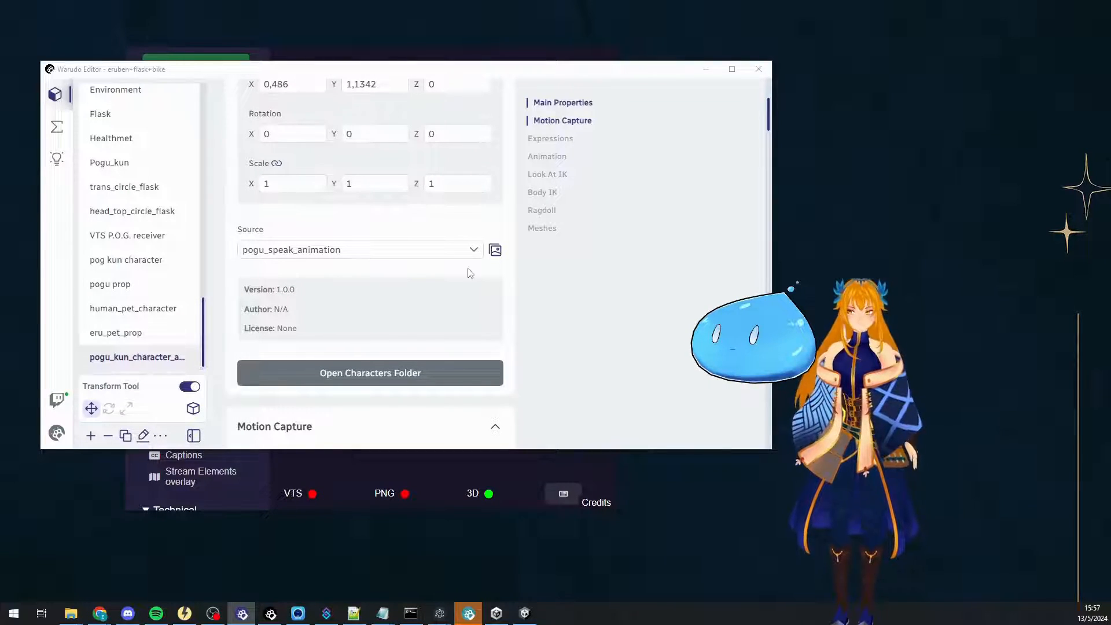
pyautogui.click(288, 183)
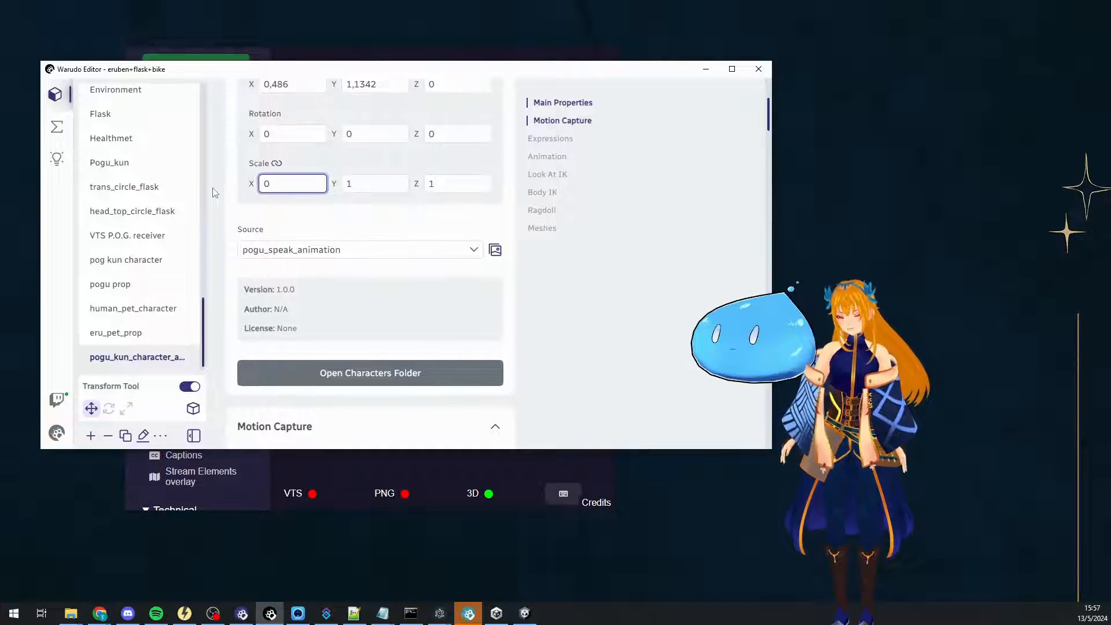
pyautogui.write('0,5')
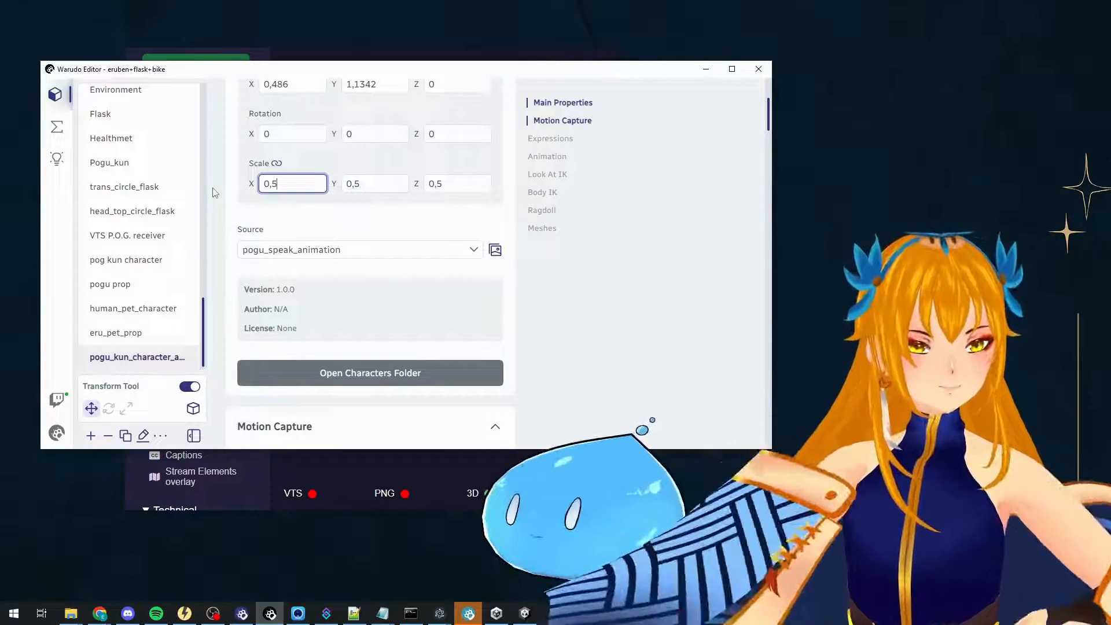
# Import the blueprint file VTS P.O.G. unity animation.json from the blueprints folder.
pyautogui.click(56, 126)
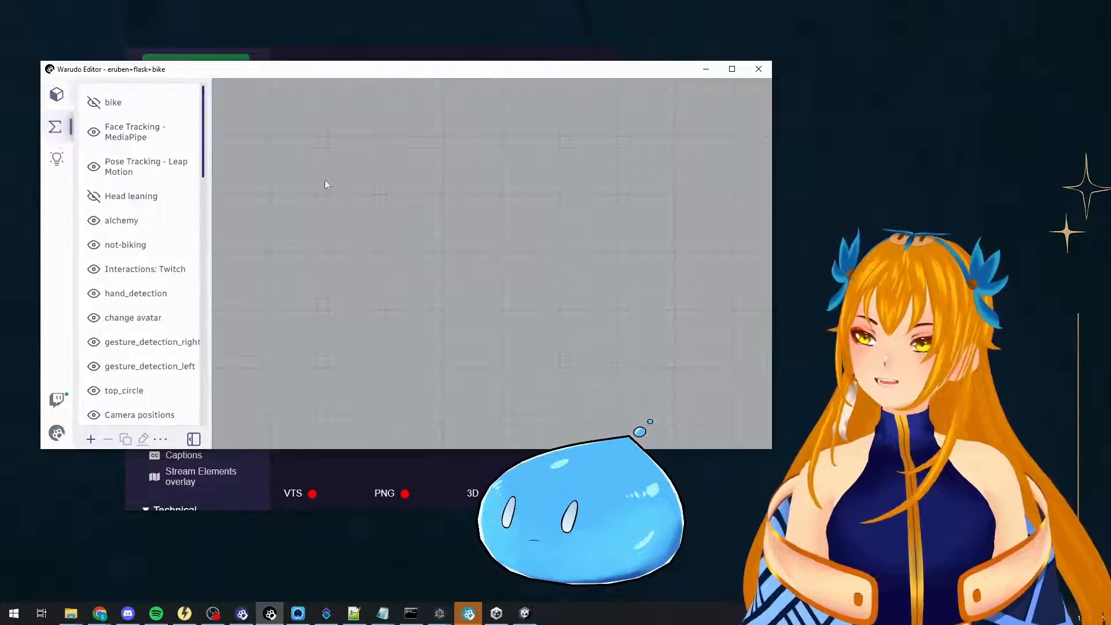
pyautogui.scroll(-10, 133, 362)
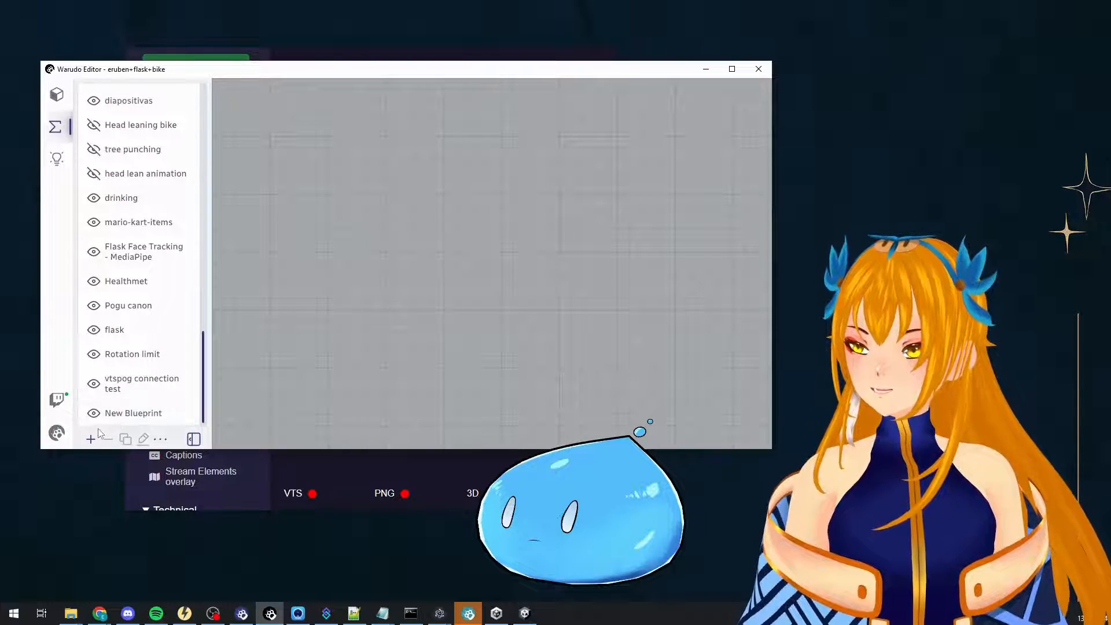
pyautogui.click(164, 440)
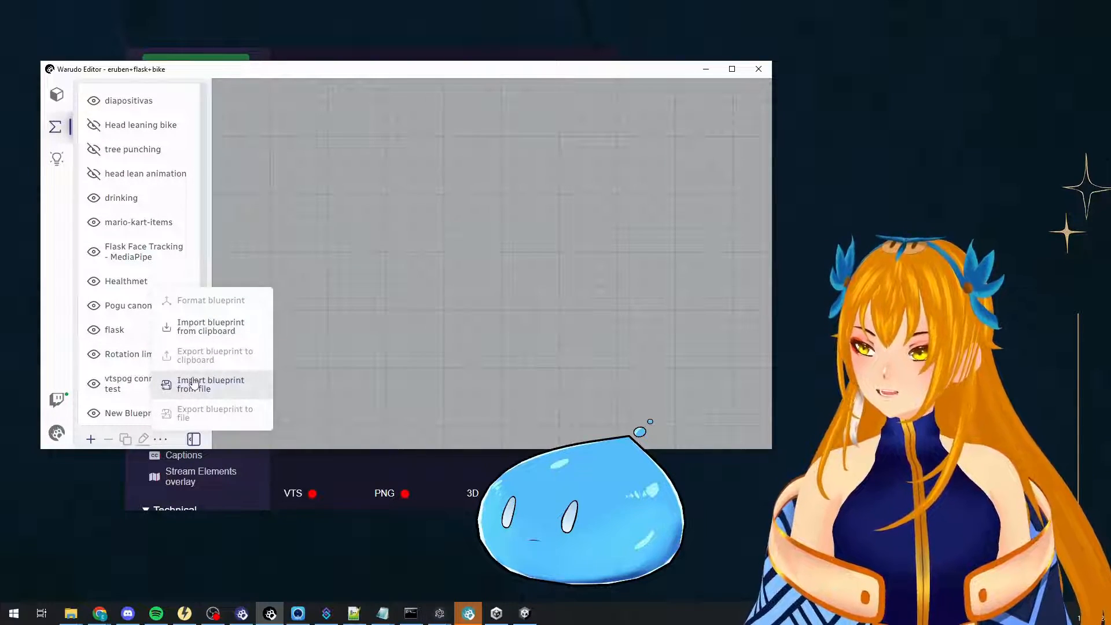
pyautogui.click(193, 383)
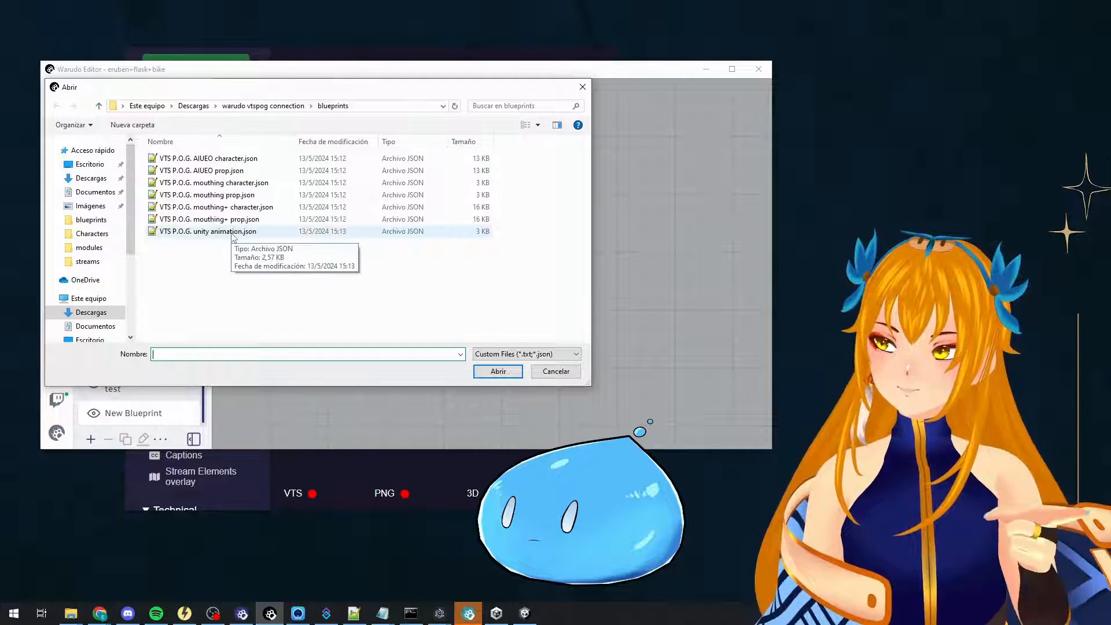
pyautogui.click(232, 232)
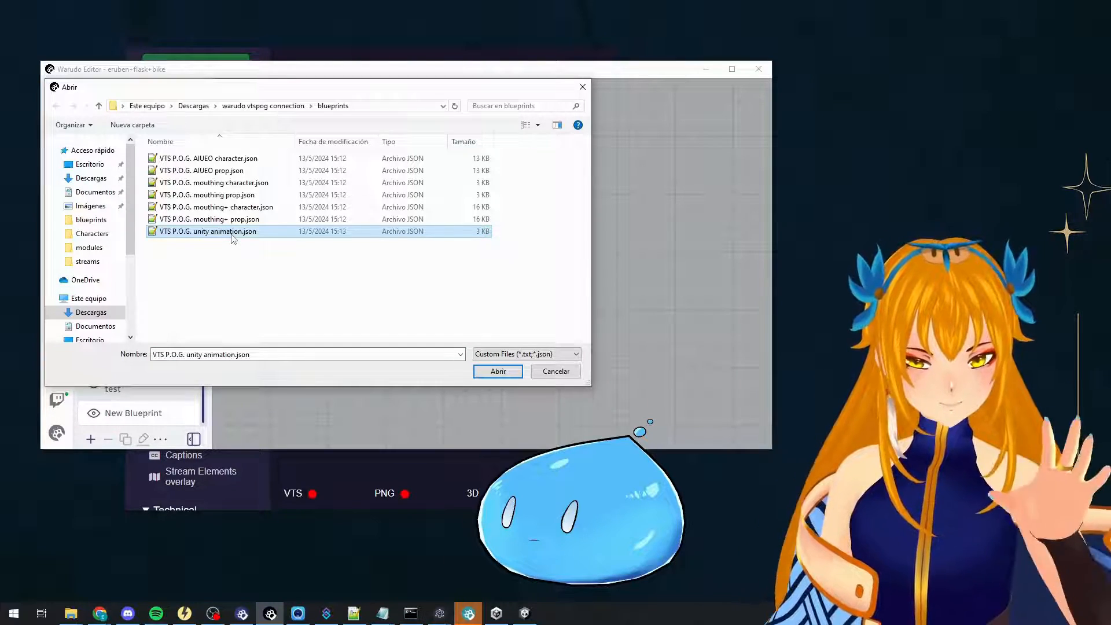
pyautogui.click(231, 233)
pyautogui.press('Escape')
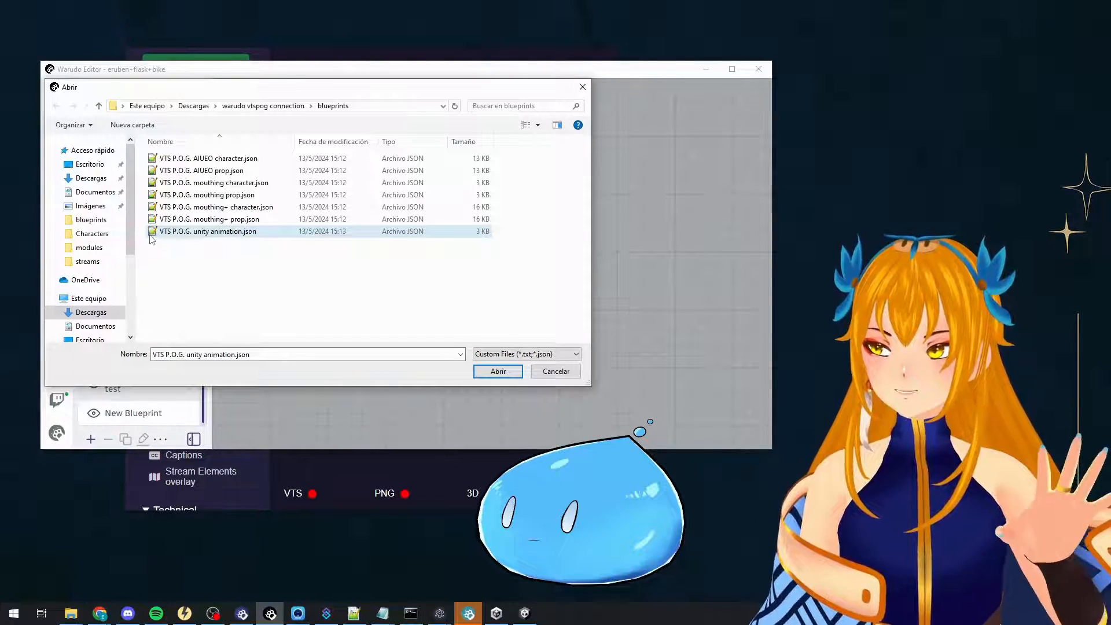
pyautogui.doubleClick(151, 232)
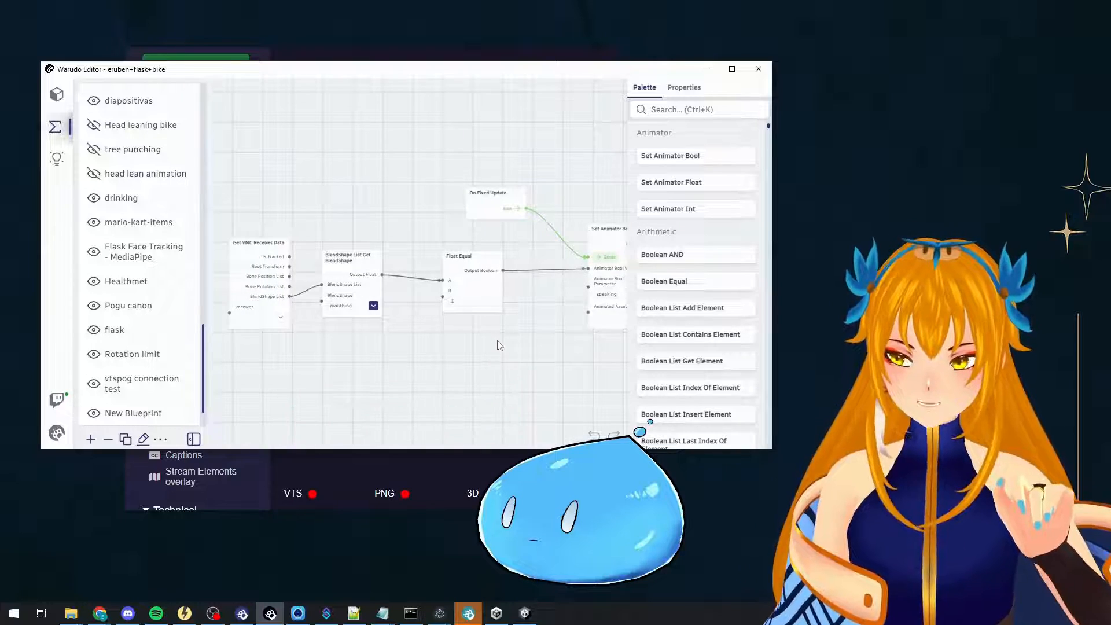
# Examine the Animator Parameter Setter Nodes plugin among the subscribed items, and return to the blueprint.
pyautogui.click(56, 158)
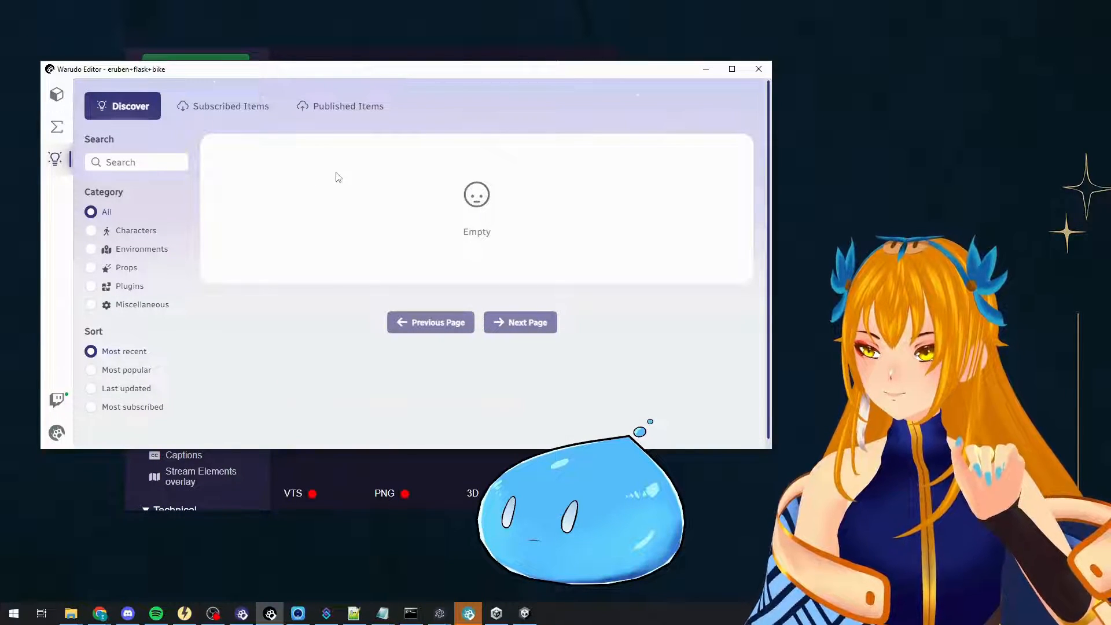
pyautogui.click(228, 116)
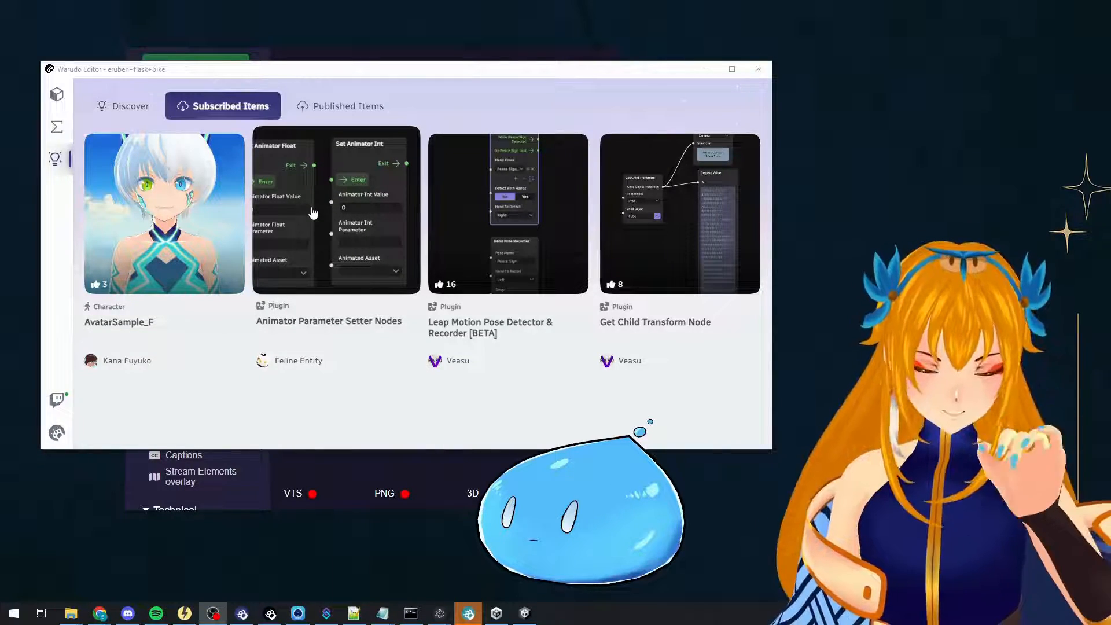
pyautogui.click(58, 133)
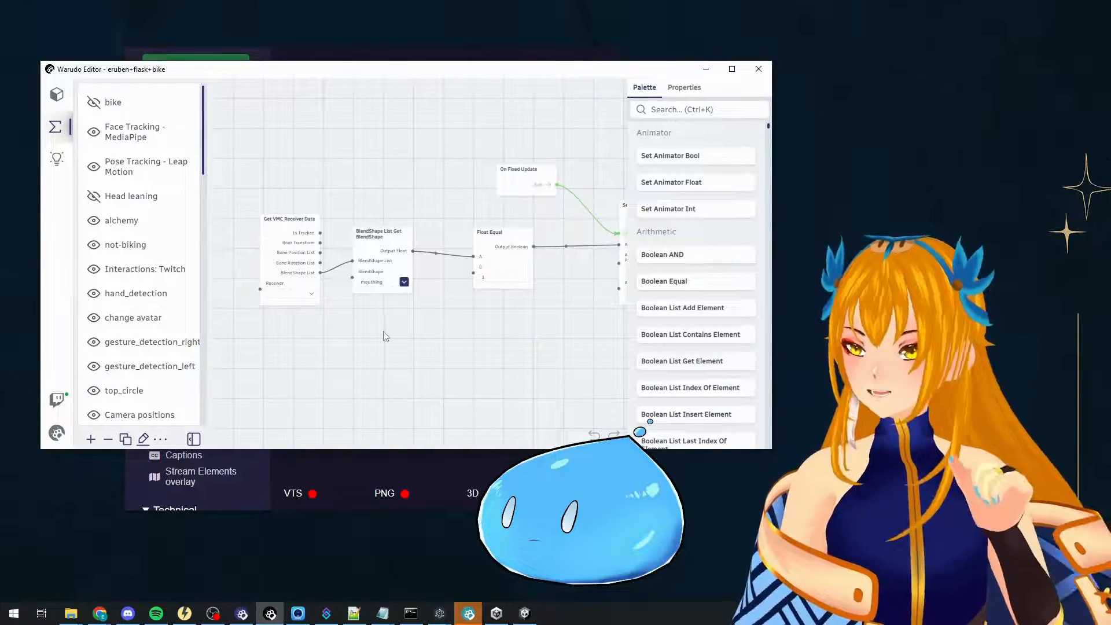
# Choose the receiver asset in the Get VMC Receiver Data node of the VTS P.O.G. unity animation blueprint.
pyautogui.moveTo(379, 334); pyautogui.dragTo(340, 341)
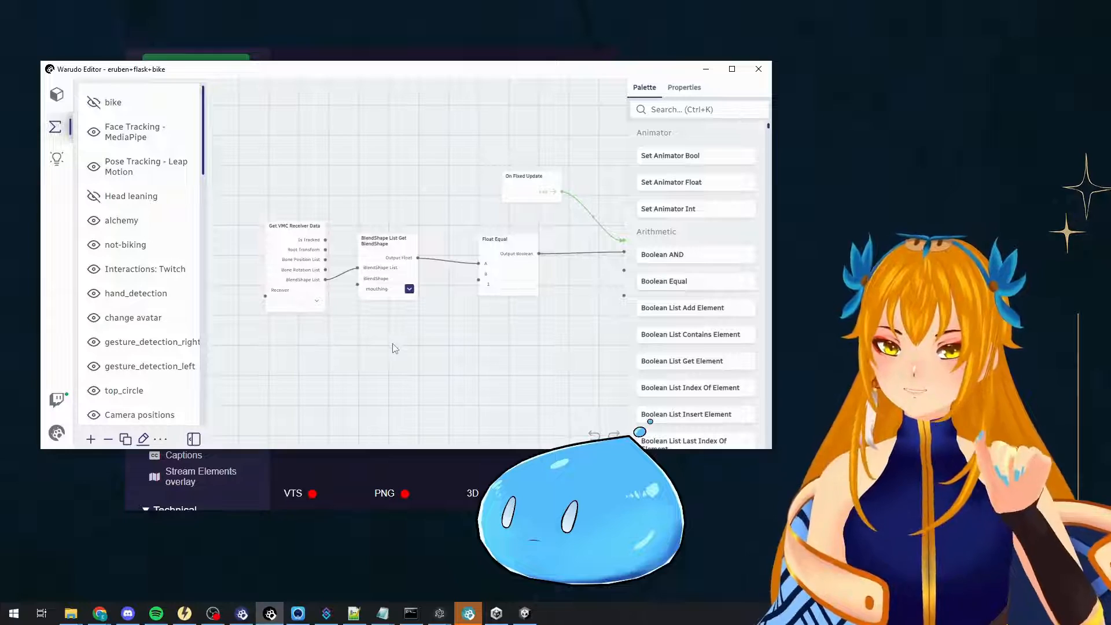
pyautogui.click(294, 302)
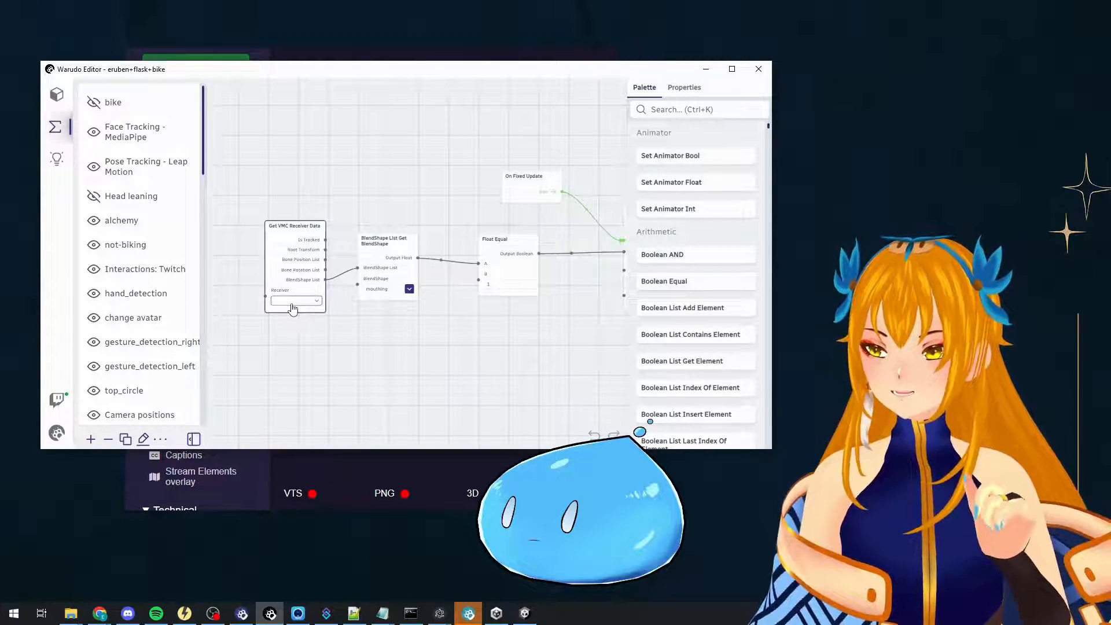
pyautogui.click(295, 301)
pyautogui.click(316, 358)
# Set the Animated Asset of the Set Animator Bool node to pogu_kun_character_animated.
pyautogui.moveTo(484, 355); pyautogui.dragTo(362, 376)
pyautogui.moveTo(383, 317); pyautogui.dragTo(322, 327)
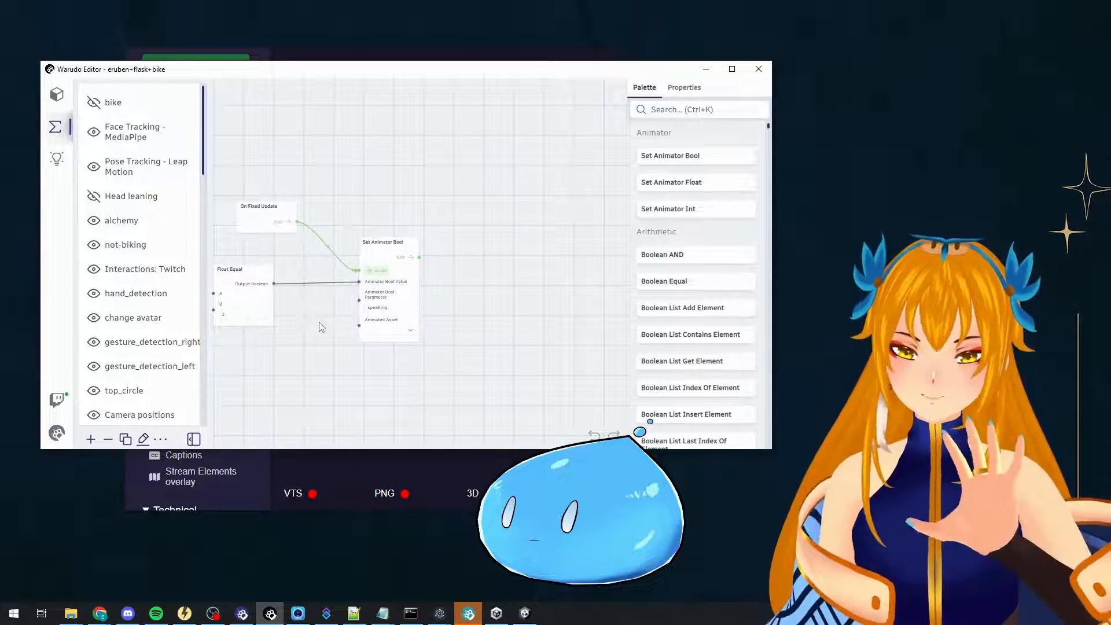
pyautogui.scroll(4, 321, 328)
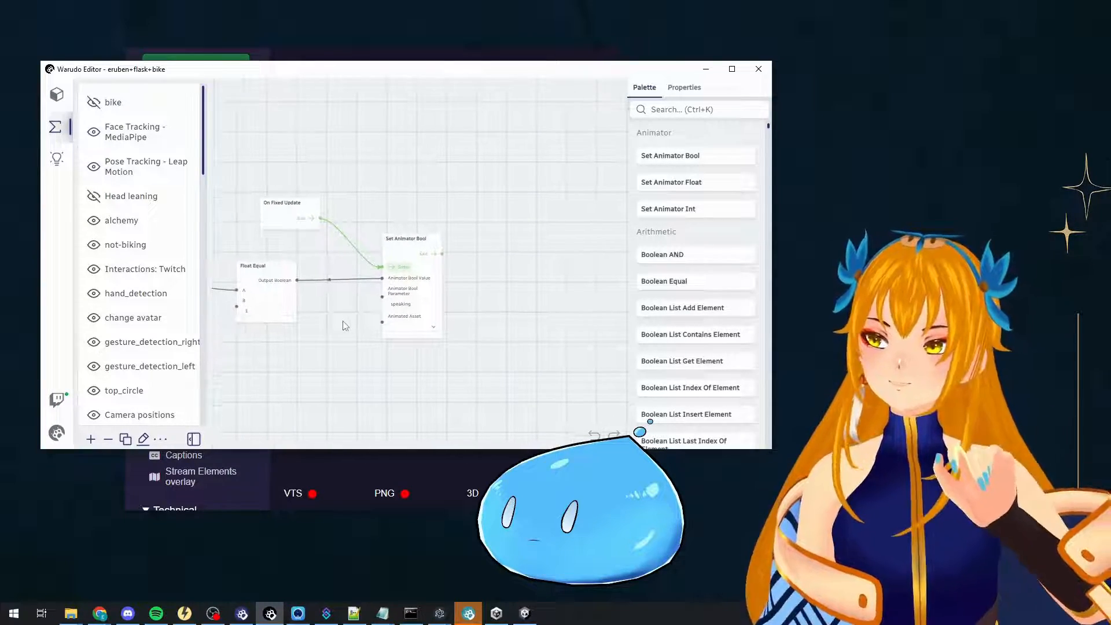
pyautogui.click(392, 291)
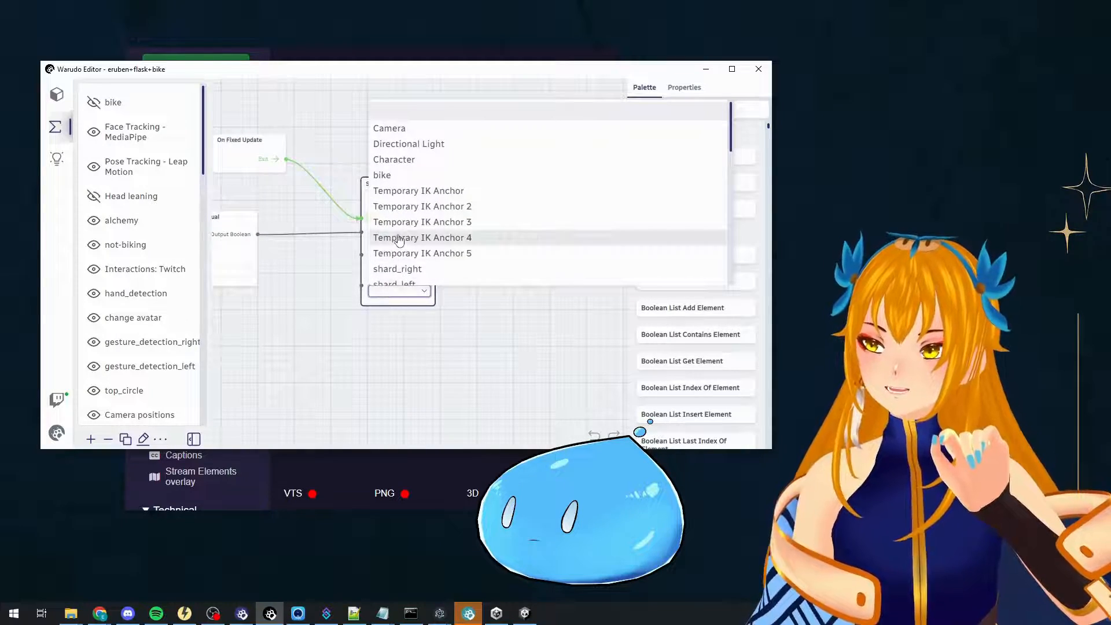
pyautogui.scroll(-5, 385, 289)
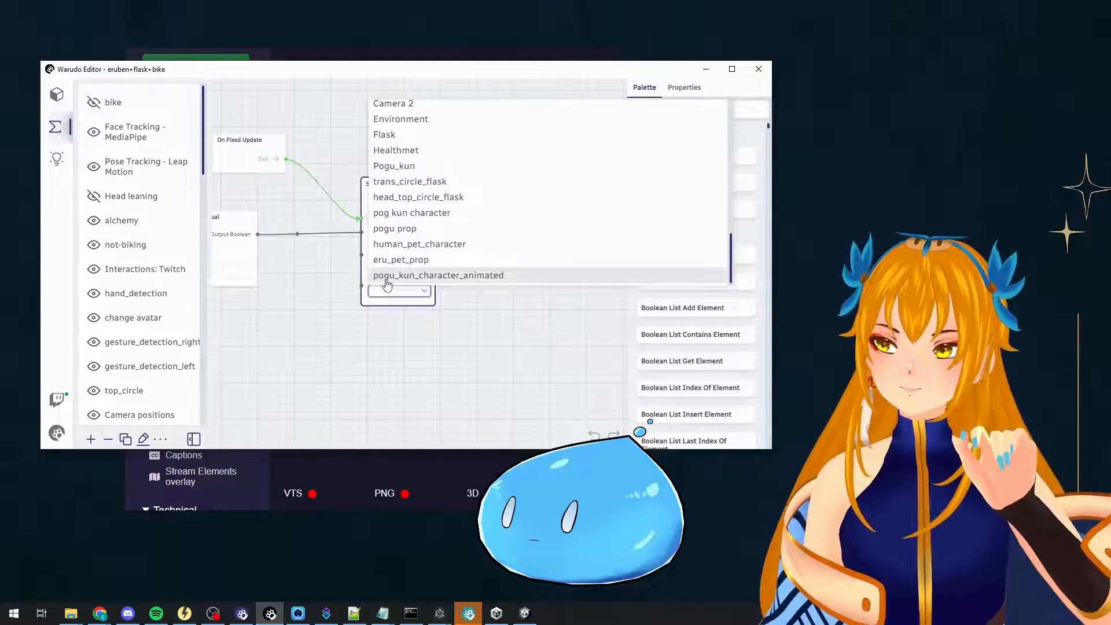
pyautogui.click(387, 279)
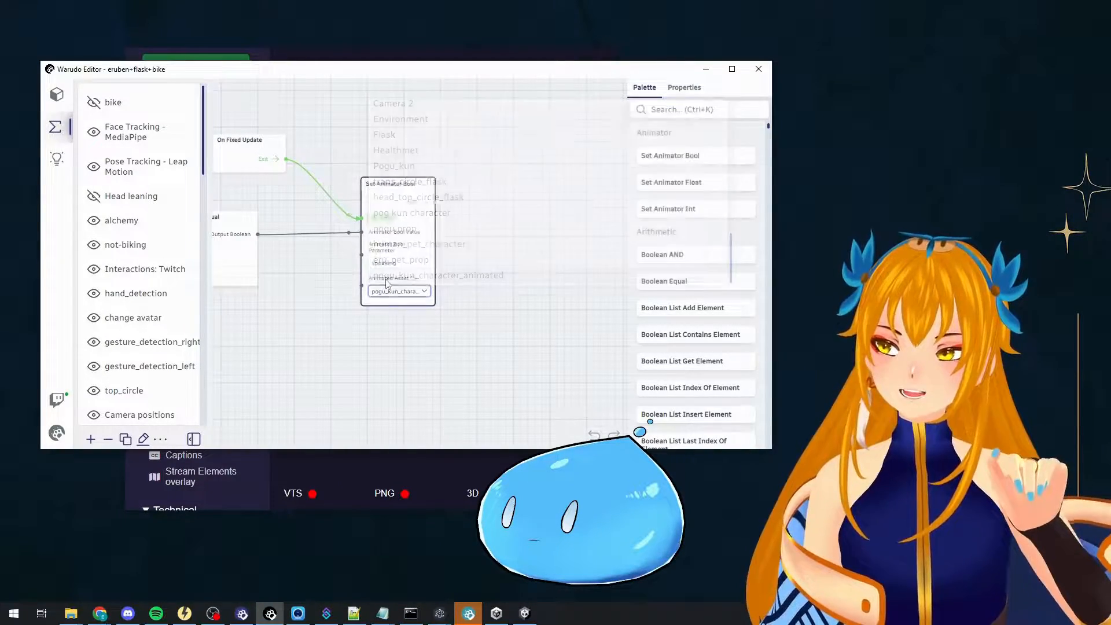
pyautogui.click(506, 349)
# Switch from the blueprint list to the VTS P.O.G. window with its Main Settings.
pyautogui.scroll(-10, 133, 347)
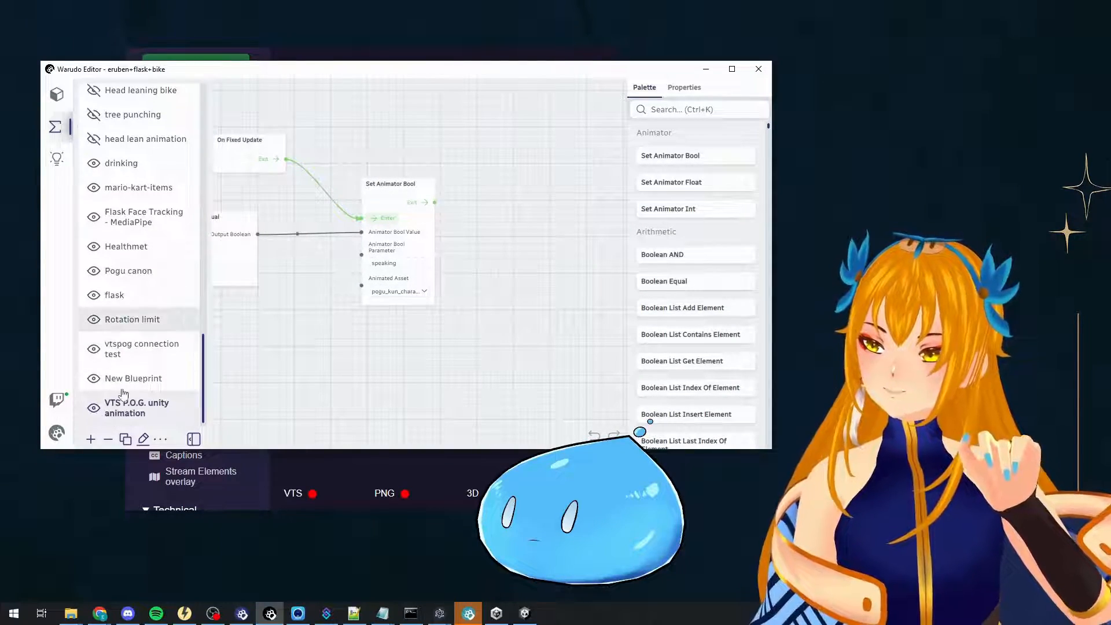
pyautogui.click(321, 468)
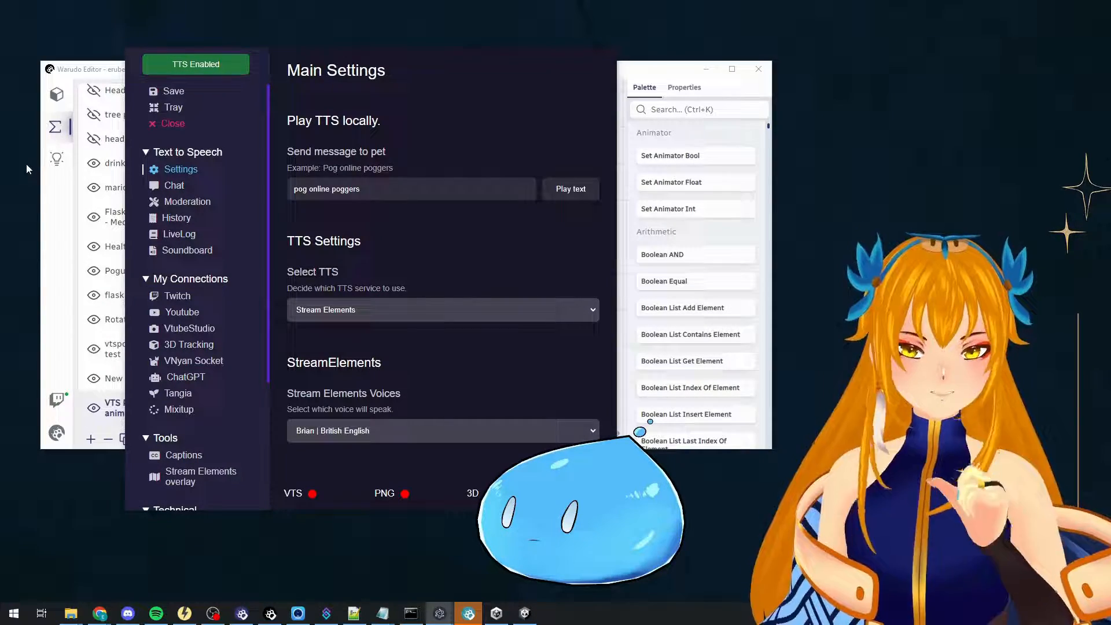
# Return to the Warudo Editor's assets and add a new Prop asset to the scene.
pyautogui.click(56, 93)
pyautogui.scroll(-10, 143, 242)
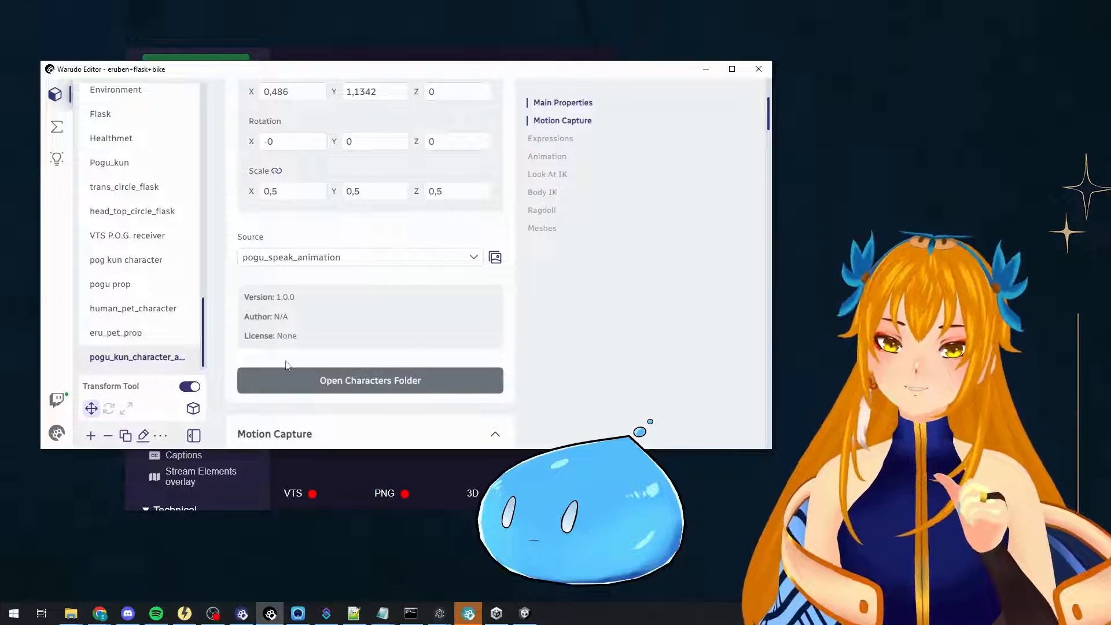
pyautogui.scroll(3, 292, 226)
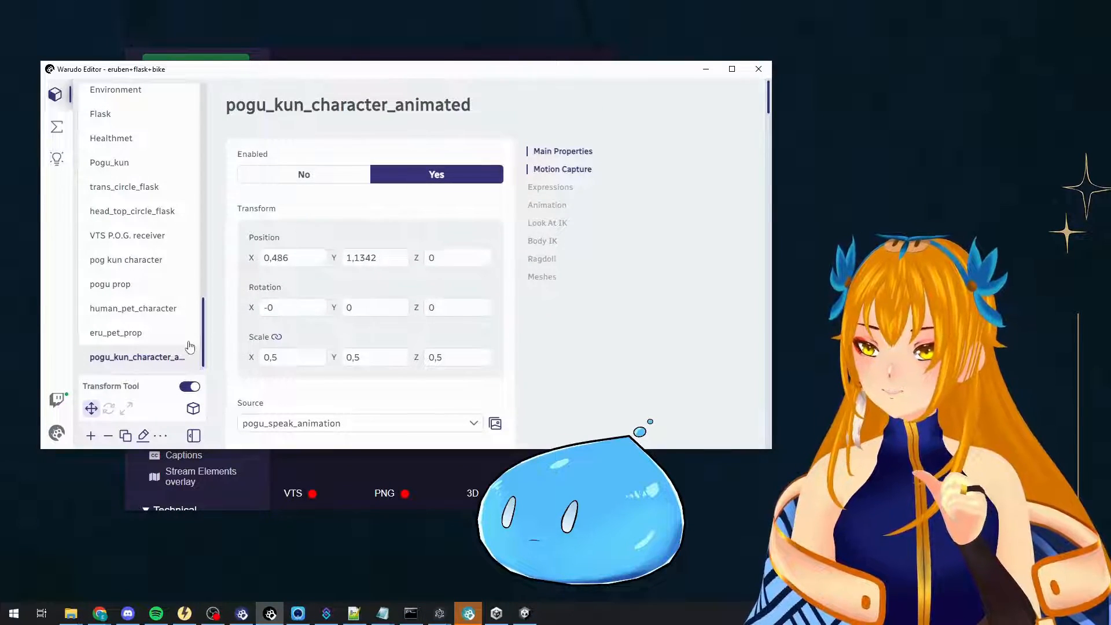
pyautogui.click(87, 444)
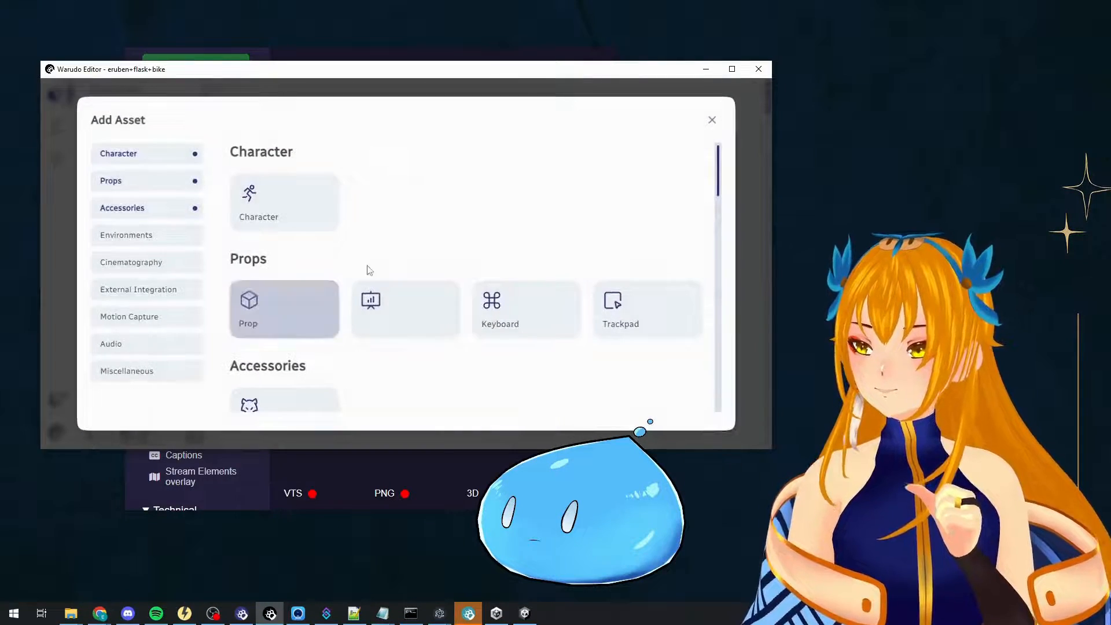
pyautogui.click(258, 305)
pyautogui.scroll(-5, 355, 211)
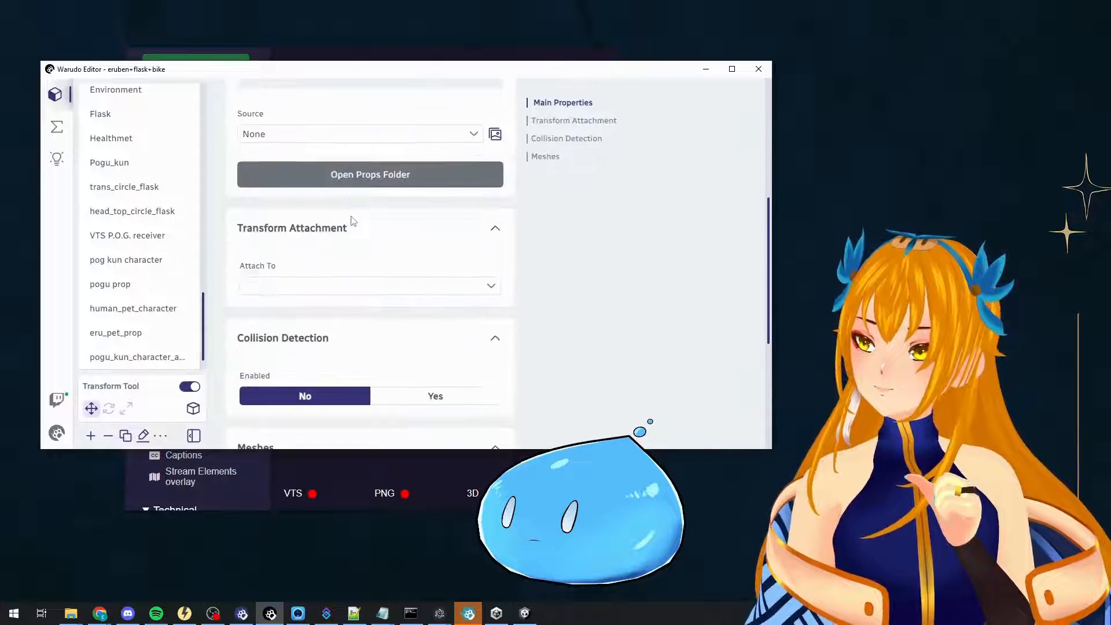
pyautogui.click(346, 287)
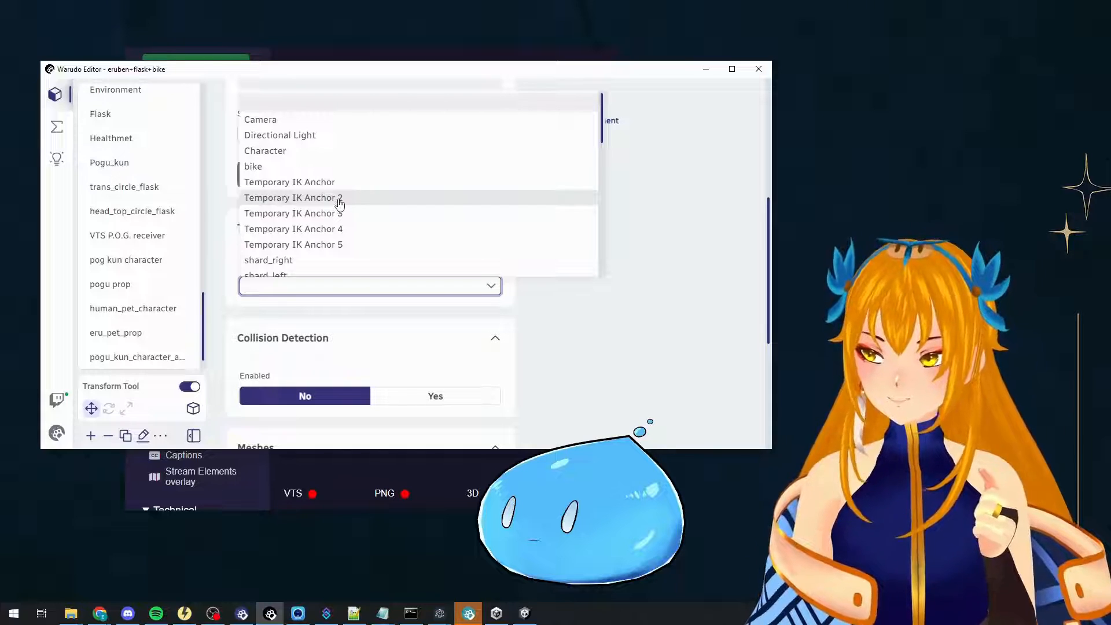
pyautogui.scroll(-3, 340, 205)
pyautogui.scroll(-2, 347, 228)
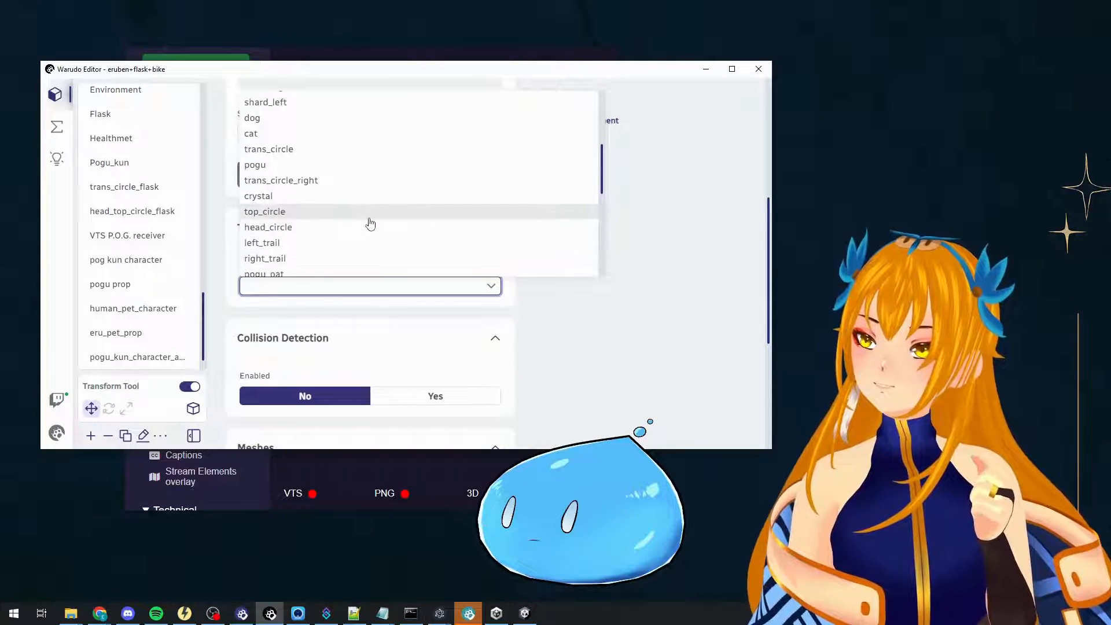
pyautogui.scroll(-1, 367, 225)
pyautogui.scroll(-2, 354, 219)
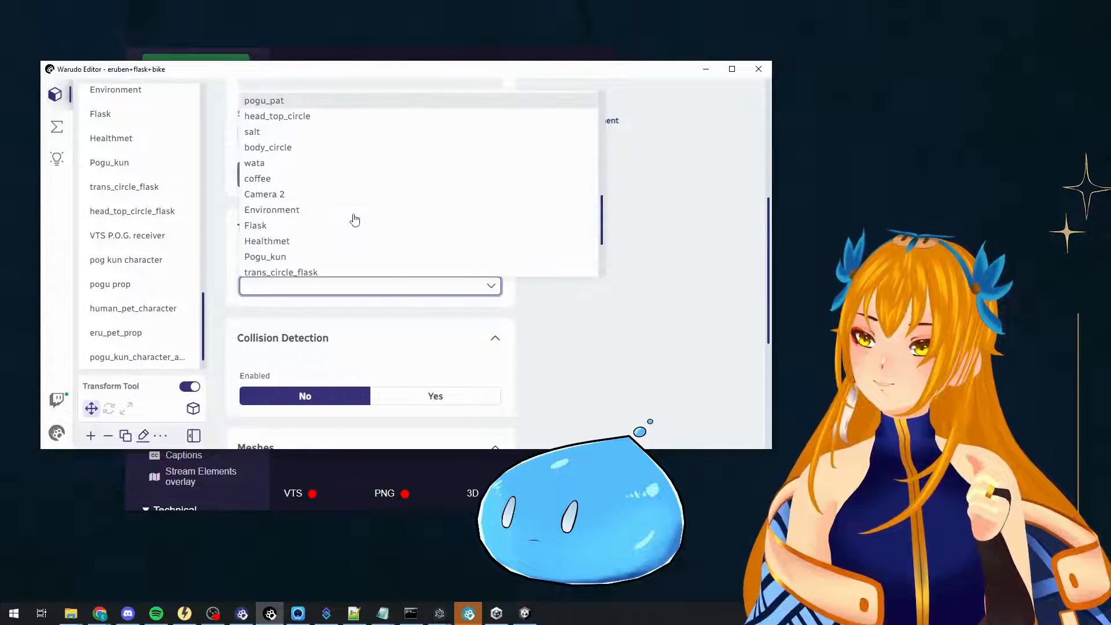
pyautogui.scroll(1, 355, 220)
pyautogui.scroll(-3, 358, 222)
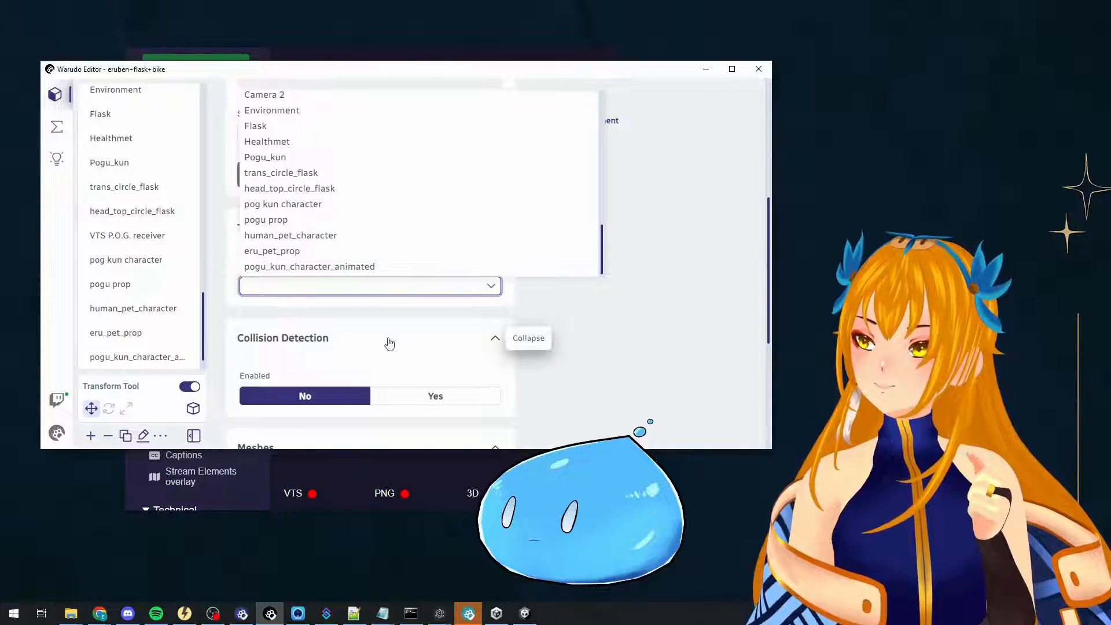
pyautogui.click(416, 332)
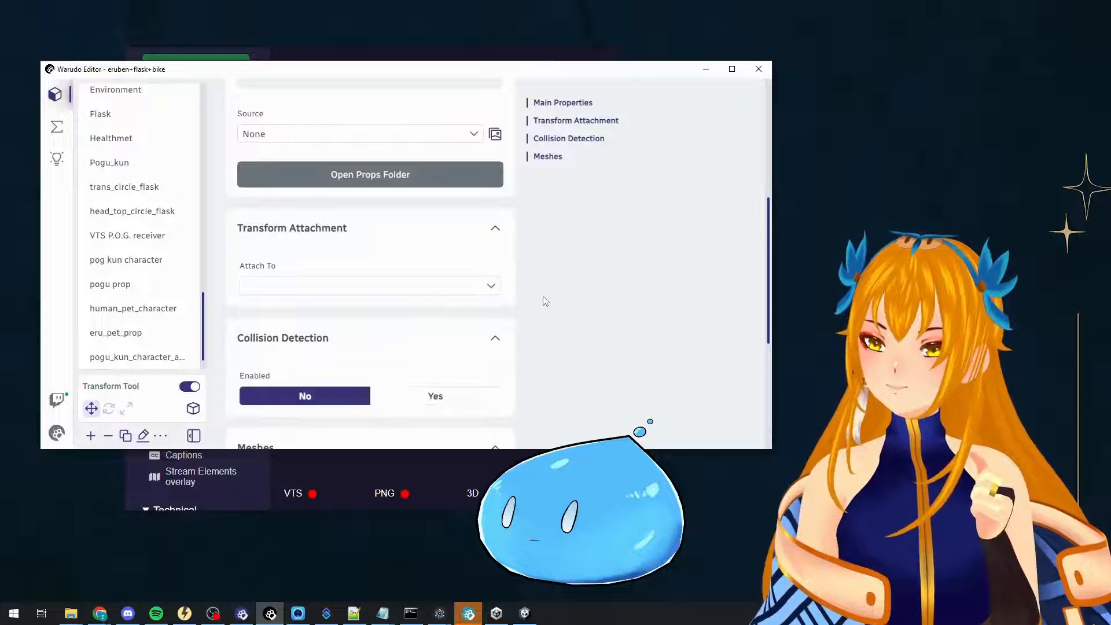
# Set the source of the new prop to pogu_speak_animation_prop.
pyautogui.scroll(2, 370, 248)
pyautogui.click(331, 191)
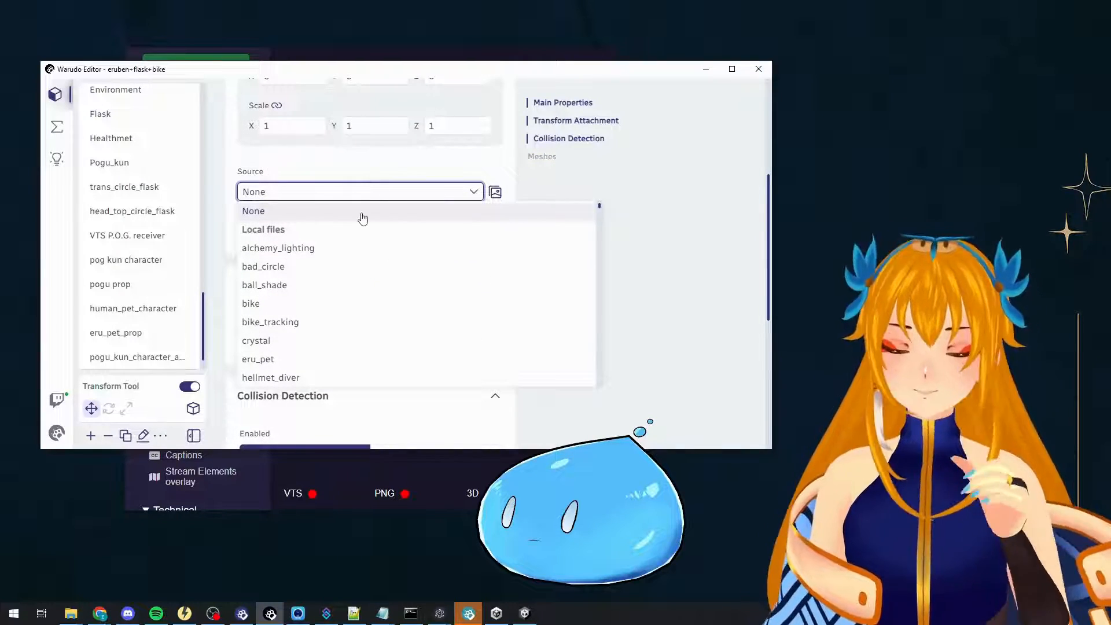
pyautogui.scroll(-2, 335, 290)
pyautogui.scroll(-3, 334, 289)
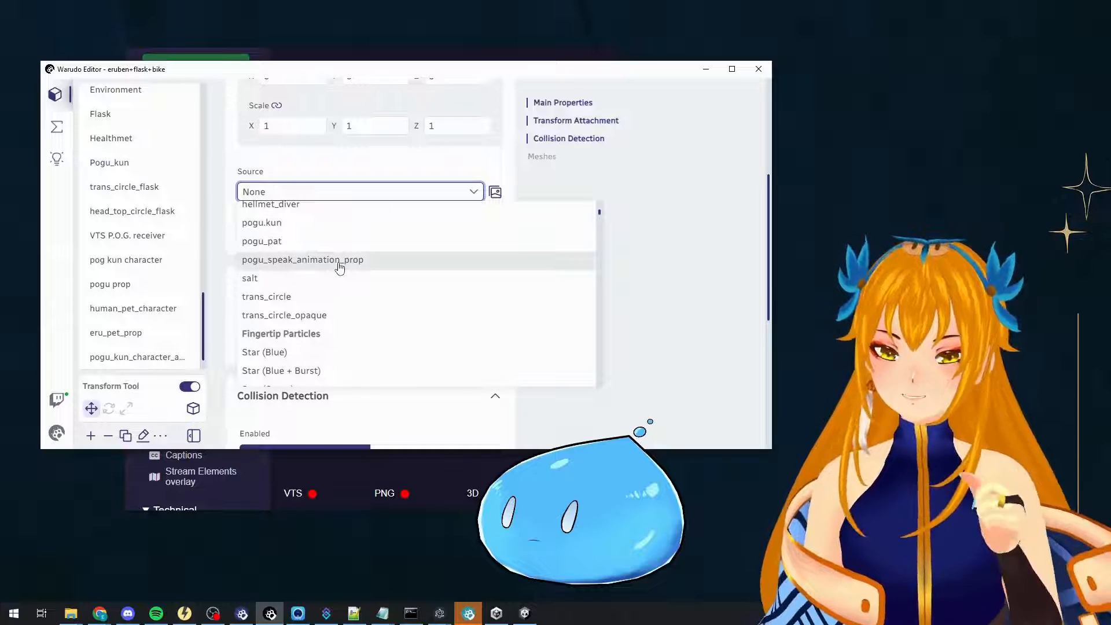
pyautogui.click(340, 261)
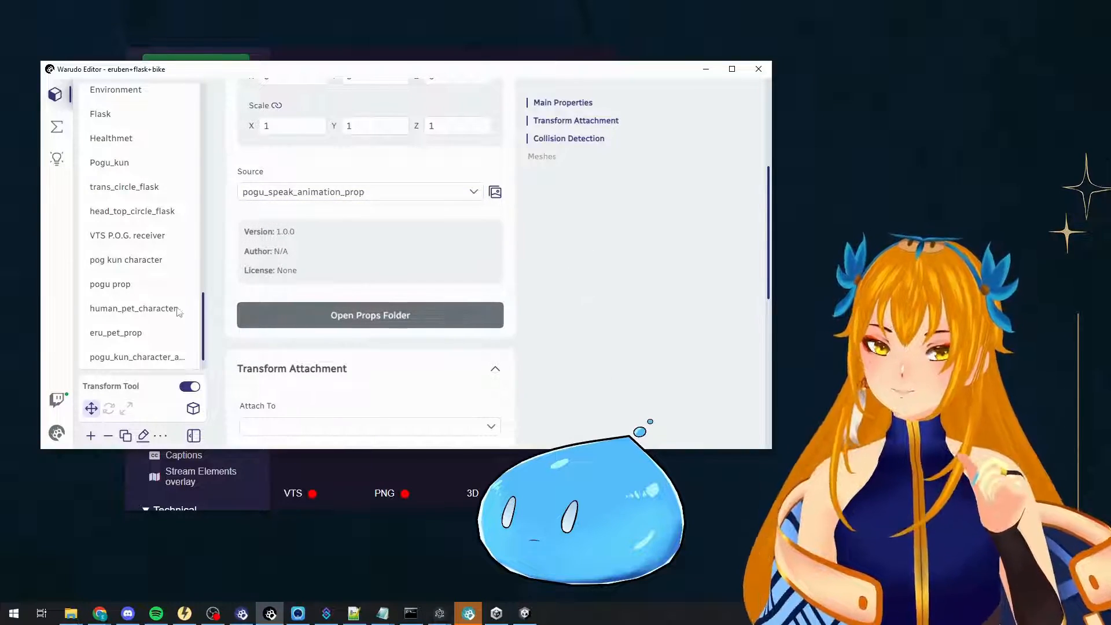
# Scale the new slime prop uniformly to 0,5.
pyautogui.click(56, 129)
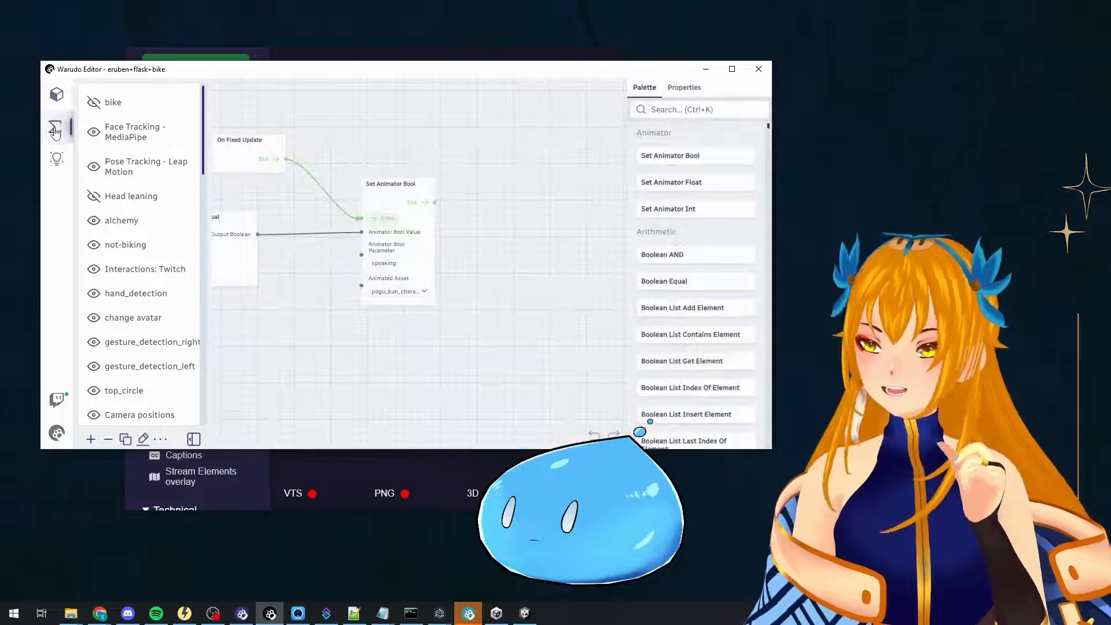
pyautogui.click(55, 94)
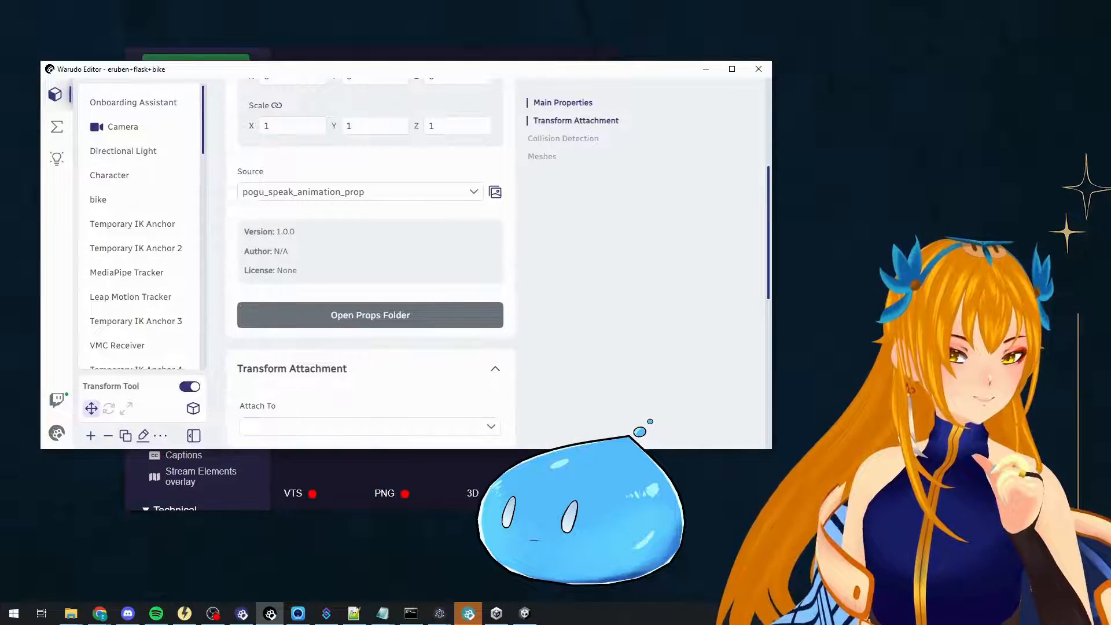
pyautogui.scroll(-5, 868, 405)
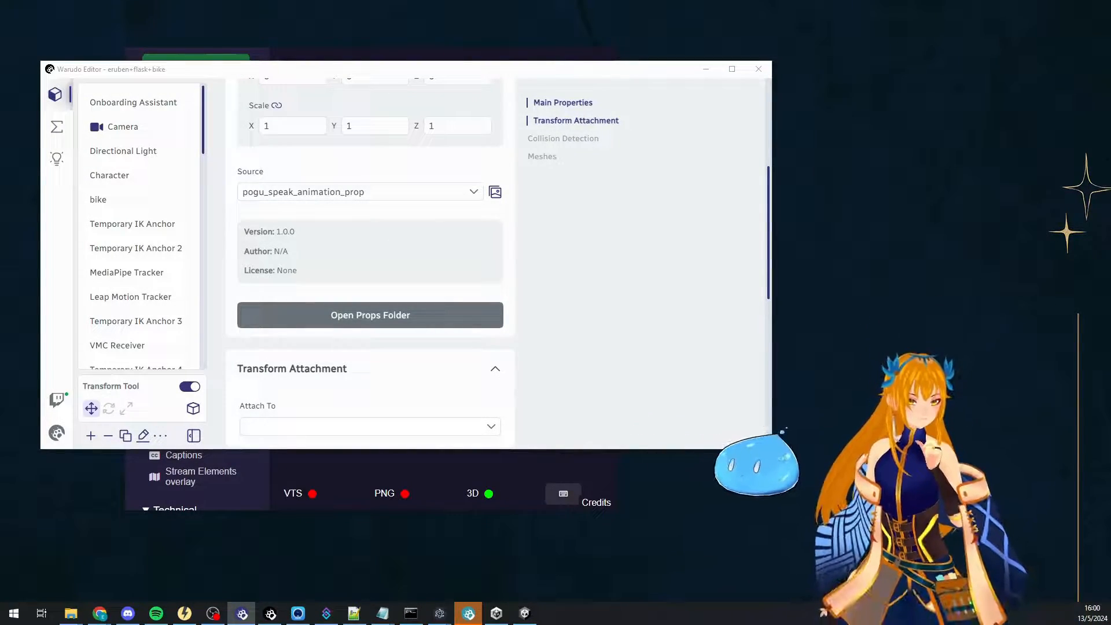
pyautogui.moveTo(868, 439); pyautogui.dragTo(867, 260, button='middle')
pyautogui.moveTo(867, 347); pyautogui.dragTo(818, 422, button='middle')
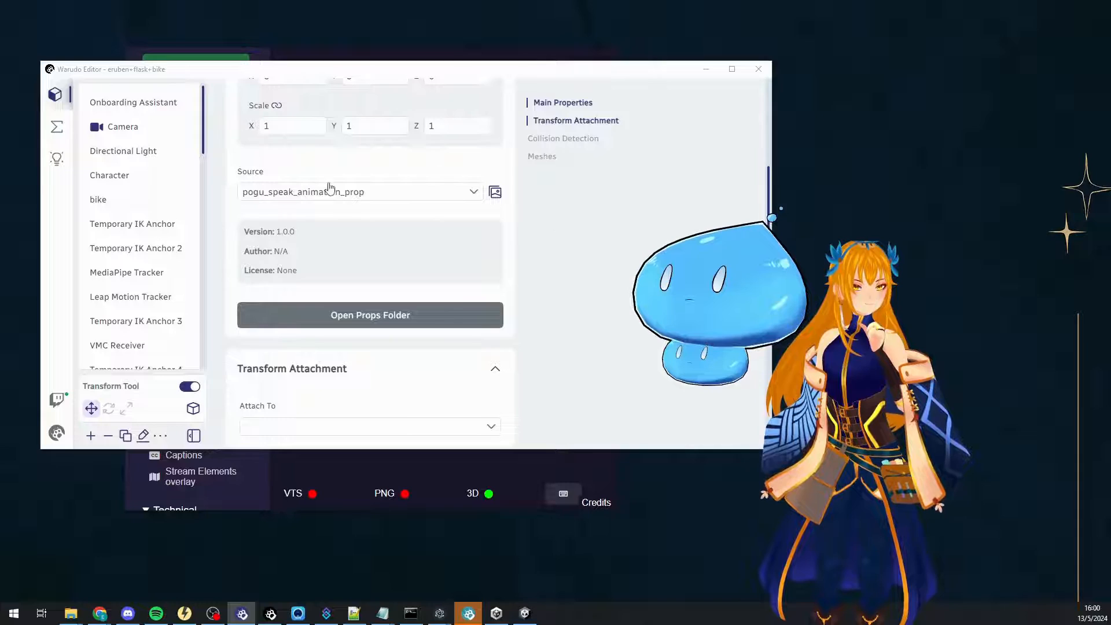
pyautogui.click(292, 126)
pyautogui.write('0')
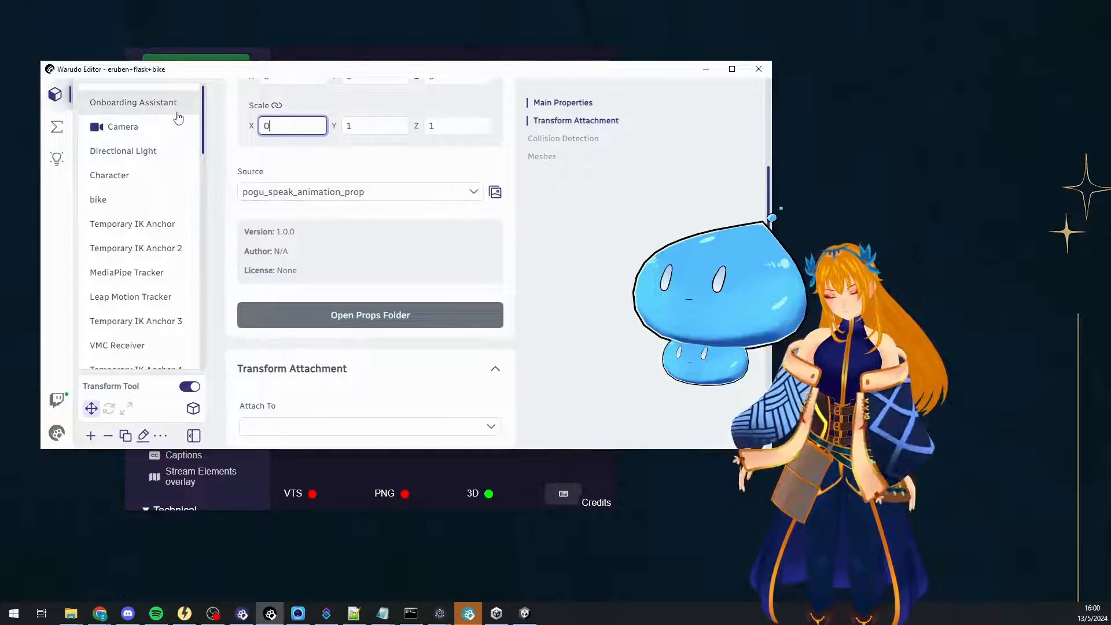
pyautogui.write(',5')
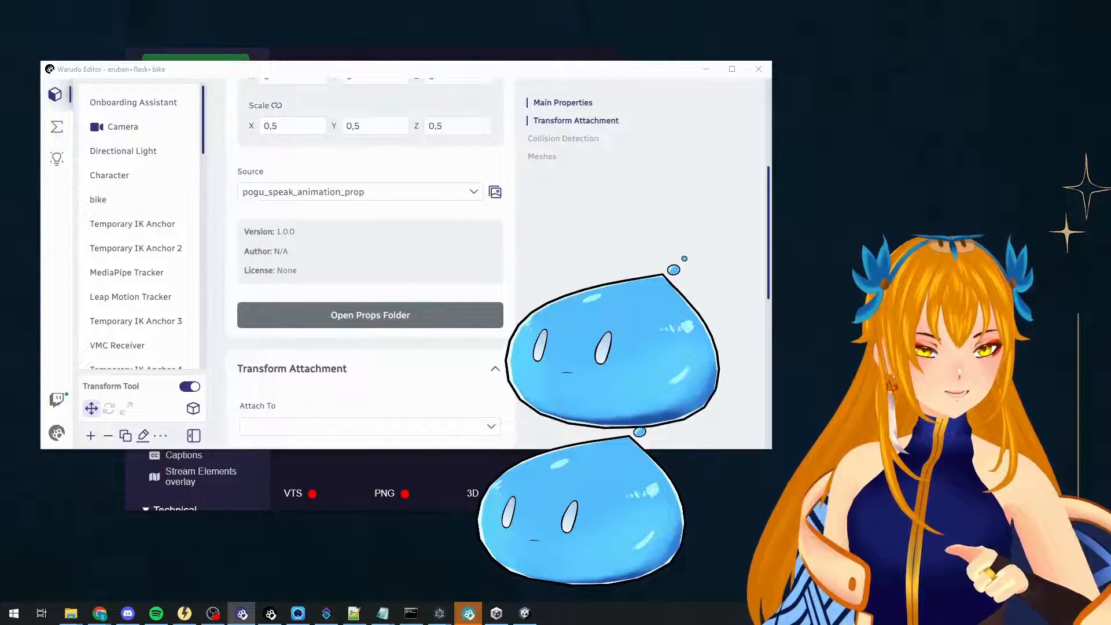
pyautogui.click(57, 126)
pyautogui.scroll(-5, 180, 282)
pyautogui.scroll(-5, 179, 282)
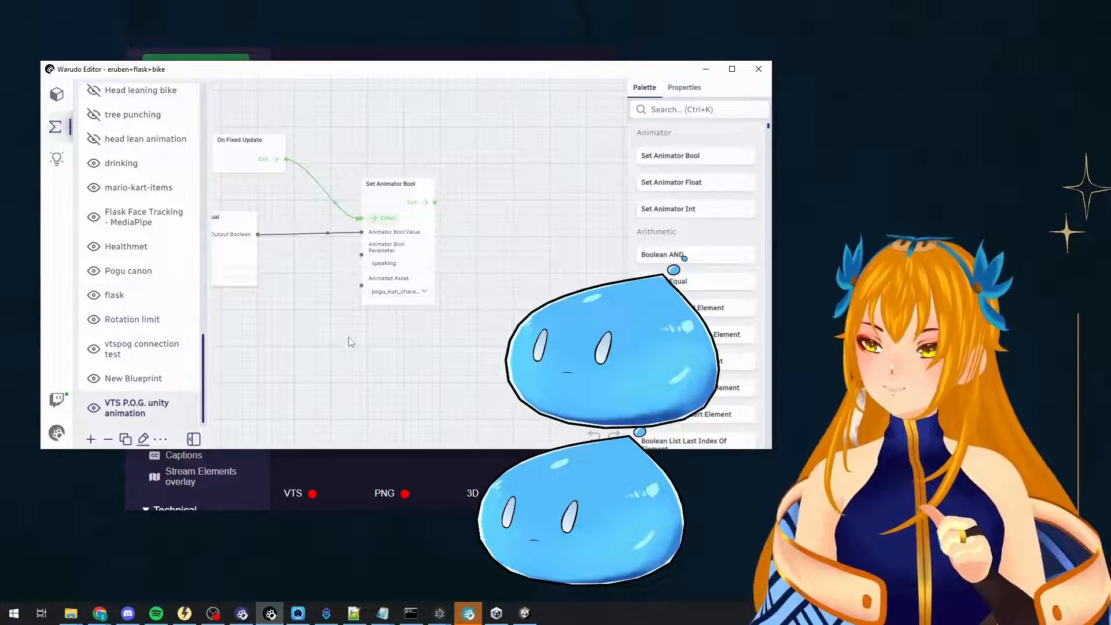
pyautogui.moveTo(375, 370); pyautogui.dragTo(411, 375)
pyautogui.moveTo(383, 325); pyautogui.dragTo(460, 336)
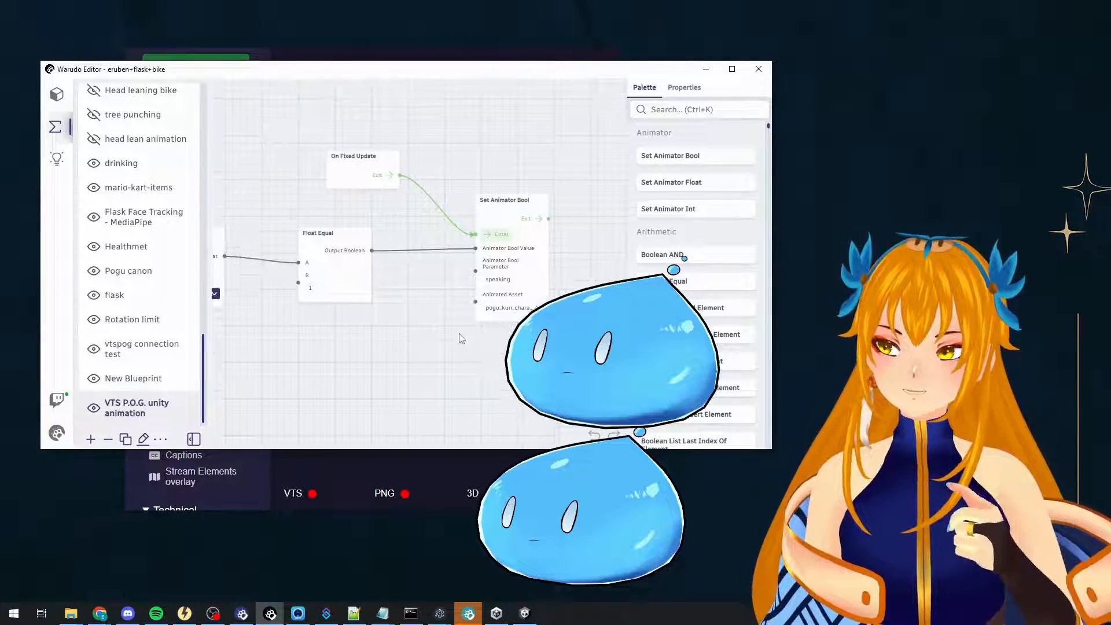
pyautogui.click(508, 308)
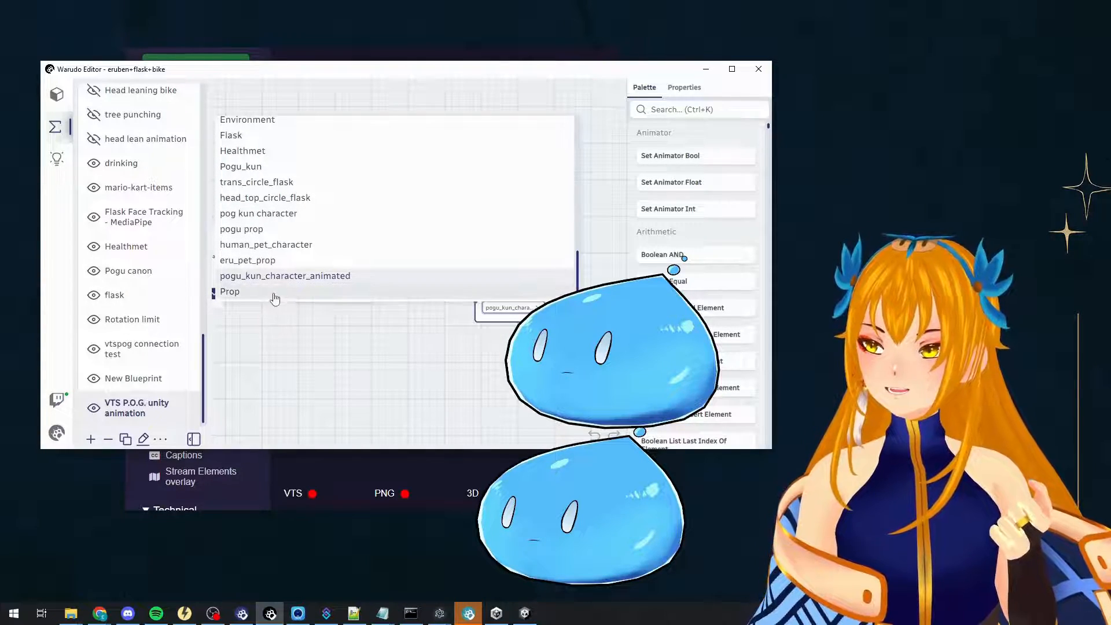
pyautogui.click(306, 356)
# Return to the scene's assets and rename the newly added slime prop as pog_kun_animated_prop.
pyautogui.click(56, 93)
pyautogui.scroll(-10, 133, 312)
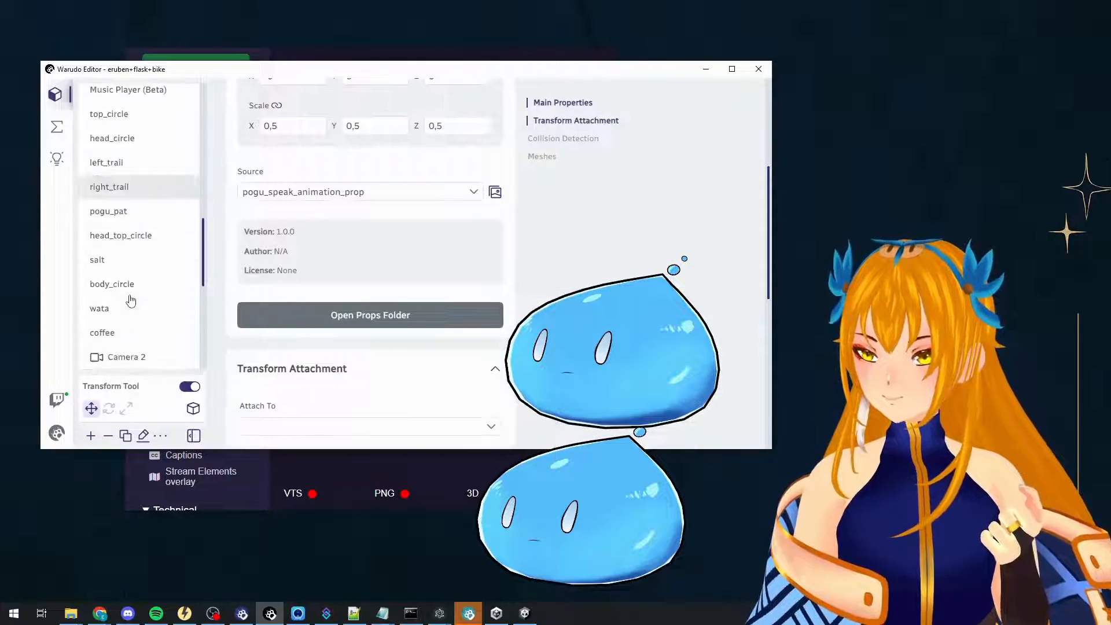
pyautogui.click(142, 435)
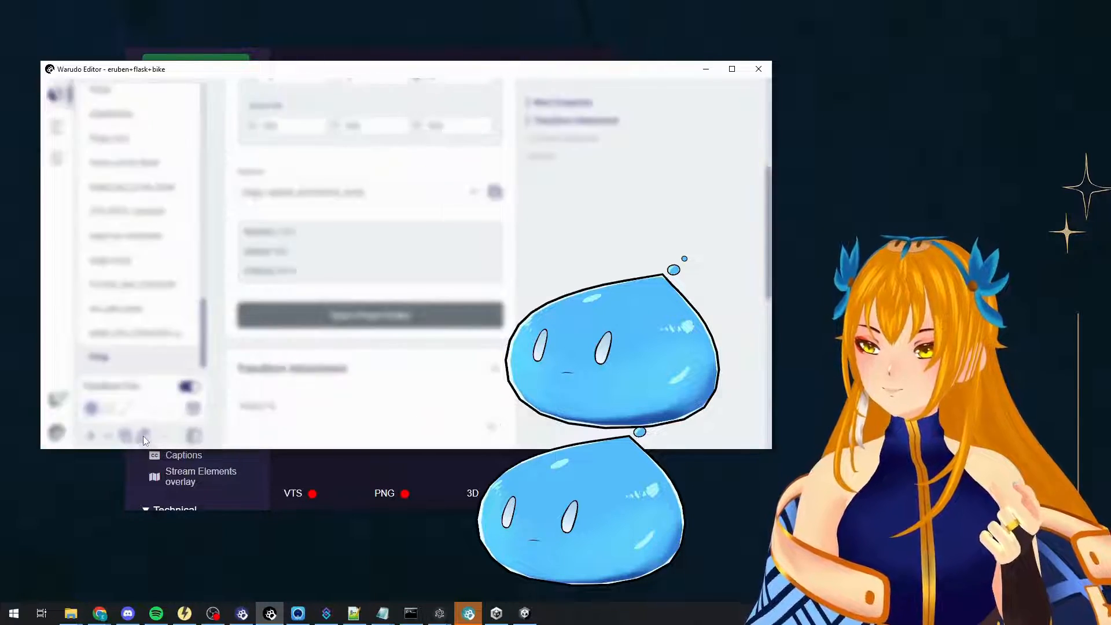
pyautogui.hotkey('ctrl', 'a')
pyautogui.write('pog_')
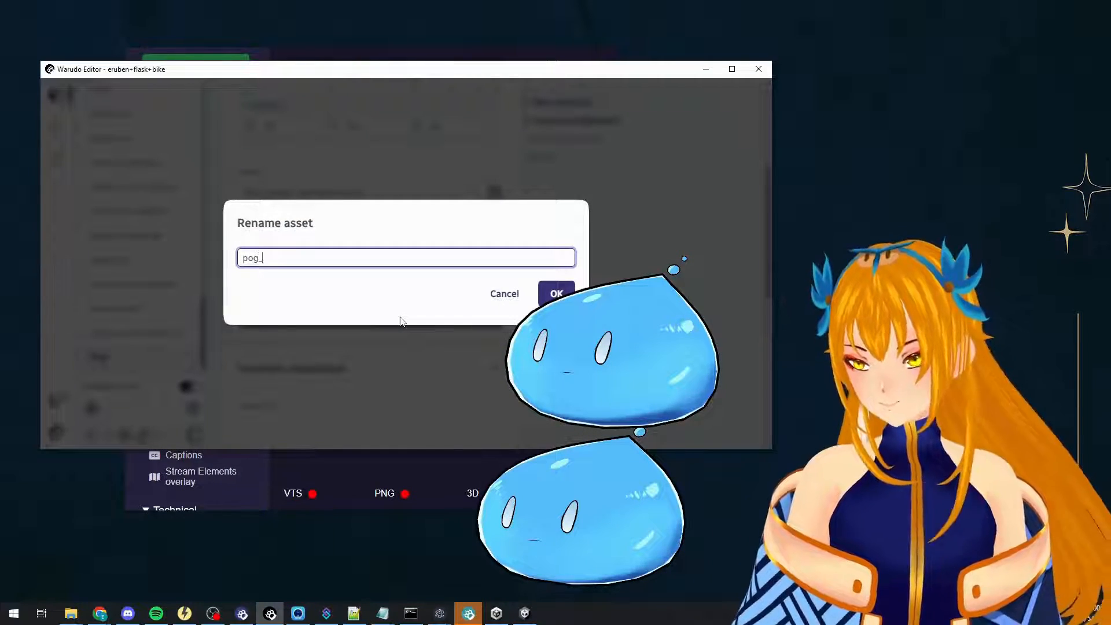
pyautogui.write('kun_animated_prop')
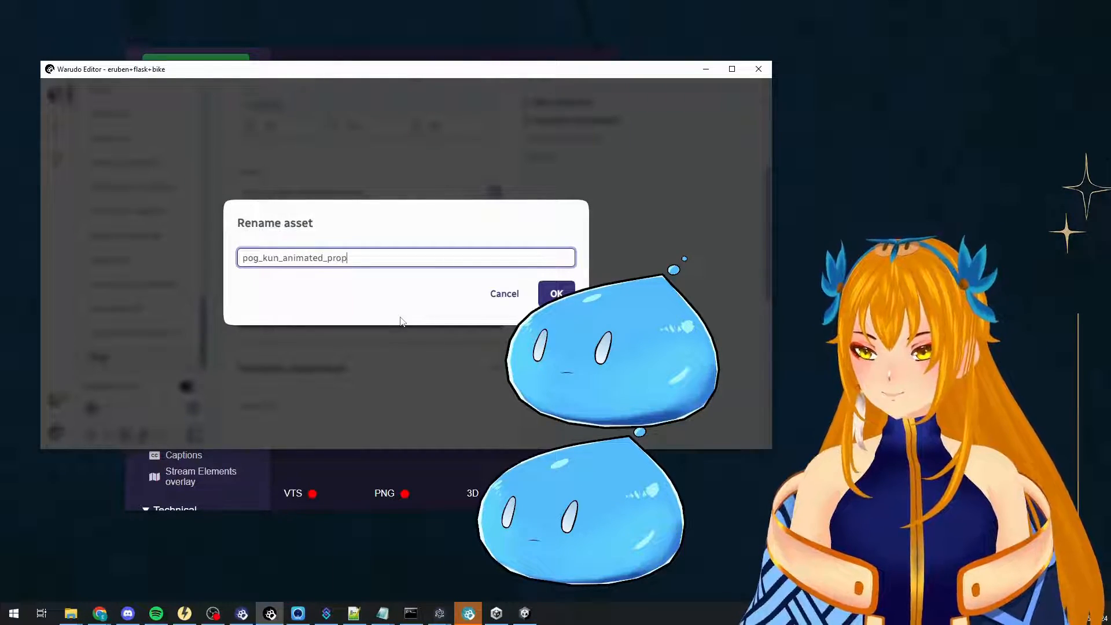
pyautogui.press('Return')
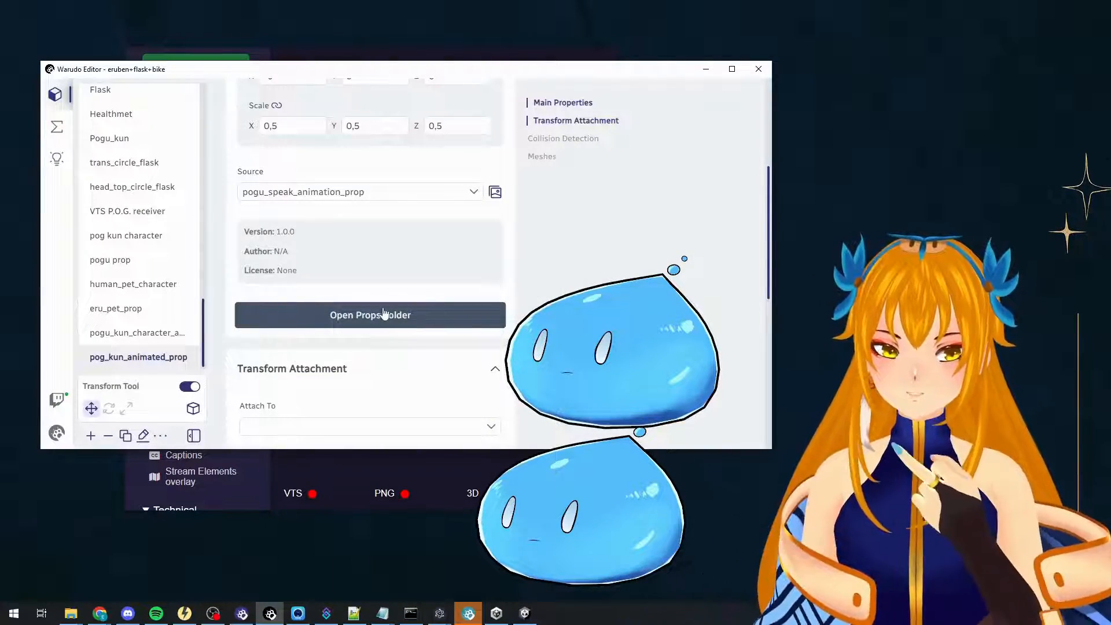
# In the VTS P.O.G. unity animation blueprint, set the Set Animator Bool node's animated asset to pog_kun_animated_prop.
pyautogui.click(56, 126)
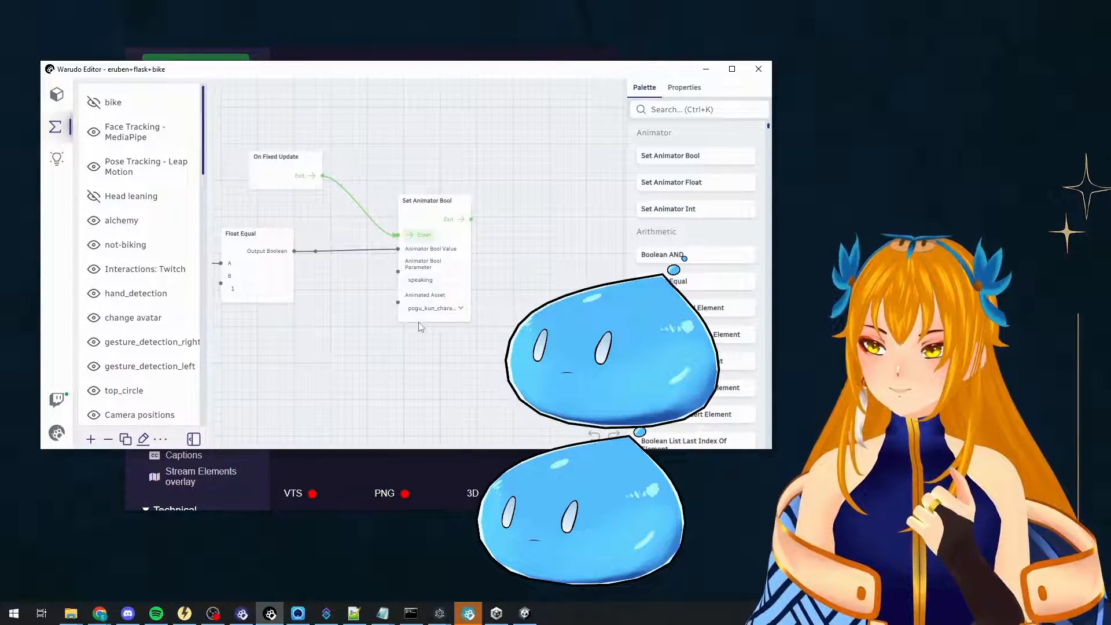
pyautogui.click(434, 308)
pyautogui.scroll(-1, 438, 255)
pyautogui.click(437, 292)
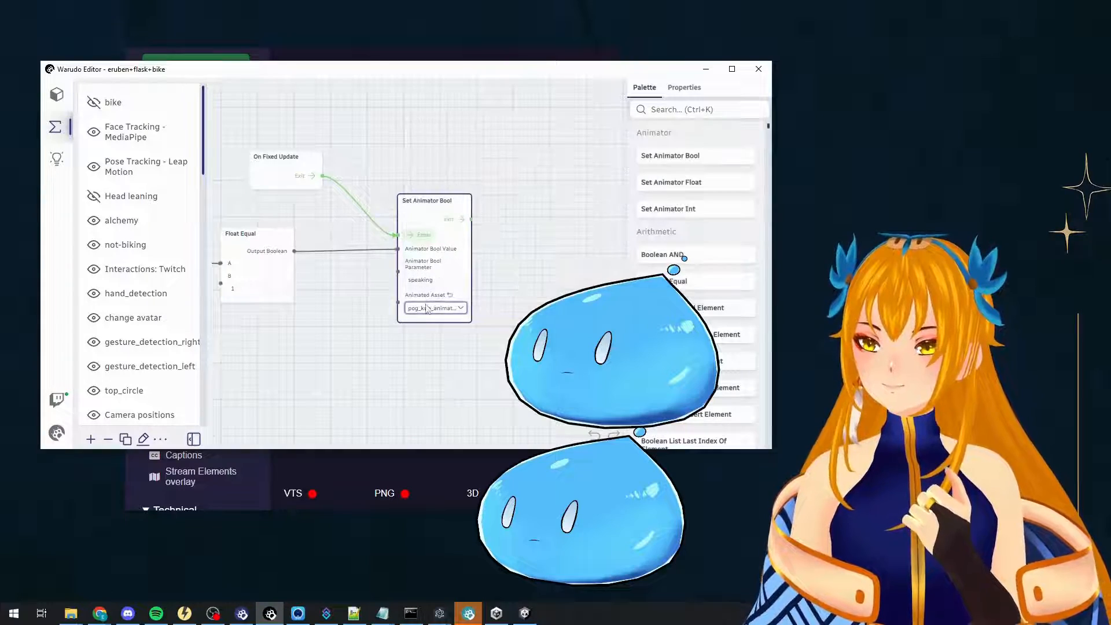
# View the VTS P.O.G. Main Settings and return to the animator blueprint in the Warudo Editor.
pyautogui.click(383, 483)
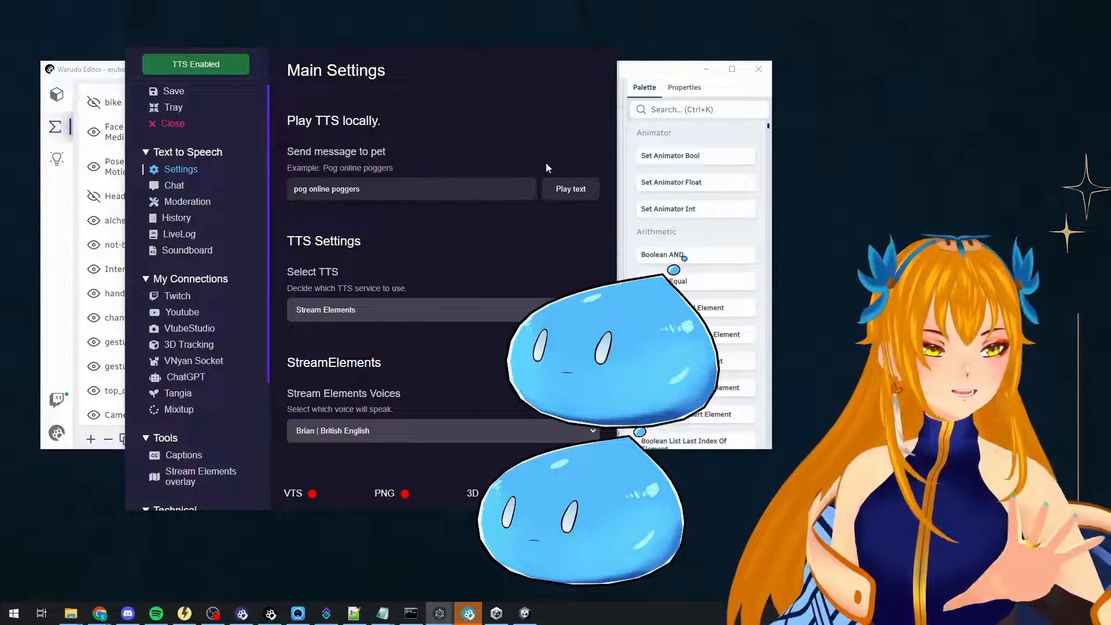
pyautogui.click(632, 75)
pyautogui.moveTo(402, 165); pyautogui.dragTo(466, 175)
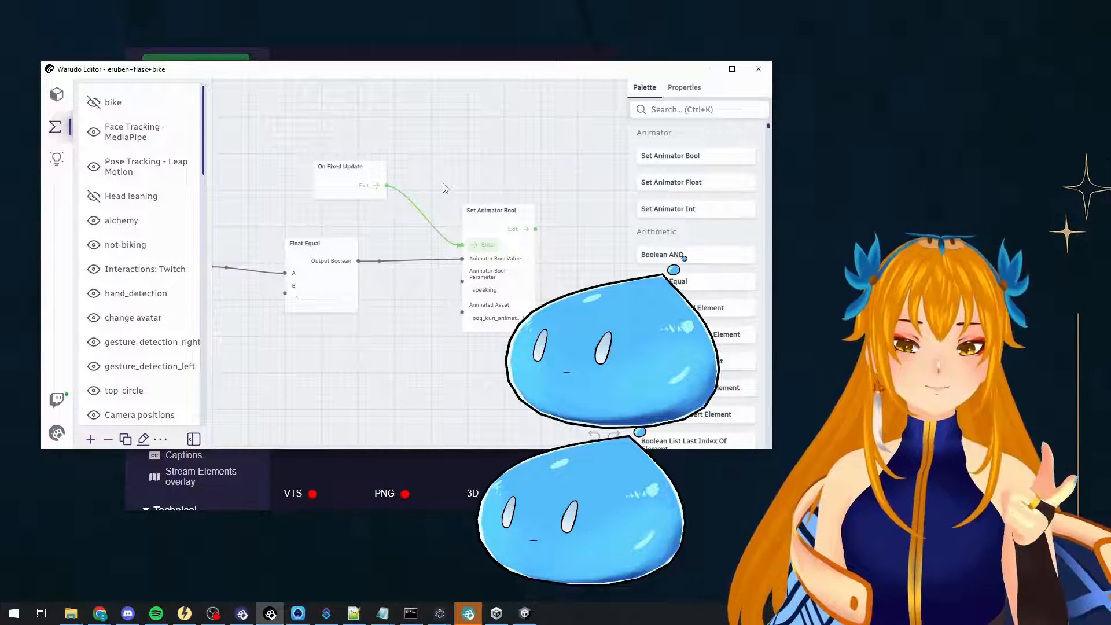